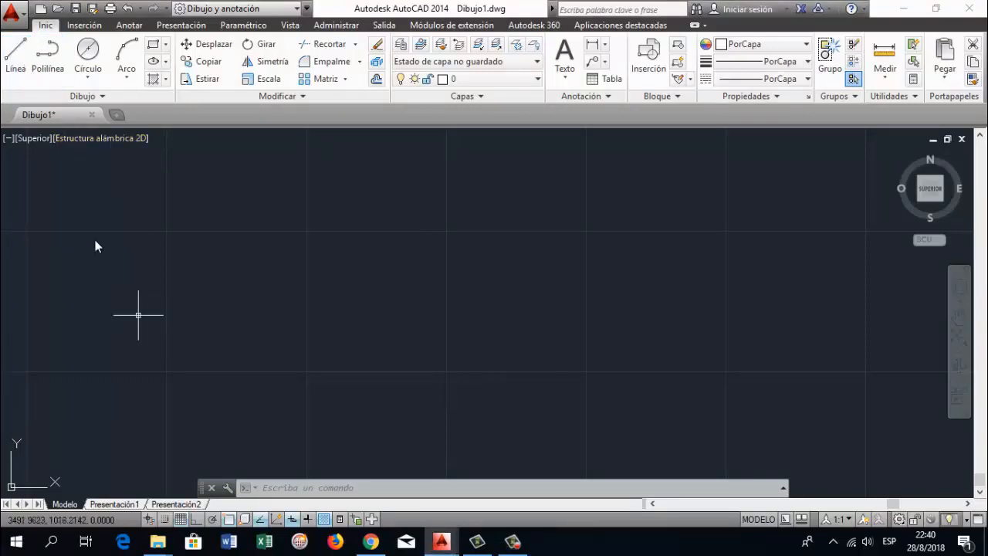
Draw a zigzag of three connected line segments across the empty drawing area
{"action": "left_click", "coordinate": [15, 54]}
{"action": "left_click", "coordinate": [147, 305]}
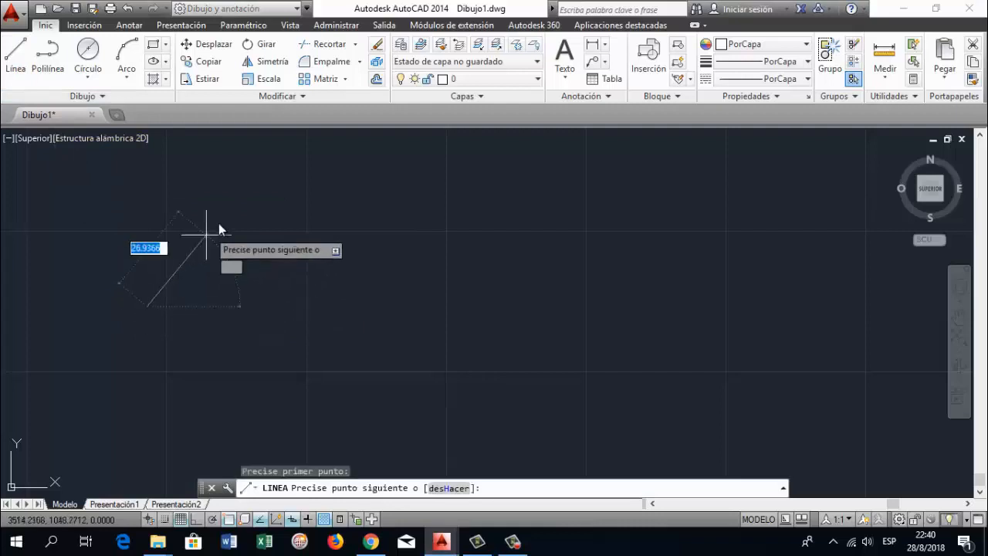
{"action": "left_click", "coordinate": [249, 188]}
{"action": "left_click", "coordinate": [389, 326]}
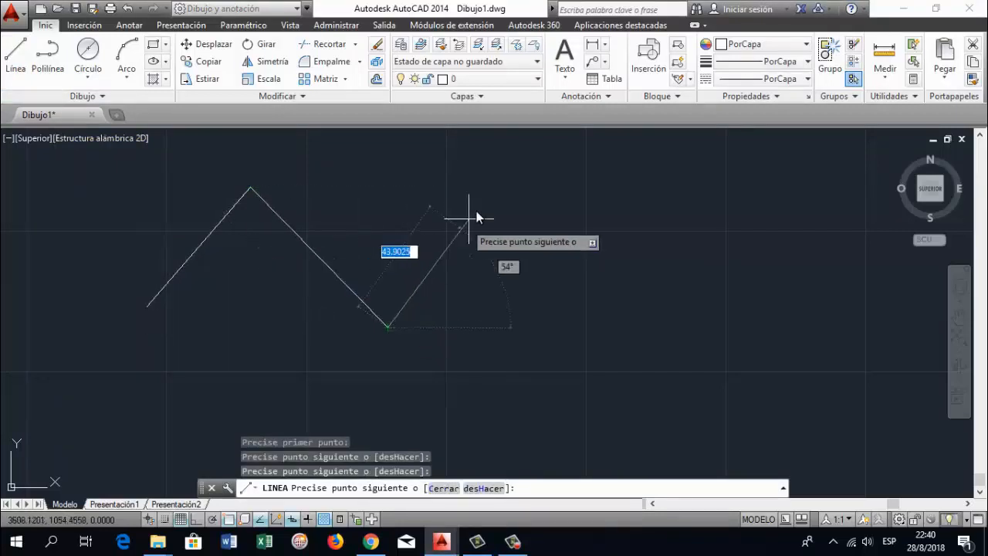
{"action": "left_click", "coordinate": [485, 200]}
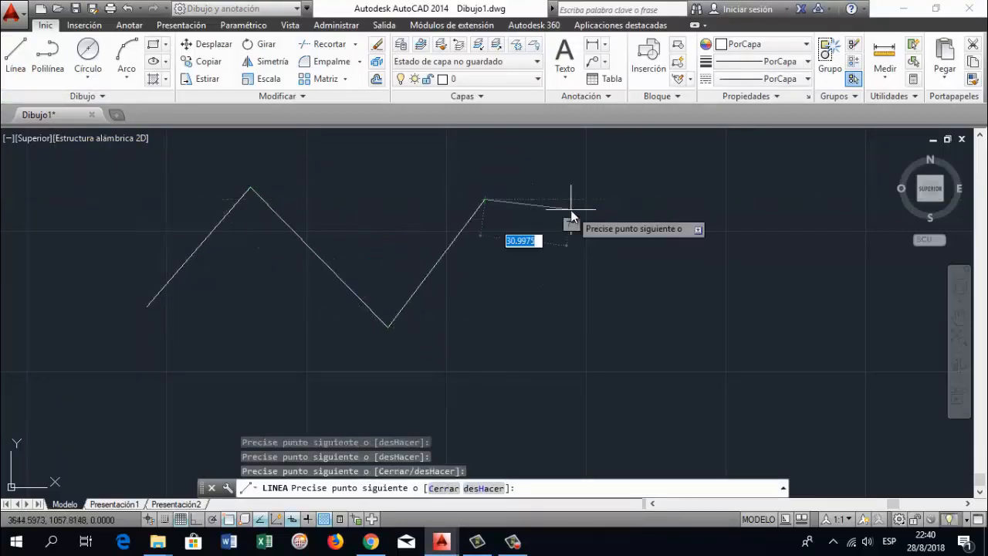
{"action": "key", "text": "Return"}
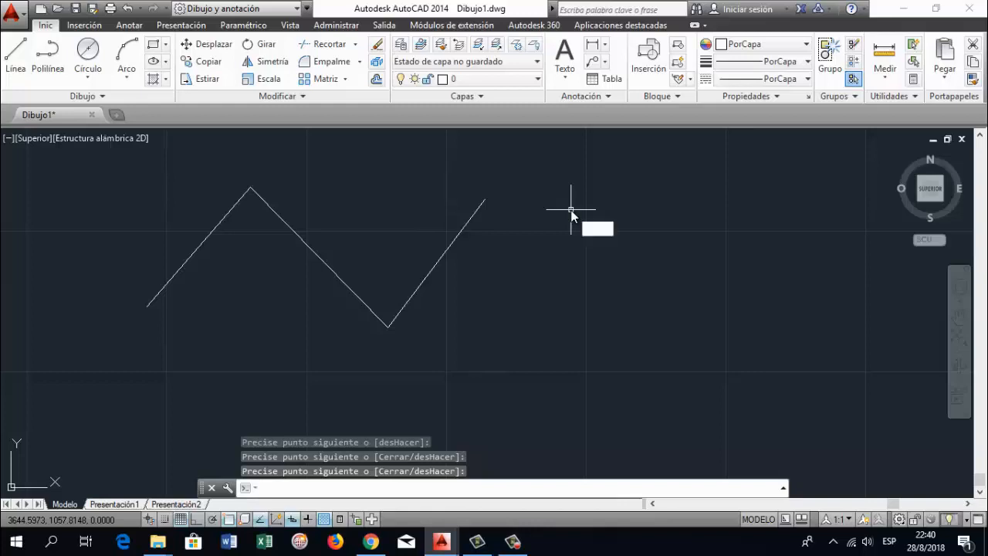
Draw a circle with a radius of 26 beside the zigzag lines
{"action": "type", "text": "circulo"}
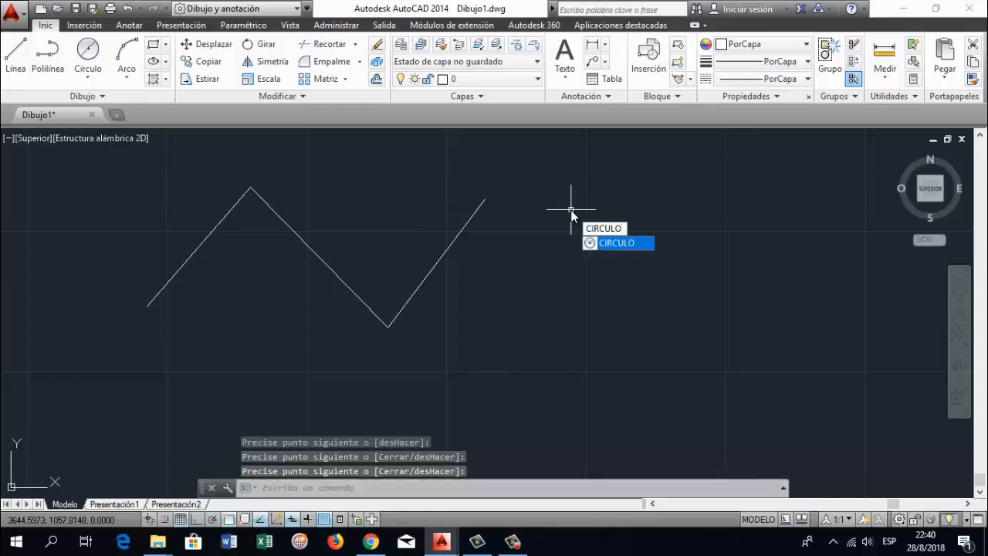
{"action": "key", "text": "Return"}
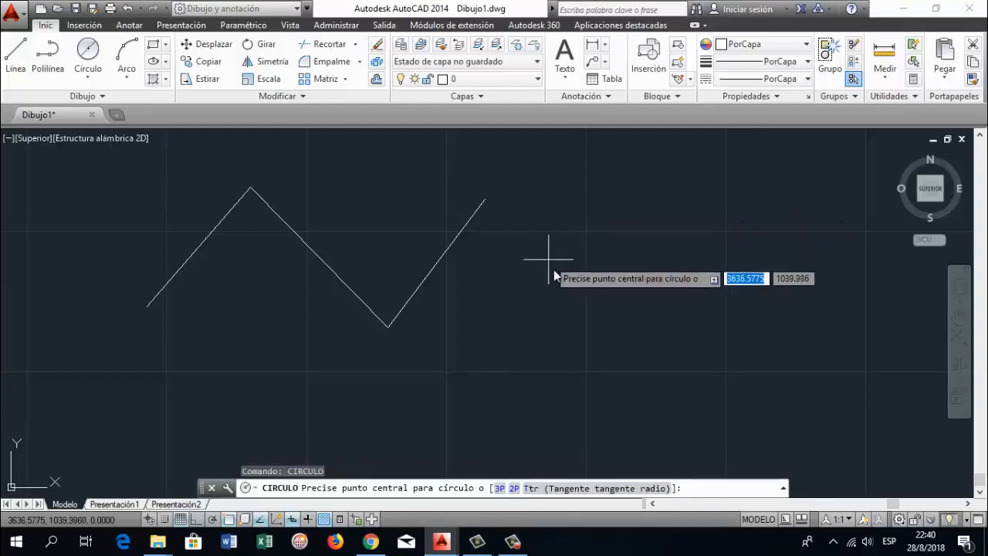
{"action": "left_click", "coordinate": [638, 315]}
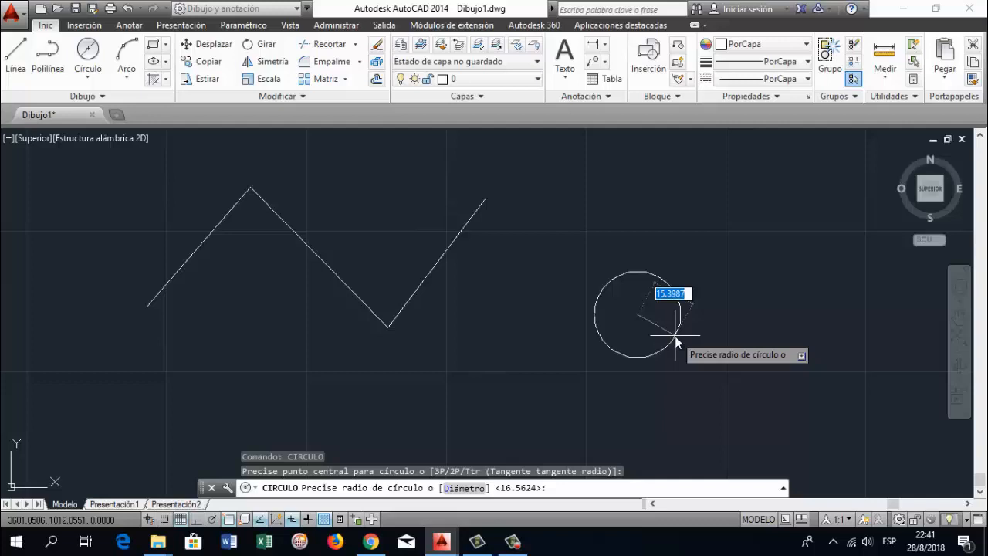
{"action": "type", "text": "26"}
{"action": "key", "text": "Return"}
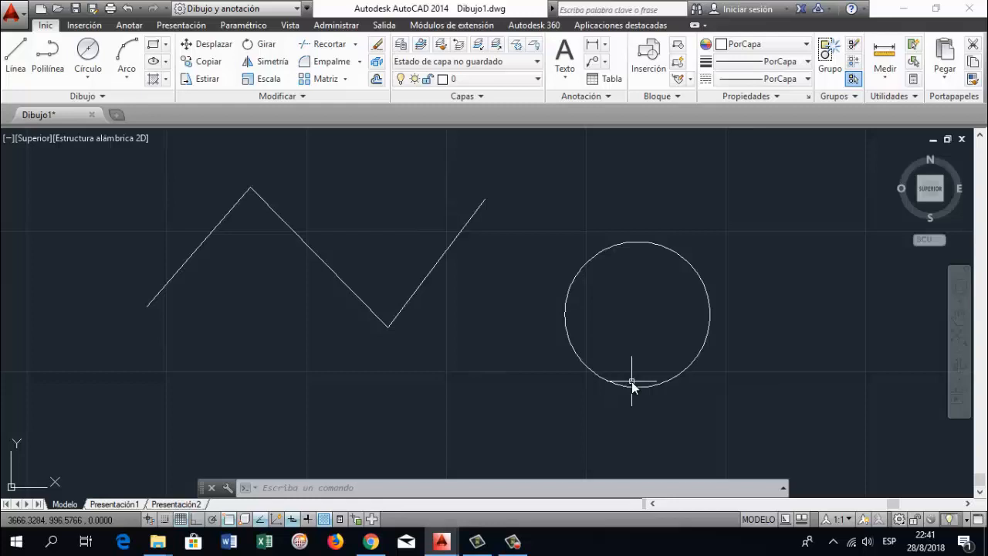
Set the drawing units' insertion scale to Milímetros and accept the settings
{"action": "type", "text": "unidades"}
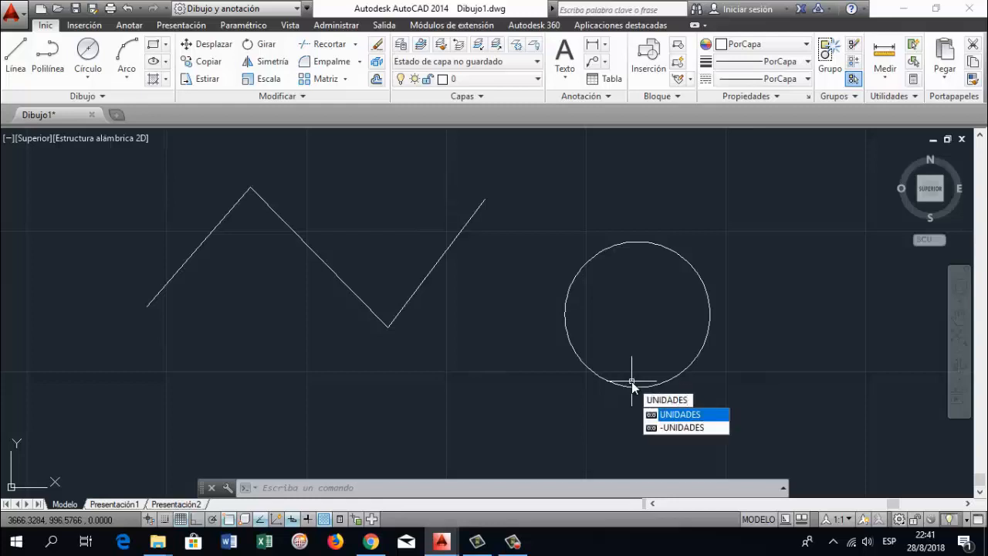
{"action": "key", "text": "Return"}
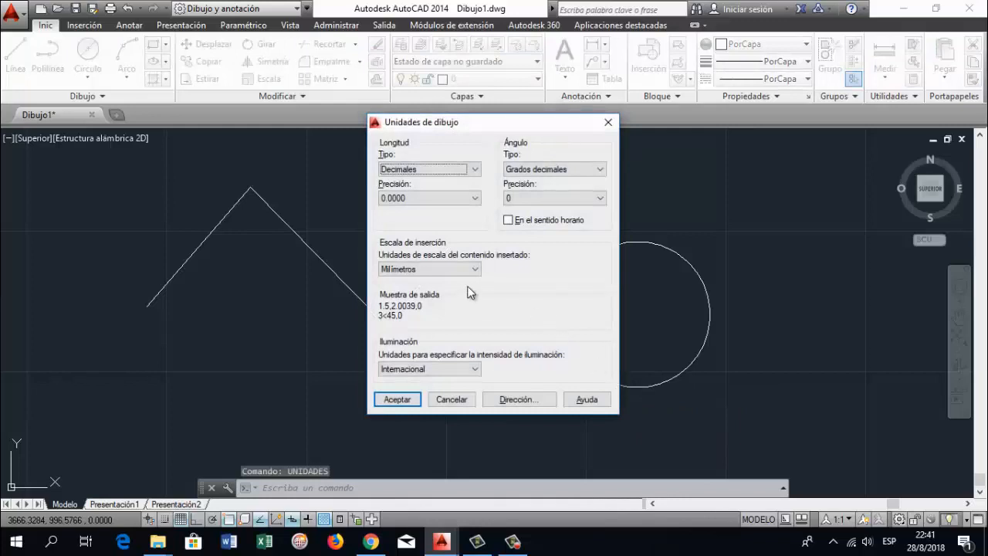
{"action": "left_click", "coordinate": [474, 271]}
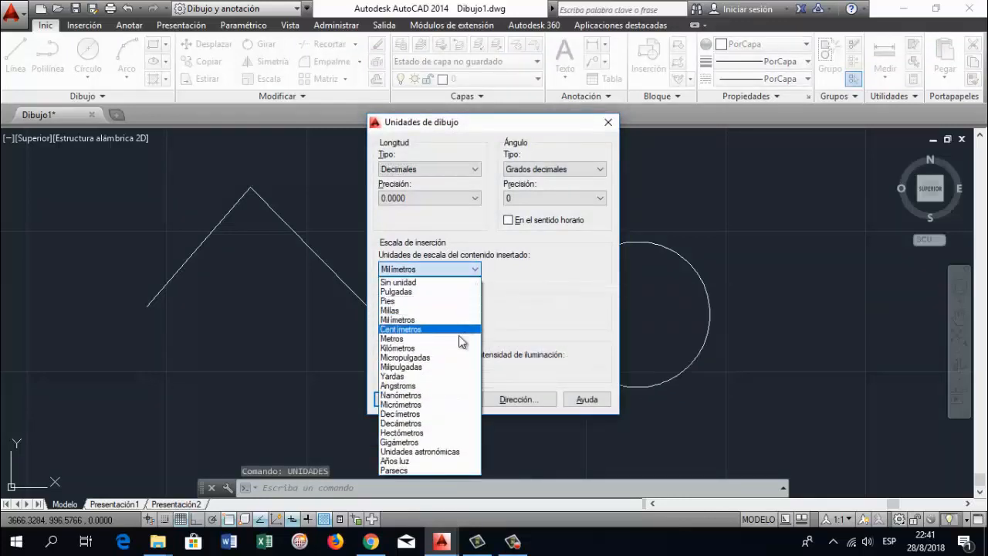
{"action": "left_click", "coordinate": [442, 320]}
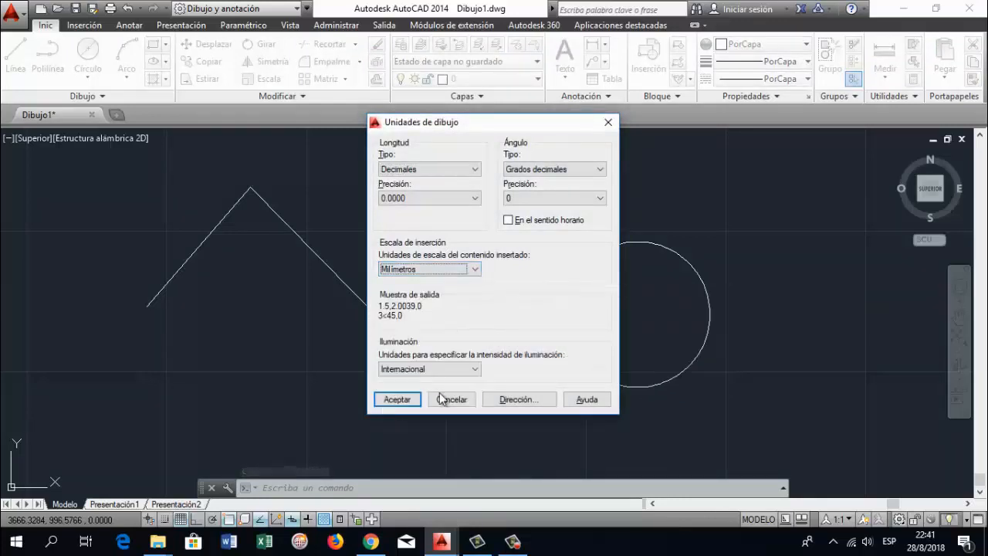
{"action": "left_click", "coordinate": [403, 400]}
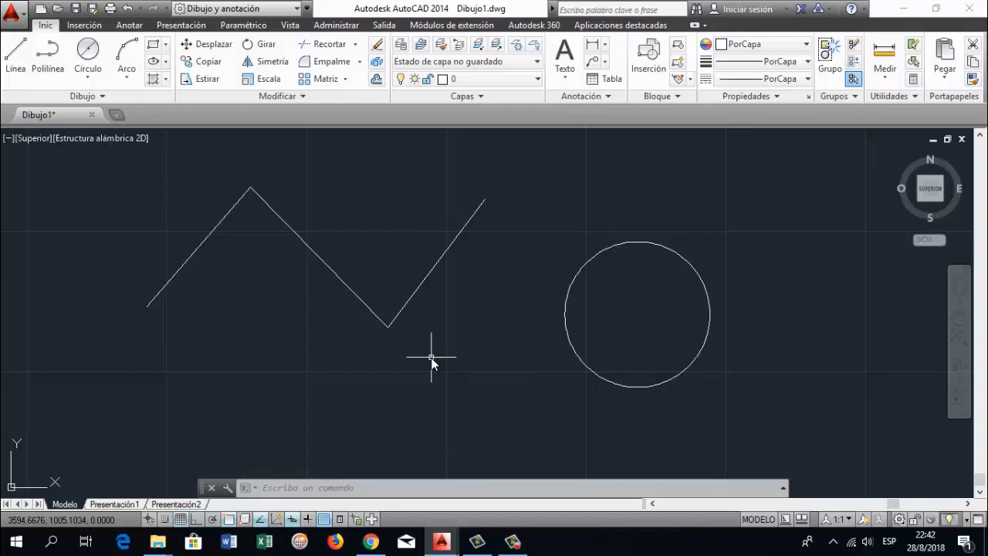
Create a new layer named Dibujo and assign it the colour white
{"action": "type", "text": "capa"}
{"action": "key", "text": "Return"}
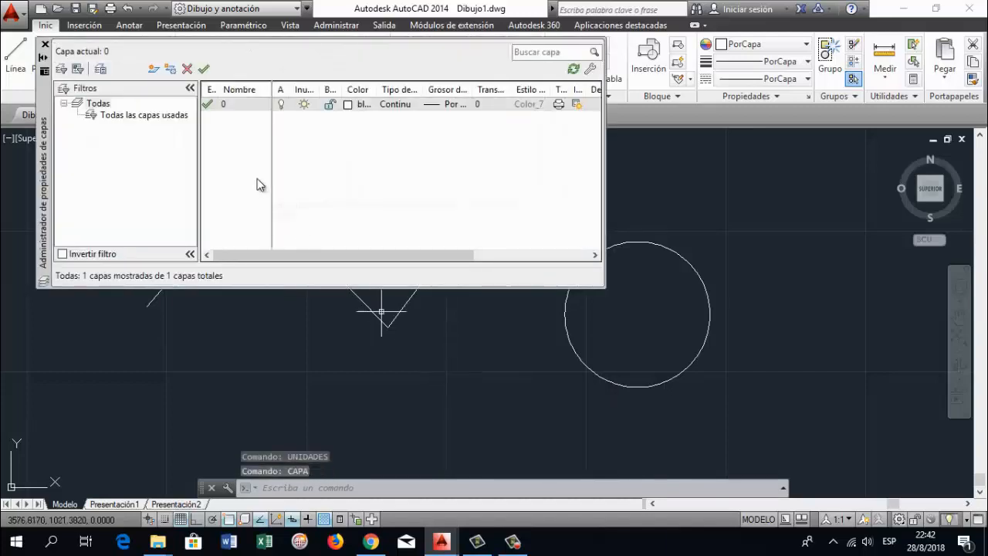
{"action": "left_click", "coordinate": [154, 68]}
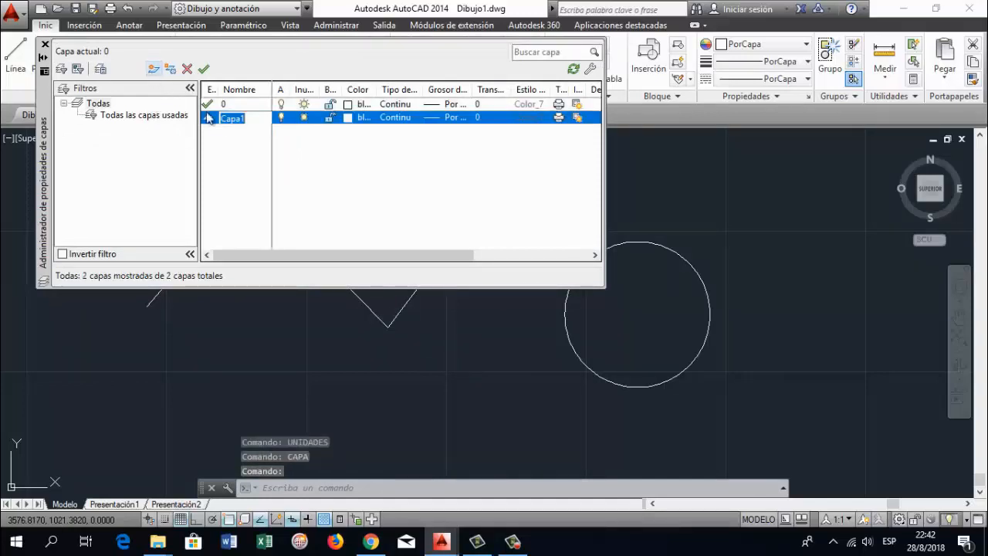
{"action": "key", "text": "BackSpace"}
{"action": "type", "text": "Dibujo"}
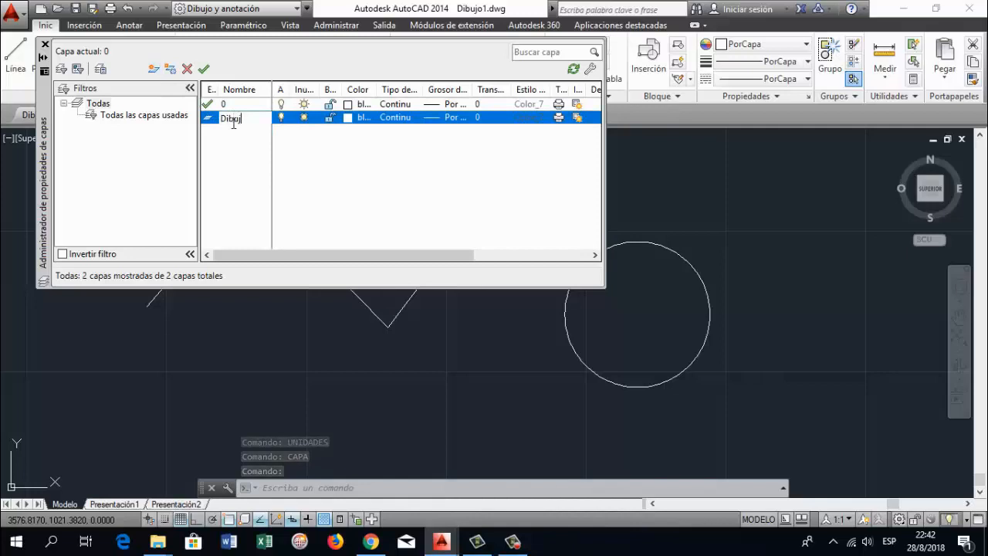
{"action": "left_click", "coordinate": [349, 118]}
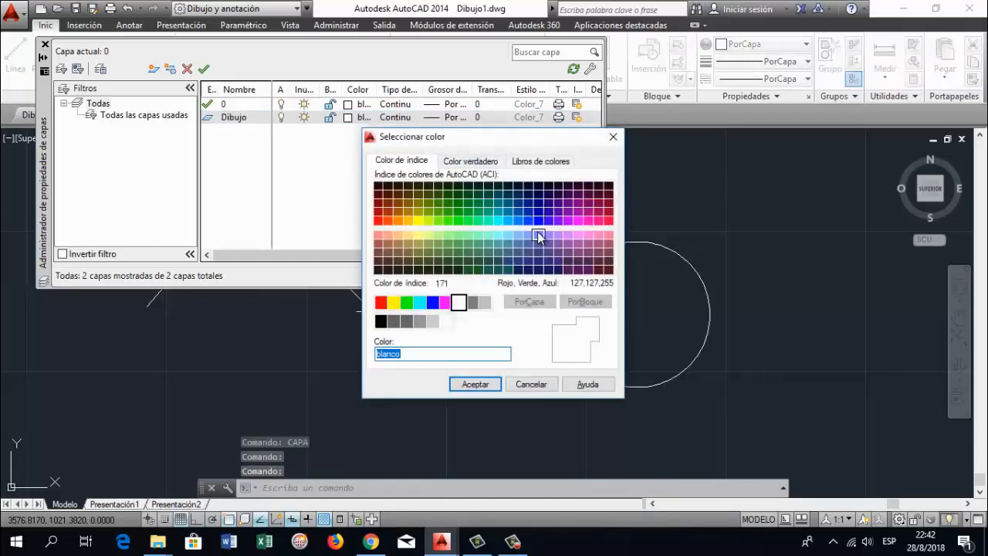
{"action": "left_click", "coordinate": [460, 303]}
{"action": "left_click", "coordinate": [473, 384]}
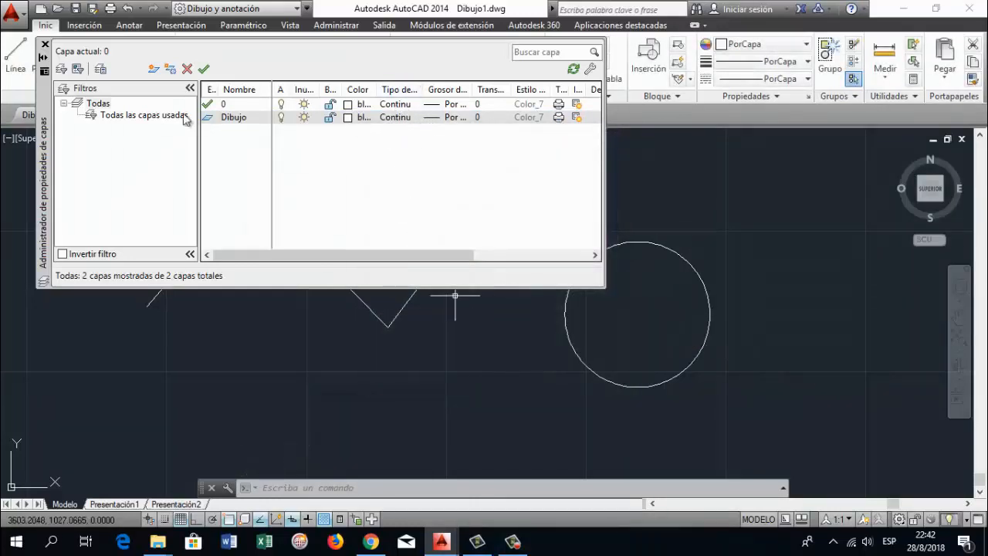
Create a second layer named Acotaciones and assign it the blue index colour 160
{"action": "left_click", "coordinate": [154, 69]}
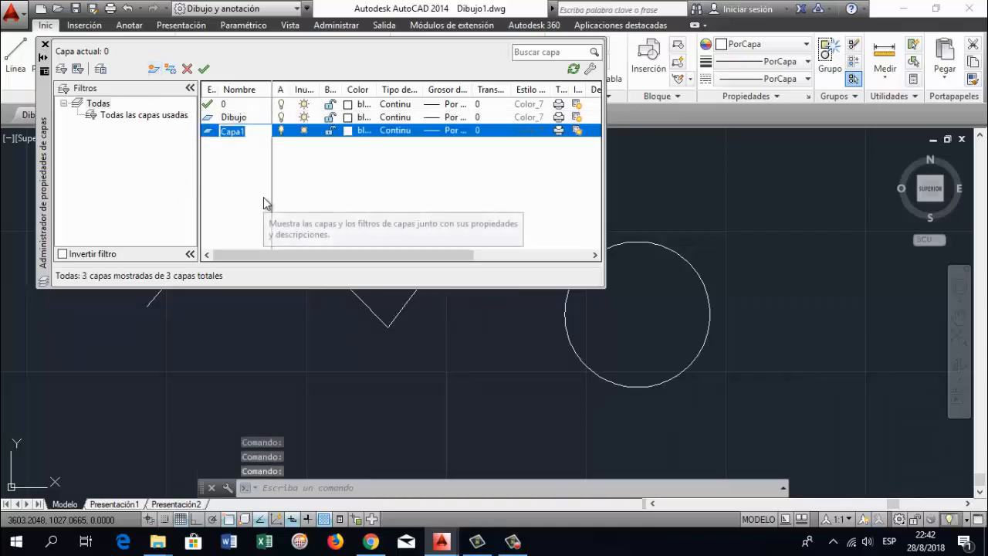
{"action": "key", "text": "BackSpace"}
{"action": "type", "text": "Acotaciones"}
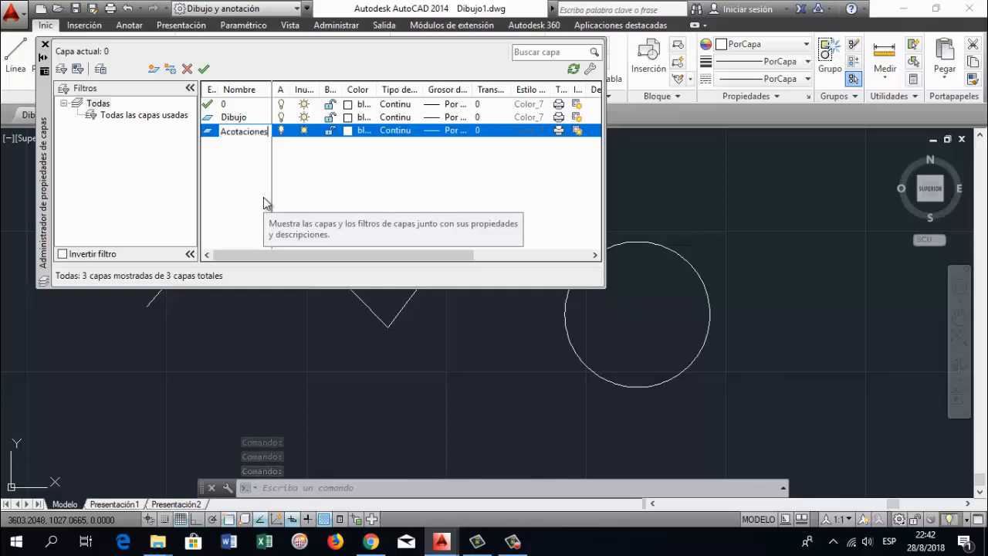
{"action": "key", "text": "Return"}
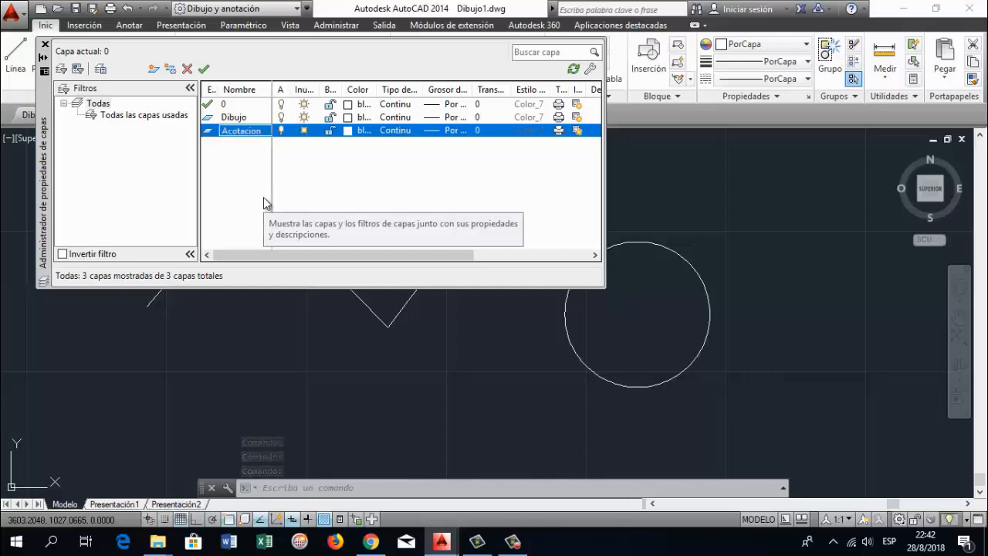
{"action": "left_click", "coordinate": [347, 131]}
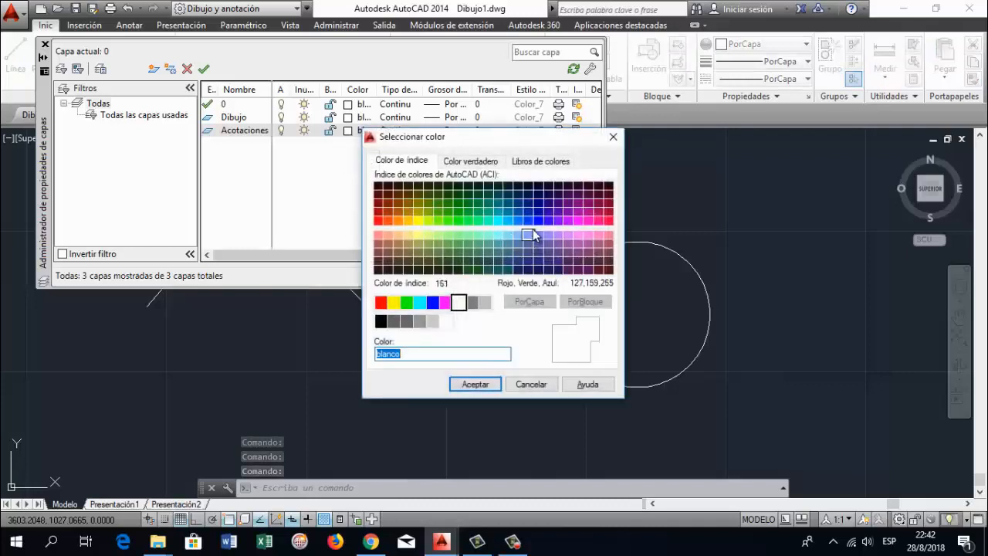
{"action": "left_click", "coordinate": [529, 221]}
{"action": "left_click", "coordinate": [469, 384]}
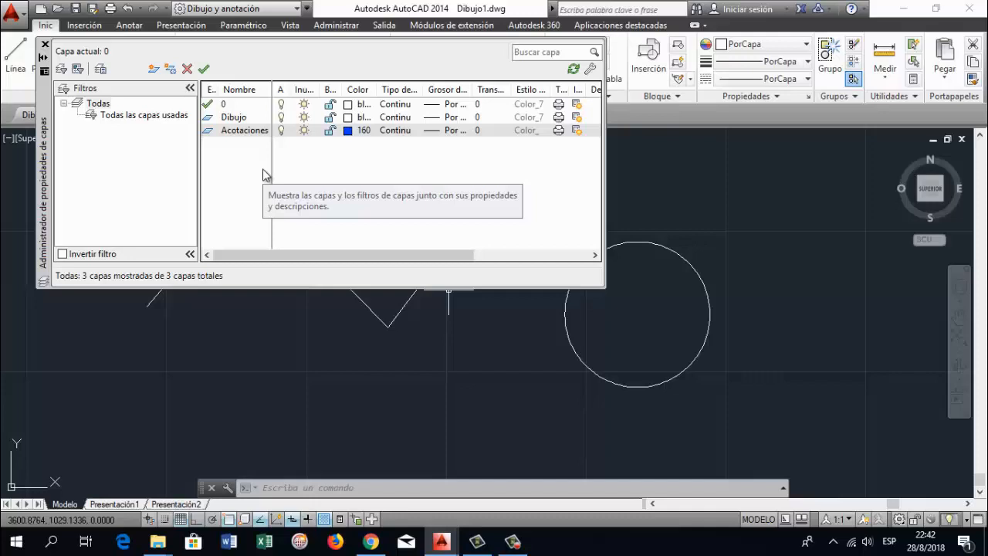
Make Dibujo the current layer and close the layer properties manager
{"action": "left_click", "coordinate": [209, 118]}
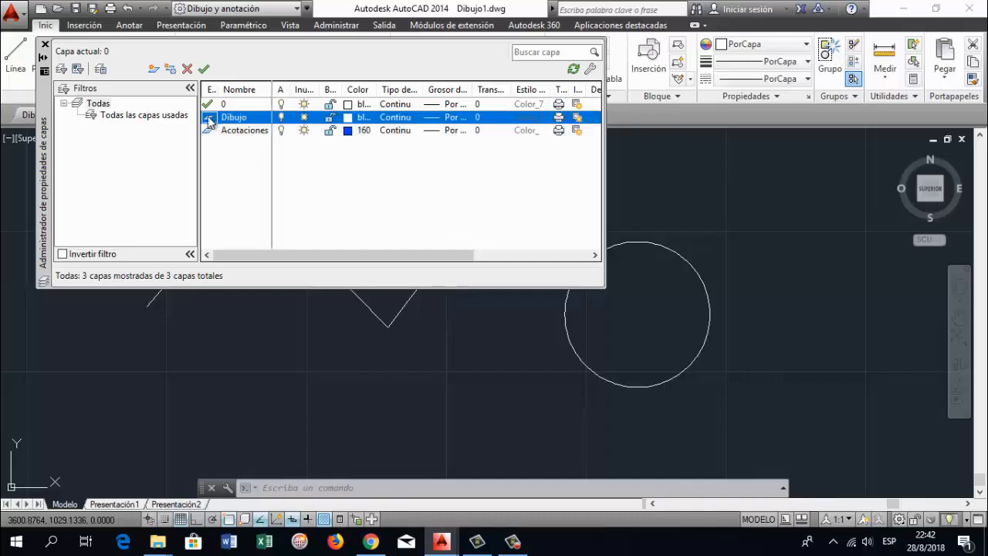
{"action": "double_click", "coordinate": [205, 118]}
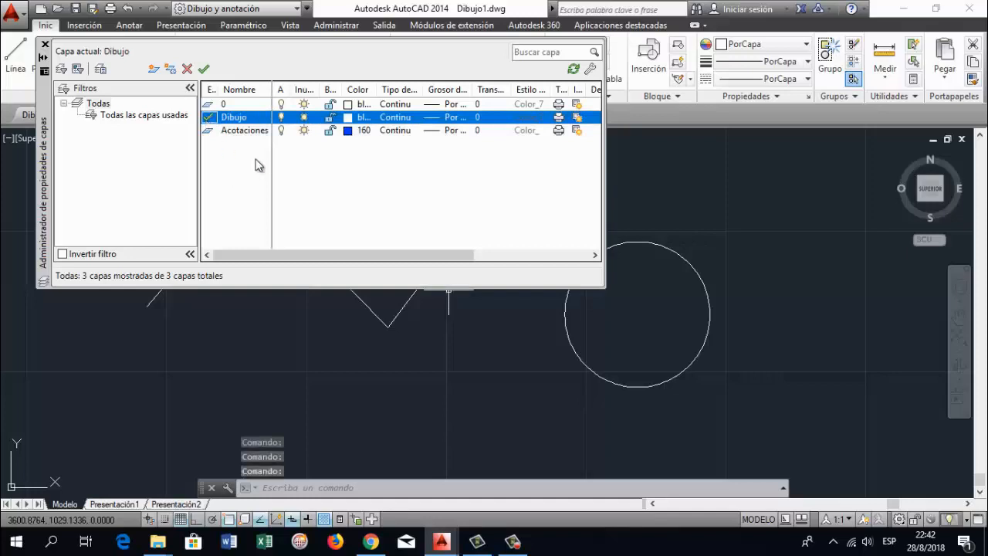
{"action": "left_click", "coordinate": [45, 45]}
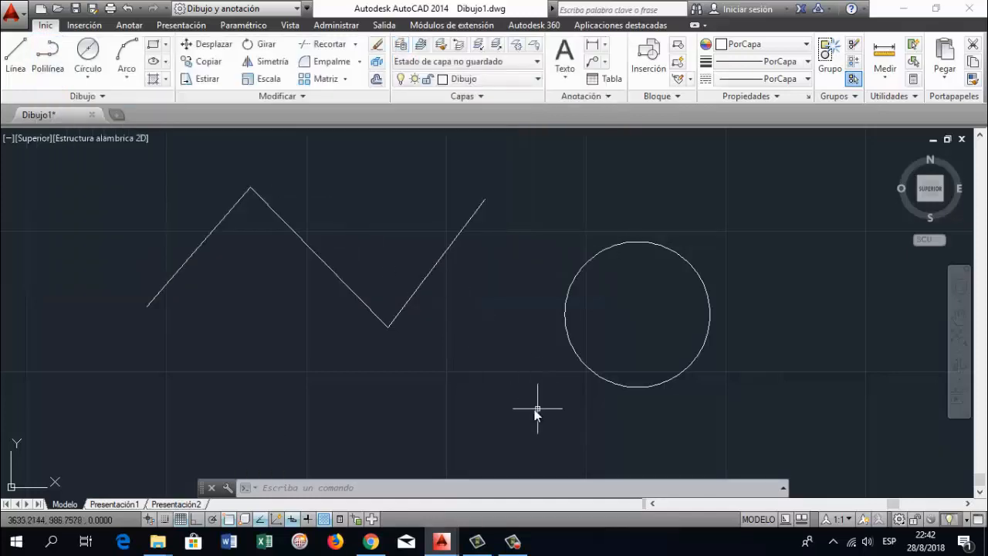
Erase the zigzag lines and the circle together
{"action": "left_click", "coordinate": [146, 163]}
{"action": "left_click", "coordinate": [736, 416]}
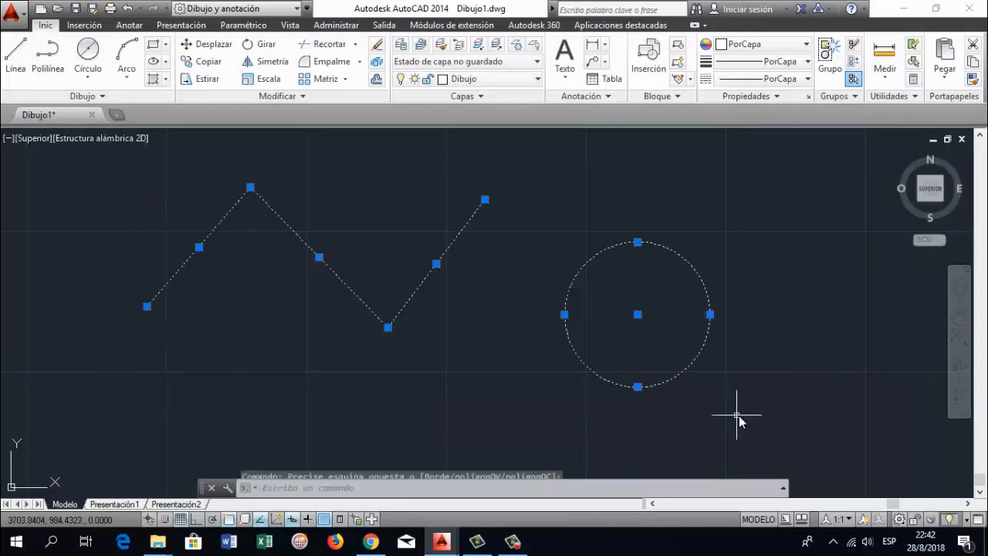
{"action": "key", "text": "Delete"}
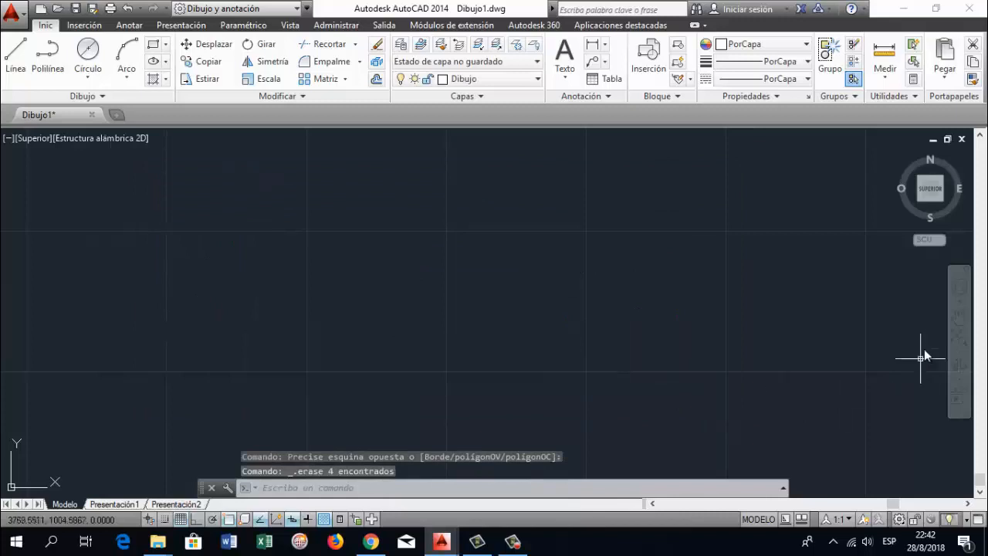
Draw a 75 mm line segment running roughly horizontally from a point in the empty drawing area
{"action": "left_click", "coordinate": [959, 316]}
{"action": "left_click_drag", "start_coordinate": [503, 368], "coordinate": [274, 376]}
{"action": "scroll", "coordinate": [294, 379], "scroll_direction": "up", "scroll_amount": 1}
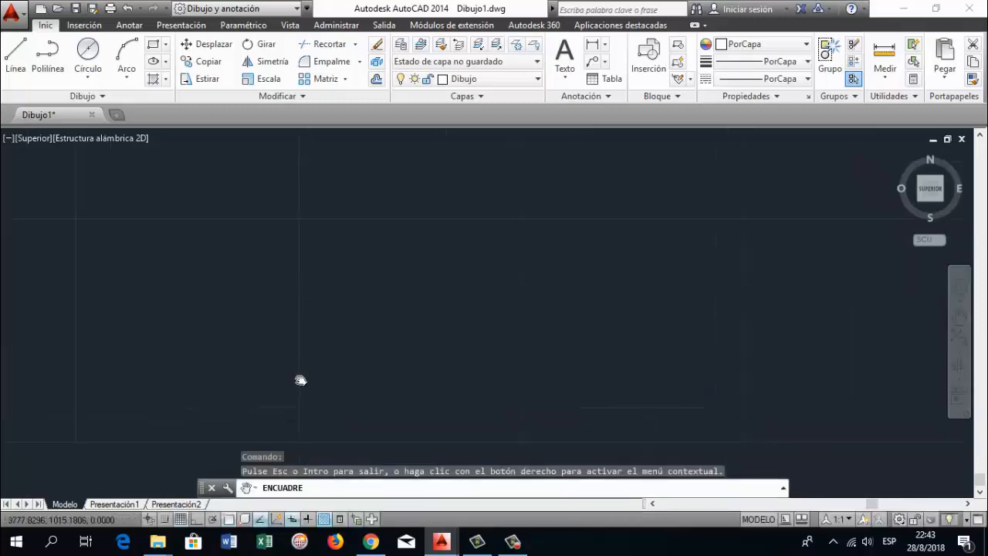
{"action": "key", "text": "Escape"}
{"action": "key", "text": "Escape"}
{"action": "key", "text": "Escape"}
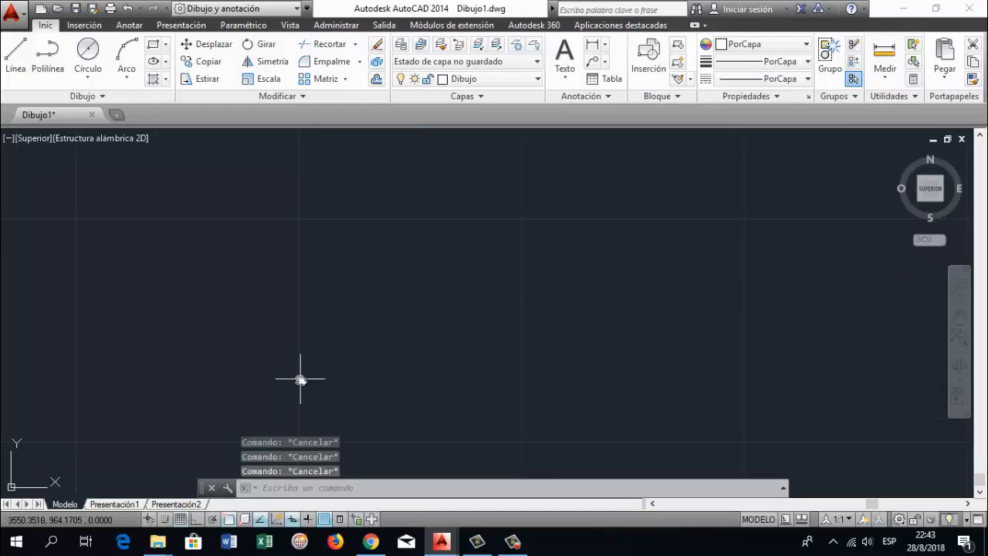
{"action": "type", "text": "line"}
{"action": "key", "text": "Return"}
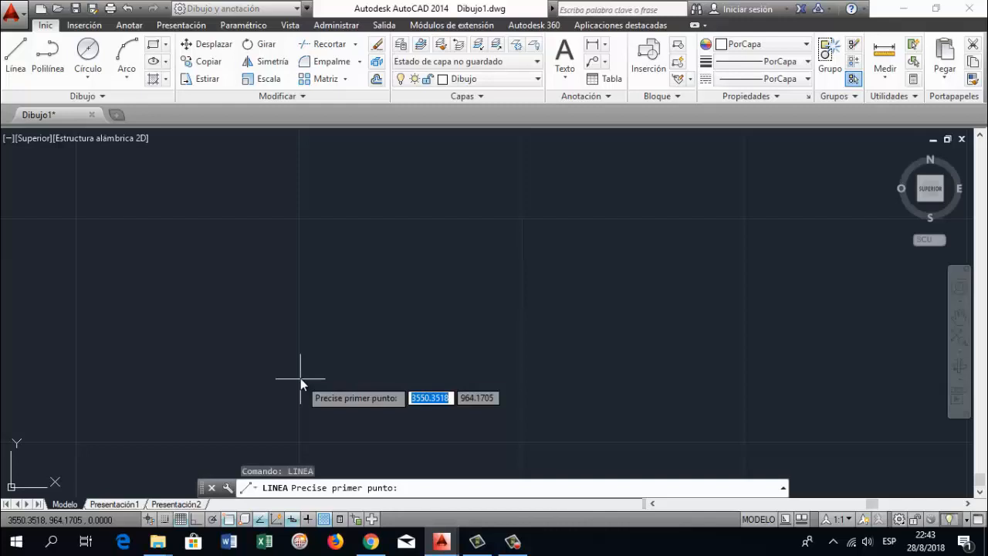
{"action": "left_click", "coordinate": [298, 340]}
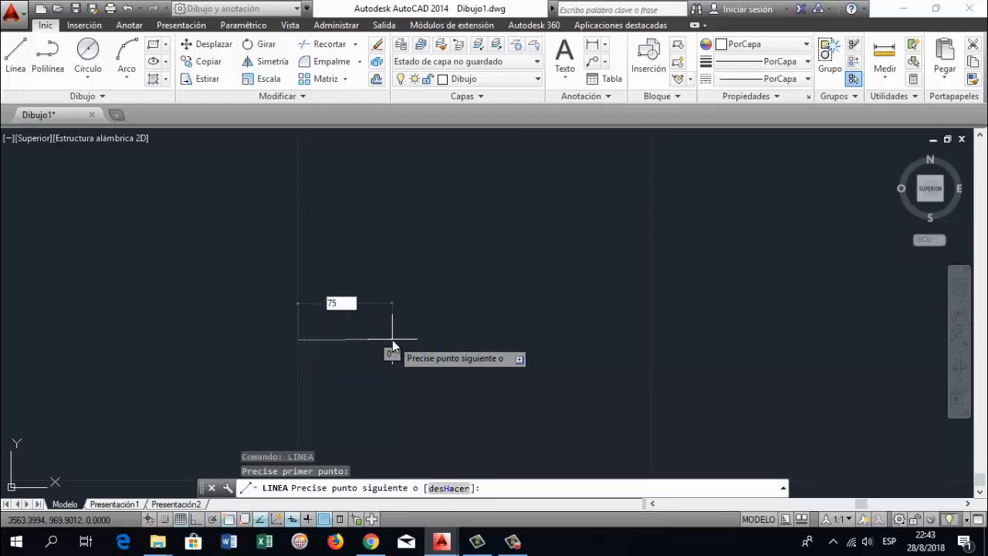
{"action": "key", "text": "Return"}
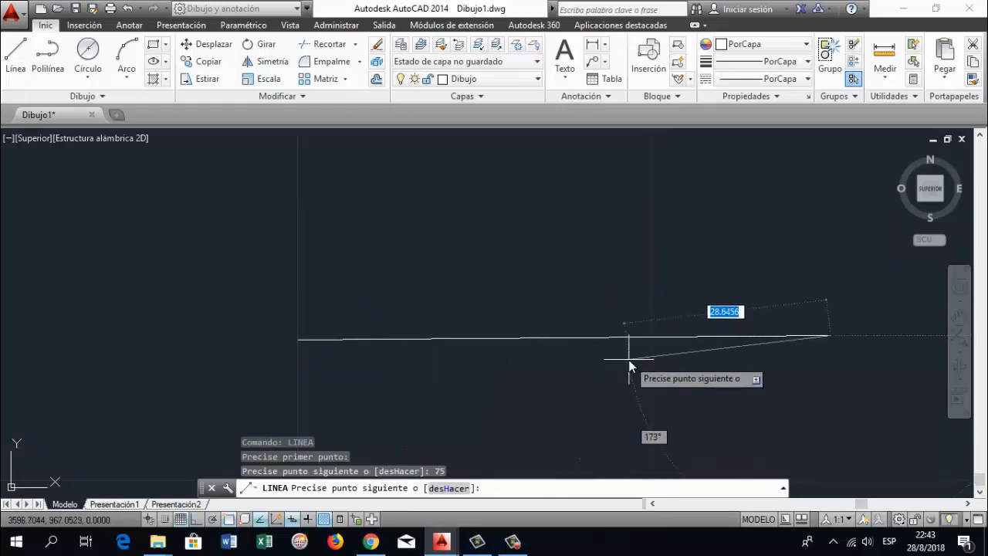
Undo the last segment and redraw it as a horizontal 75 mm line with Ortho mode on
{"action": "key", "text": "ctrl+z"}
{"action": "key", "text": "F8"}
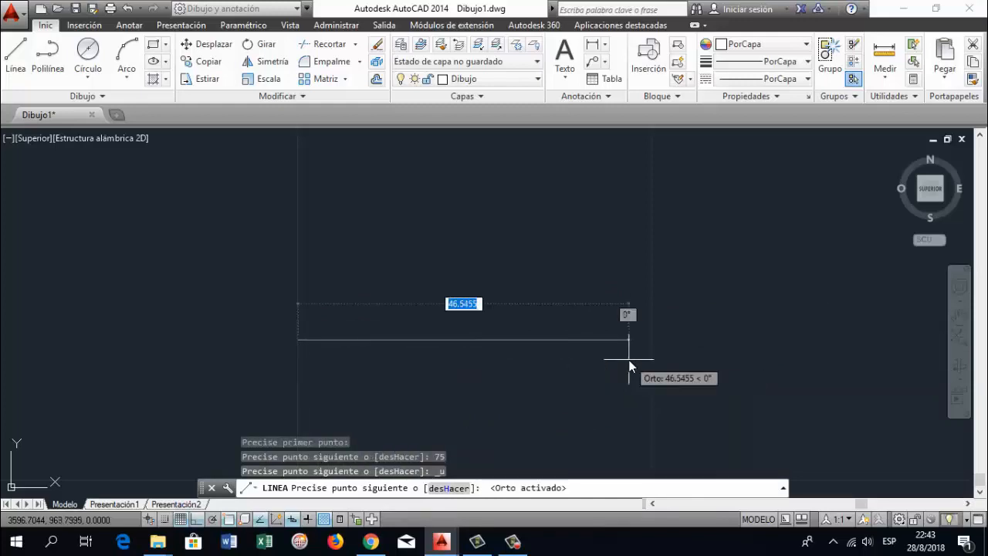
{"action": "type", "text": "75"}
{"action": "key", "text": "Return"}
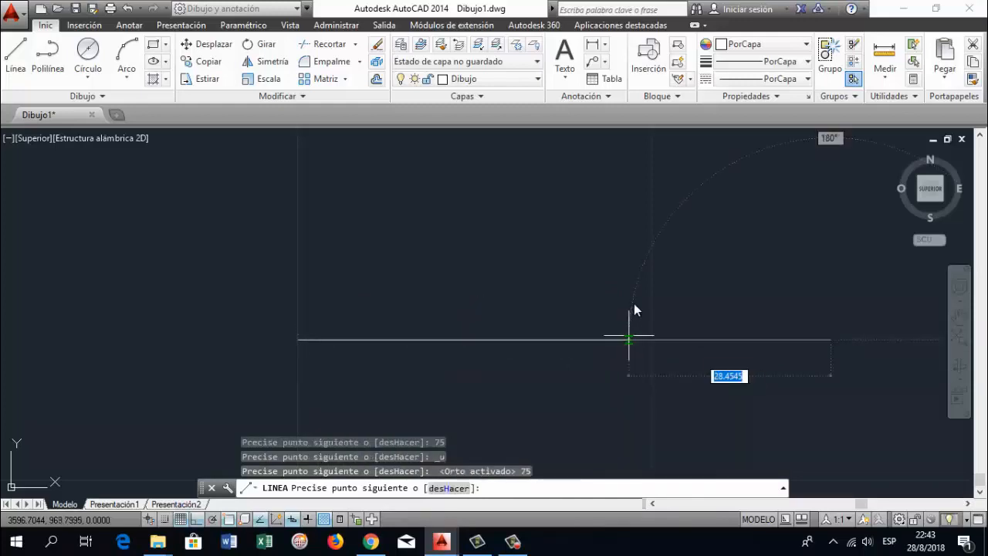
Draw a 100 mm vertical line segment upward from the right end of the 75 mm horizontal line
{"action": "scroll", "coordinate": [651, 231], "scroll_direction": "down", "scroll_amount": 1}
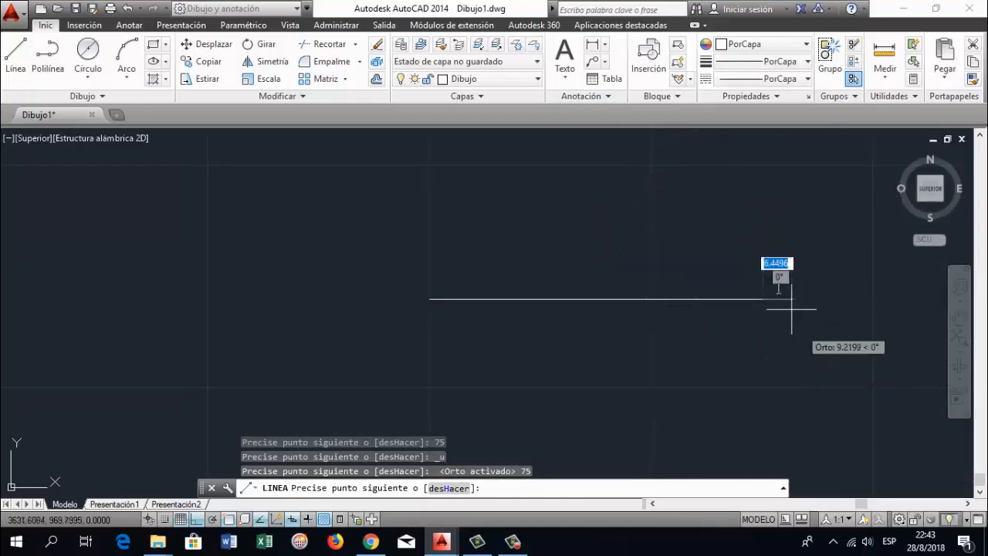
{"action": "type", "text": "100"}
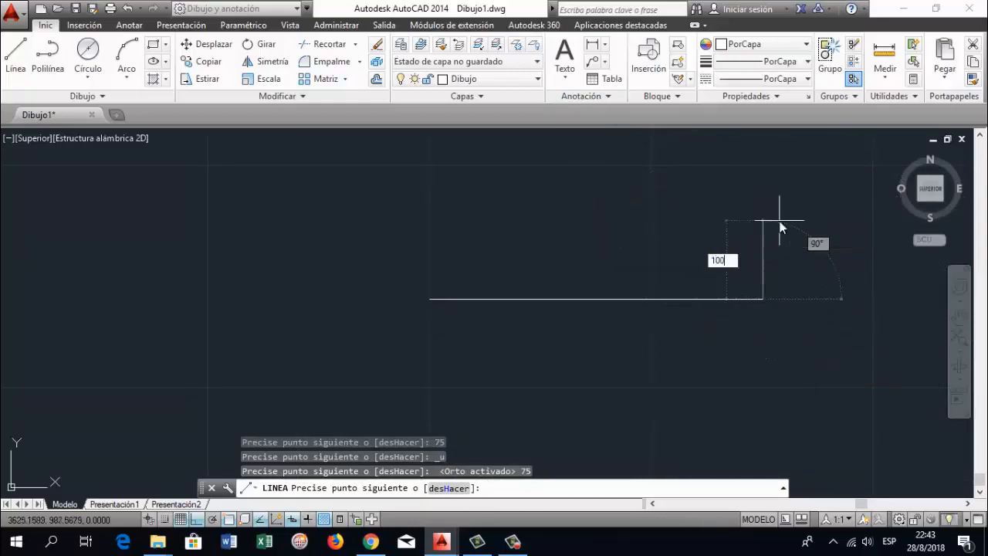
{"action": "key", "text": "Return"}
Complete the 75 by 100 mm rectangle with a 75 mm top edge to the left and a 100 mm left side downward
{"action": "scroll", "coordinate": [809, 186], "scroll_direction": "down", "scroll_amount": 1}
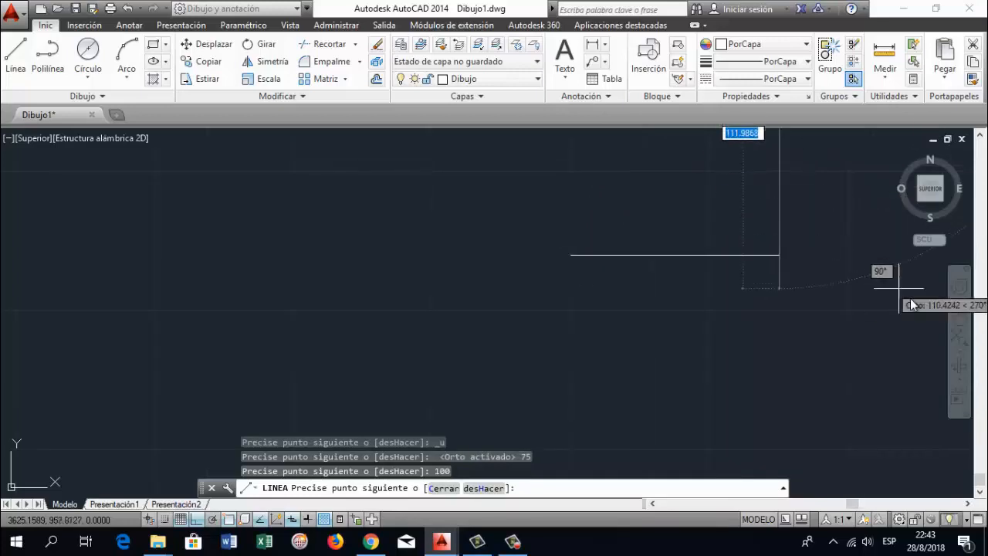
{"action": "left_click", "coordinate": [960, 317]}
{"action": "mouse_move", "coordinate": [837, 194]}
{"action": "left_mouse_down"}
{"action": "mouse_move", "coordinate": [607, 358]}
{"action": "mouse_move", "coordinate": [584, 403]}
{"action": "left_mouse_up"}
{"action": "left_click_drag", "start_coordinate": [450, 307], "coordinate": [458, 290]}
{"action": "key", "text": "Escape"}
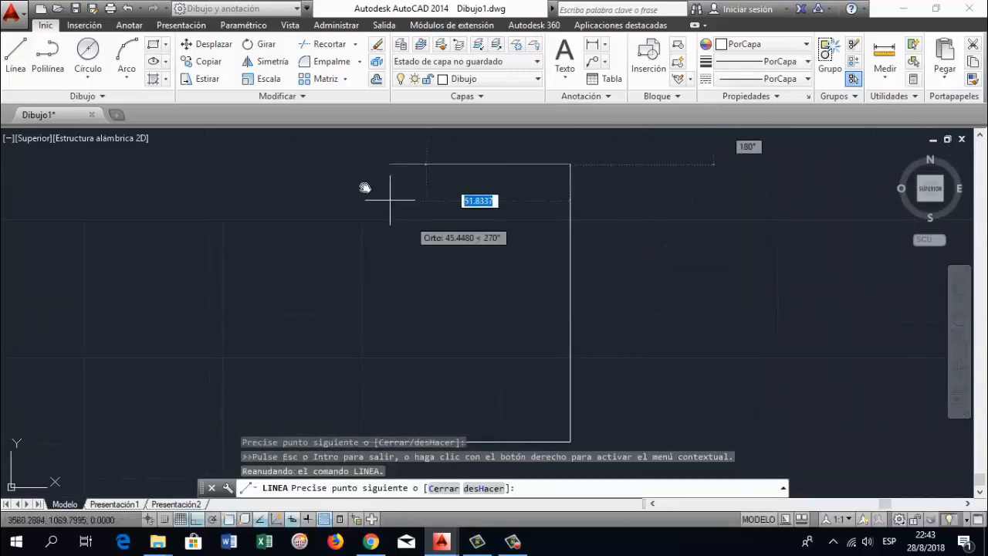
{"action": "type", "text": "75"}
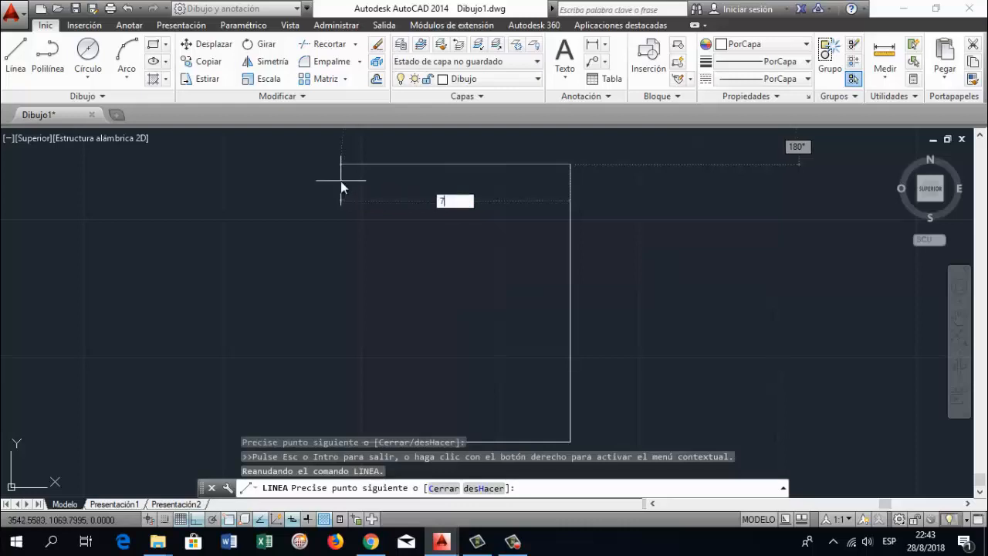
{"action": "key", "text": "Return"}
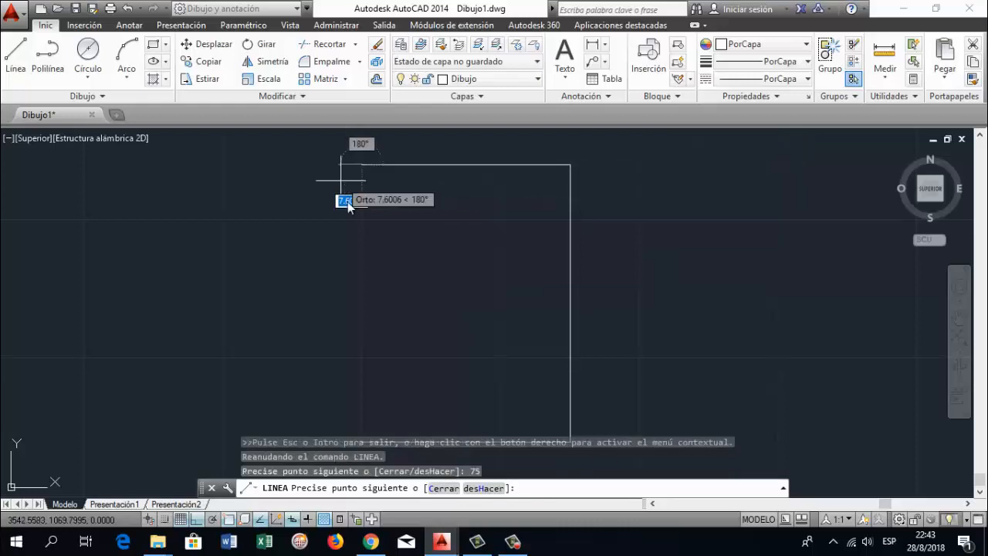
{"action": "type", "text": "100"}
{"action": "key", "text": "Return"}
{"action": "key", "text": "Return"}
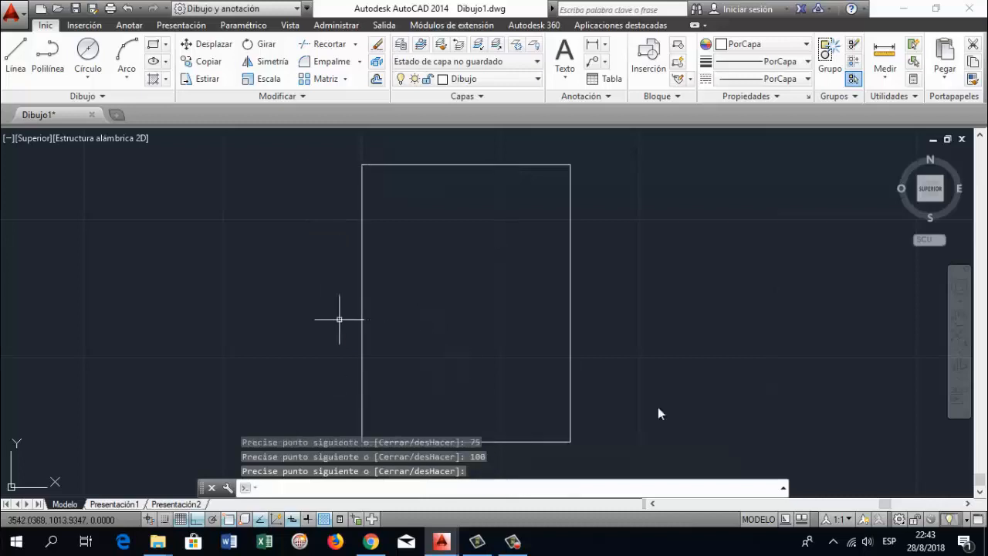
Draw a 30 mm vertical line segment upward from the rectangle's top-left corner
{"action": "left_click", "coordinate": [960, 316]}
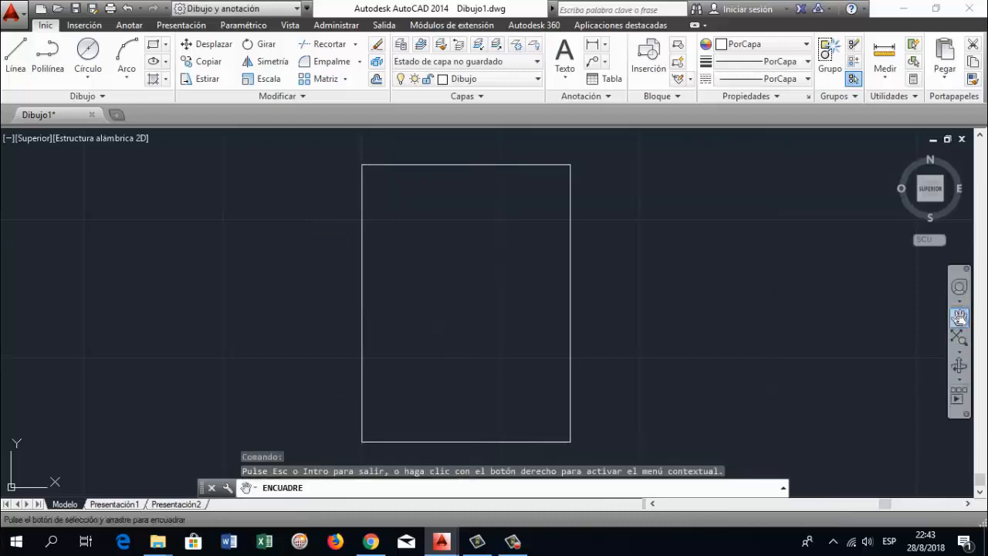
{"action": "left_click_drag", "start_coordinate": [496, 328], "coordinate": [453, 321]}
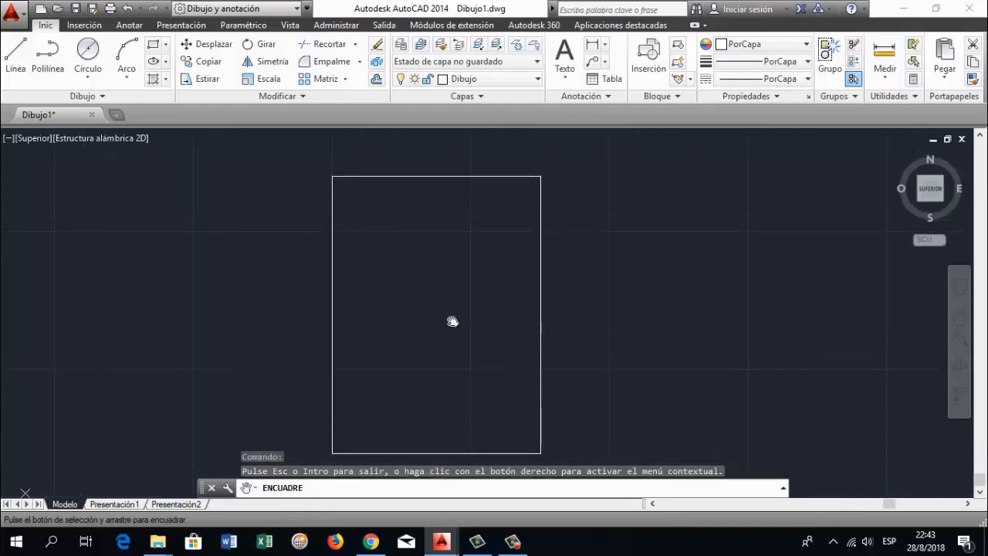
{"action": "key", "text": "Escape"}
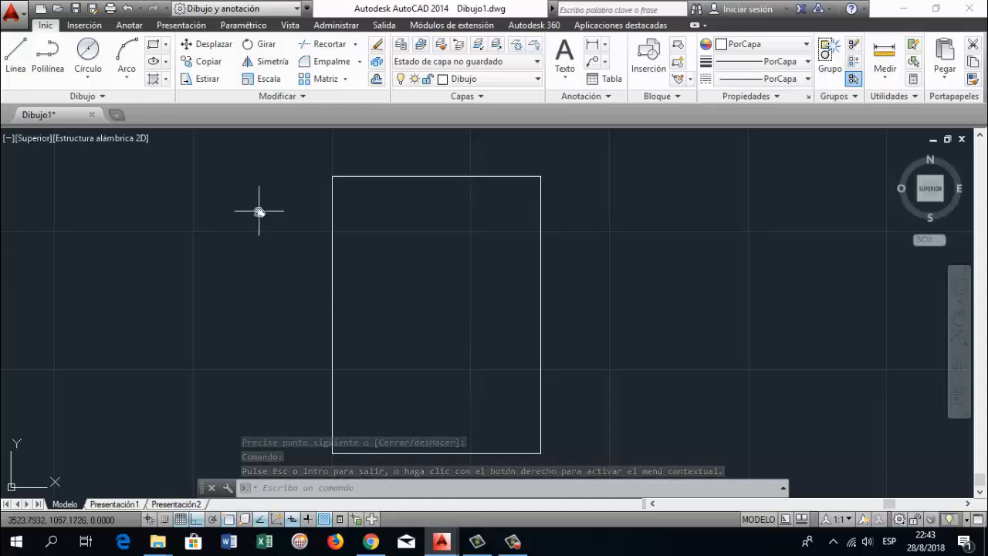
{"action": "type", "text": "line"}
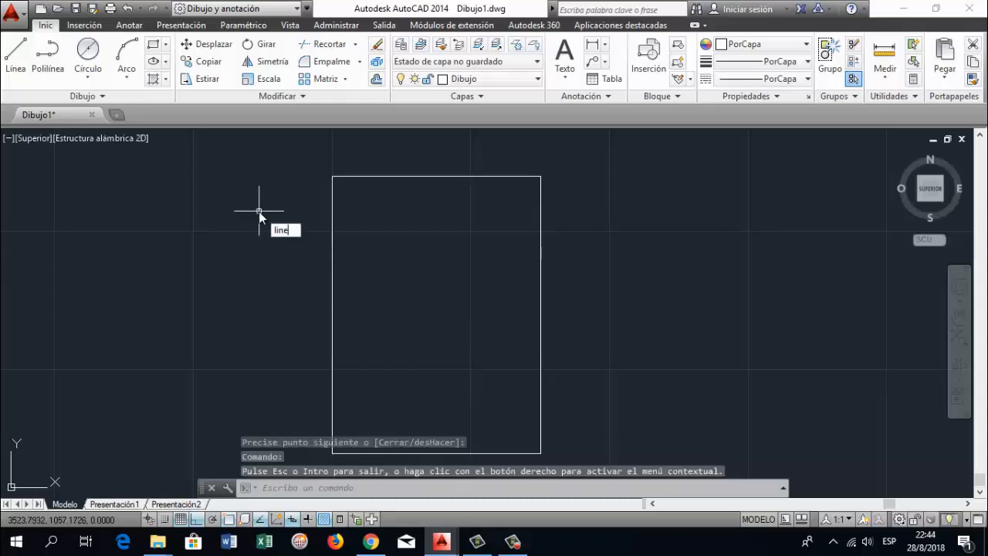
{"action": "key", "text": "Return"}
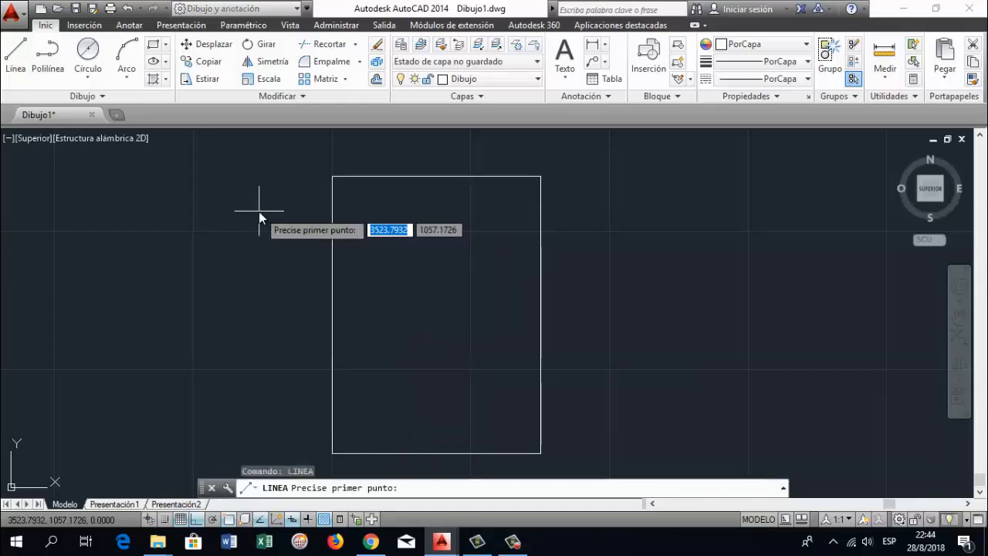
{"action": "left_click", "coordinate": [331, 178]}
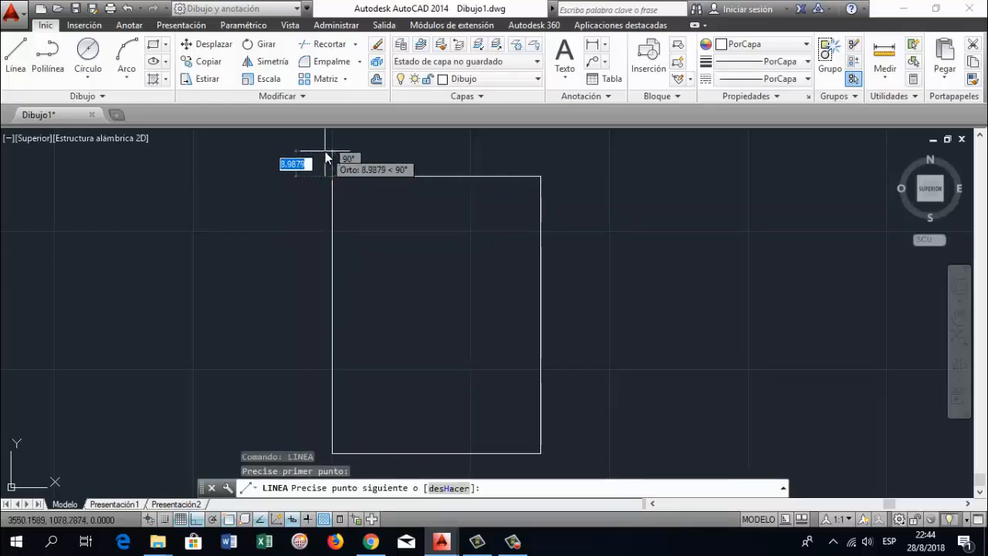
{"action": "type", "text": "30"}
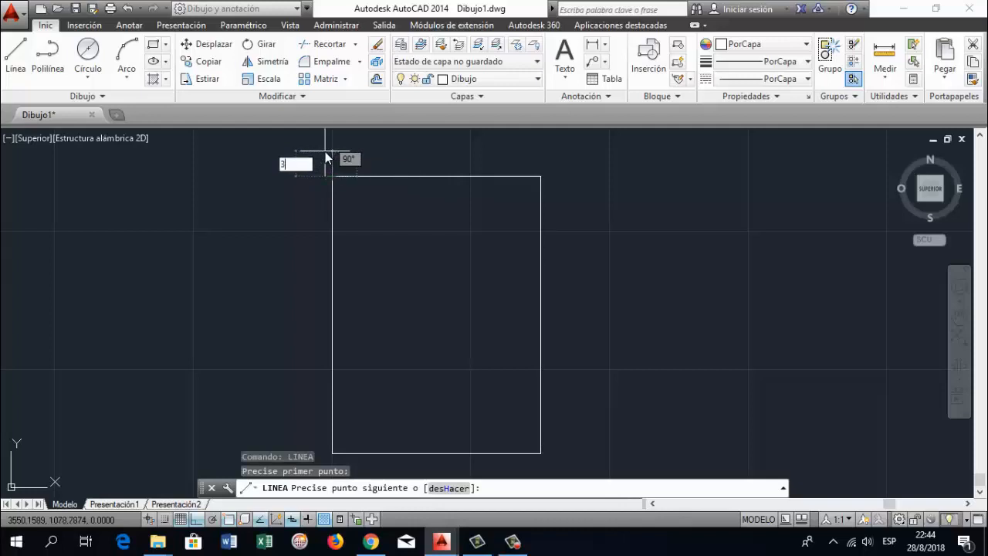
{"action": "key", "text": "Return"}
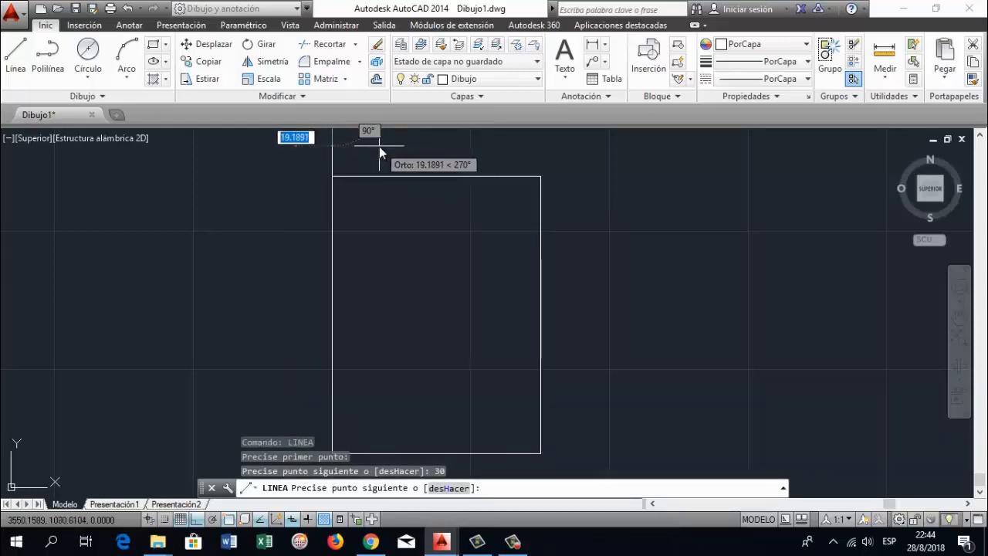
Try to continue the line with 10 mm and 30 mm segments, and undo both
{"action": "type", "text": "10"}
{"action": "key", "text": "Return"}
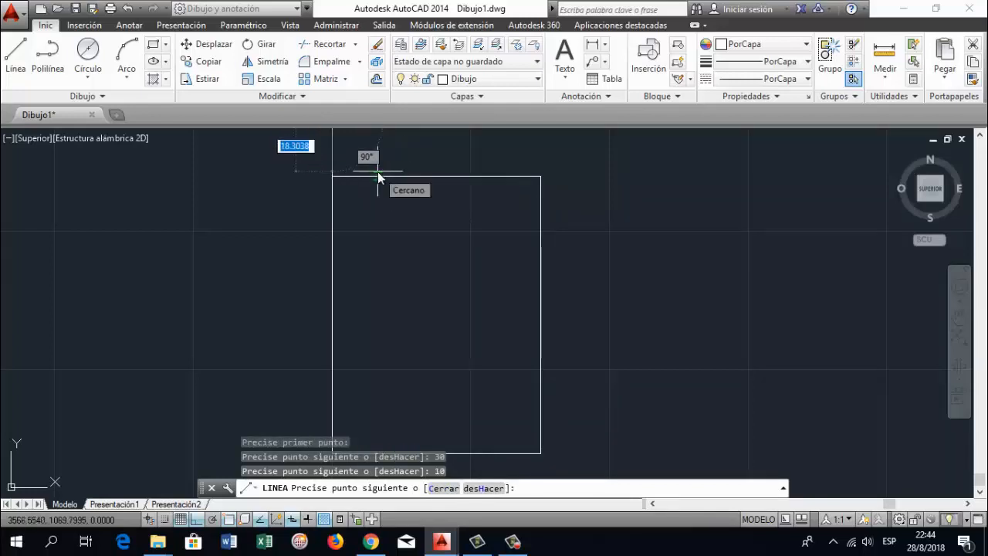
{"action": "type", "text": "30"}
{"action": "key", "text": "Return"}
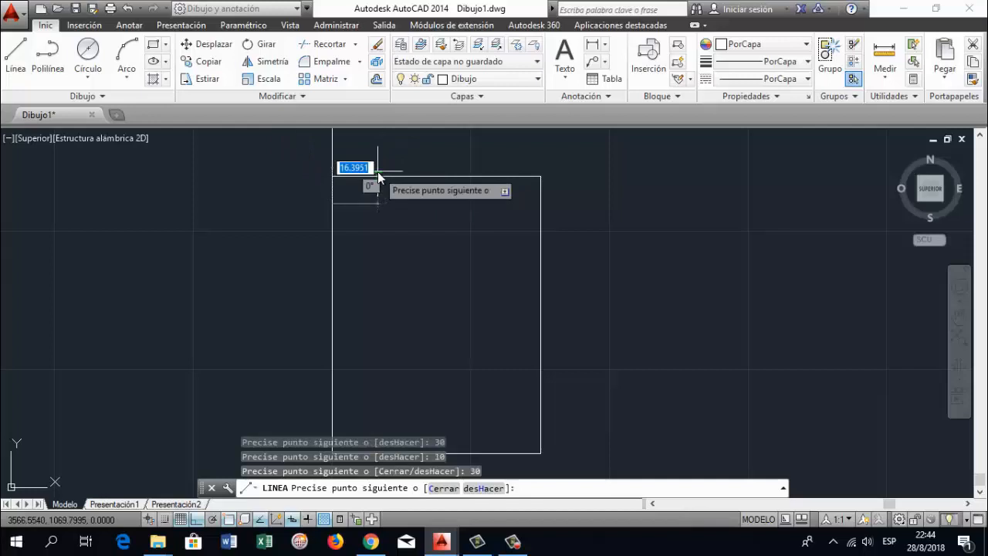
{"action": "key", "text": "ctrl+z"}
{"action": "key", "text": "ctrl+z"}
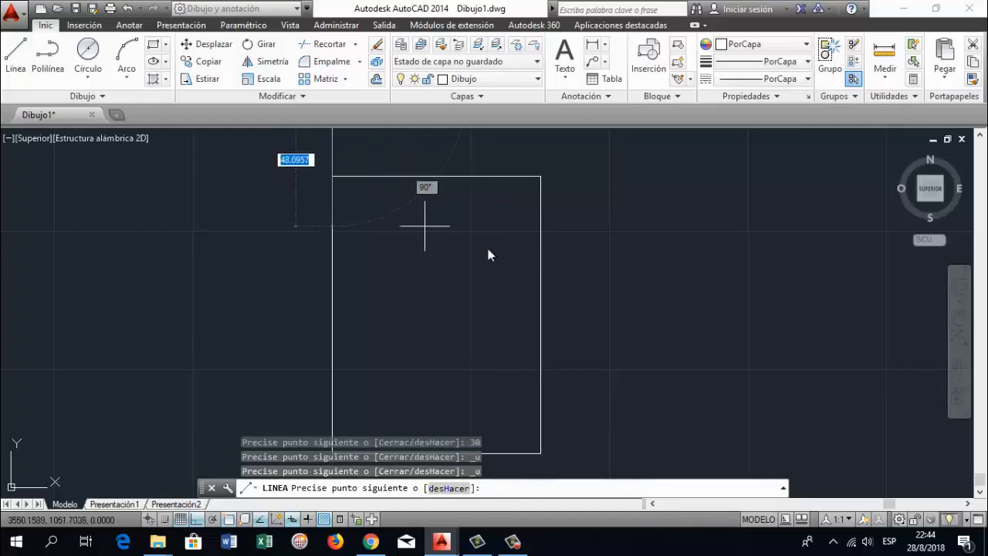
Finish the narrow tab with a 10 mm segment to the right and a 30 mm segment down to the rectangle's top edge
{"action": "left_click", "coordinate": [960, 311]}
{"action": "left_click_drag", "start_coordinate": [478, 174], "coordinate": [500, 287]}
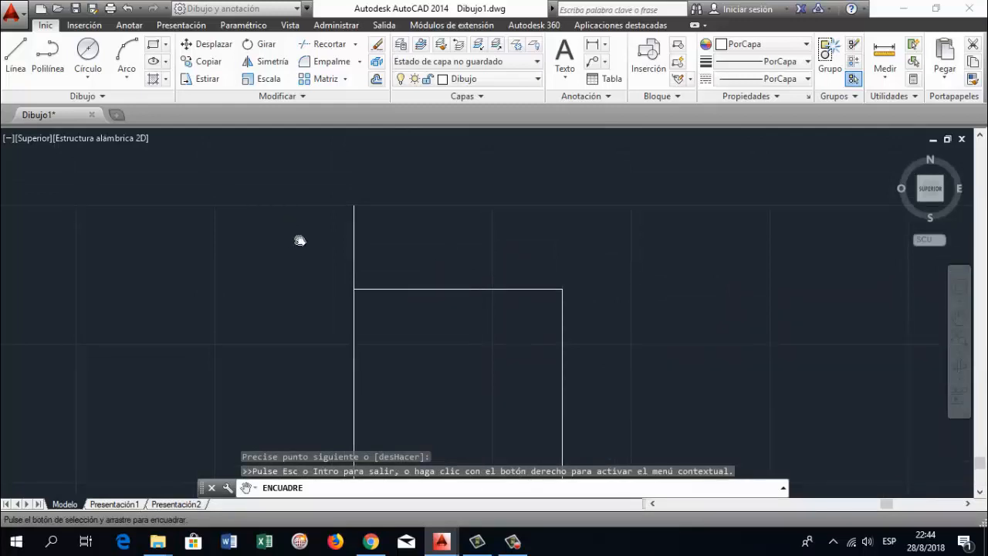
{"action": "key", "text": "Escape"}
{"action": "left_click", "coordinate": [357, 206]}
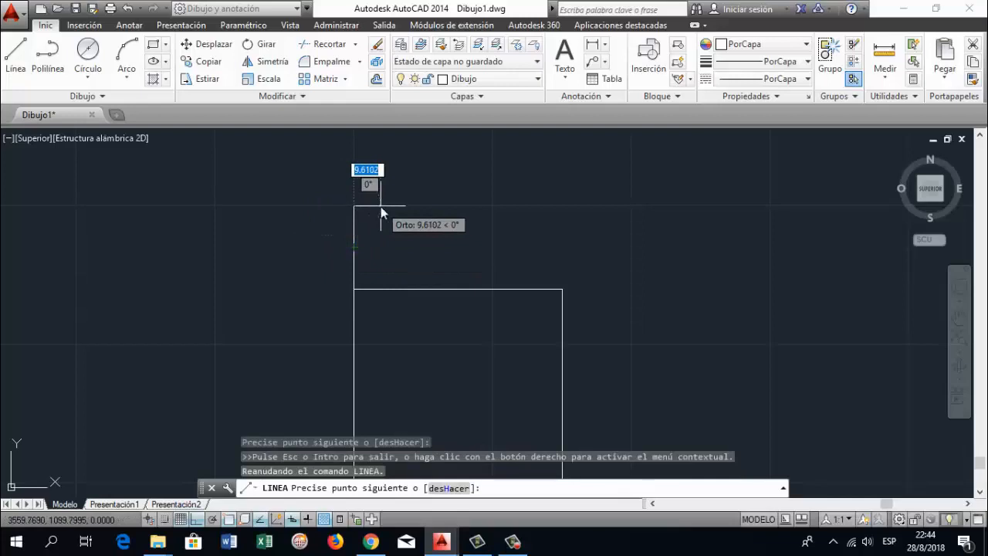
{"action": "type", "text": "10"}
{"action": "key", "text": "Return"}
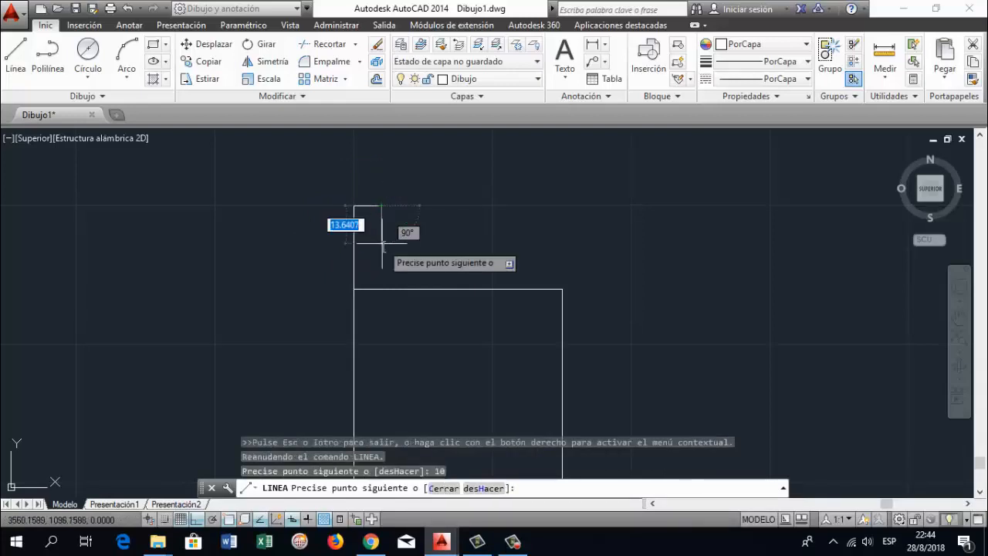
{"action": "type", "text": "30"}
{"action": "key", "text": "Return"}
{"action": "key", "text": "Return"}
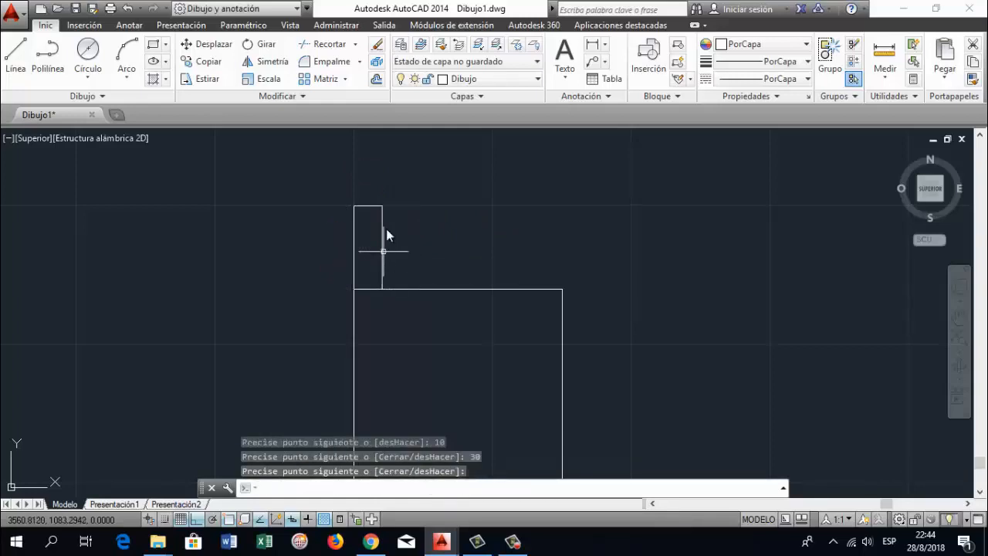
Copy the tab's three lines from its lower-right corner to the rectangle's top-right corner
{"action": "scroll", "coordinate": [461, 235], "scroll_direction": "up", "scroll_amount": 2}
{"action": "scroll", "coordinate": [495, 270], "scroll_direction": "down", "scroll_amount": 4}
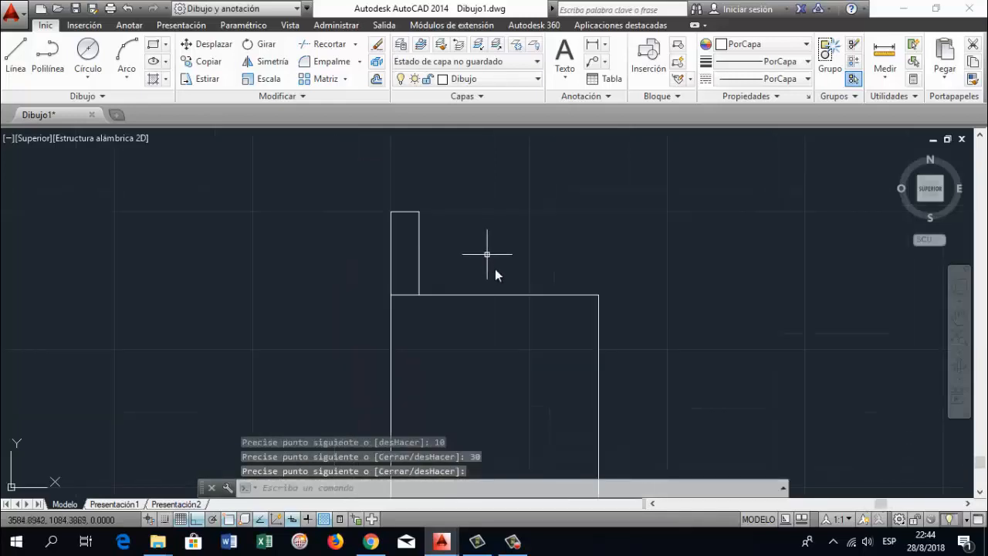
{"action": "left_click", "coordinate": [959, 318]}
{"action": "left_click_drag", "start_coordinate": [593, 365], "coordinate": [524, 323]}
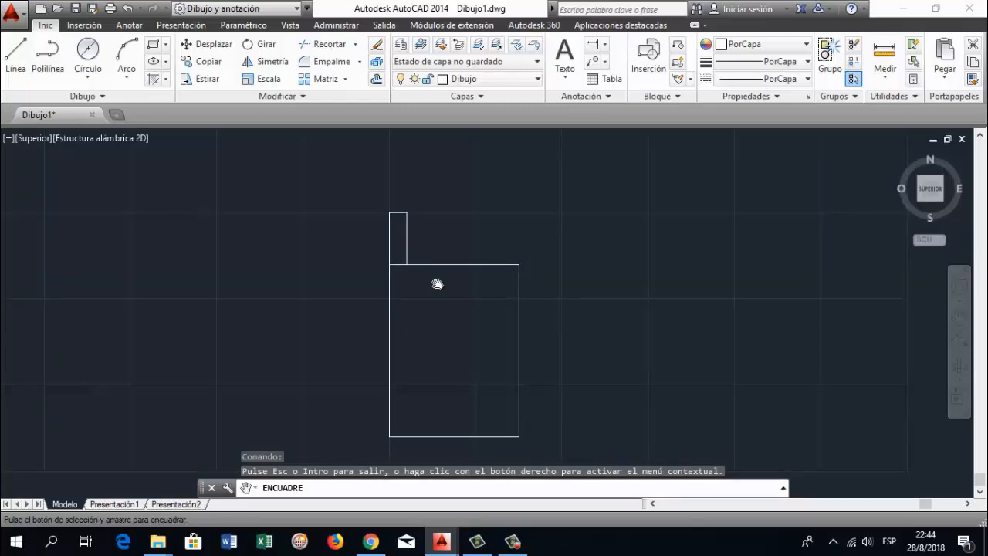
{"action": "key", "text": "Escape"}
{"action": "key", "text": "Escape"}
{"action": "key", "text": "Escape"}
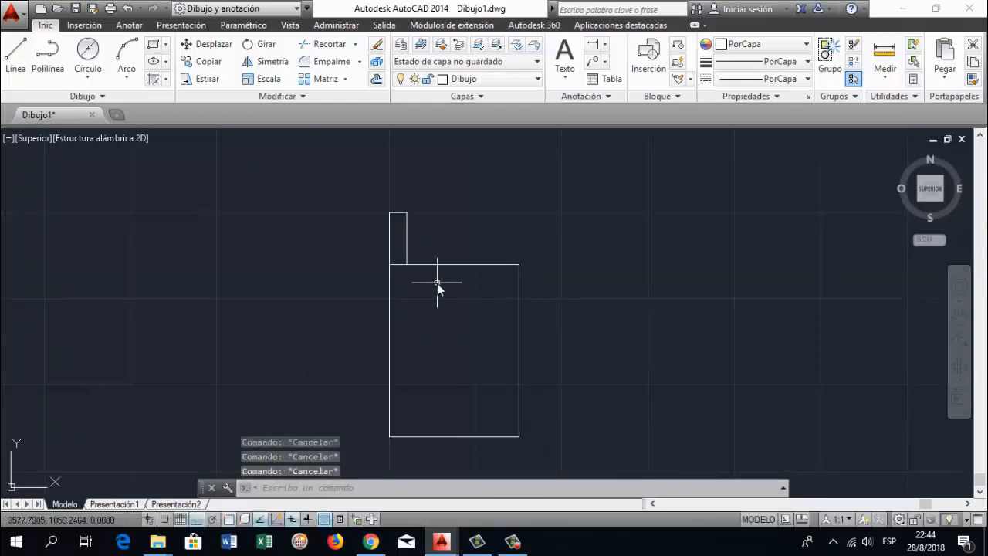
{"action": "type", "text": "copi"}
{"action": "key", "text": "Return"}
{"action": "left_click", "coordinate": [389, 244]}
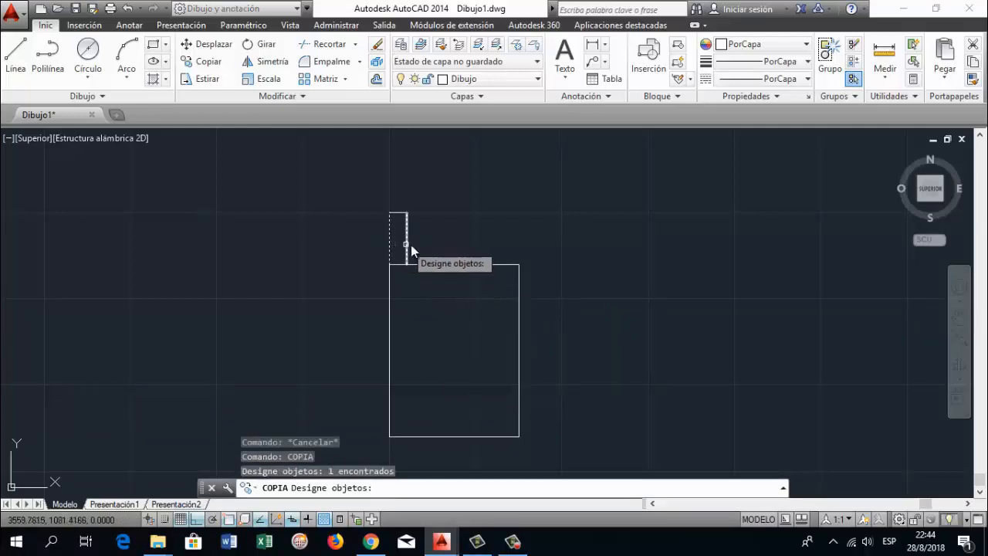
{"action": "left_click", "coordinate": [408, 247]}
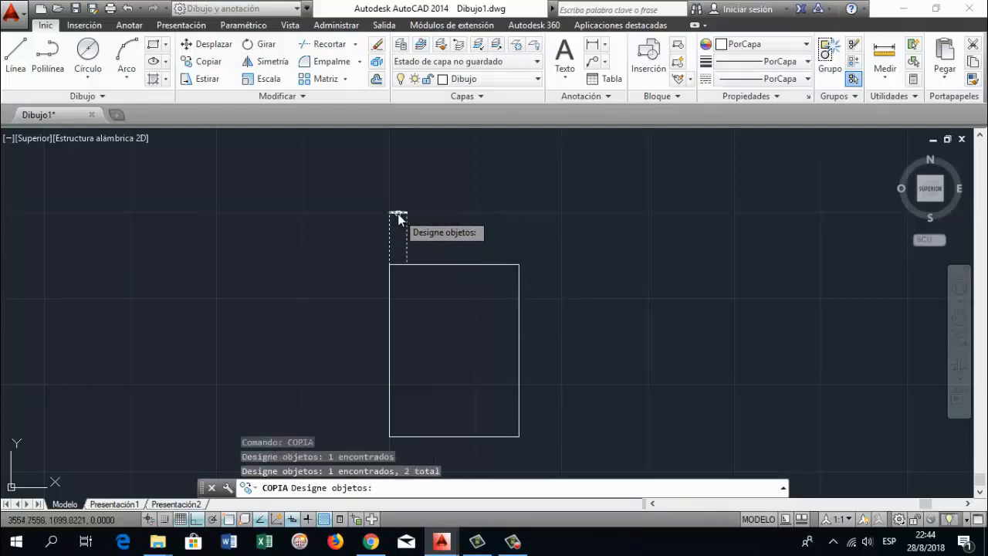
{"action": "left_click", "coordinate": [397, 212]}
{"action": "key", "text": "Return"}
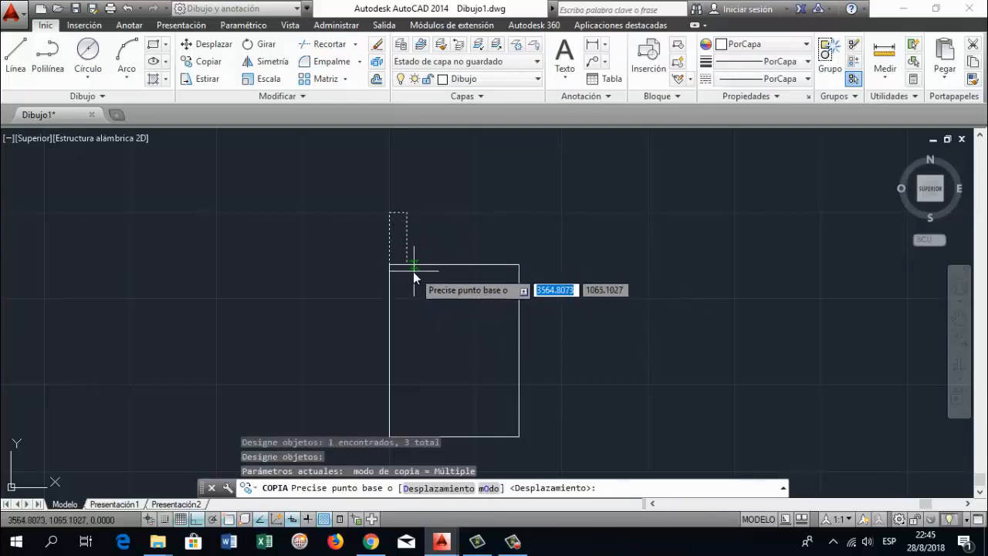
{"action": "left_click", "coordinate": [409, 266]}
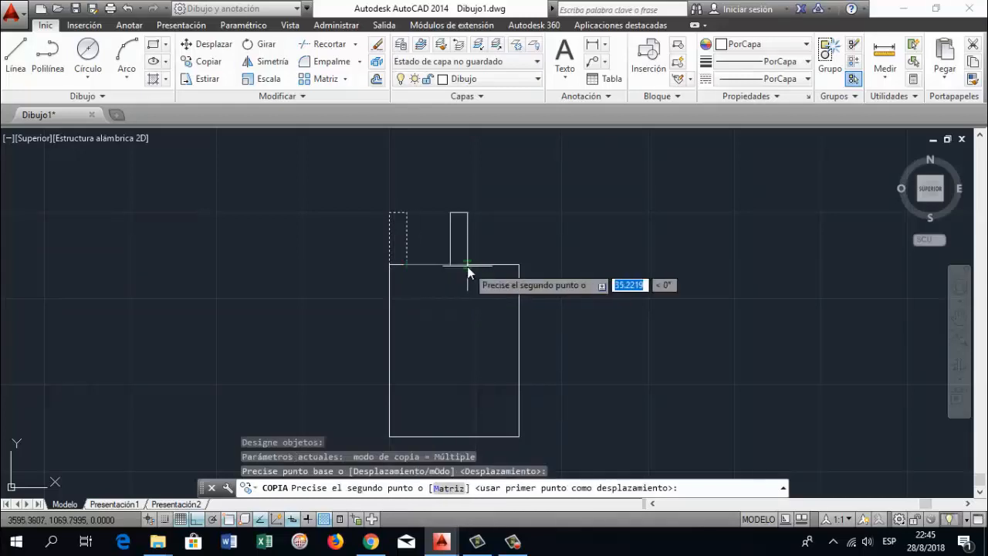
{"action": "left_click", "coordinate": [518, 265]}
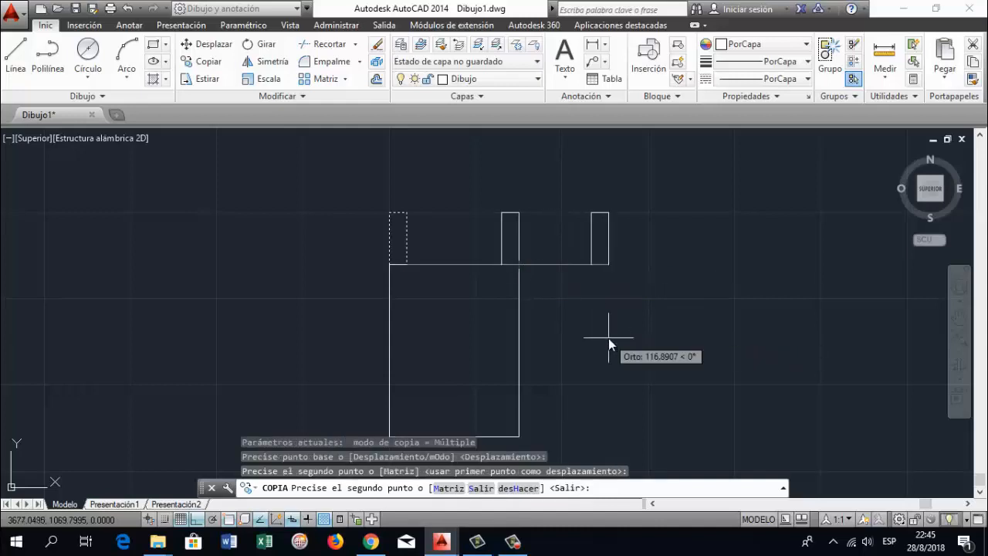
{"action": "key", "text": "Return"}
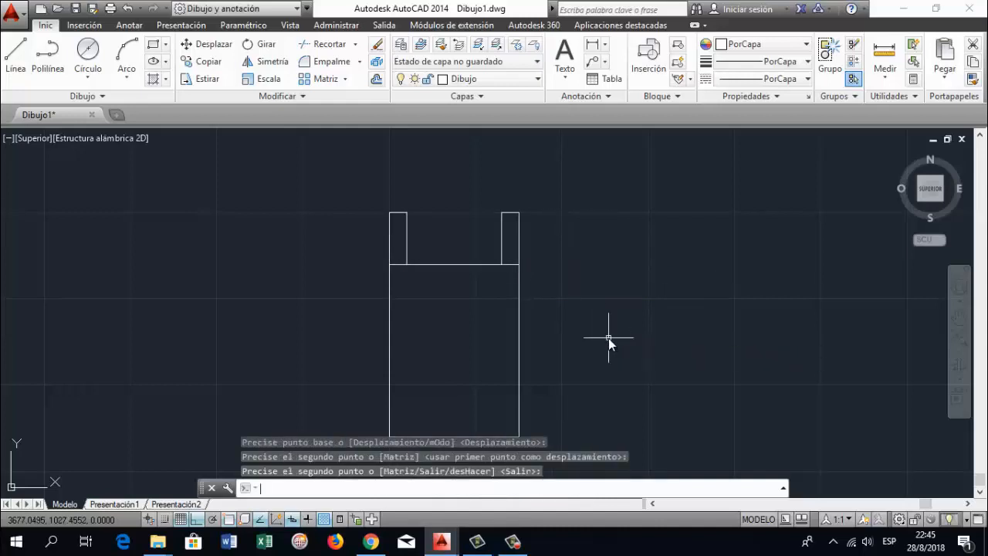
Draw a 5 mm diameter circle in the left tab, centred 15 mm below the midpoint of the tab's top edge
{"action": "left_click", "coordinate": [962, 331]}
{"action": "left_click_drag", "start_coordinate": [463, 405], "coordinate": [460, 390]}
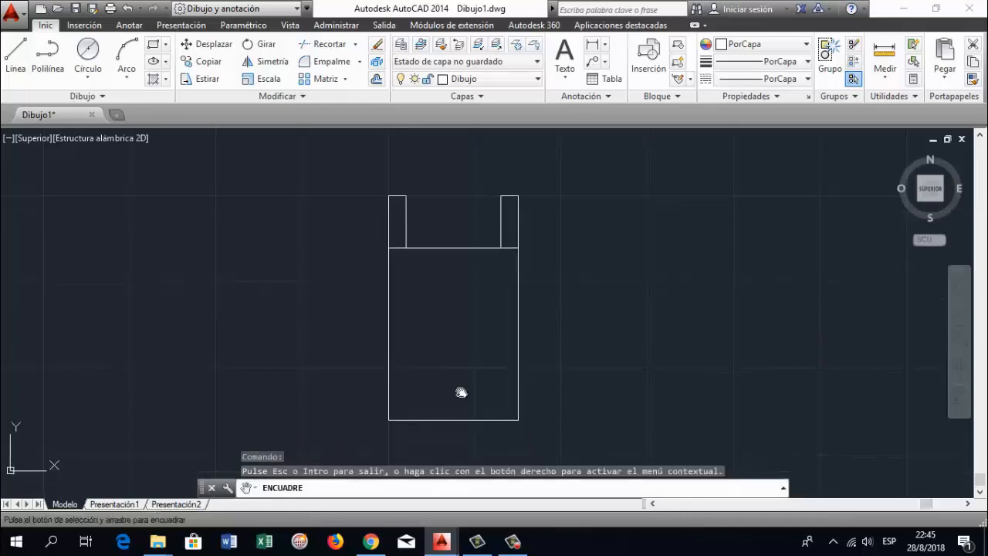
{"action": "key", "text": "Escape"}
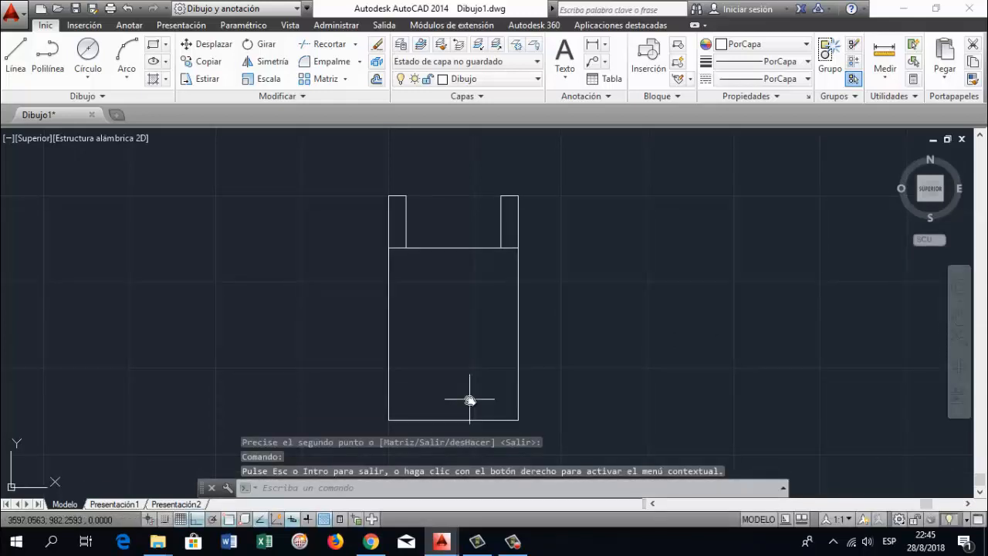
{"action": "left_click", "coordinate": [90, 79]}
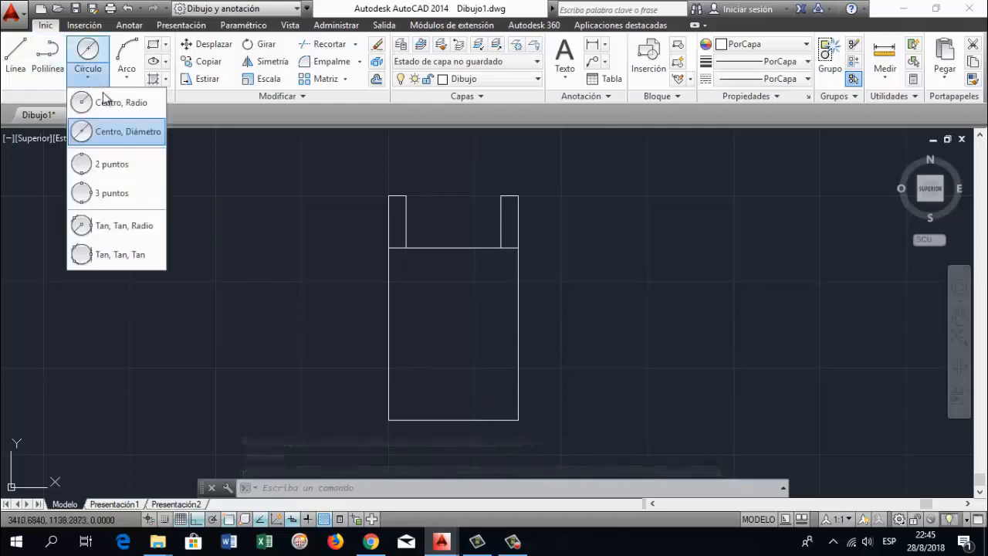
{"action": "left_click", "coordinate": [119, 134]}
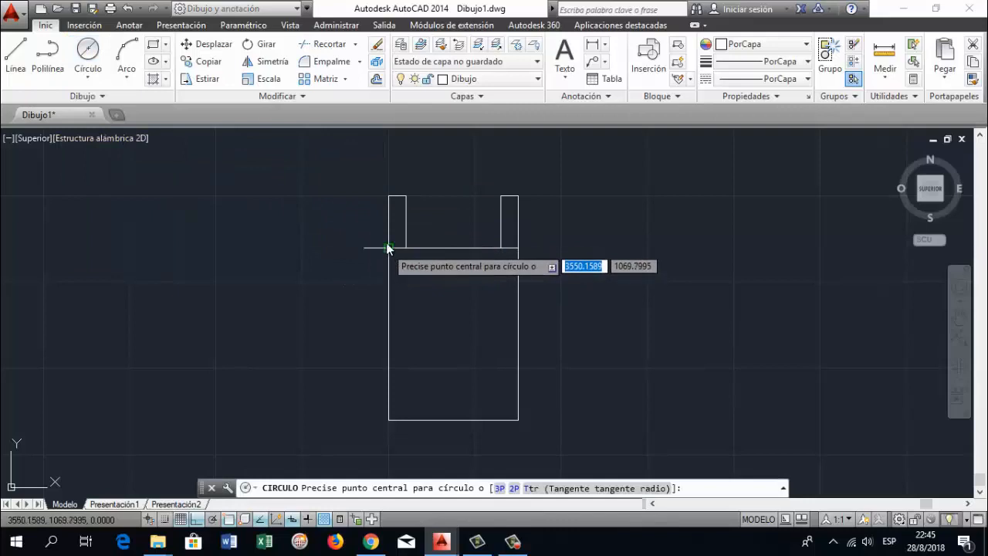
{"action": "scroll", "coordinate": [386, 242], "scroll_direction": "up", "scroll_amount": 2}
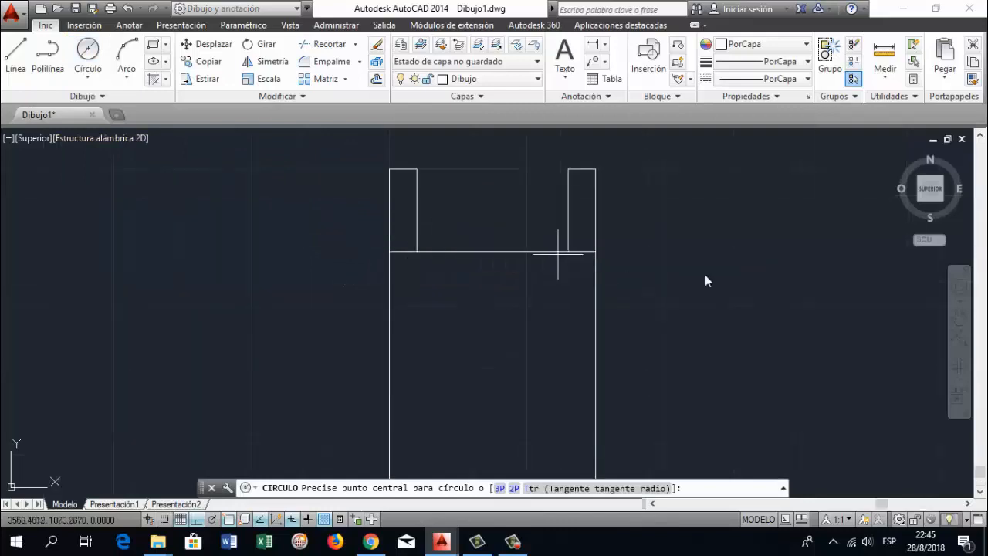
{"action": "left_click", "coordinate": [958, 316]}
{"action": "left_click_drag", "start_coordinate": [413, 234], "coordinate": [419, 281]}
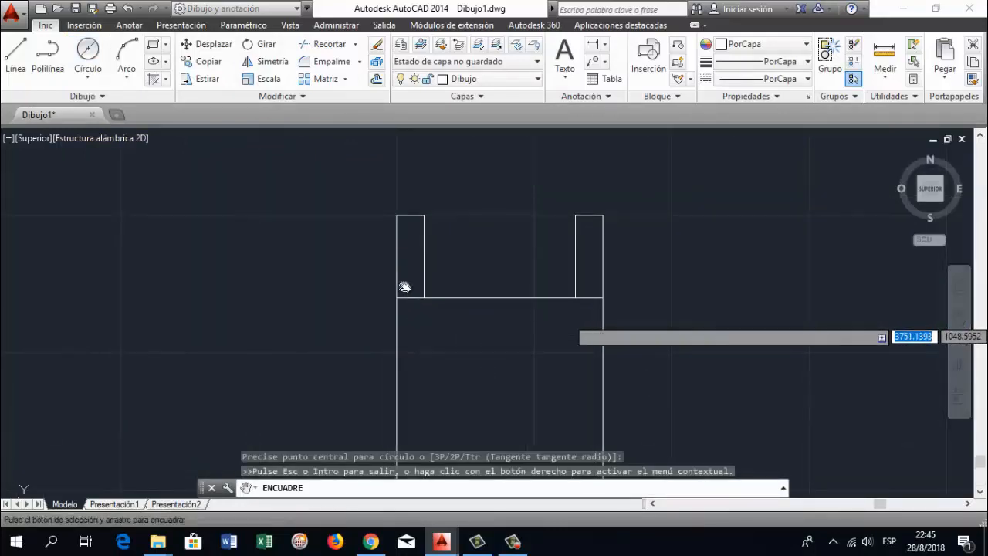
{"action": "key", "text": "Escape"}
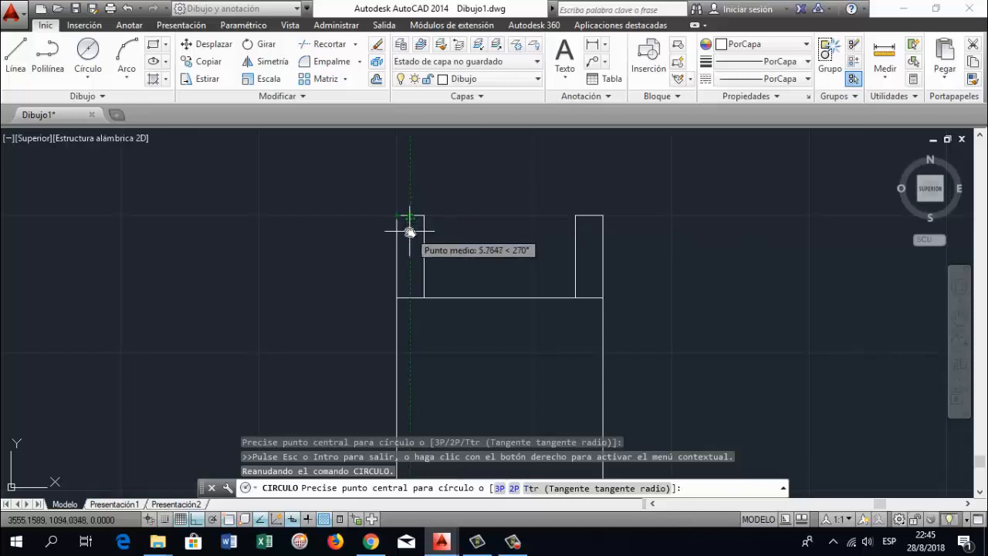
{"action": "type", "text": "15"}
{"action": "key", "text": "Return"}
{"action": "type", "text": "d"}
{"action": "key", "text": "Return"}
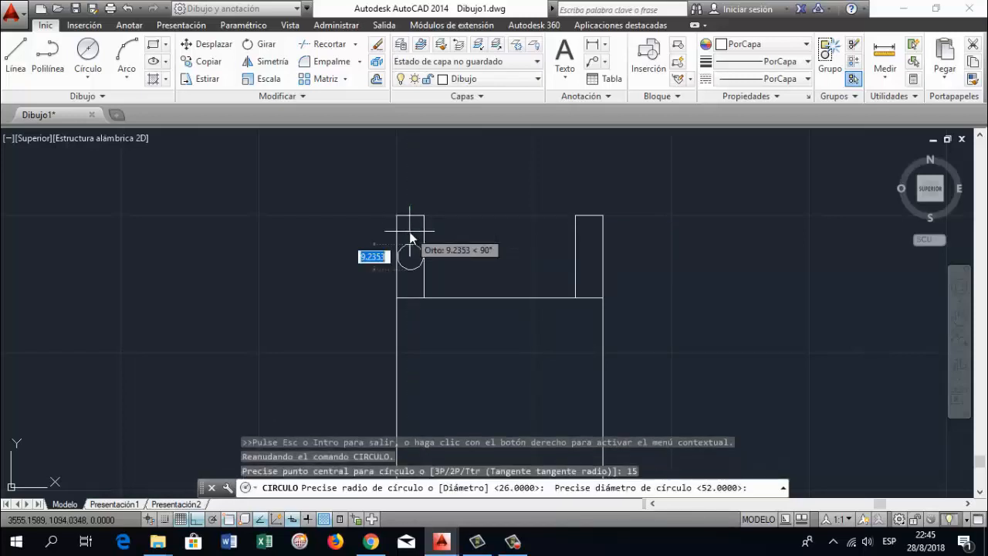
{"action": "type", "text": "5"}
{"action": "key", "text": "Return"}
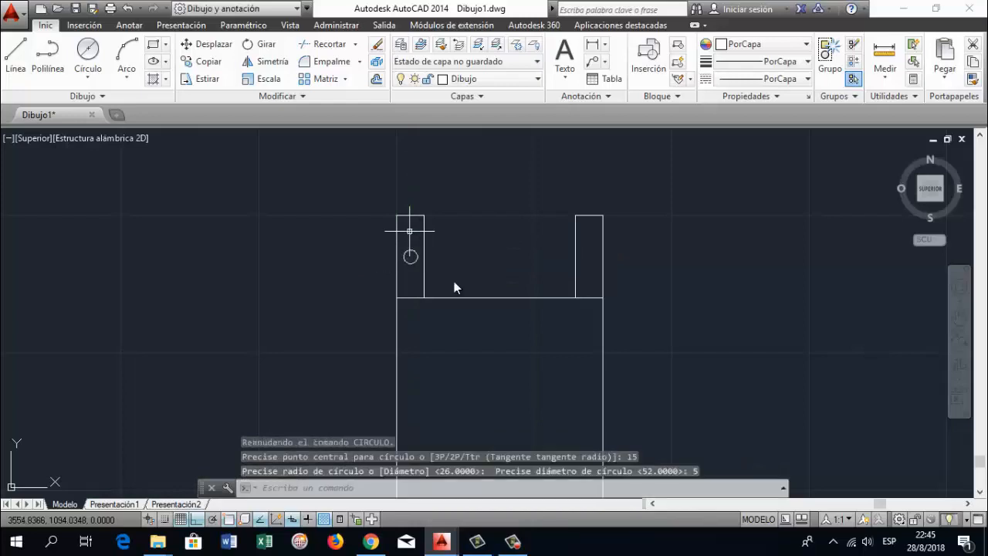
Copy the circle by its centre into the right tab, 15 mm below the midpoint of that tab's top edge, with ortho off
{"action": "scroll", "coordinate": [454, 281], "scroll_direction": "up", "scroll_amount": 2}
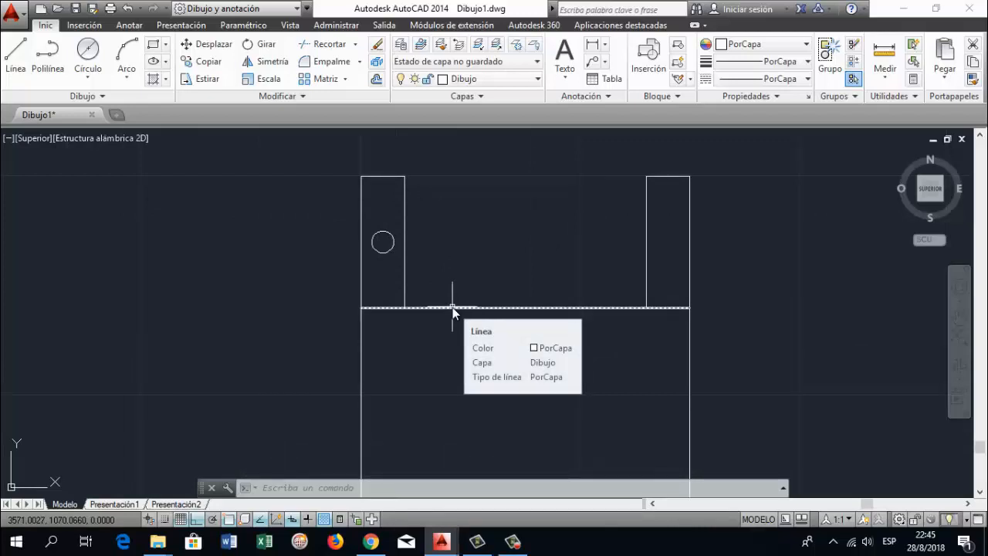
{"action": "type", "text": "copia"}
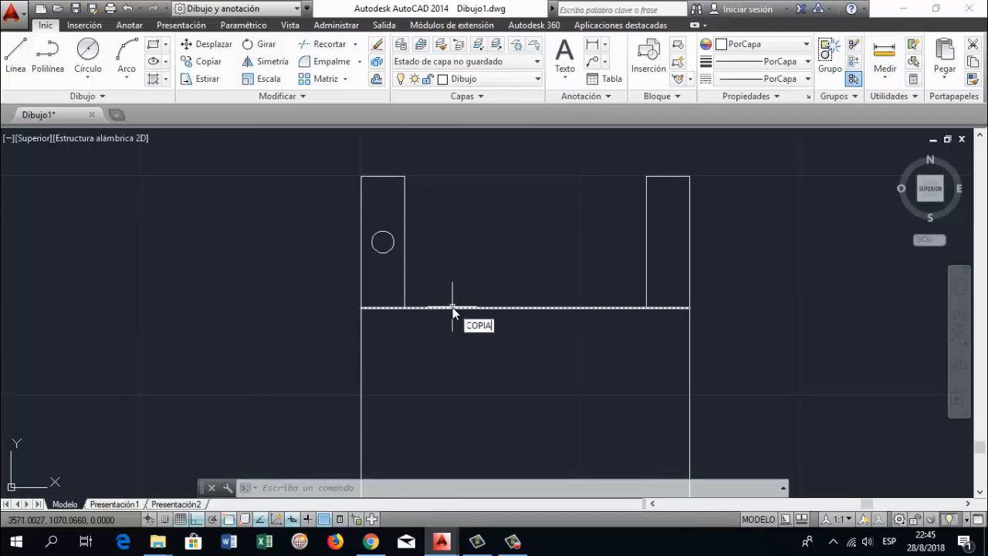
{"action": "key", "text": "Return"}
{"action": "left_click", "coordinate": [382, 232]}
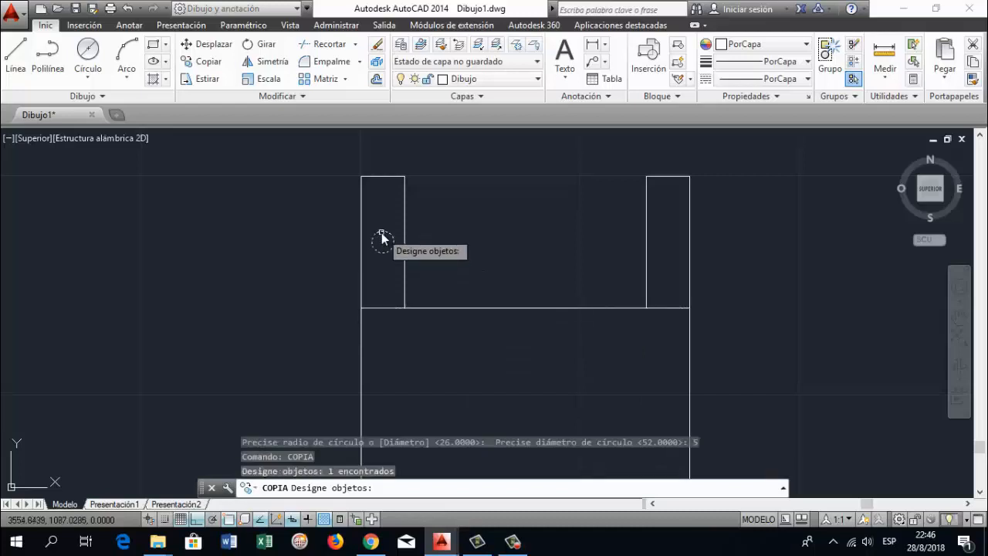
{"action": "key", "text": "Return"}
{"action": "key", "text": "F8"}
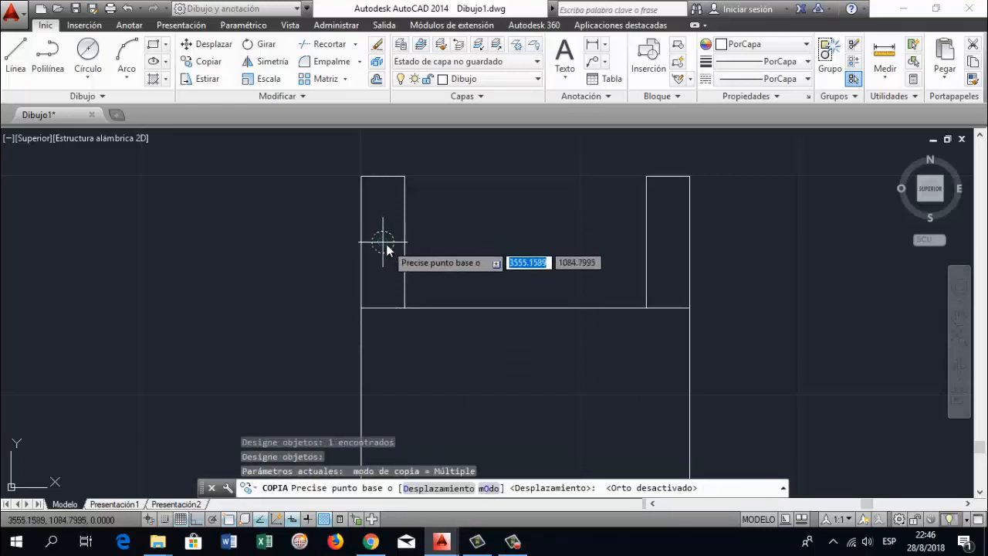
{"action": "left_click", "coordinate": [384, 241]}
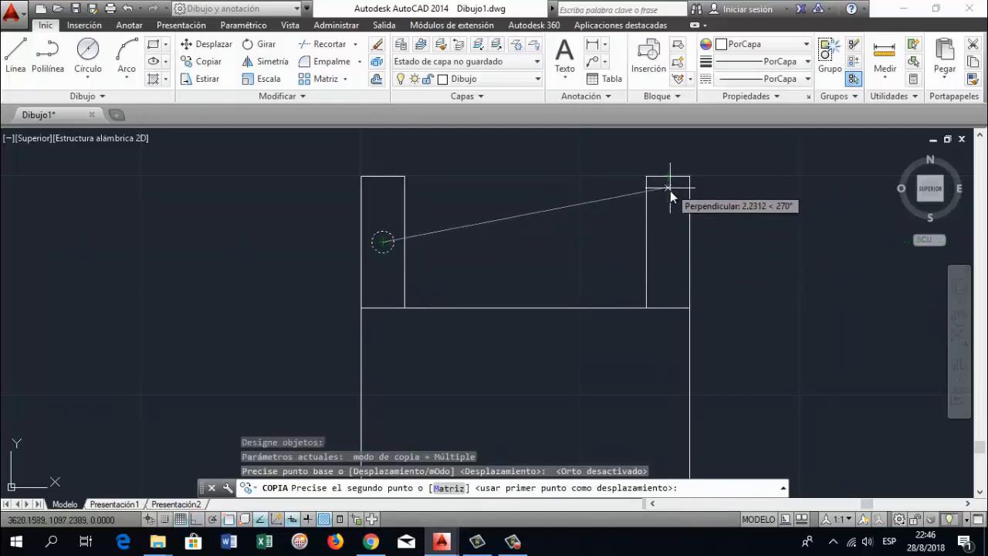
{"action": "type", "text": "15"}
{"action": "key", "text": "Return"}
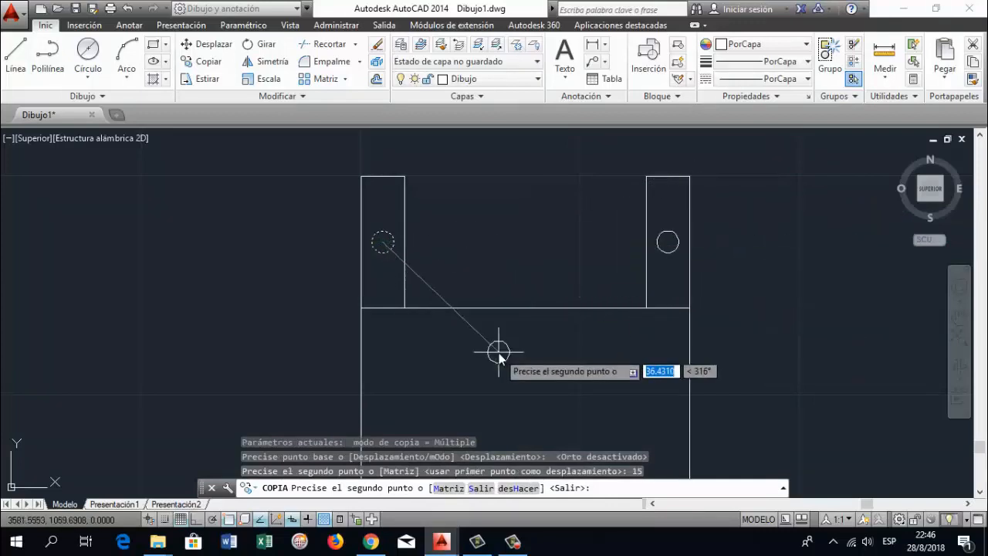
{"action": "key", "text": "Return"}
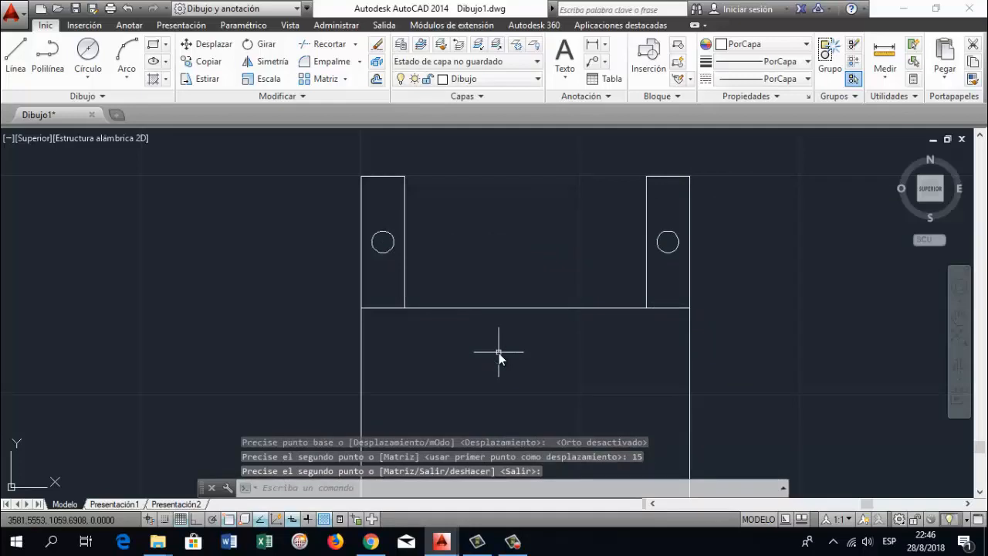
Offset the large rectangle's left edge 10 mm inward
{"action": "left_click", "coordinate": [960, 309]}
{"action": "left_click_drag", "start_coordinate": [686, 381], "coordinate": [644, 295]}
{"action": "scroll", "coordinate": [644, 296], "scroll_direction": "down", "scroll_amount": 2}
{"action": "mouse_move", "coordinate": [640, 375]}
{"action": "left_mouse_down"}
{"action": "mouse_move", "coordinate": [605, 331]}
{"action": "mouse_move", "coordinate": [517, 325]}
{"action": "left_mouse_up"}
{"action": "key", "text": "Escape"}
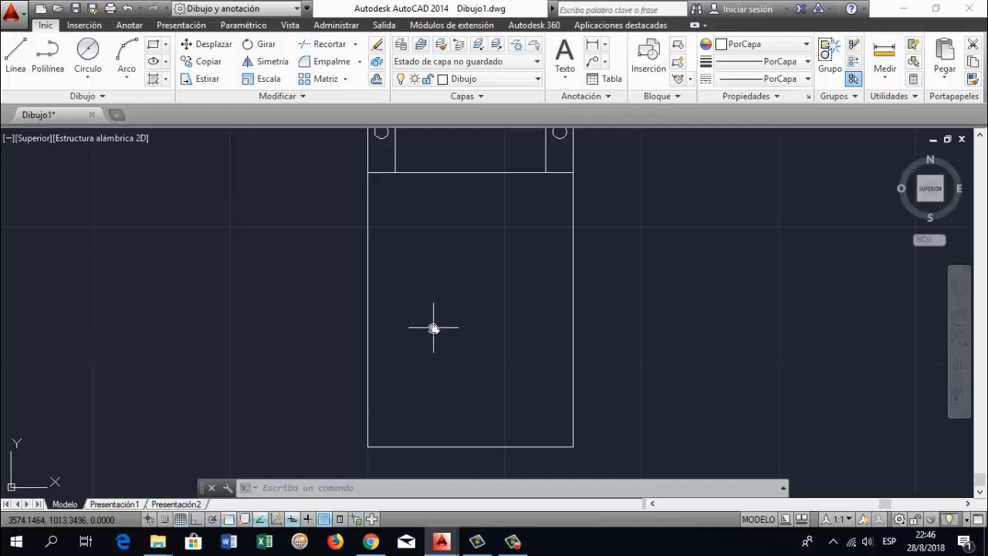
{"action": "type", "text": "defsase"}
{"action": "key", "text": "Return"}
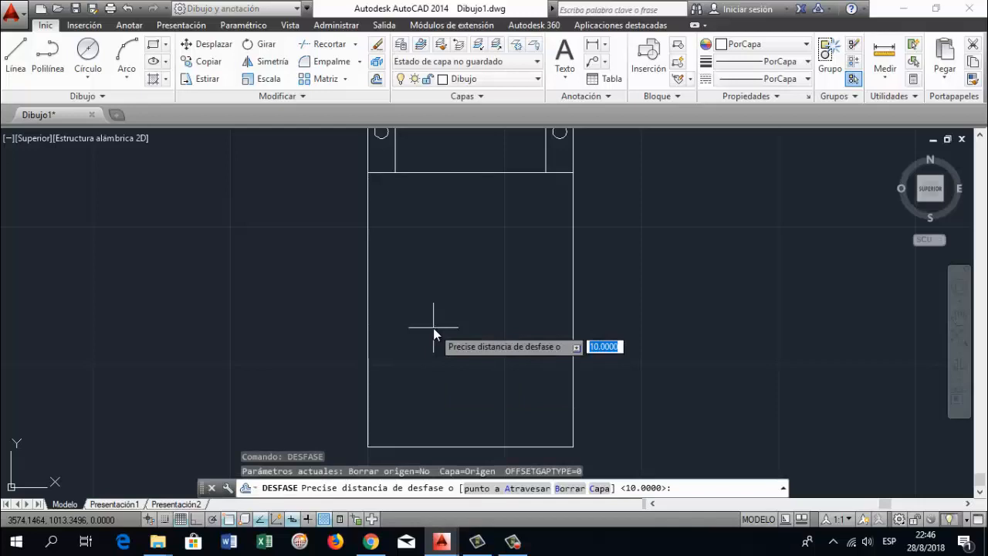
{"action": "type", "text": "10"}
{"action": "key", "text": "Return"}
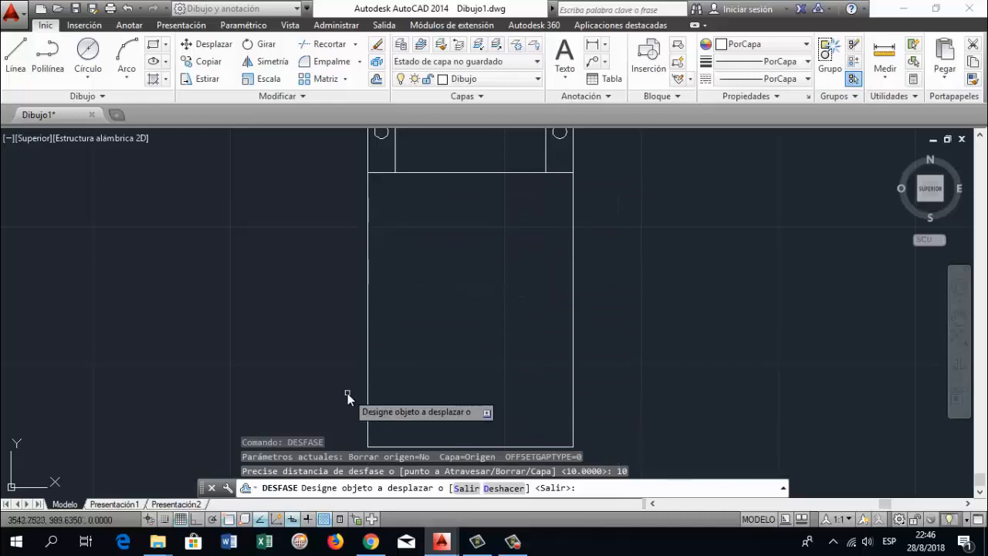
{"action": "left_click", "coordinate": [369, 297]}
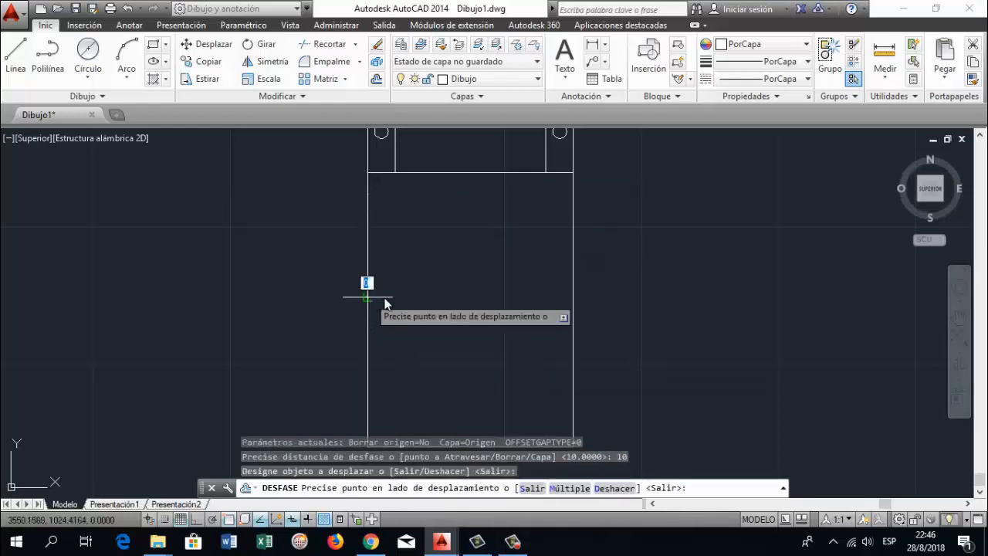
{"action": "left_click", "coordinate": [386, 299]}
Offset the large rectangle's top, right and bottom edges inward by the same 10 mm distance
{"action": "left_click", "coordinate": [454, 173]}
{"action": "left_click", "coordinate": [457, 194]}
{"action": "left_click", "coordinate": [572, 282]}
{"action": "left_click", "coordinate": [550, 313]}
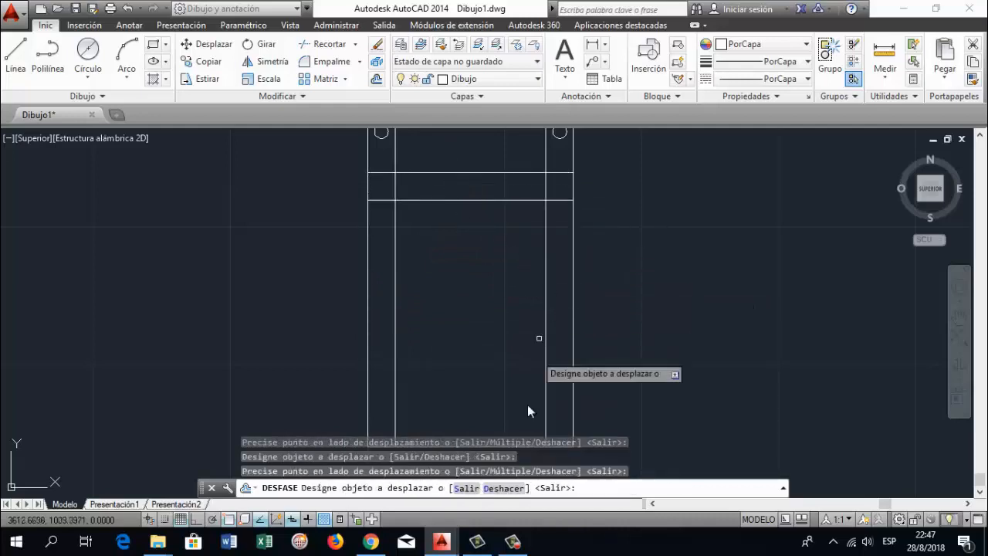
{"action": "left_click", "coordinate": [530, 449]}
{"action": "left_click", "coordinate": [518, 416]}
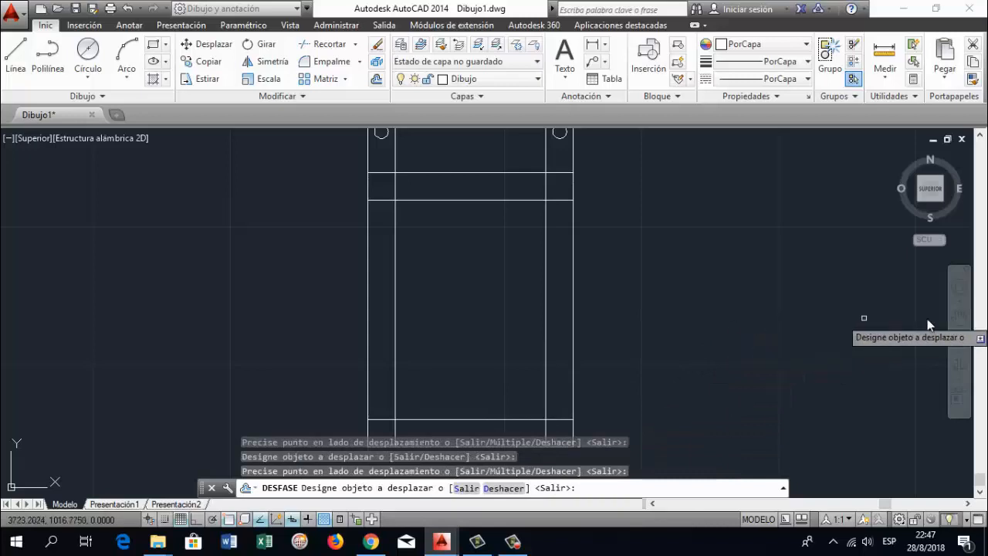
{"action": "left_click", "coordinate": [960, 316]}
{"action": "left_click_drag", "start_coordinate": [644, 342], "coordinate": [623, 317]}
{"action": "scroll", "coordinate": [503, 316], "scroll_direction": "down", "scroll_amount": 2}
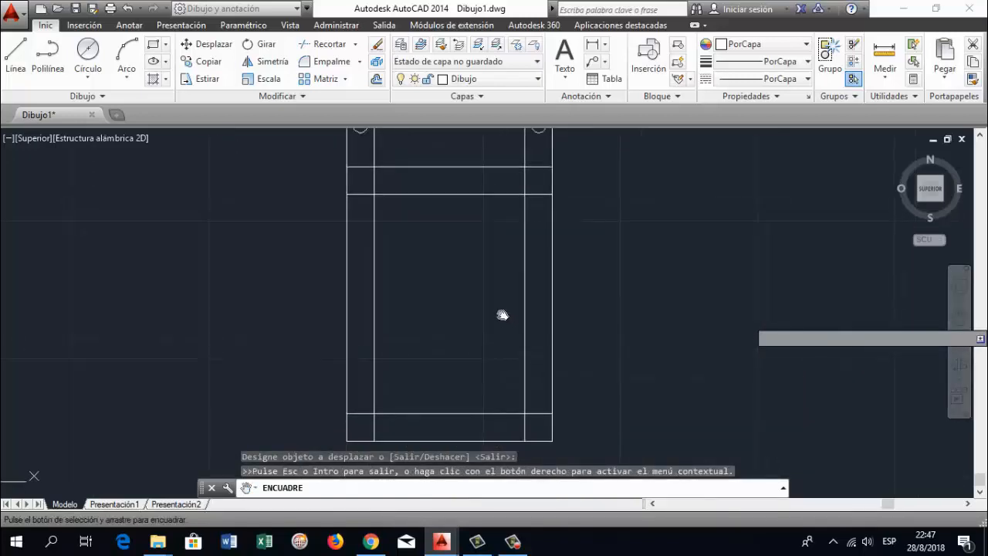
{"action": "left_click_drag", "start_coordinate": [503, 316], "coordinate": [459, 327]}
{"action": "scroll", "coordinate": [459, 328], "scroll_direction": "up", "scroll_amount": 2}
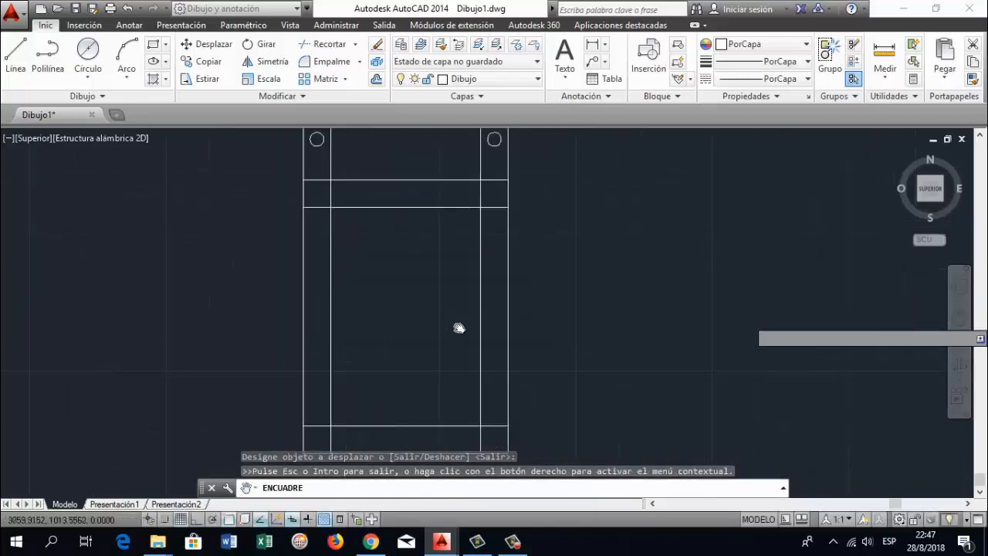
{"action": "key", "text": "Escape"}
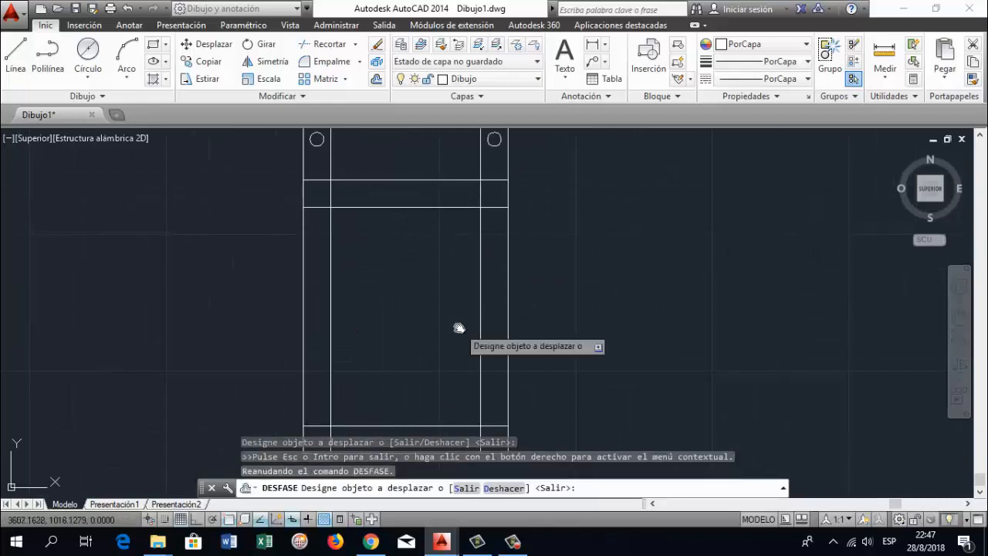
{"action": "key", "text": "Escape"}
{"action": "key", "text": "Escape"}
{"action": "key", "text": "Escape"}
{"action": "key", "text": "Escape"}
Trim both ends of the upper inner horizontal line back to the inner vertical lines, using all objects as cutting edges
{"action": "type", "text": "recor"}
{"action": "key", "text": "Return"}
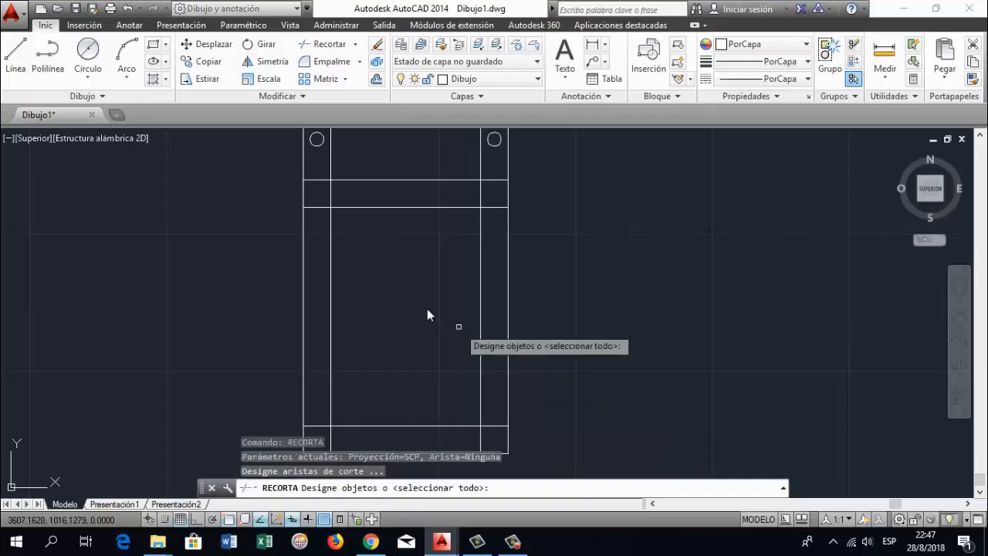
{"action": "scroll", "coordinate": [305, 234], "scroll_direction": "up", "scroll_amount": 2}
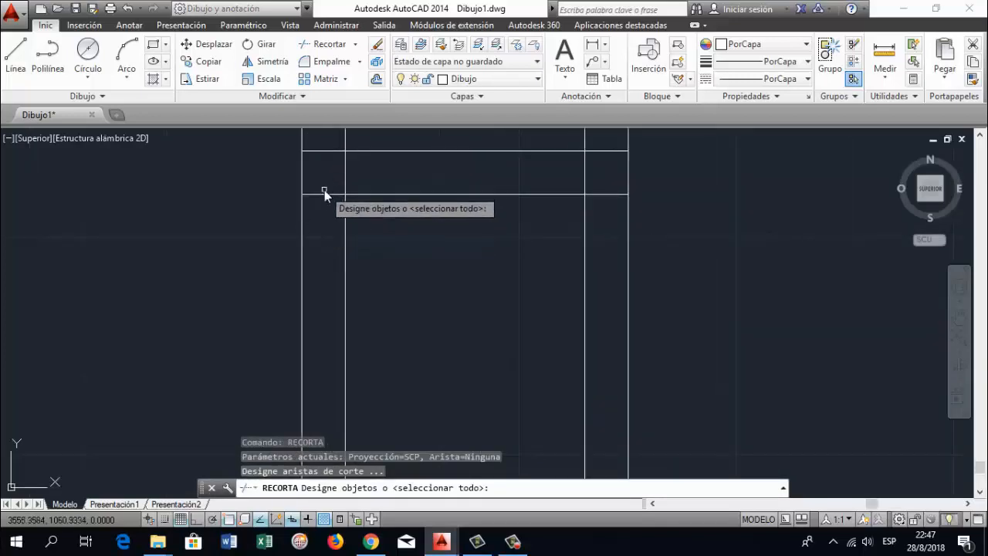
{"action": "key", "text": "Return"}
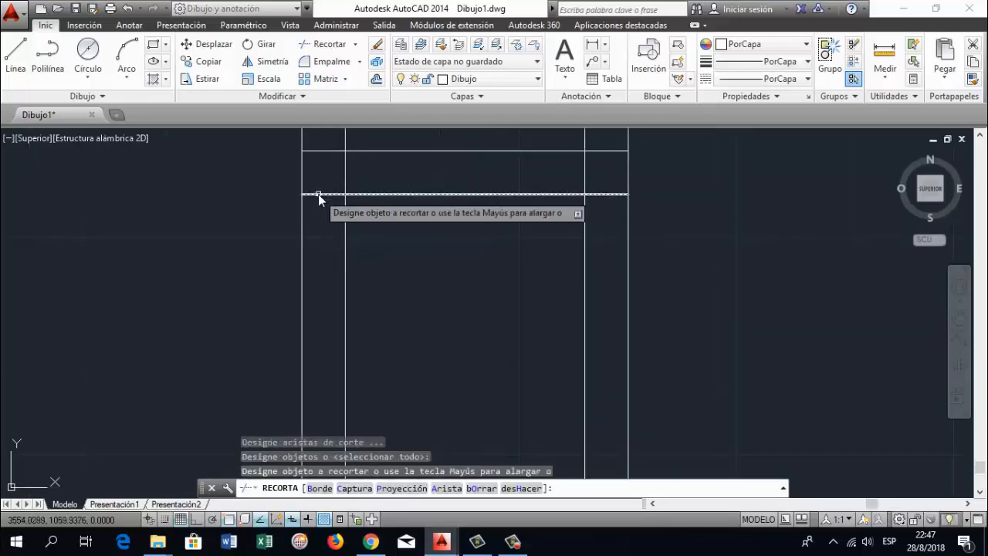
{"action": "left_click", "coordinate": [334, 194]}
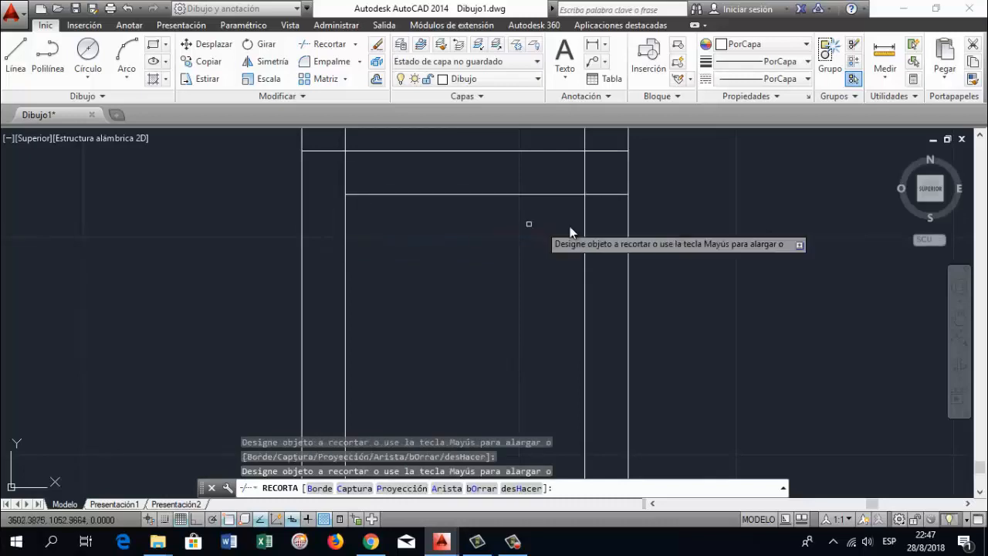
{"action": "left_click", "coordinate": [600, 196]}
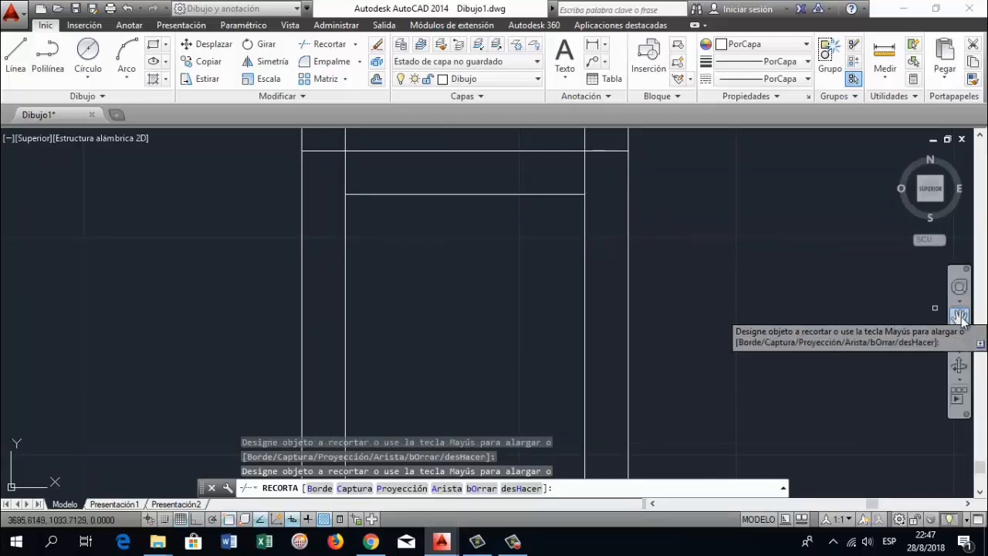
Trim both ends of the lower inner horizontal line back to the inner vertical lines
{"action": "left_click", "coordinate": [960, 318]}
{"action": "left_click_drag", "start_coordinate": [584, 469], "coordinate": [585, 370]}
{"action": "key", "text": "Escape"}
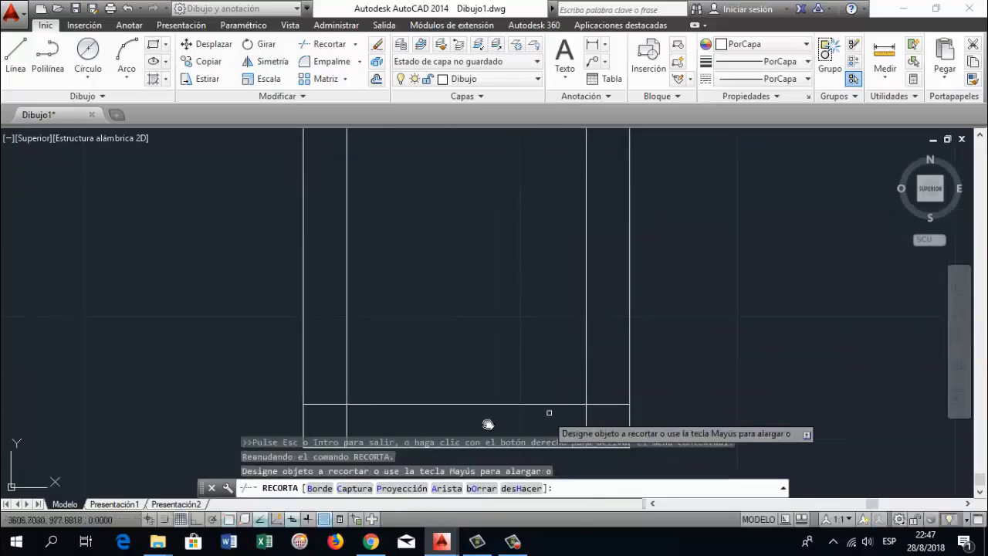
{"action": "left_click", "coordinate": [322, 406]}
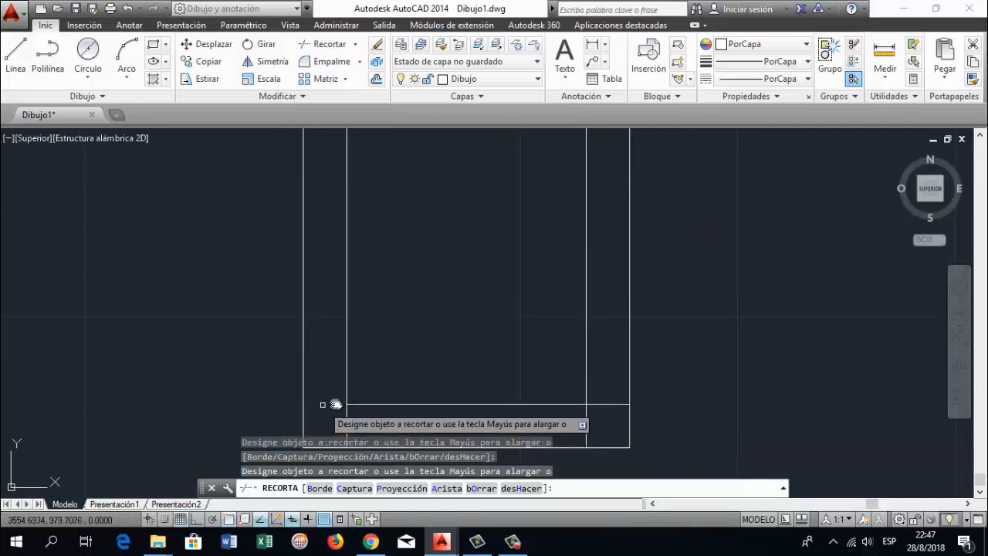
{"action": "left_click", "coordinate": [601, 405]}
{"action": "key", "text": "Return"}
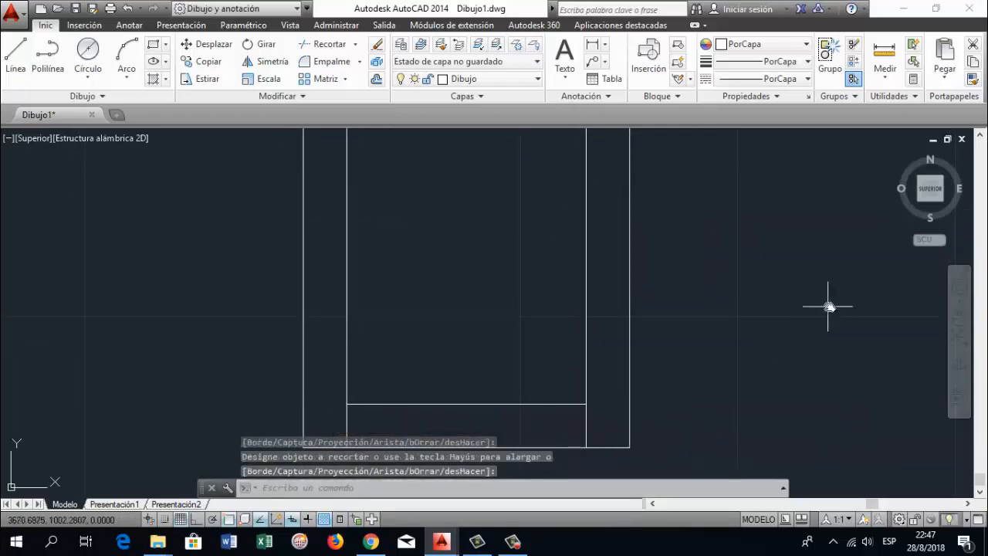
Trim the lower ends of both inner vertical lines back to the lower inner horizontal line, using all objects as cutting edges
{"action": "key", "text": "Return"}
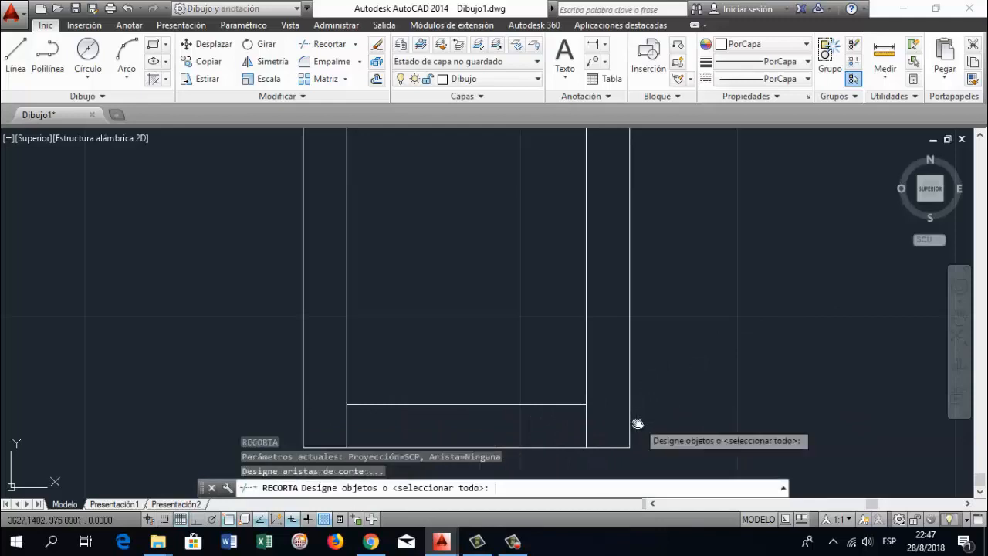
{"action": "key", "text": "Return"}
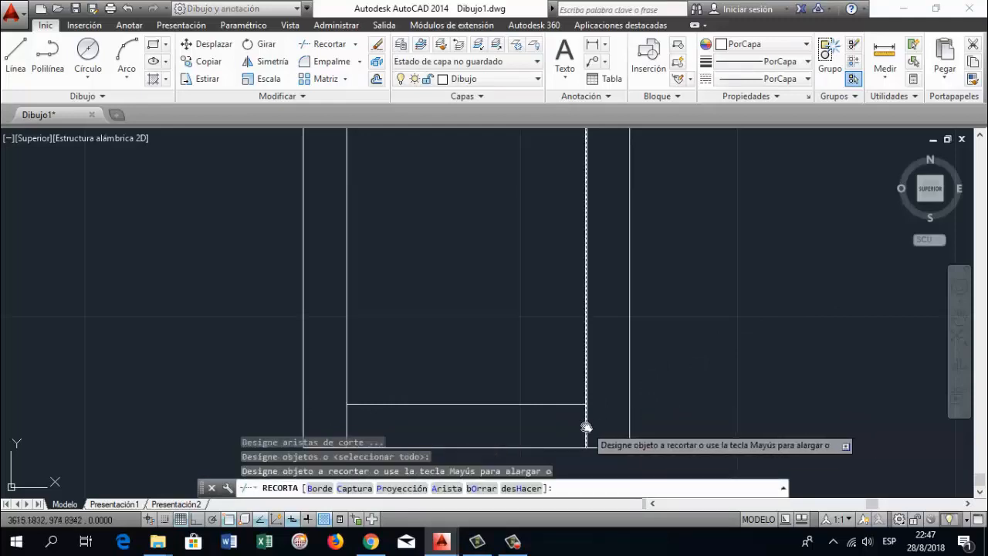
{"action": "left_click", "coordinate": [586, 427]}
{"action": "left_click", "coordinate": [347, 426]}
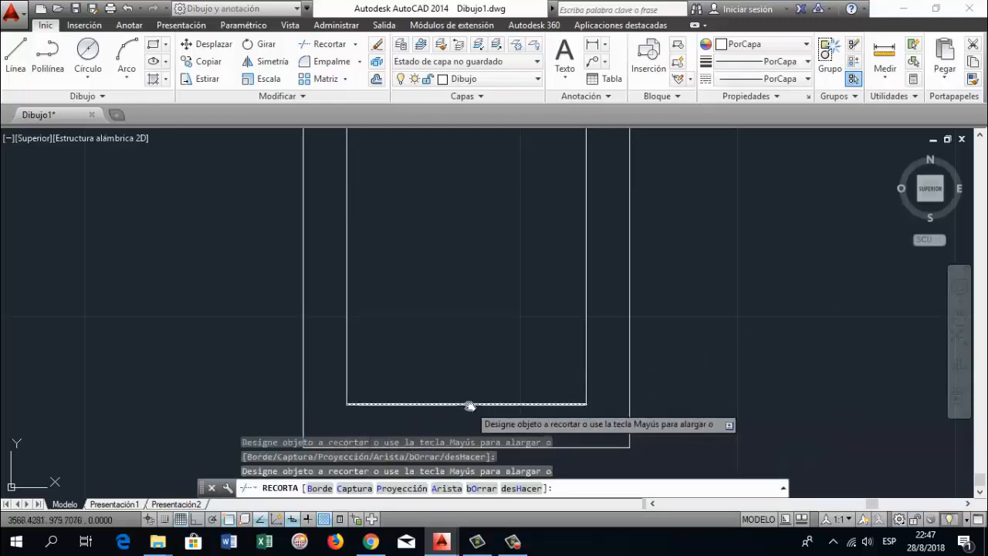
{"action": "key", "text": "Return"}
Trim the inner vertical lines between the large rectangle's upper edge and the upper inner horizontal line, using all objects as cutting edges
{"action": "left_click", "coordinate": [957, 312]}
{"action": "left_click_drag", "start_coordinate": [557, 209], "coordinate": [532, 316]}
{"action": "scroll", "coordinate": [508, 289], "scroll_direction": "down", "scroll_amount": 2}
{"action": "left_click_drag", "start_coordinate": [486, 245], "coordinate": [480, 306]}
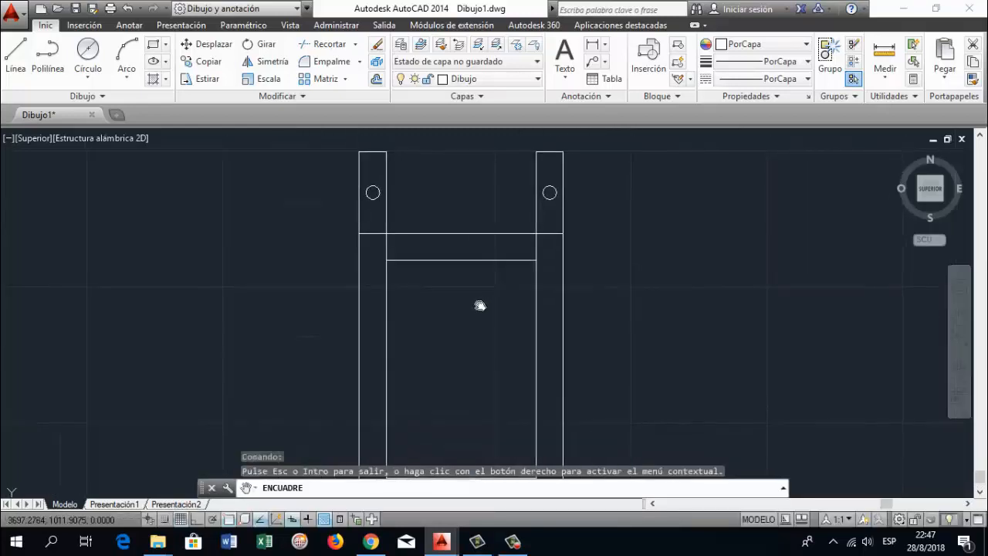
{"action": "key", "text": "Escape"}
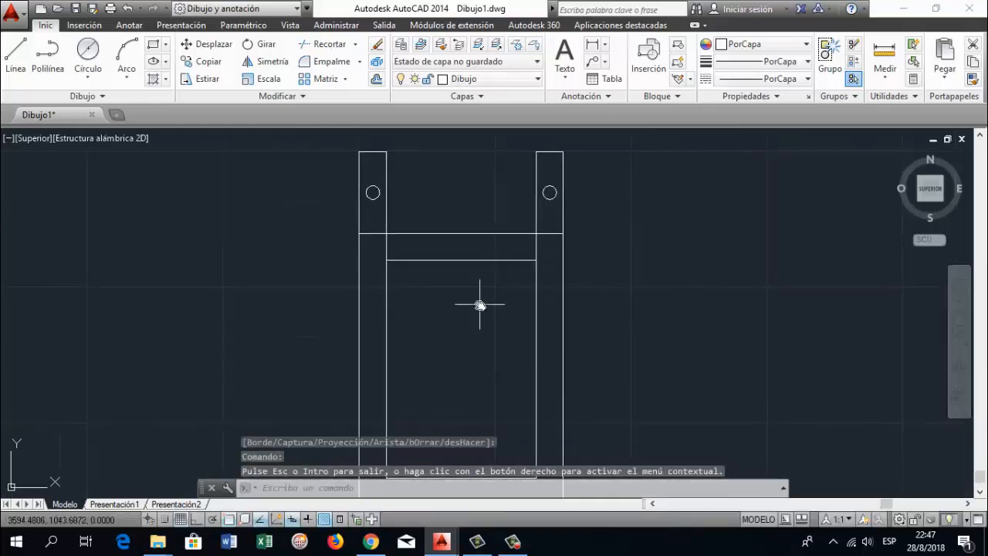
{"action": "type", "text": "recorta"}
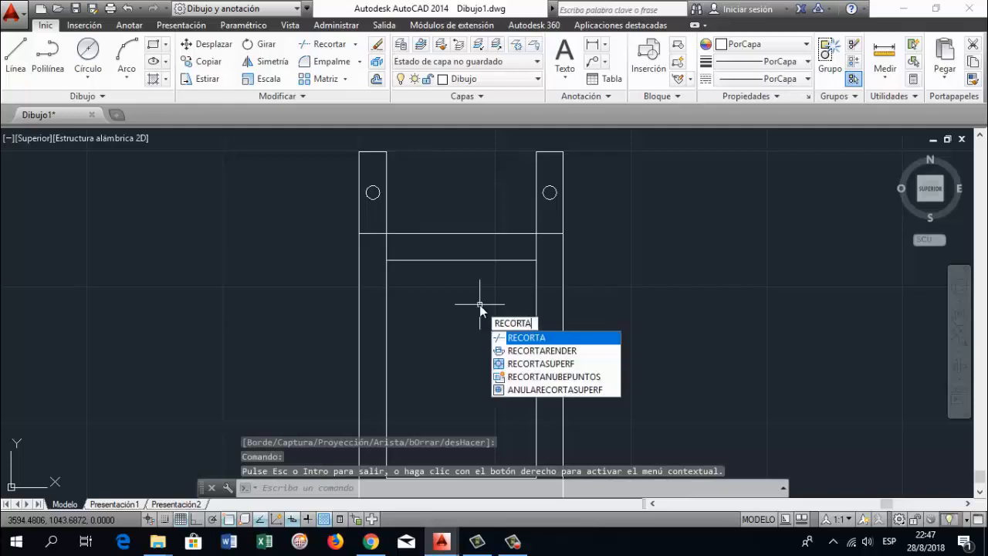
{"action": "key", "text": "Return"}
{"action": "key", "text": "Return"}
{"action": "left_click", "coordinate": [387, 249]}
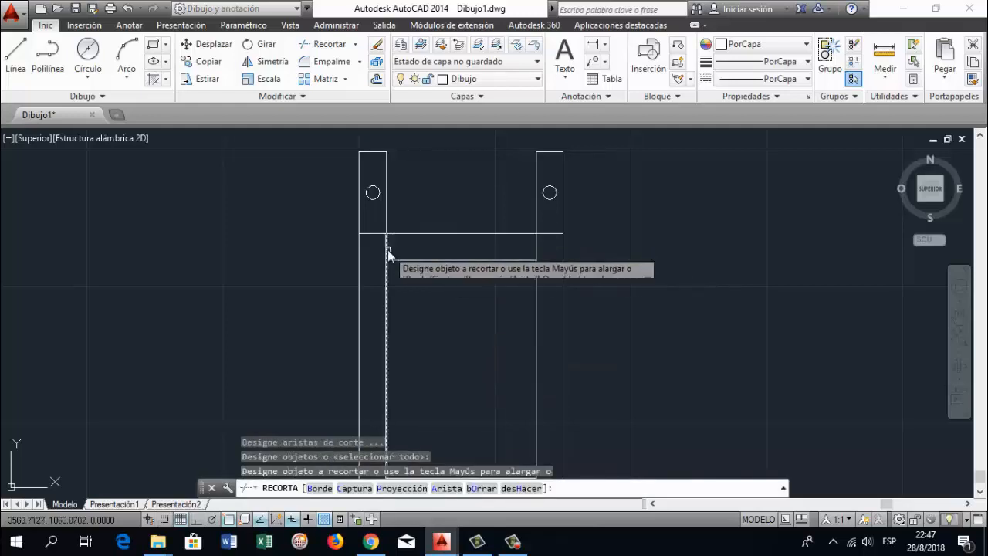
{"action": "left_click", "coordinate": [537, 246]}
{"action": "key", "text": "Return"}
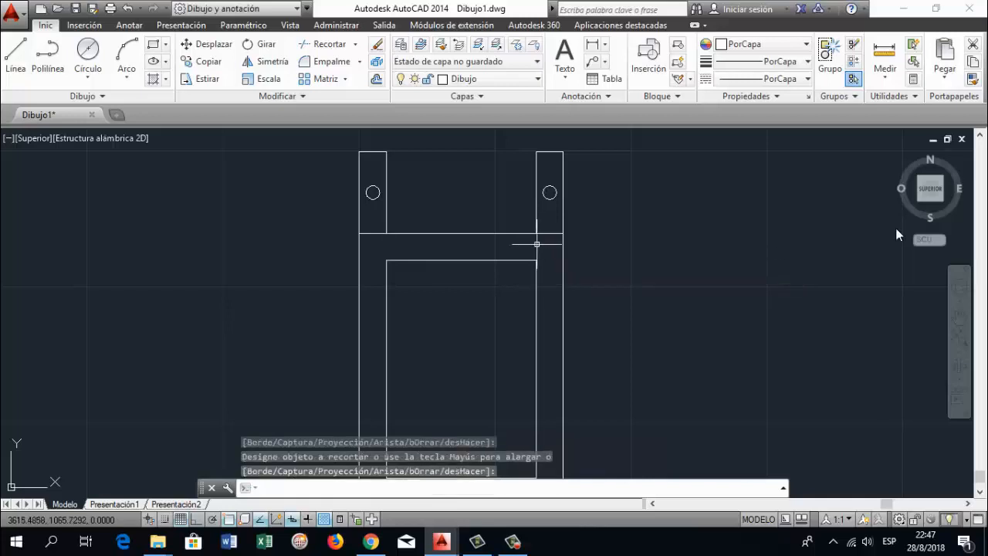
Try a circle of radius 10 mm centred 5 mm below the midpoint of the large rectangle's upper edge, and delete it
{"action": "left_click", "coordinate": [959, 317]}
{"action": "mouse_move", "coordinate": [563, 418]}
{"action": "left_mouse_down"}
{"action": "mouse_move", "coordinate": [554, 343]}
{"action": "mouse_move", "coordinate": [550, 352]}
{"action": "left_mouse_up"}
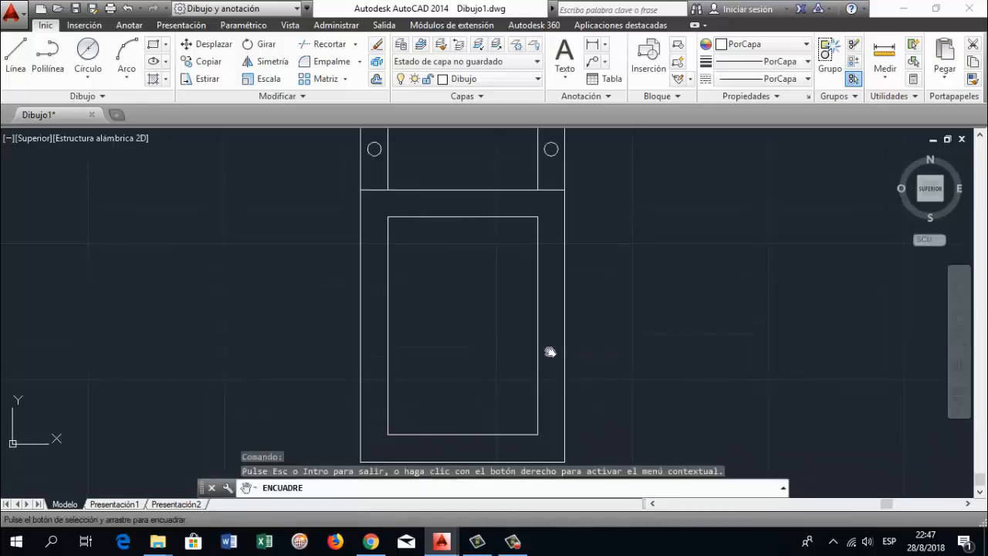
{"action": "key", "text": "Escape"}
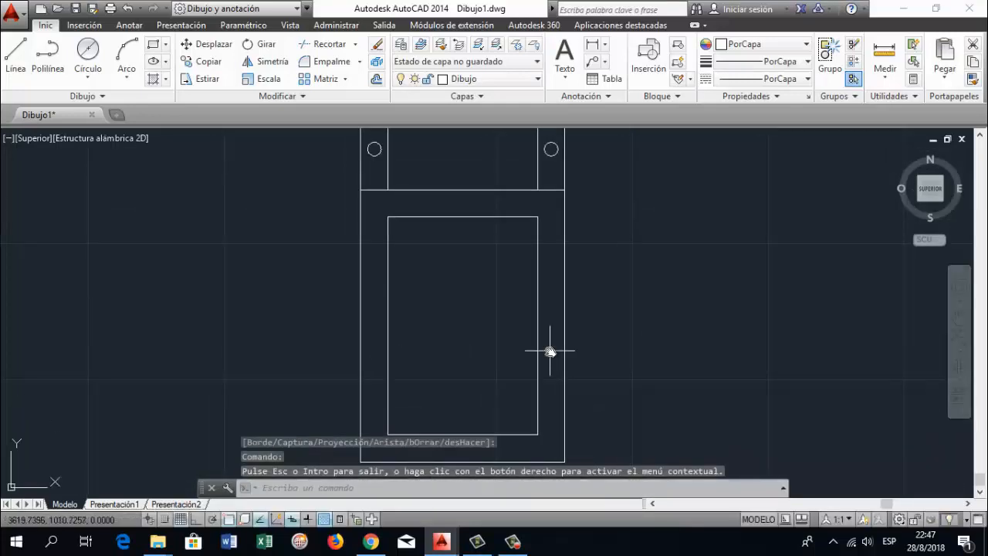
{"action": "type", "text": "CIRCULO"}
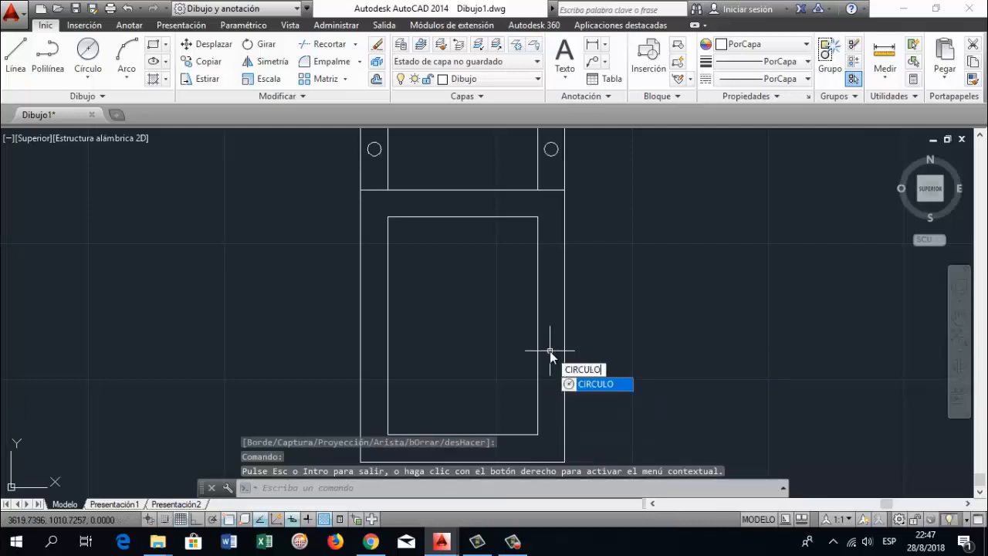
{"action": "key", "text": "Return"}
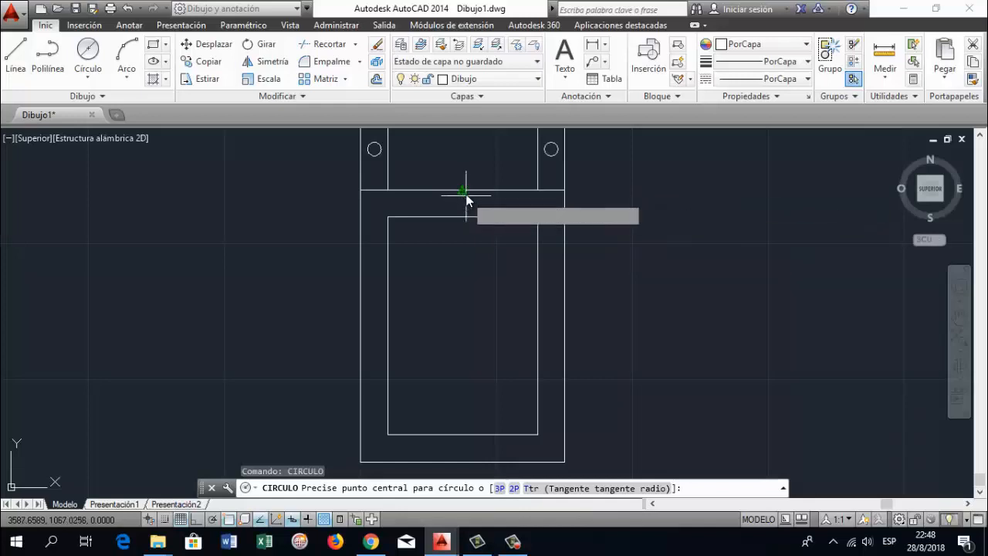
{"action": "type", "text": "5"}
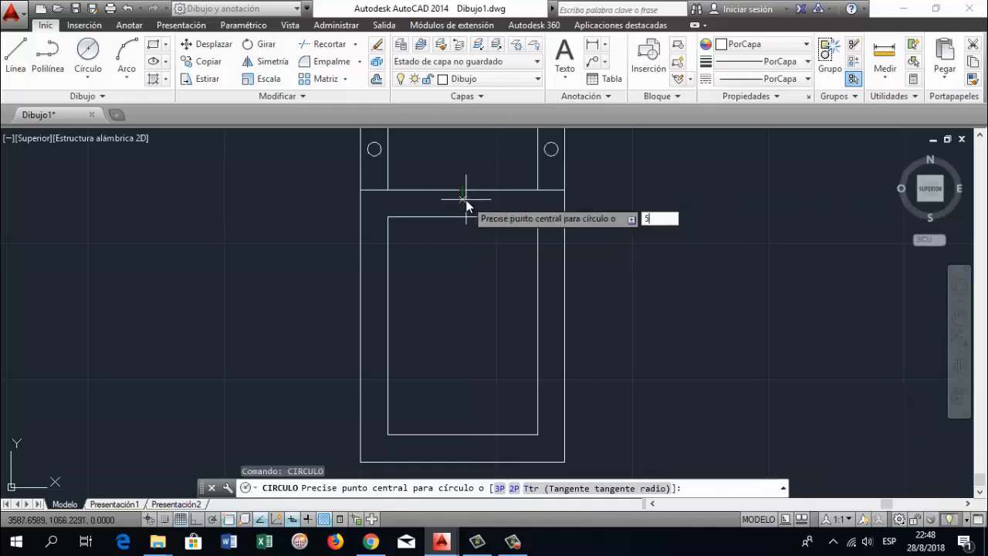
{"action": "key", "text": "Return"}
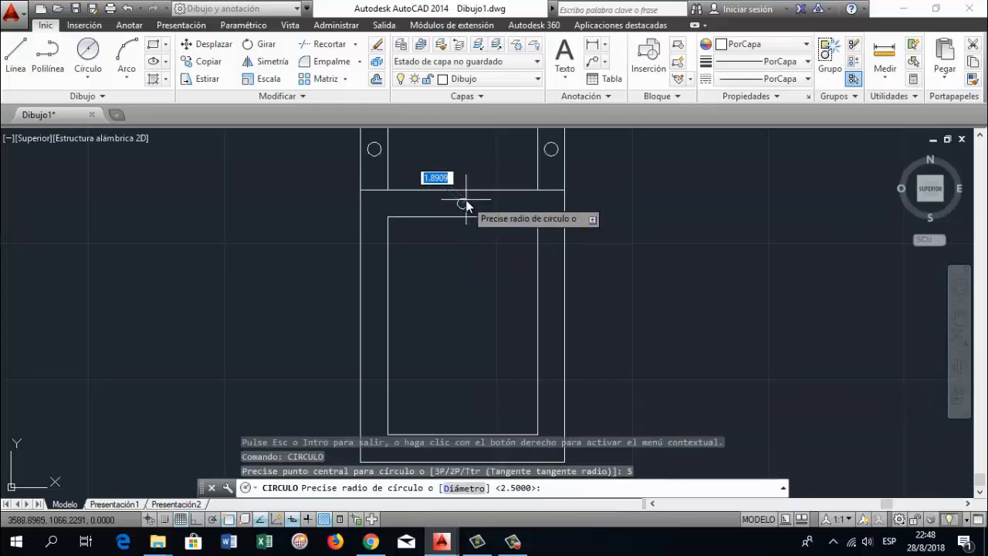
{"action": "key", "text": "Return"}
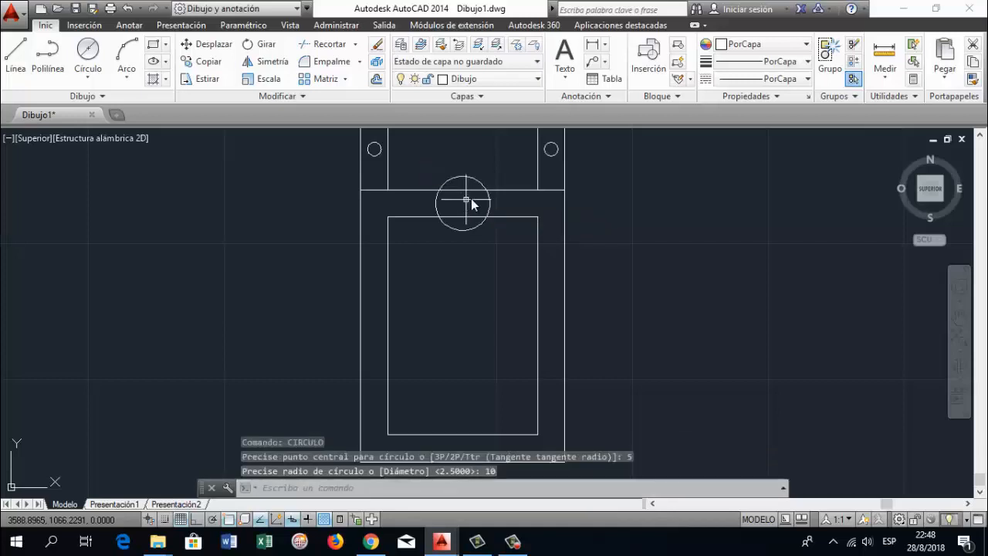
{"action": "left_click", "coordinate": [478, 186]}
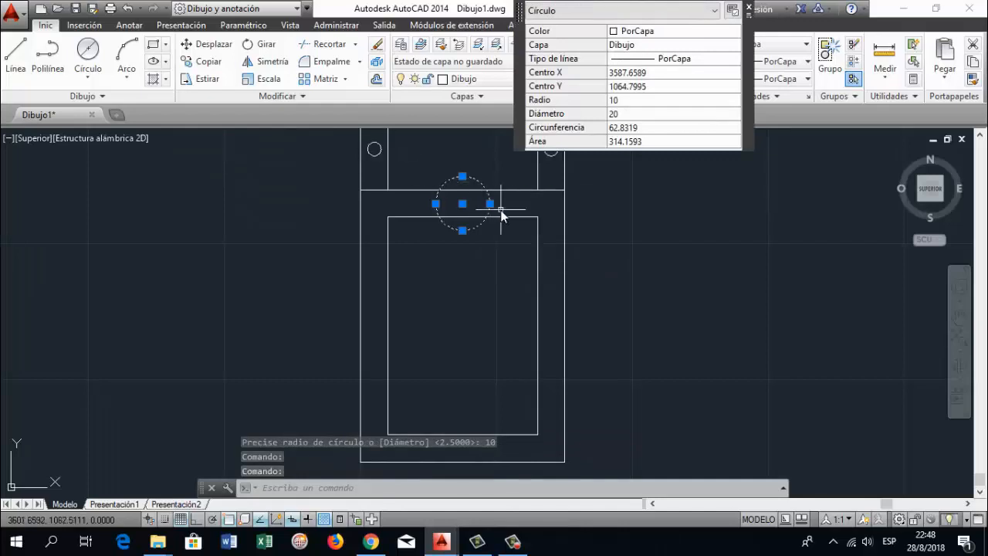
{"action": "key", "text": "Delete"}
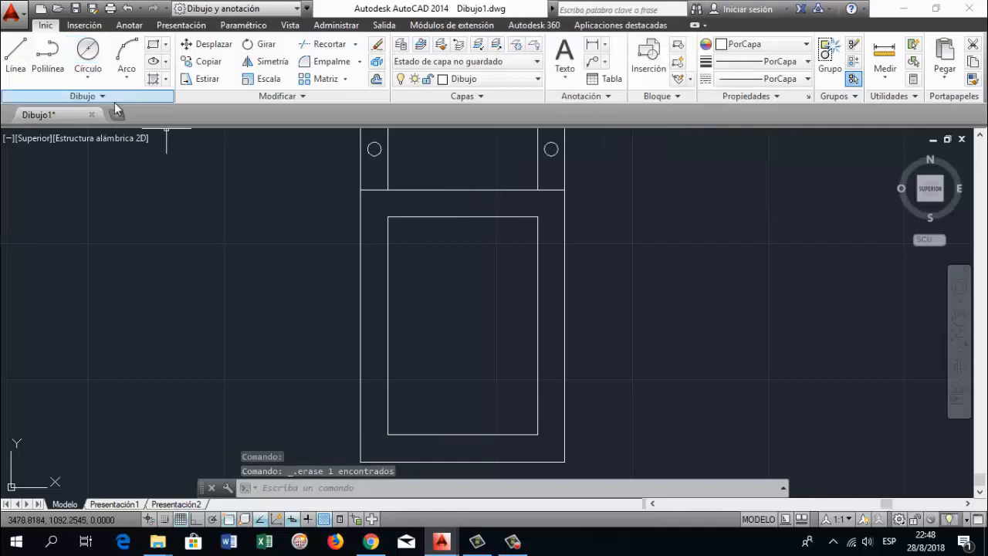
Draw a 10 mm diameter circle centred 5 mm below the midpoint of the large rectangle's upper edge
{"action": "left_click", "coordinate": [88, 51]}
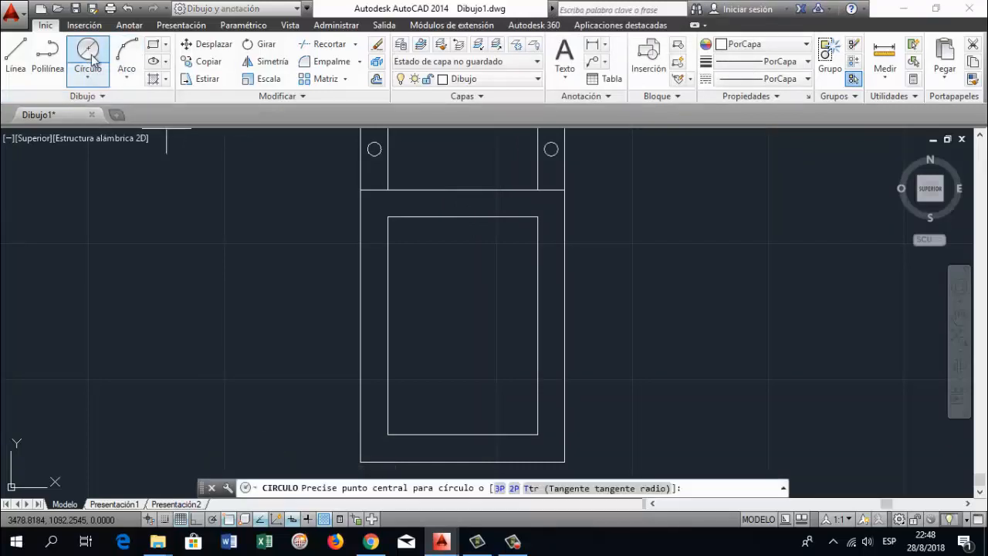
{"action": "left_click", "coordinate": [88, 84]}
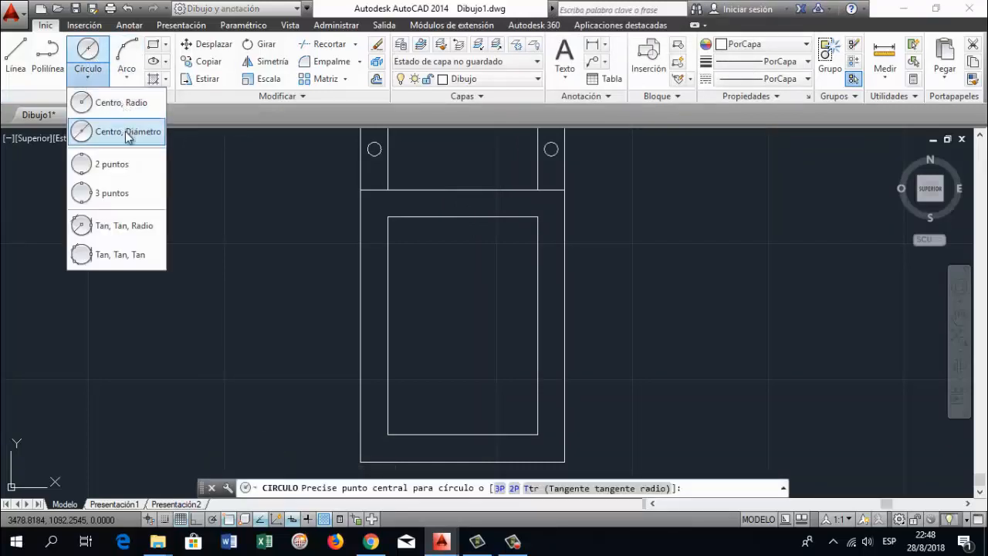
{"action": "left_click", "coordinate": [127, 136]}
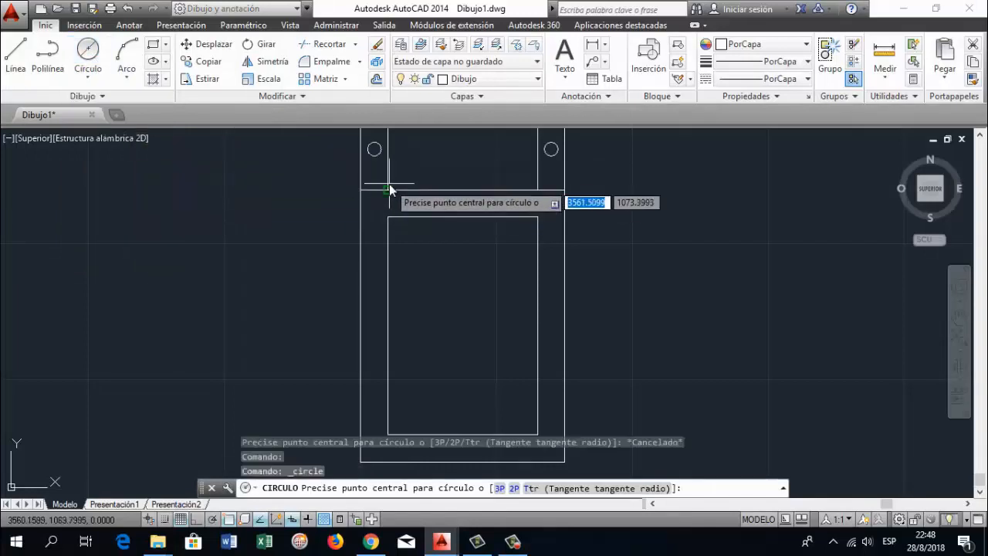
{"action": "left_click", "coordinate": [465, 202]}
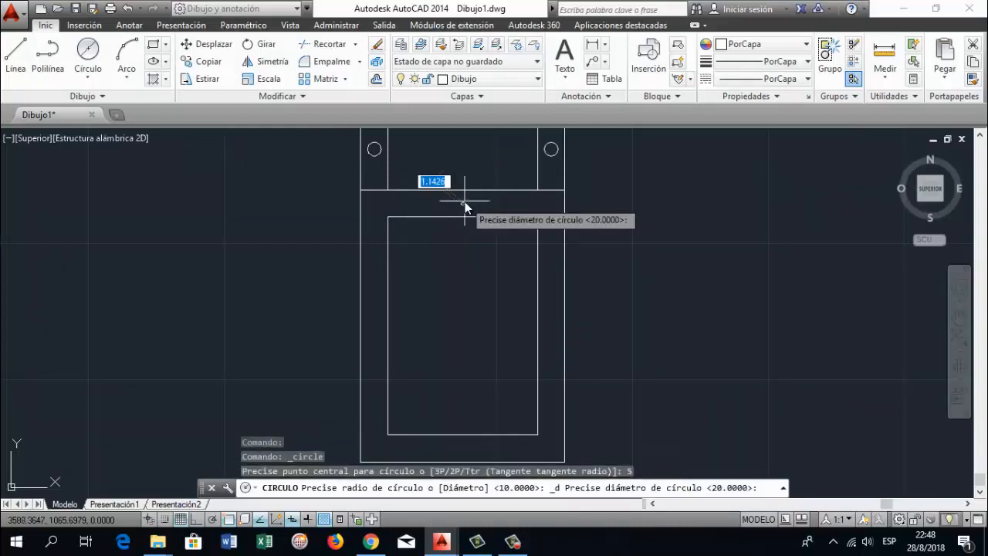
{"action": "type", "text": "10"}
{"action": "key", "text": "Return"}
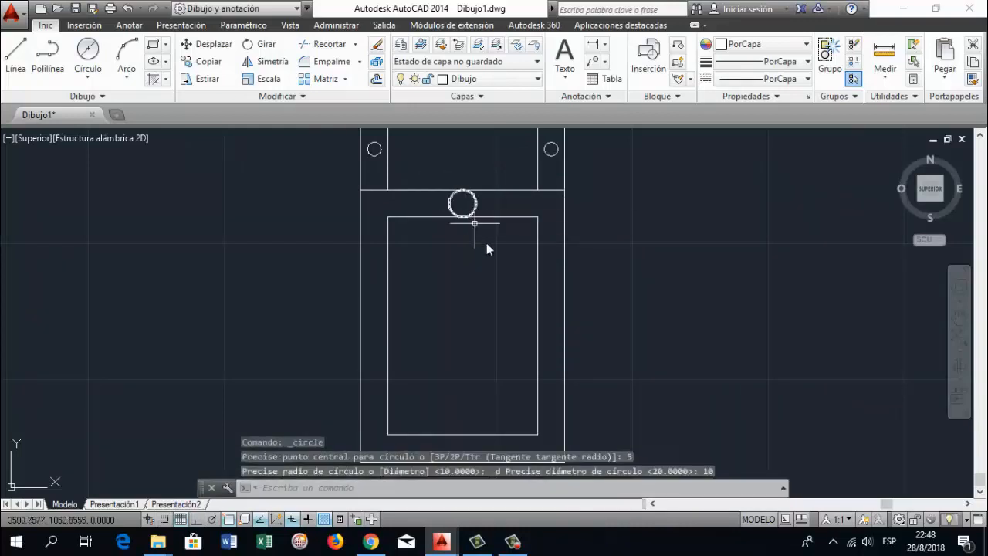
Copy the 10 mm circle from its centre to a point 5 mm below the midpoint of the lower inner horizontal line
{"action": "scroll", "coordinate": [487, 249], "scroll_direction": "up", "scroll_amount": 2}
{"action": "scroll", "coordinate": [498, 252], "scroll_direction": "down", "scroll_amount": 4}
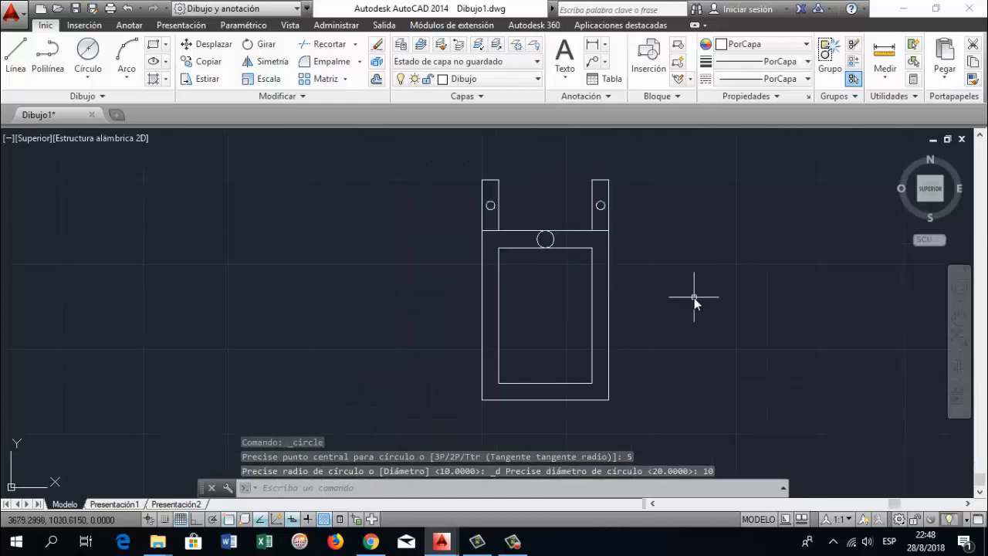
{"action": "type", "text": "copia"}
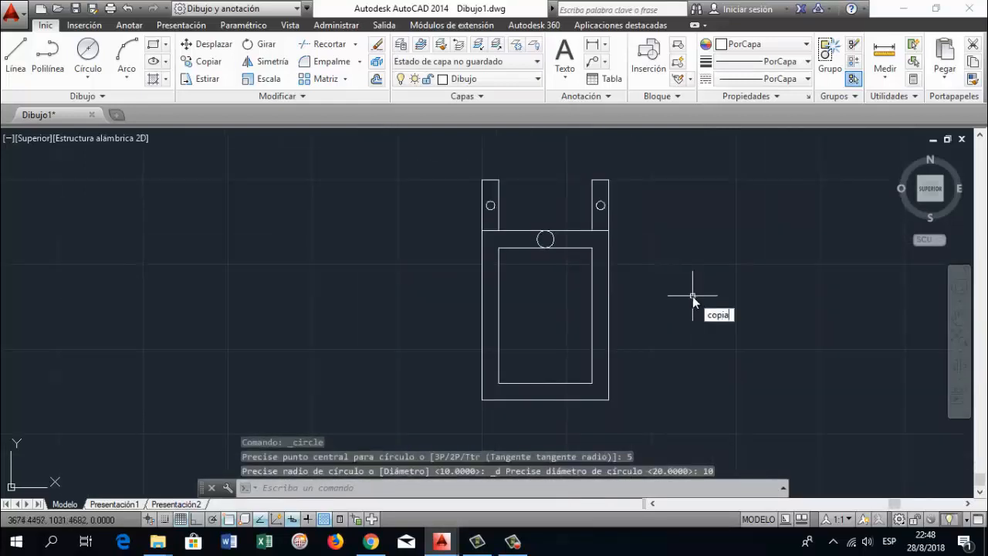
{"action": "key", "text": "Return"}
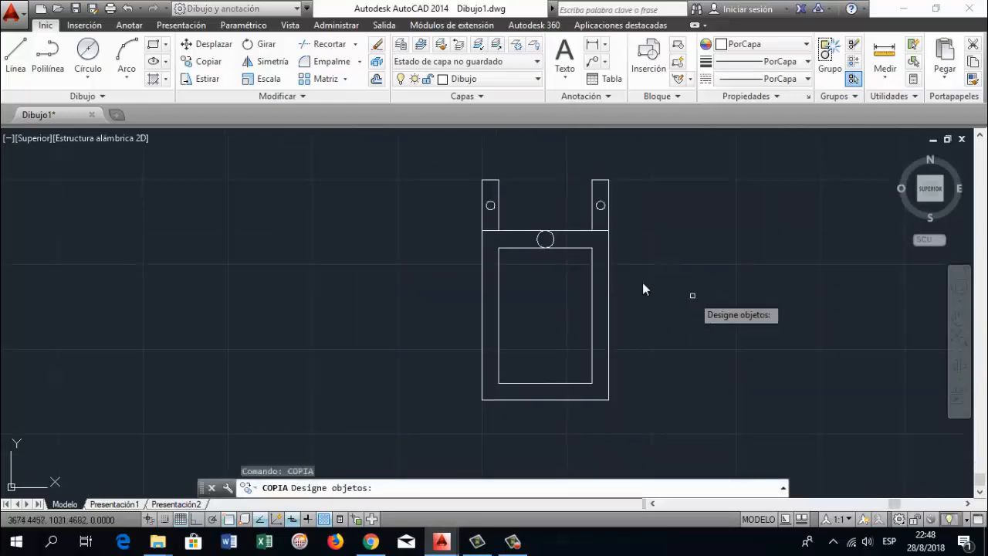
{"action": "left_click", "coordinate": [552, 235]}
{"action": "key", "text": "Return"}
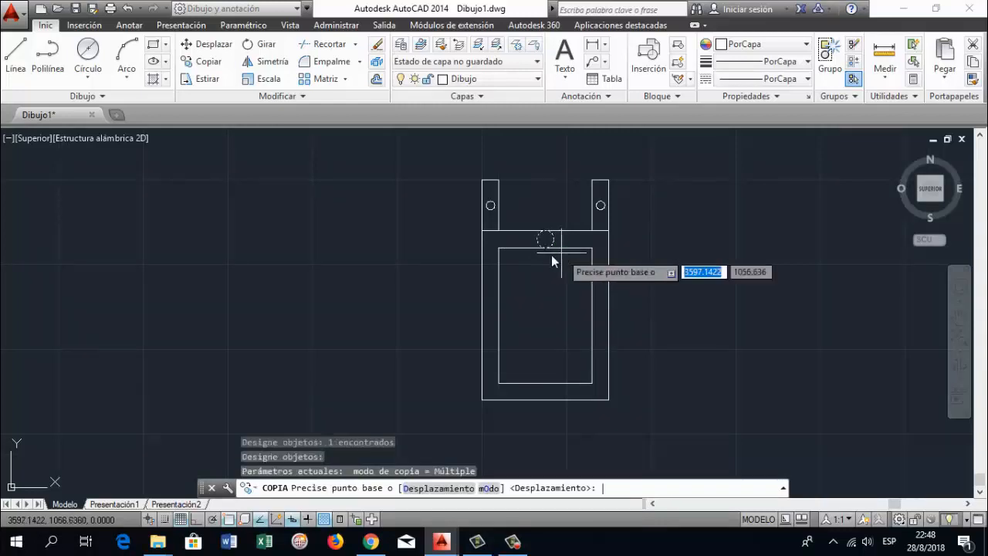
{"action": "scroll", "coordinate": [552, 255], "scroll_direction": "up", "scroll_amount": 2}
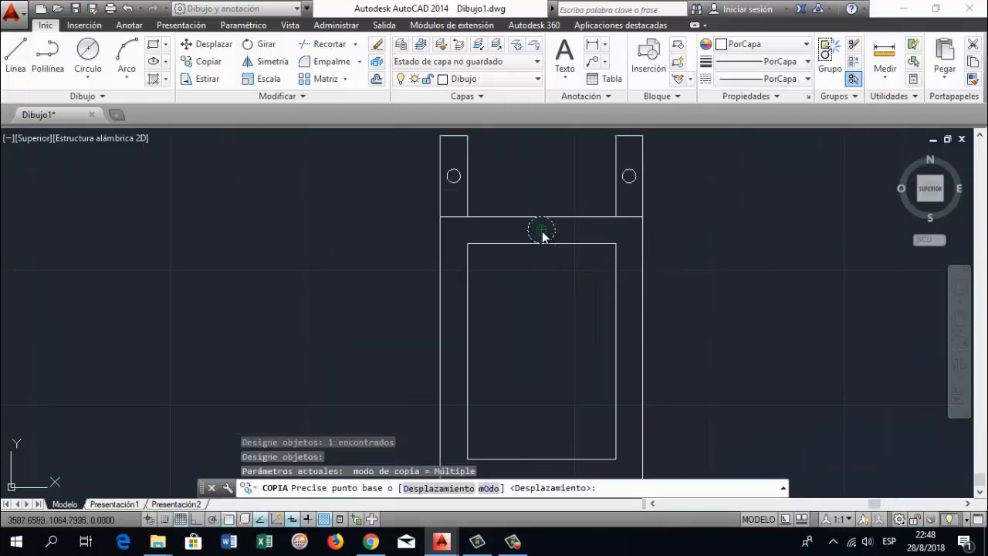
{"action": "left_click", "coordinate": [542, 230]}
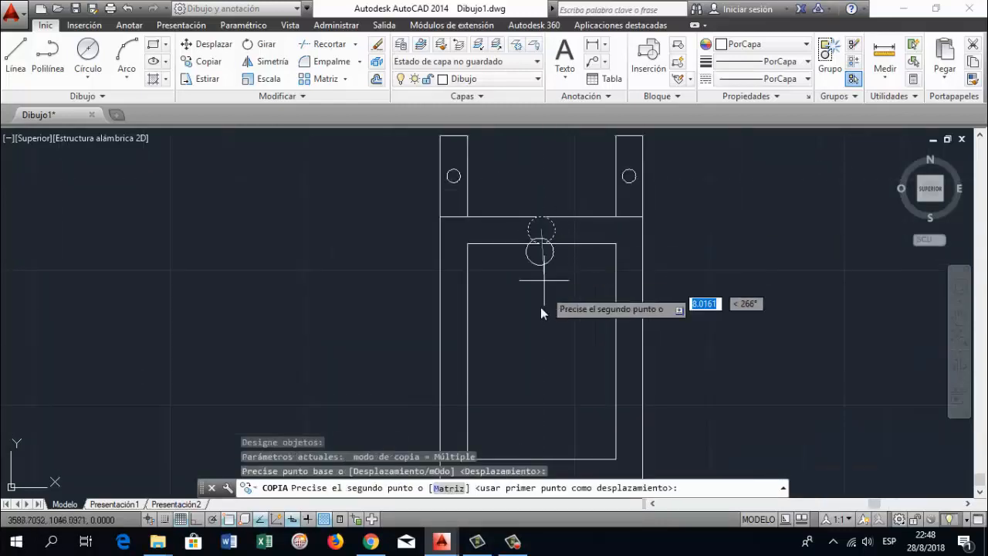
{"action": "left_click", "coordinate": [959, 316]}
{"action": "mouse_move", "coordinate": [779, 363]}
{"action": "left_mouse_down"}
{"action": "mouse_move", "coordinate": [768, 282]}
{"action": "mouse_move", "coordinate": [791, 280]}
{"action": "left_mouse_up"}
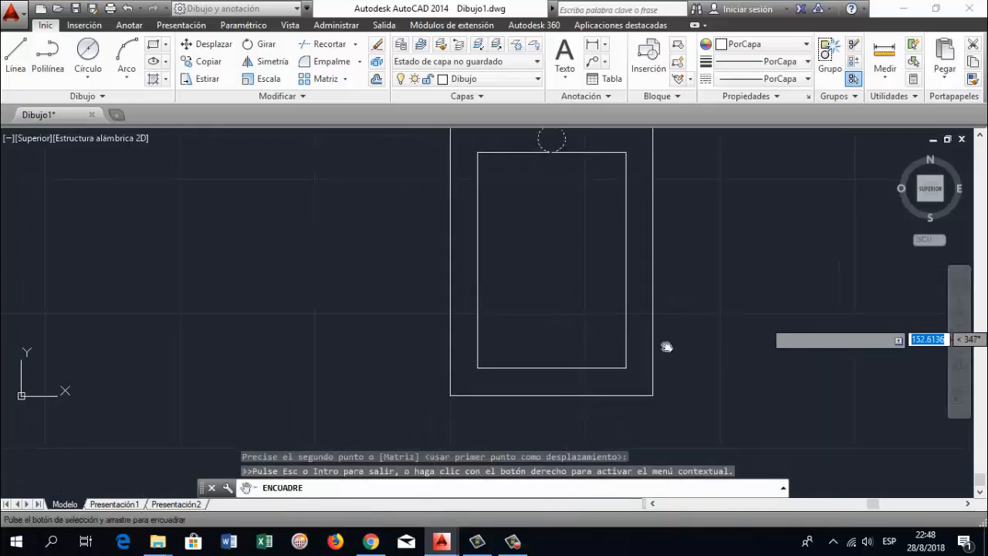
{"action": "key", "text": "Escape"}
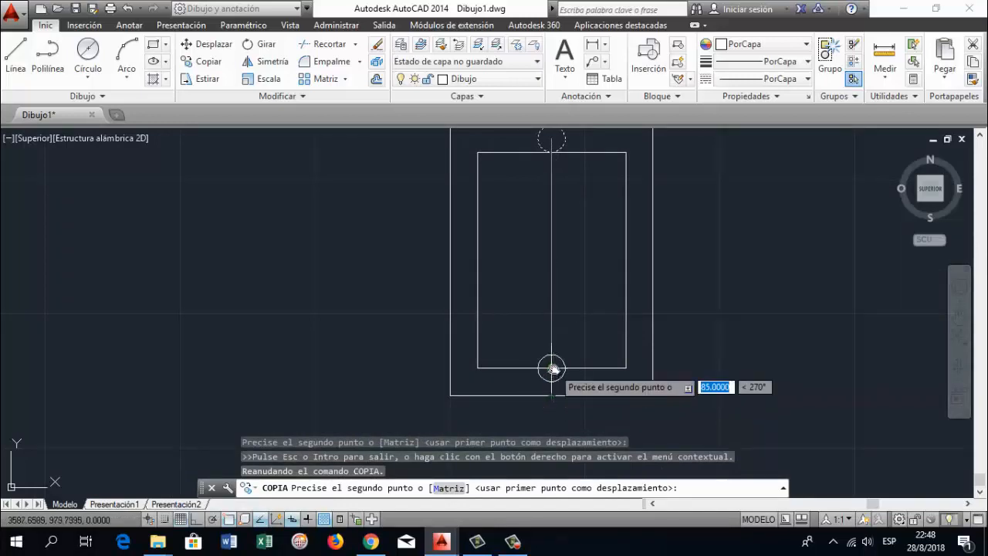
{"action": "type", "text": "5"}
{"action": "key", "text": "Return"}
{"action": "key", "text": "Return"}
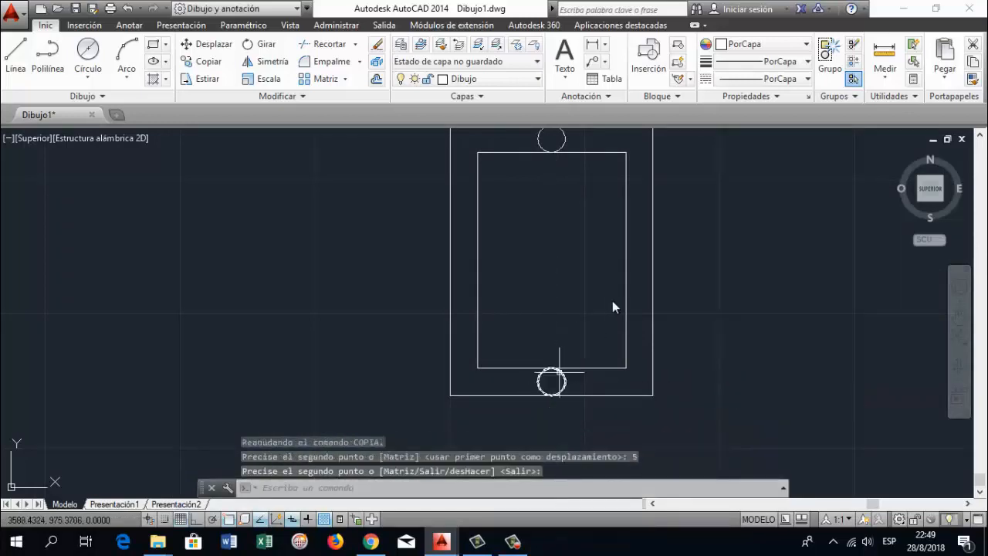
Draw a 5 mm diameter circle centred 15 mm to the left of the upper 10 mm circle's centre
{"action": "left_click", "coordinate": [957, 318]}
{"action": "mouse_move", "coordinate": [750, 263]}
{"action": "left_mouse_down"}
{"action": "mouse_move", "coordinate": [749, 289]}
{"action": "mouse_move", "coordinate": [597, 321]}
{"action": "mouse_move", "coordinate": [544, 309]}
{"action": "left_mouse_up"}
{"action": "scroll", "coordinate": [574, 330], "scroll_direction": "down", "scroll_amount": 2}
{"action": "left_click_drag", "start_coordinate": [579, 268], "coordinate": [566, 278]}
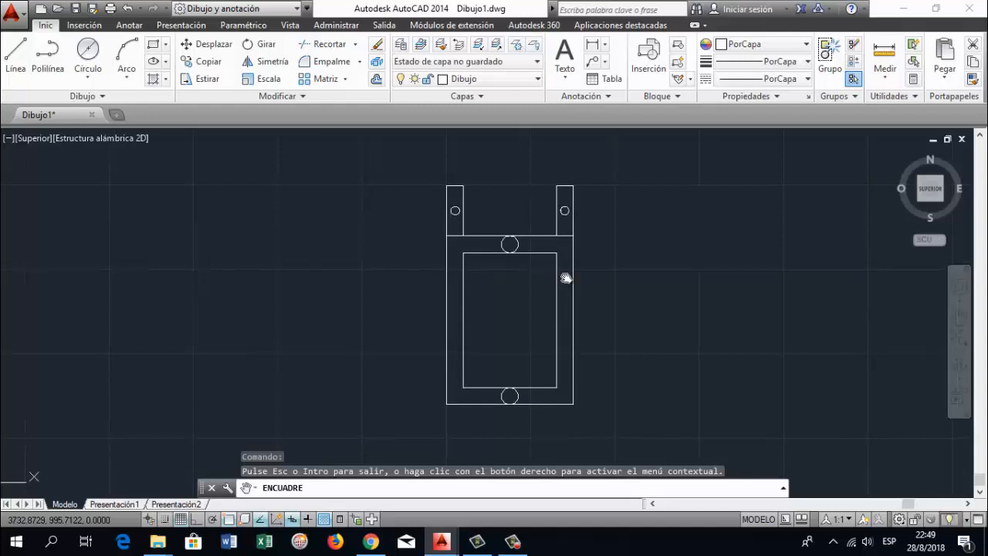
{"action": "scroll", "coordinate": [566, 278], "scroll_direction": "up", "scroll_amount": 2}
{"action": "left_click_drag", "start_coordinate": [531, 314], "coordinate": [525, 303]}
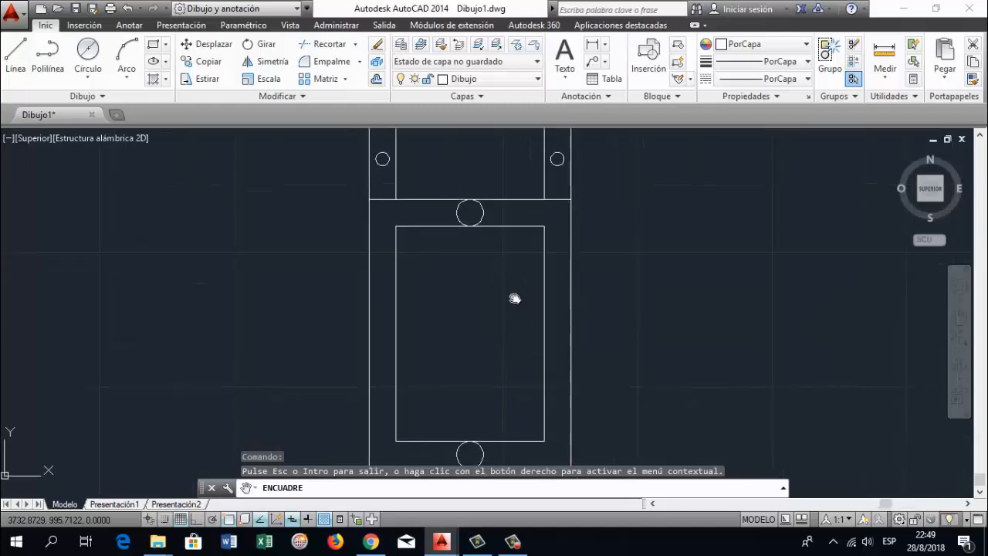
{"action": "left_click", "coordinate": [98, 77]}
{"action": "left_click", "coordinate": [147, 131]}
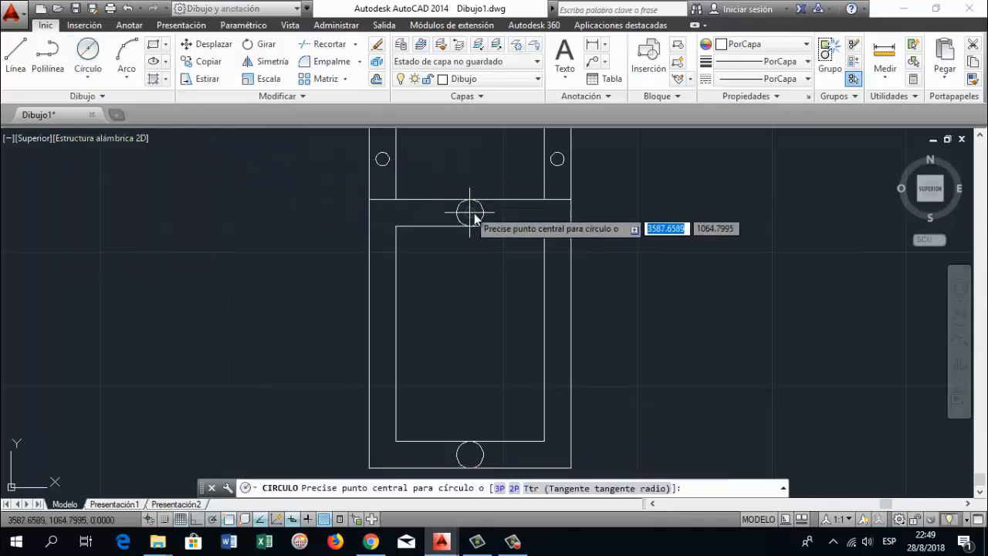
{"action": "type", "text": "15"}
{"action": "key", "text": "Return"}
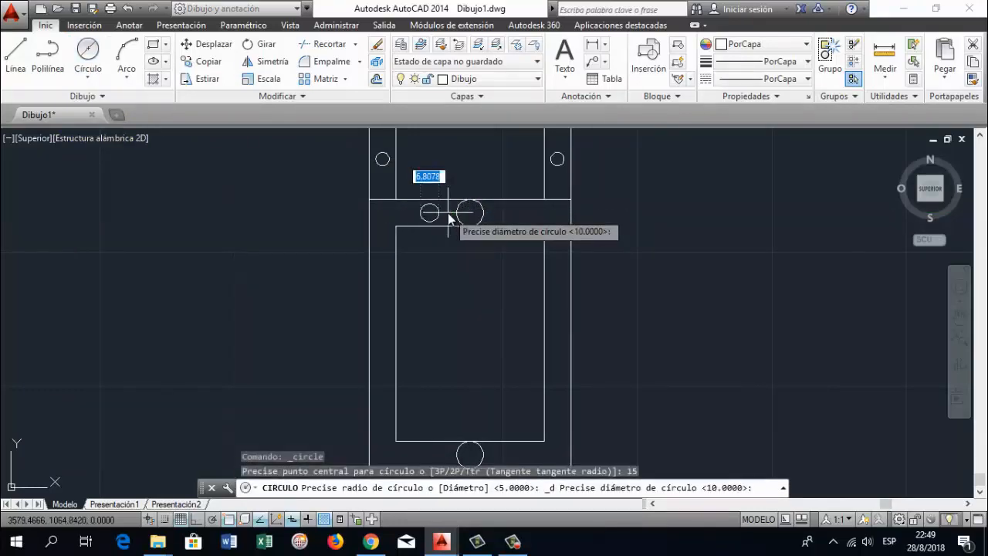
{"action": "key", "text": "Return"}
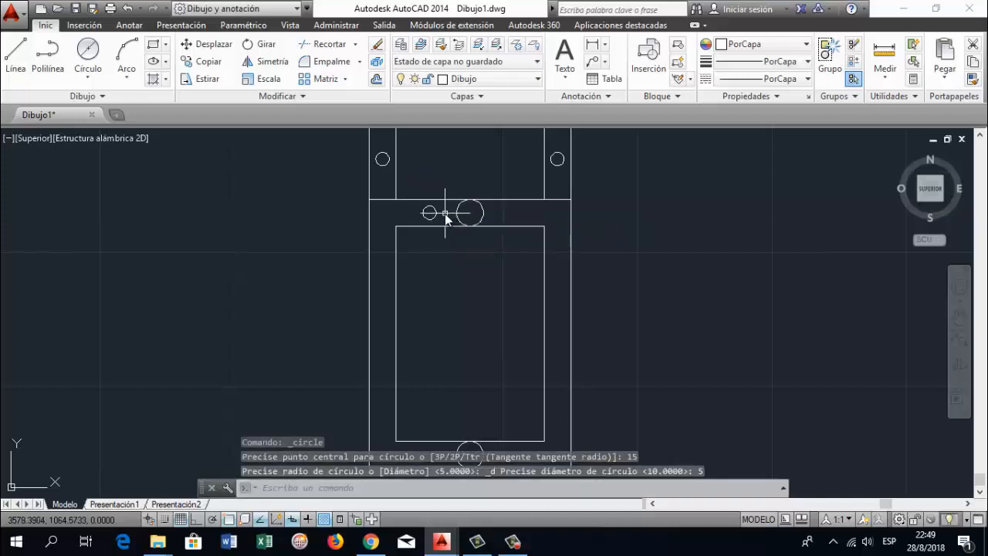
Try a circle of radius 5 mm centred 15 mm to the right of the upper 10 mm circle's centre, and undo it
{"action": "key", "text": "Return"}
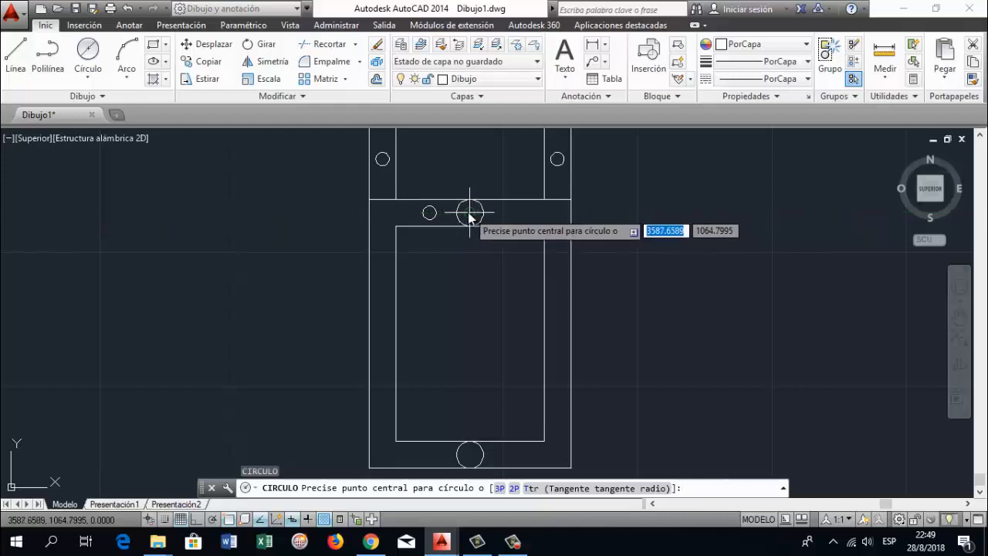
{"action": "type", "text": "15"}
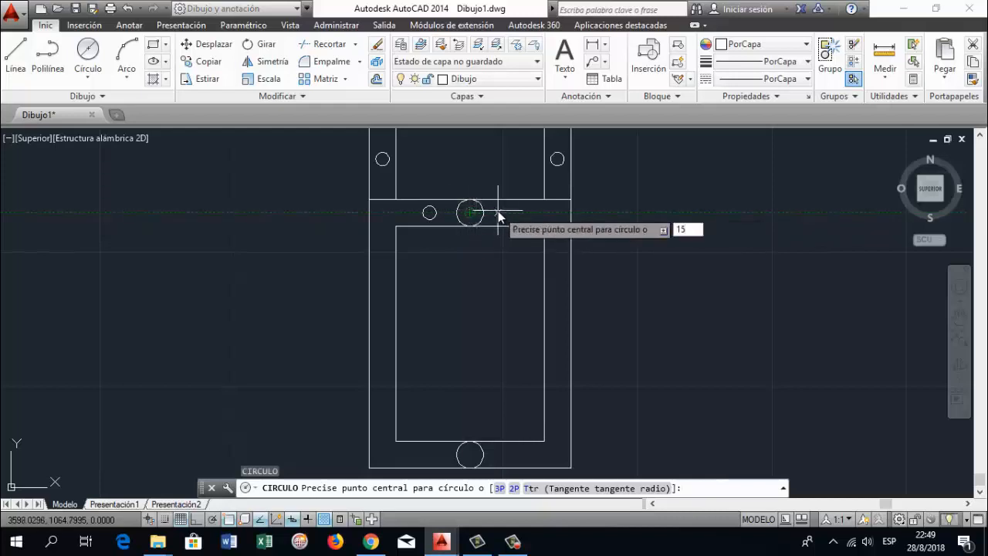
{"action": "key", "text": "Return"}
{"action": "type", "text": "5"}
{"action": "key", "text": "Return"}
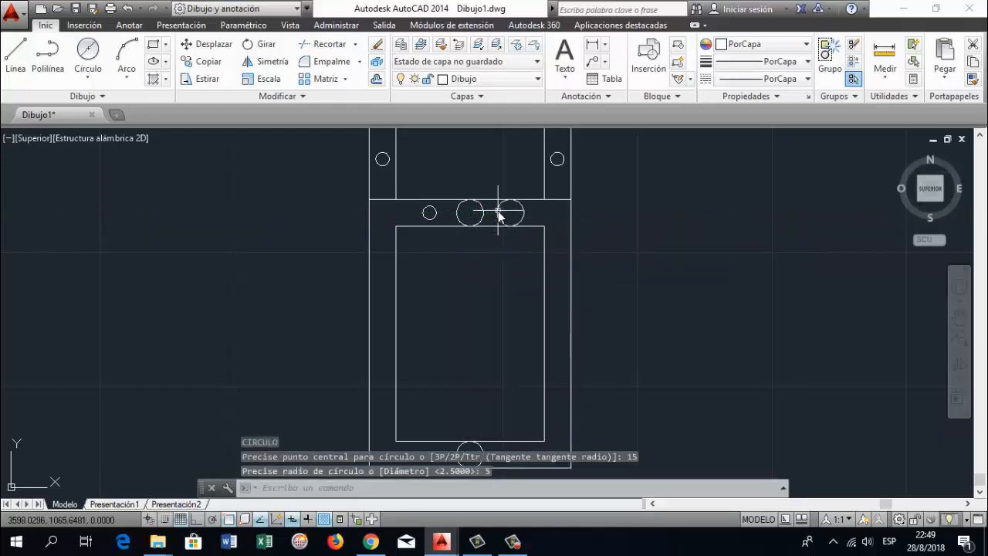
{"action": "key", "text": "ctrl+z"}
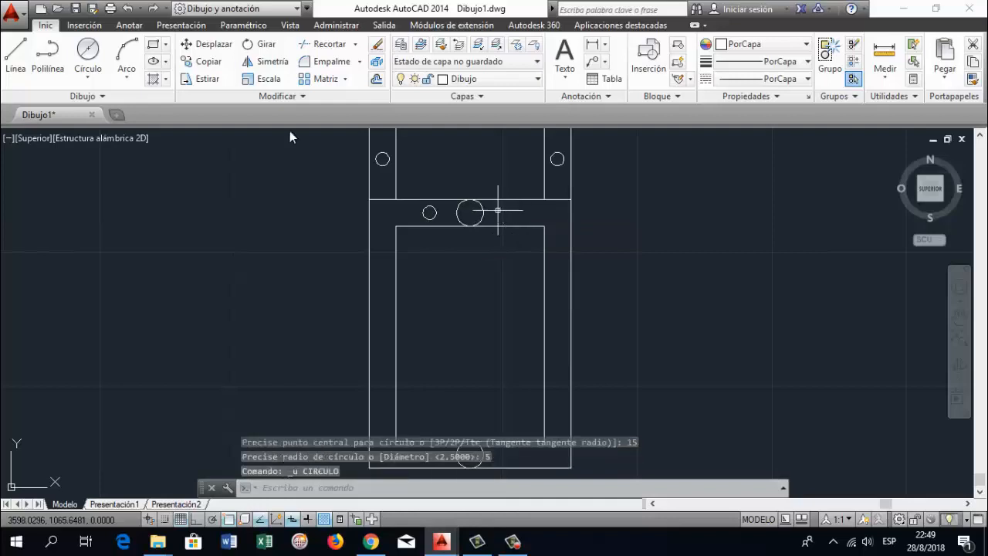
{"action": "left_click", "coordinate": [86, 47]}
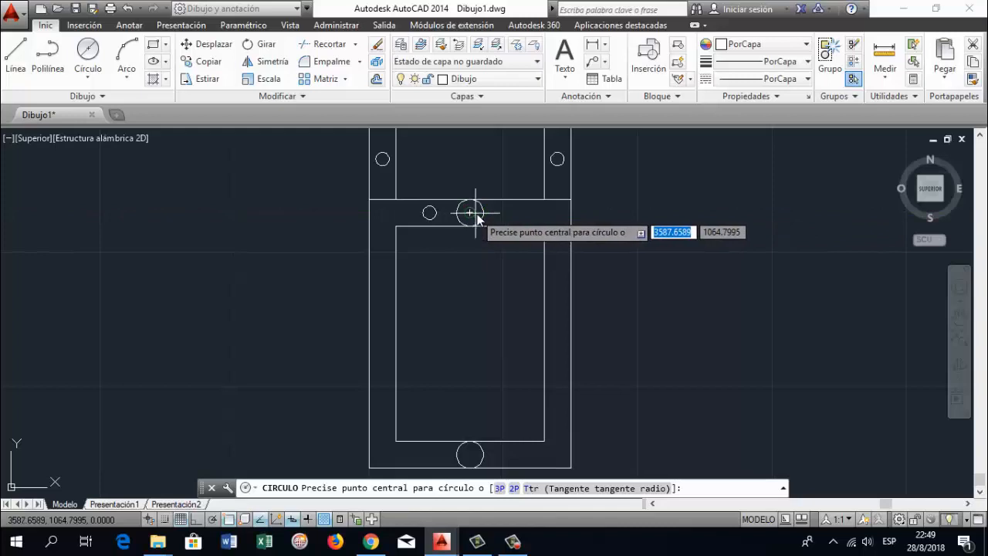
{"action": "type", "text": "15"}
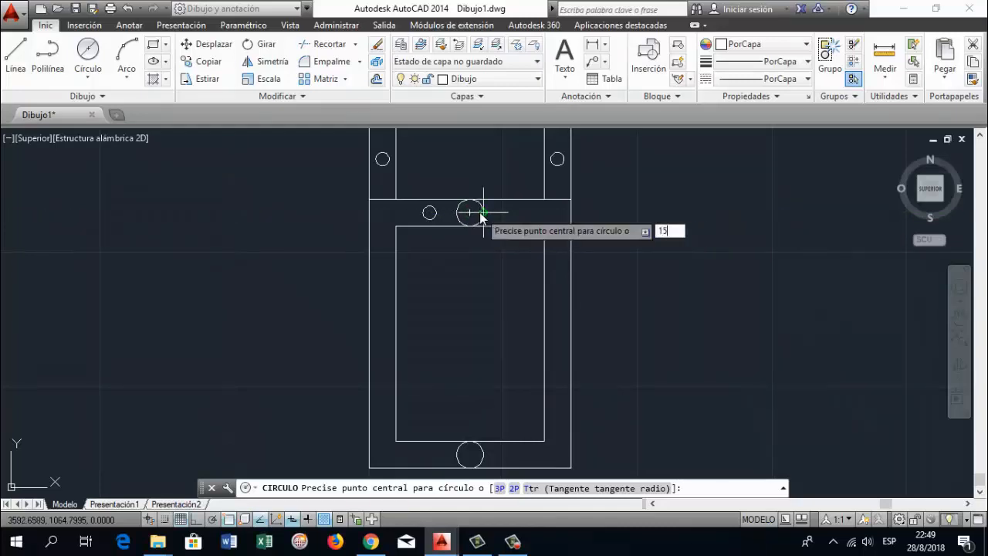
{"action": "key", "text": "Return"}
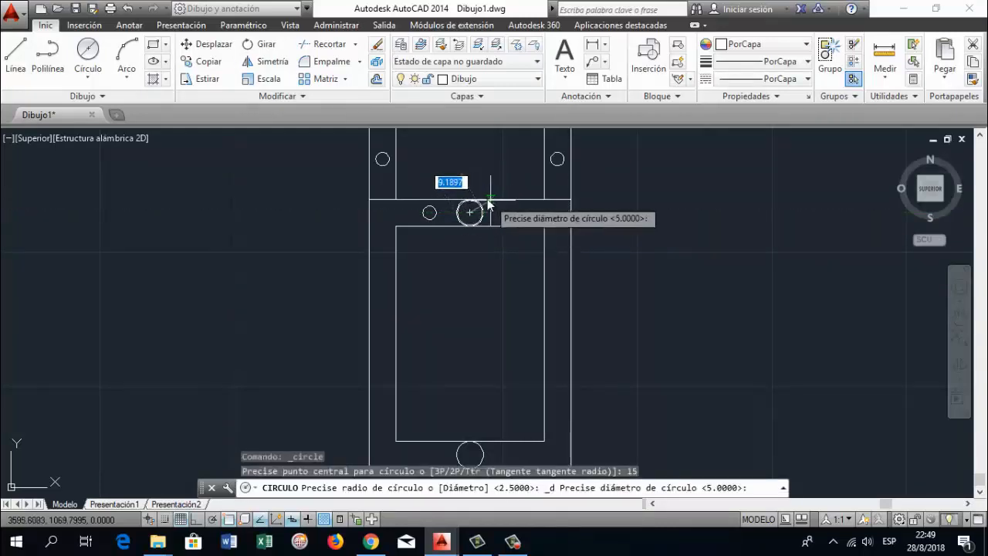
{"action": "key", "text": "Escape"}
Draw a 5 mm diameter circle centred 15 mm to the right of the upper 10 mm circle's centre
{"action": "left_click", "coordinate": [88, 51]}
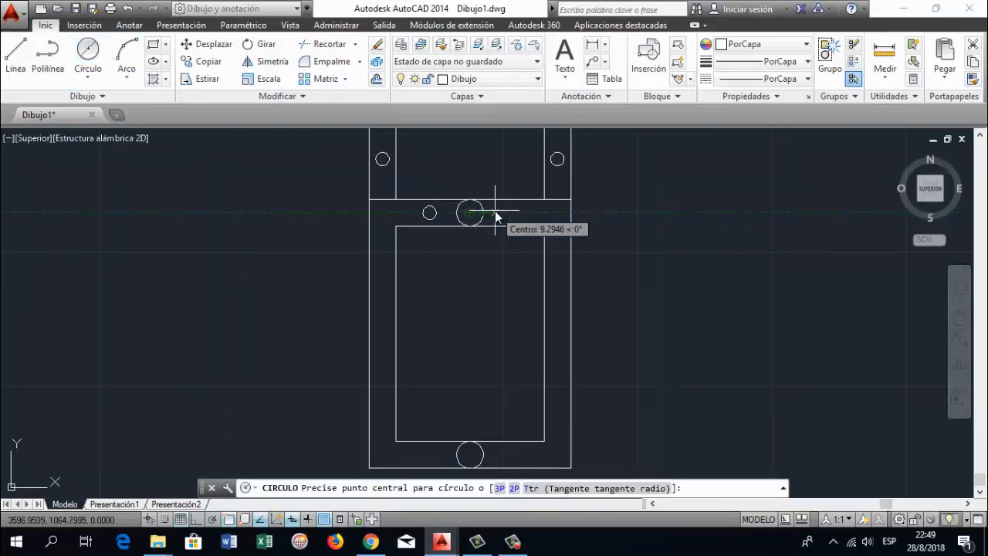
{"action": "type", "text": "15"}
{"action": "key", "text": "Return"}
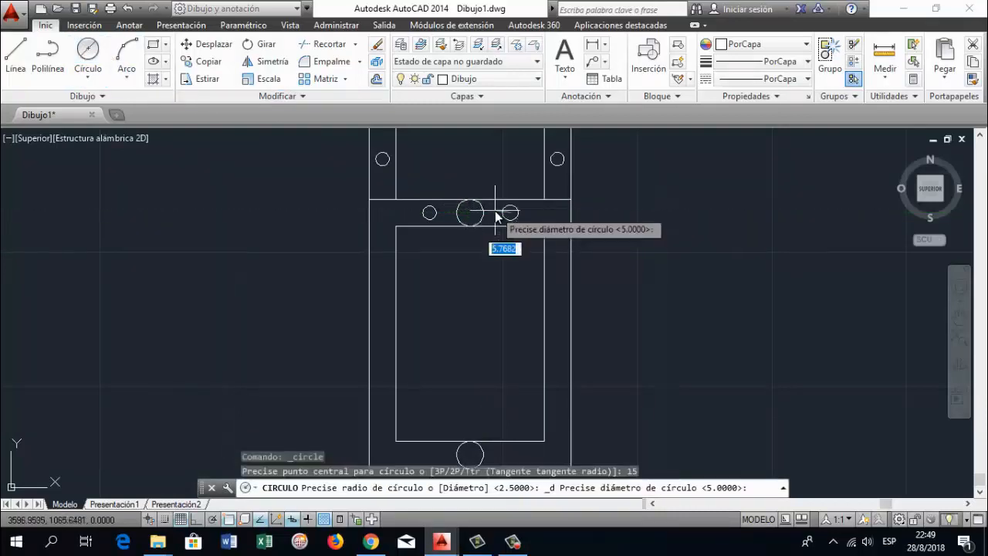
{"action": "key", "text": "Return"}
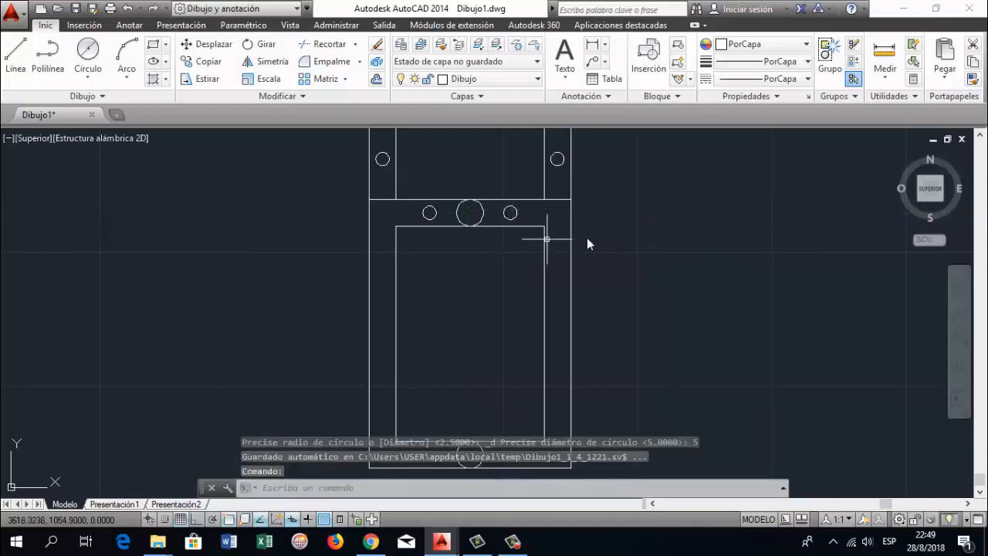
Copy both 5 mm circles beside the upper 10 mm circle, from that circle's centre to the lower 10 mm circle's centre
{"action": "scroll", "coordinate": [466, 224], "scroll_direction": "up", "scroll_amount": 2}
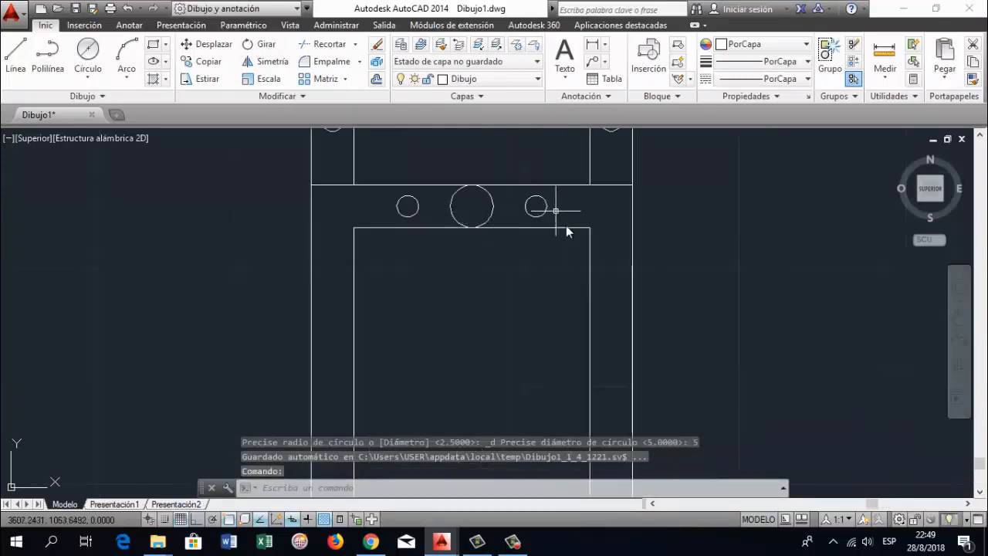
{"action": "scroll", "coordinate": [564, 224], "scroll_direction": "down", "scroll_amount": 2}
{"action": "left_click", "coordinate": [959, 325]}
{"action": "left_click_drag", "start_coordinate": [723, 371], "coordinate": [712, 315]}
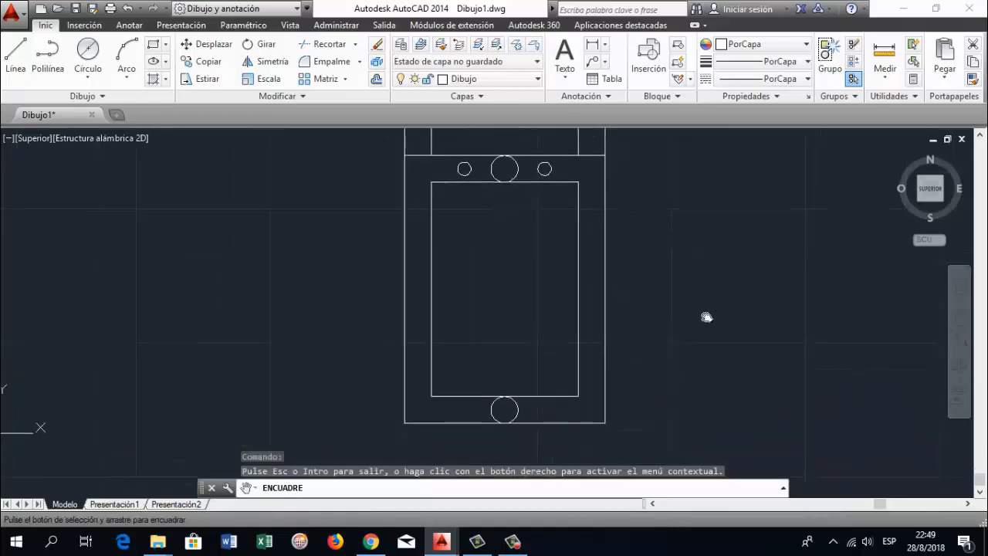
{"action": "key", "text": "Escape"}
{"action": "type", "text": "COPIA"}
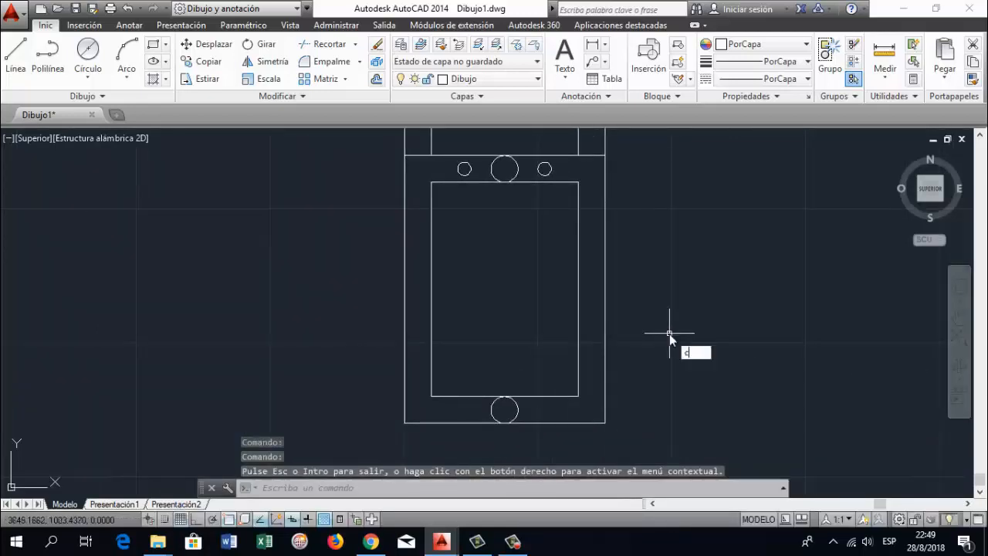
{"action": "key", "text": "Return"}
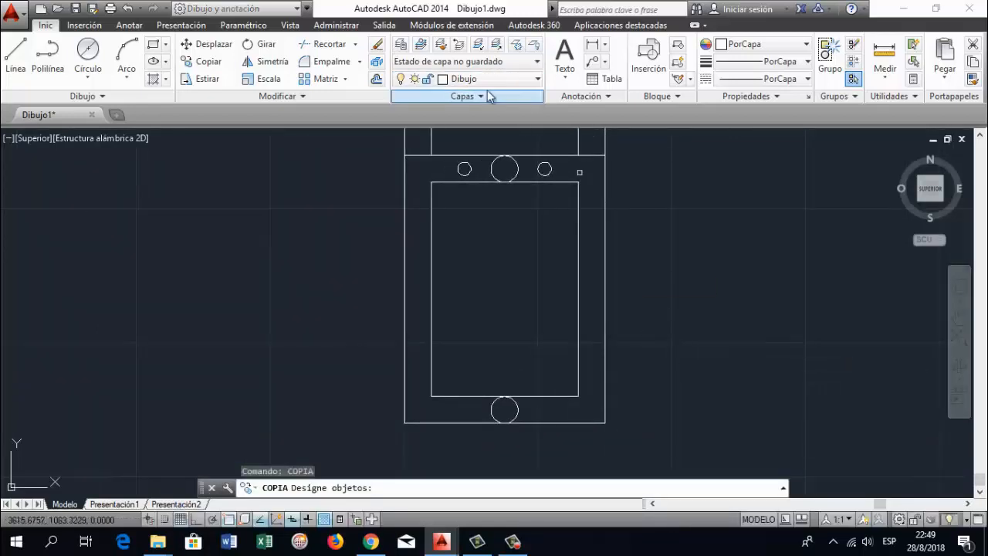
{"action": "left_click", "coordinate": [466, 168]}
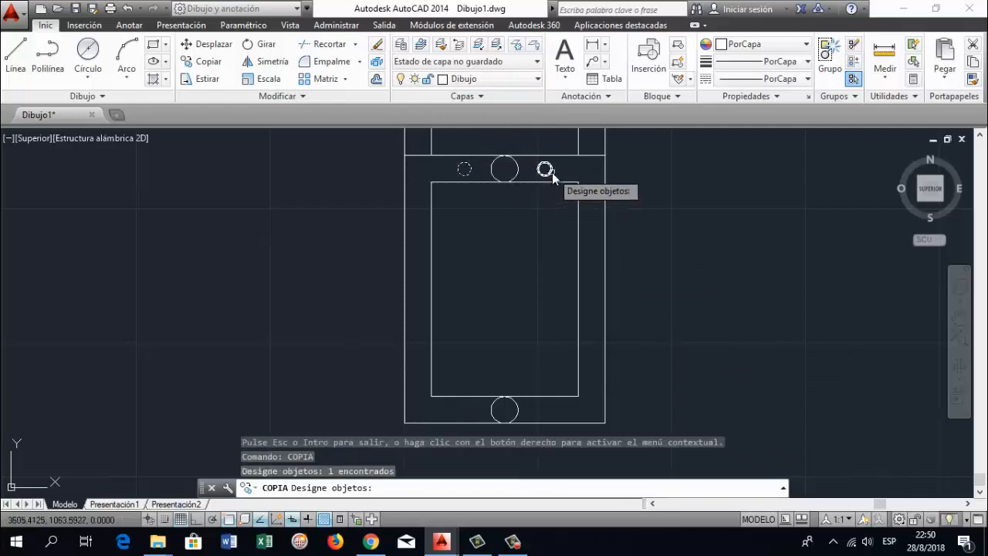
{"action": "left_click", "coordinate": [546, 171]}
{"action": "key", "text": "Return"}
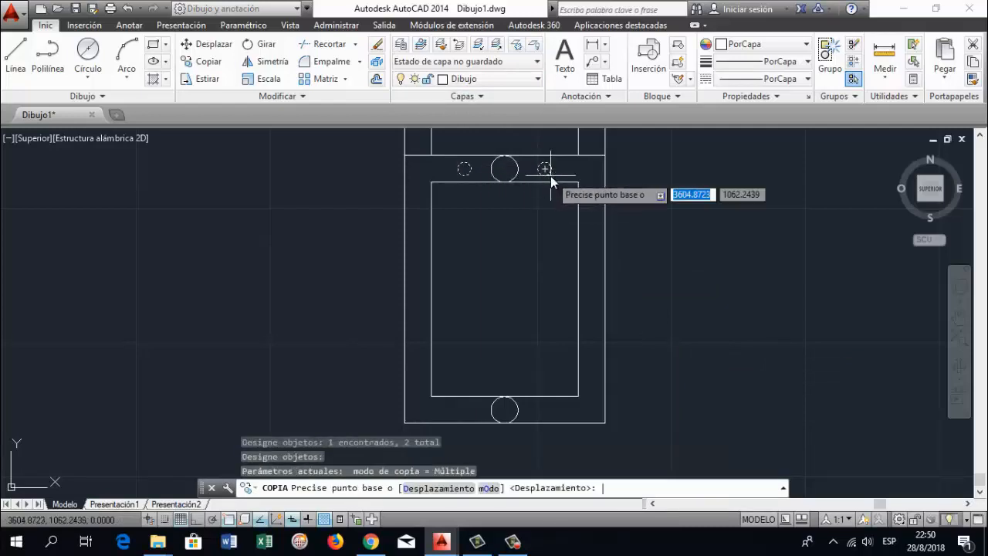
{"action": "left_click", "coordinate": [504, 175]}
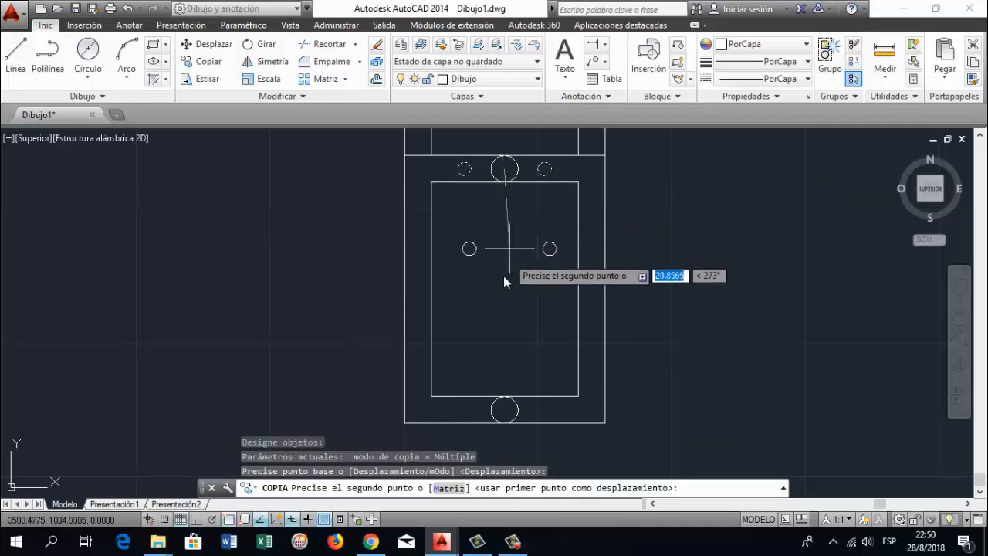
{"action": "left_click", "coordinate": [504, 409]}
{"action": "key", "text": "Return"}
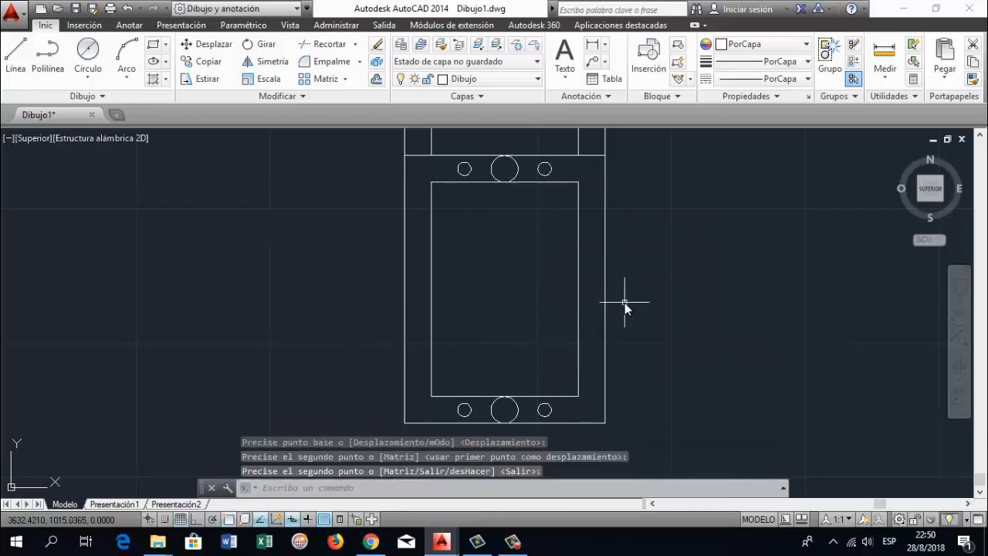
Draw a vertical line from the left quadrant of the upper left 5 mm circle to the left quadrant of the lower left one
{"action": "scroll", "coordinate": [652, 297], "scroll_direction": "down", "scroll_amount": 2}
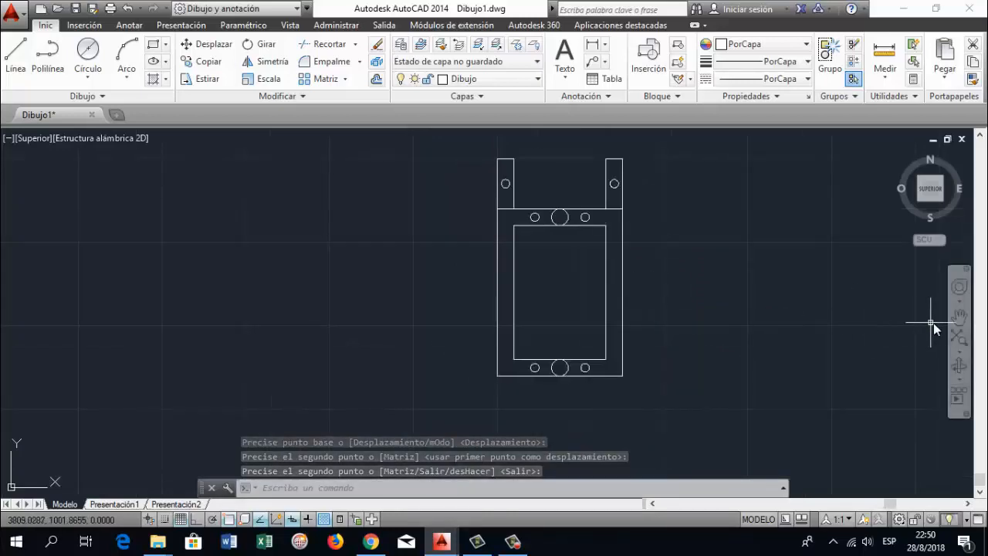
{"action": "left_click", "coordinate": [960, 317]}
{"action": "left_click_drag", "start_coordinate": [607, 275], "coordinate": [532, 320]}
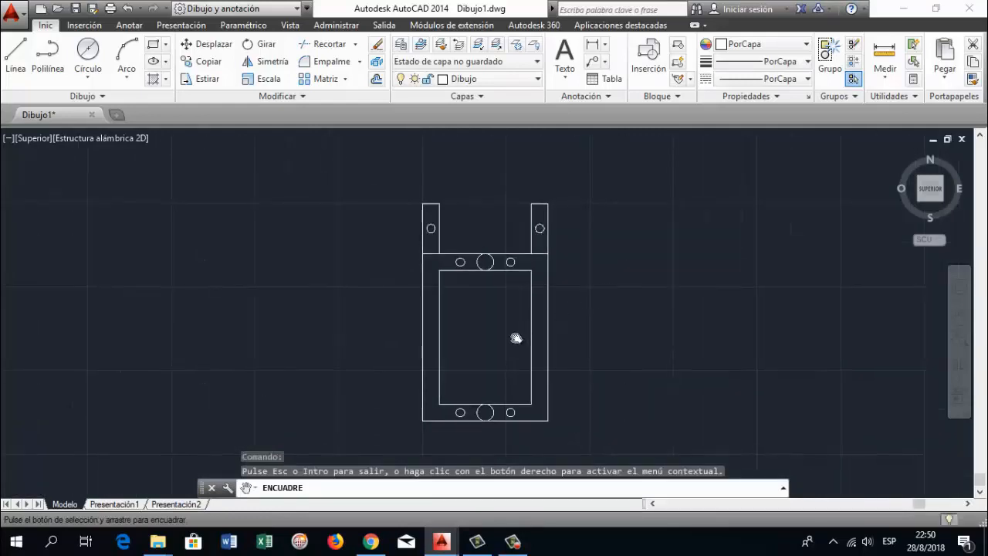
{"action": "scroll", "coordinate": [516, 339], "scroll_direction": "up", "scroll_amount": 2}
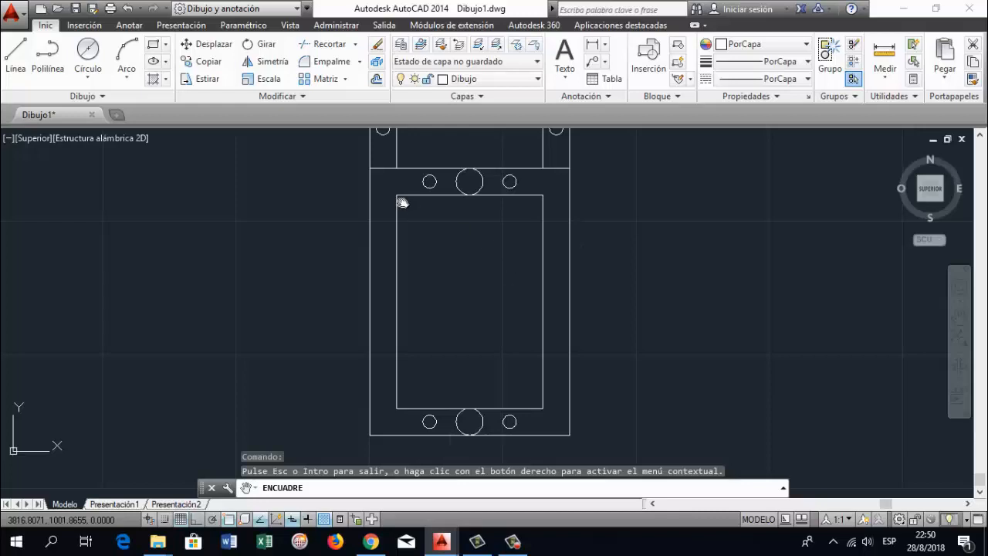
{"action": "left_click", "coordinate": [7, 62]}
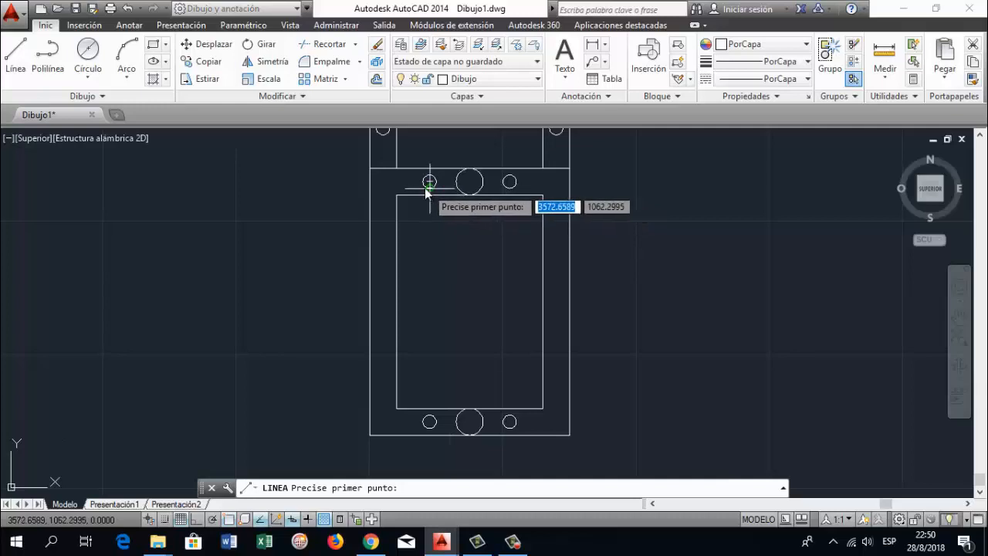
{"action": "scroll", "coordinate": [424, 189], "scroll_direction": "up", "scroll_amount": 2}
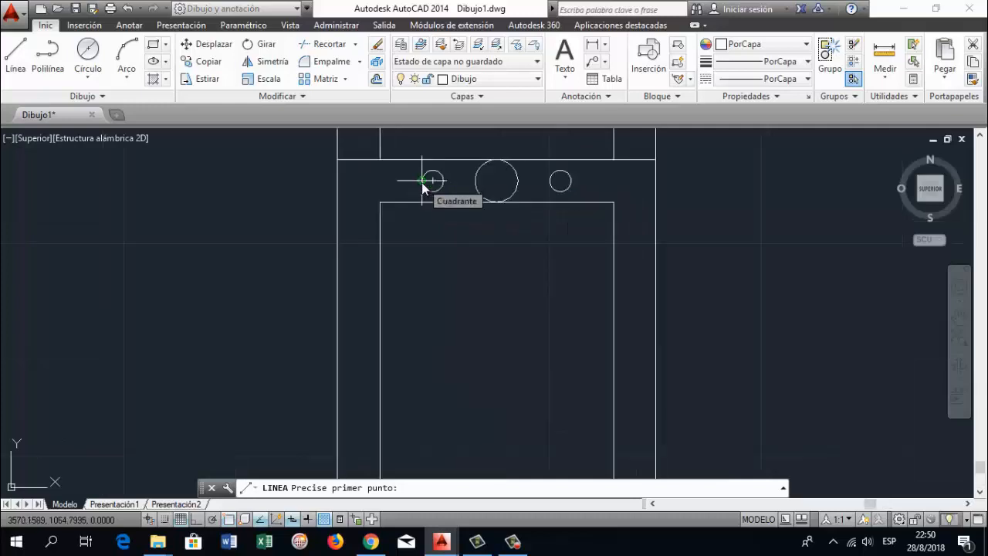
{"action": "scroll", "coordinate": [423, 188], "scroll_direction": "down", "scroll_amount": 2}
{"action": "left_click", "coordinate": [424, 182]}
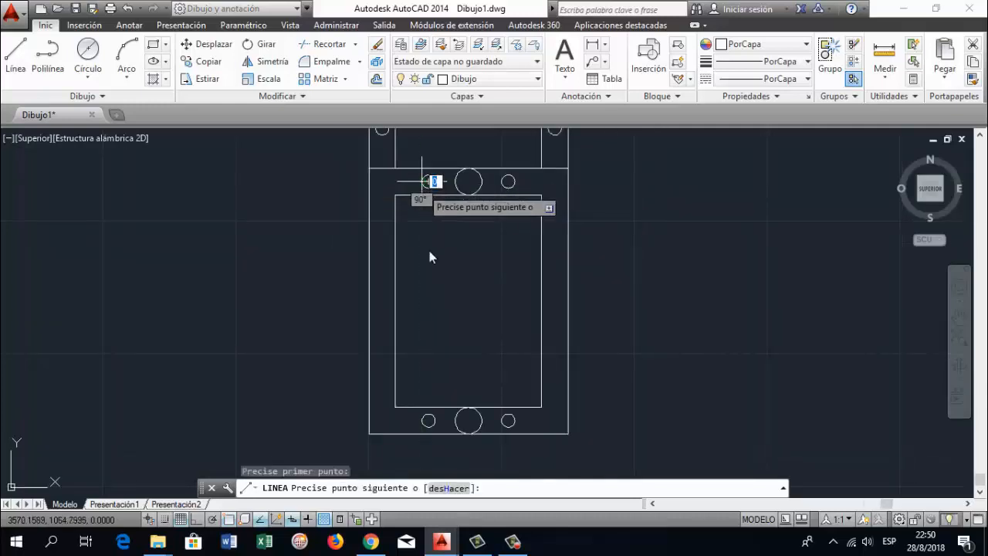
{"action": "left_click", "coordinate": [428, 420]}
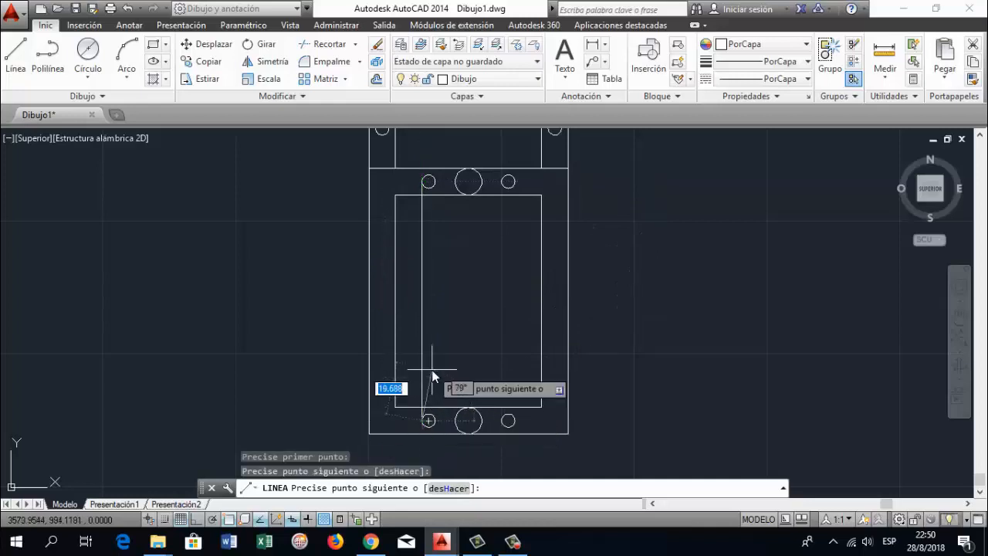
{"action": "key", "text": "Return"}
{"action": "key", "text": "Return"}
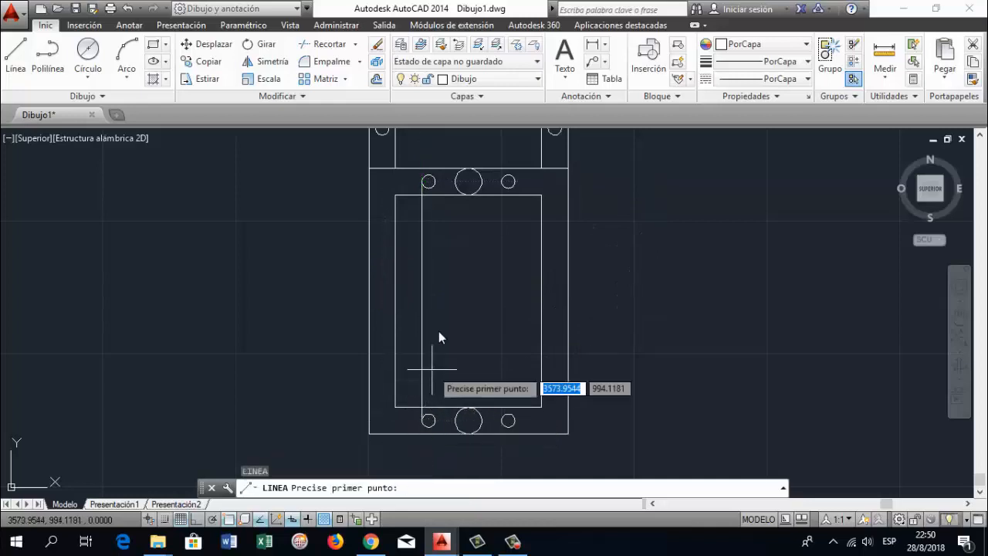
Draw a vertical line joining the right quadrants of the upper left and lower left 5 mm circles
{"action": "left_click", "coordinate": [430, 182]}
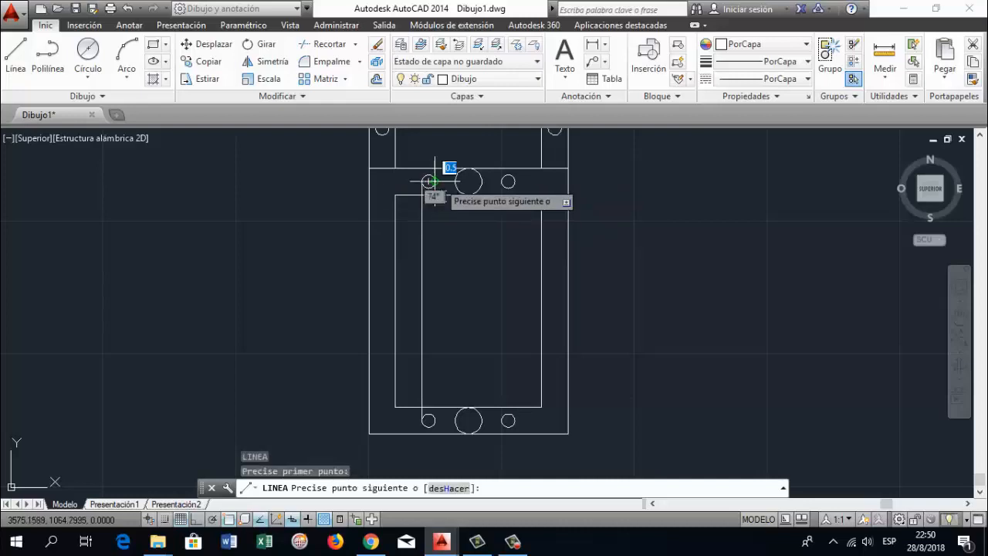
{"action": "left_click", "coordinate": [432, 421]}
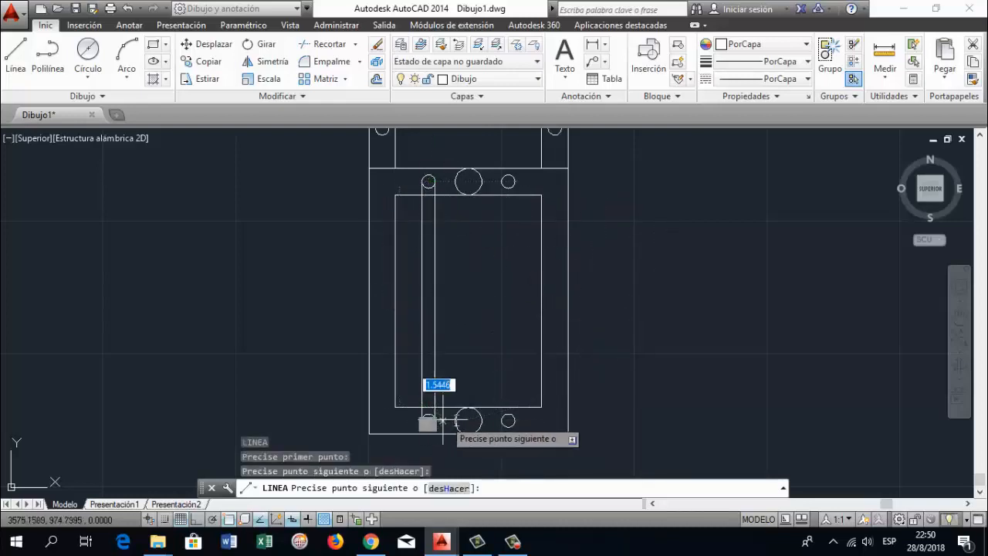
{"action": "key", "text": "Return"}
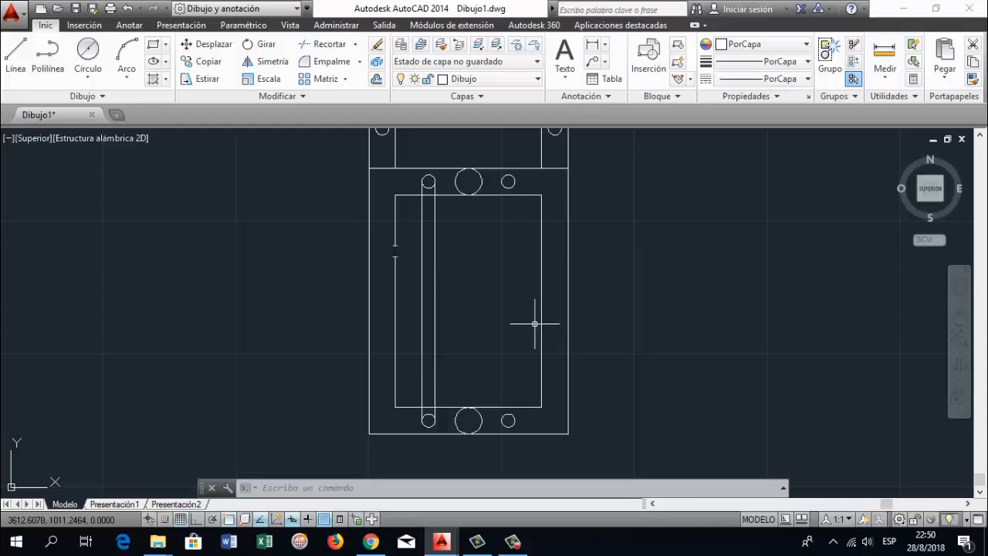
Draw a vertical line from the left quadrant of the upper right 5 mm circle to the lower right one's left quadrant
{"action": "left_click", "coordinate": [15, 54]}
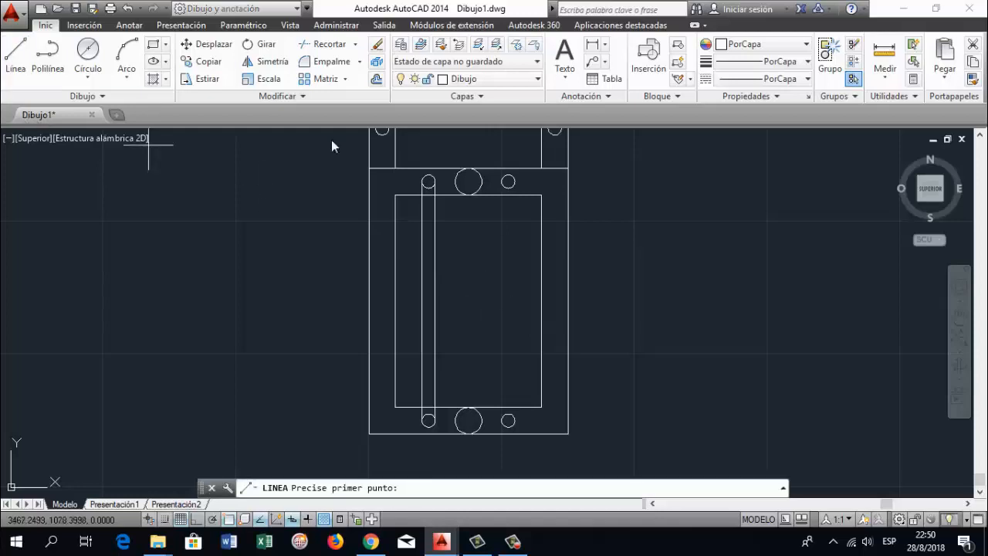
{"action": "left_click", "coordinate": [509, 181]}
{"action": "left_click", "coordinate": [508, 420]}
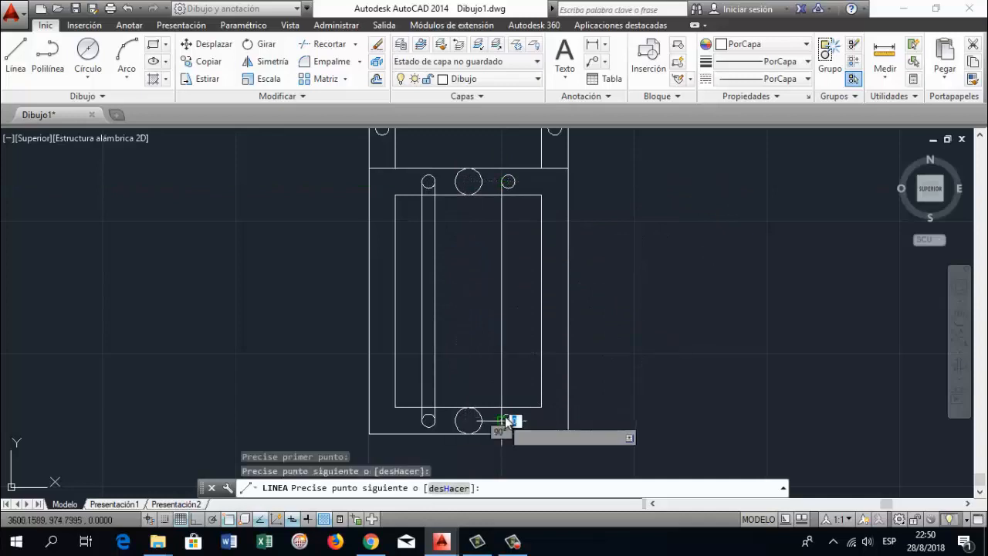
{"action": "key", "text": "Return"}
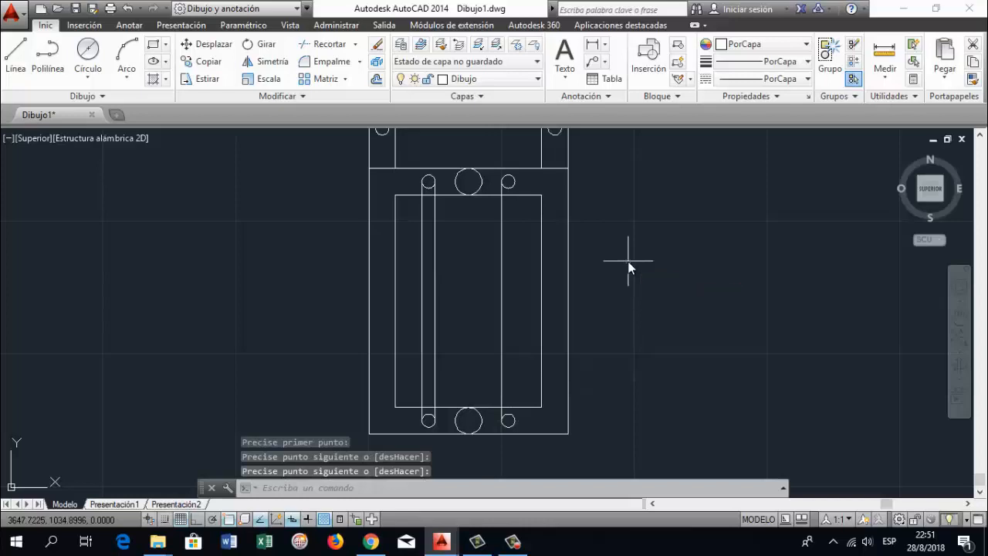
Offset the line between the right-hand 5 mm circles by 5 mm to the right
{"action": "key", "text": "Return"}
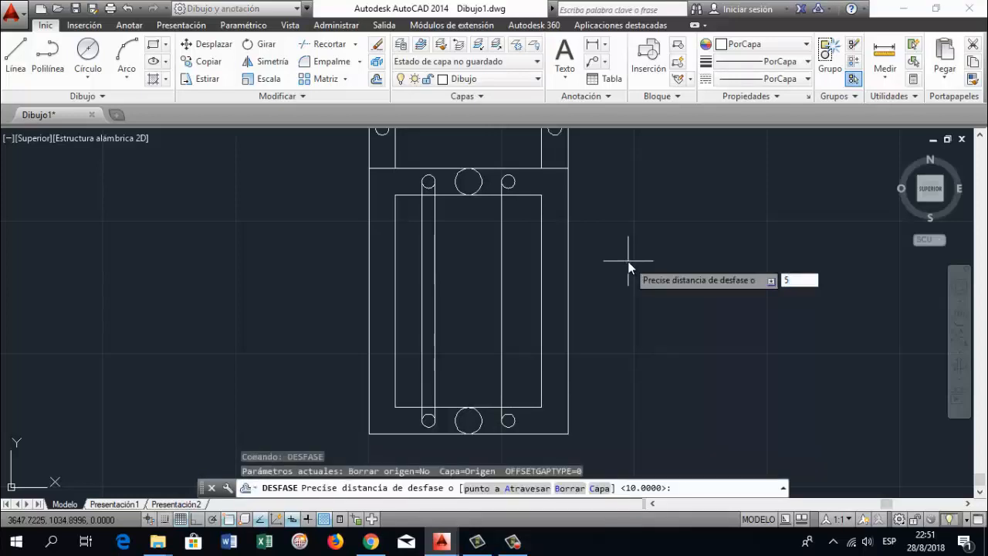
{"action": "key", "text": "Return"}
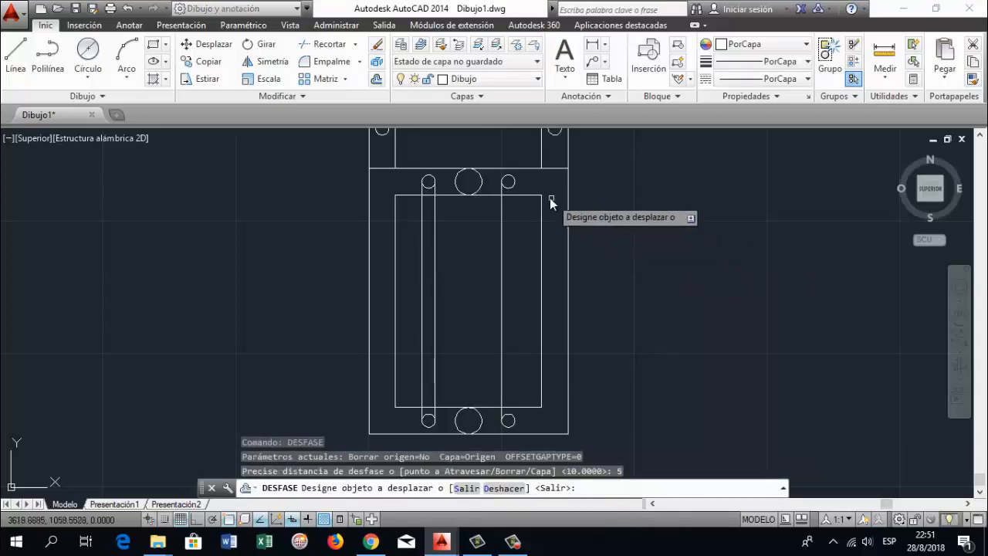
{"action": "left_click", "coordinate": [502, 316]}
{"action": "left_click", "coordinate": [548, 313]}
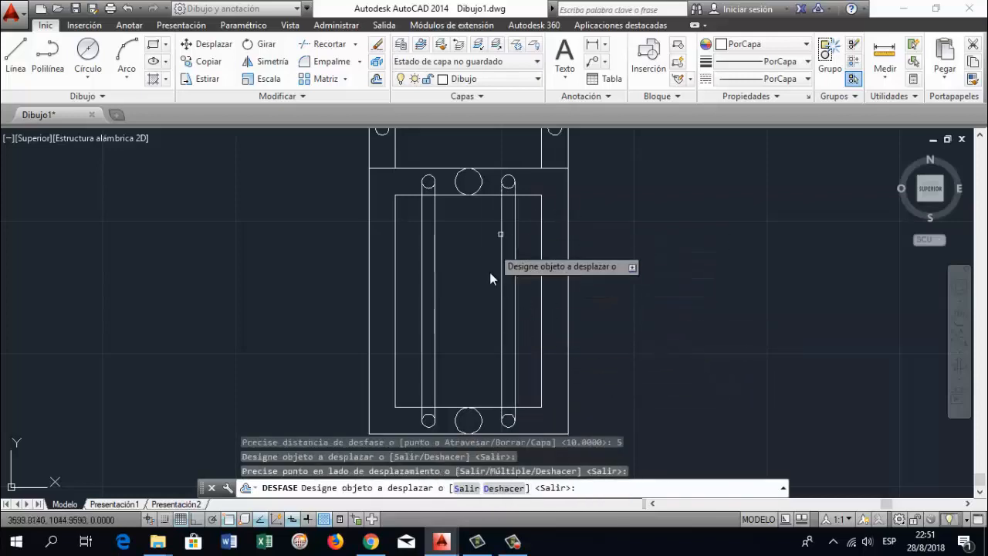
{"action": "key", "text": "Return"}
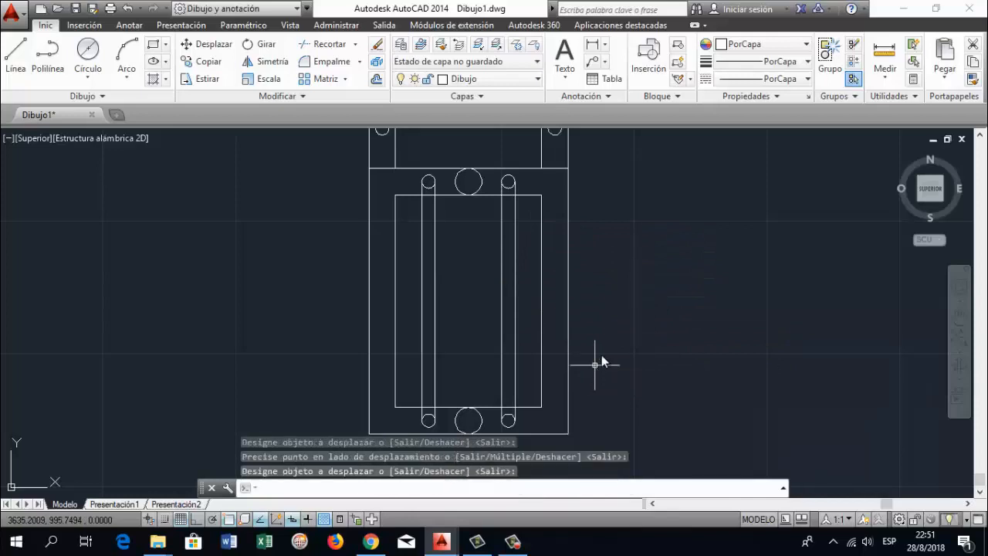
Draw a horizontal line joining the top quadrants of the small circles in the two tabs
{"action": "scroll", "coordinate": [616, 348], "scroll_direction": "down", "scroll_amount": 2}
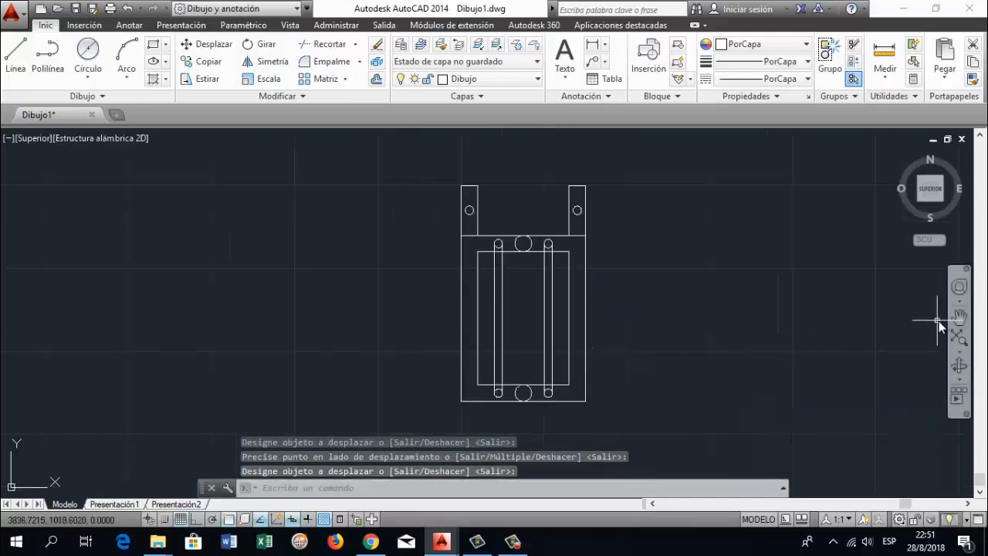
{"action": "left_click", "coordinate": [960, 313]}
{"action": "left_click_drag", "start_coordinate": [635, 340], "coordinate": [560, 339]}
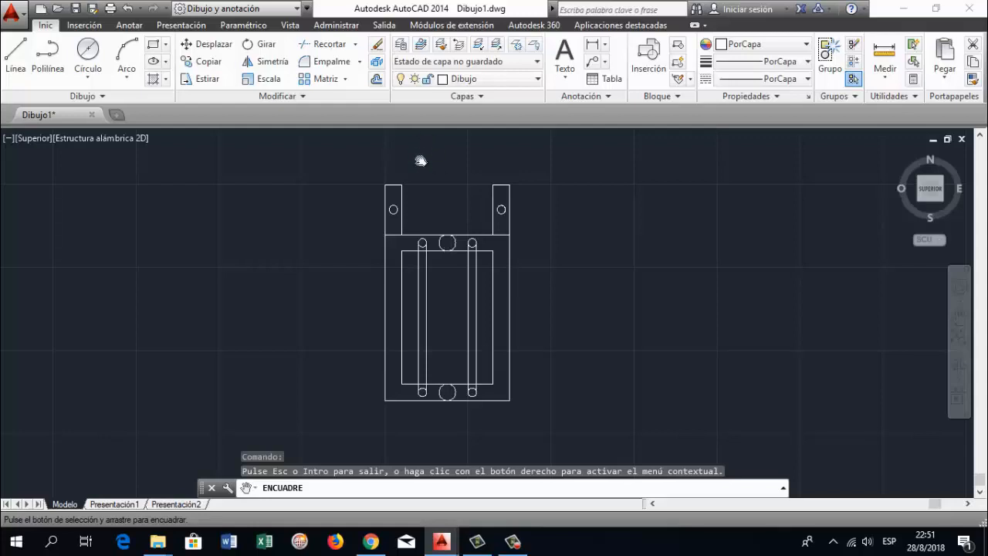
{"action": "scroll", "coordinate": [417, 246], "scroll_direction": "up", "scroll_amount": 2}
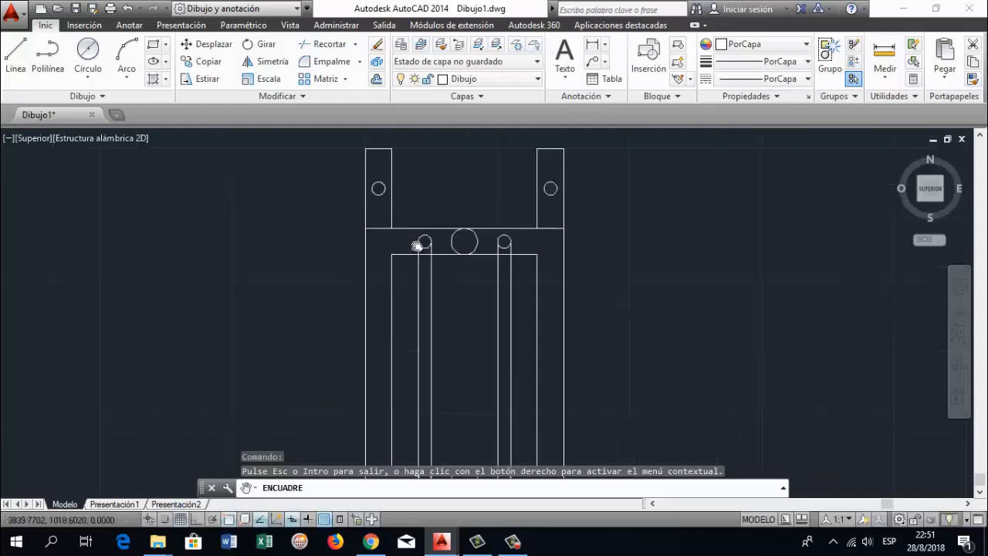
{"action": "left_click", "coordinate": [15, 56]}
{"action": "left_click", "coordinate": [378, 188]}
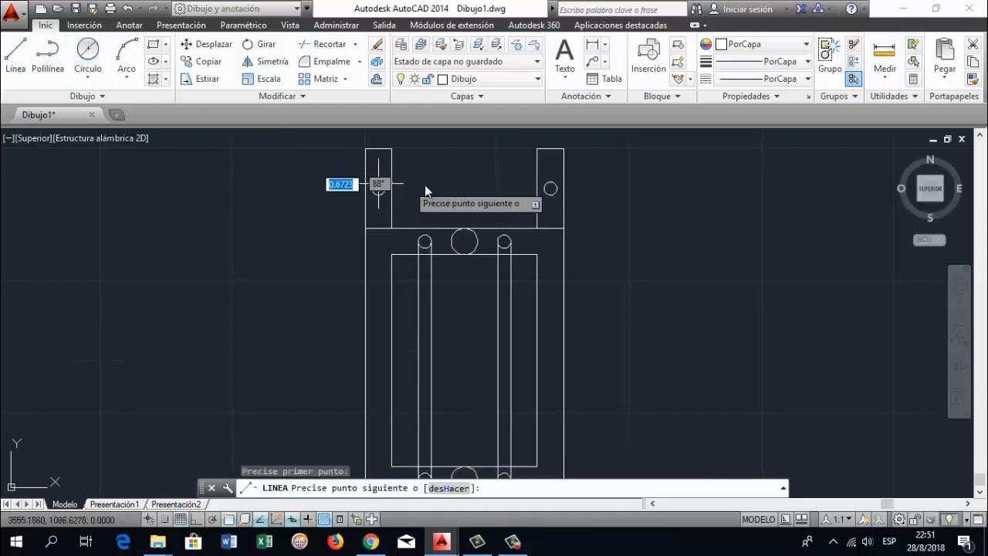
{"action": "left_click", "coordinate": [534, 199]}
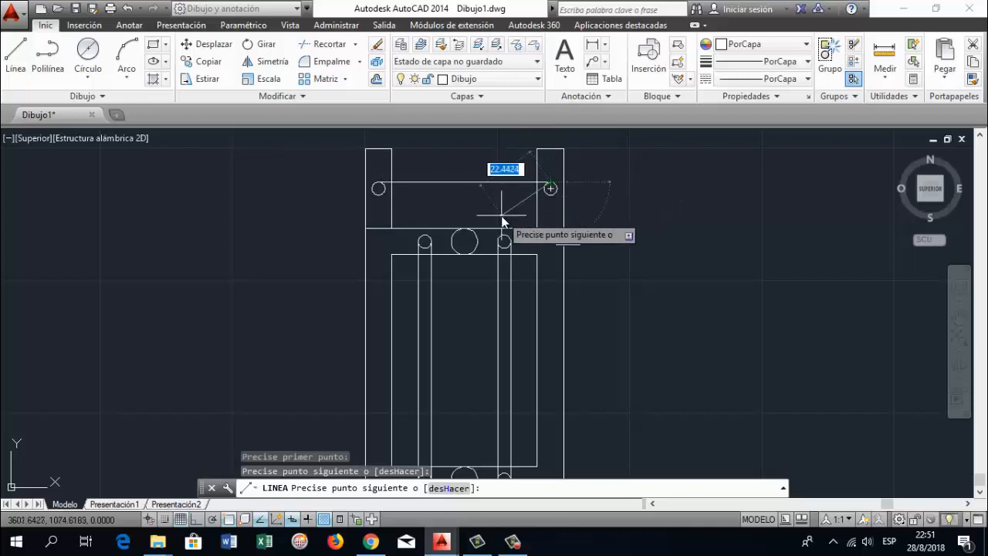
{"action": "key", "text": "Return"}
{"action": "key", "text": "Return"}
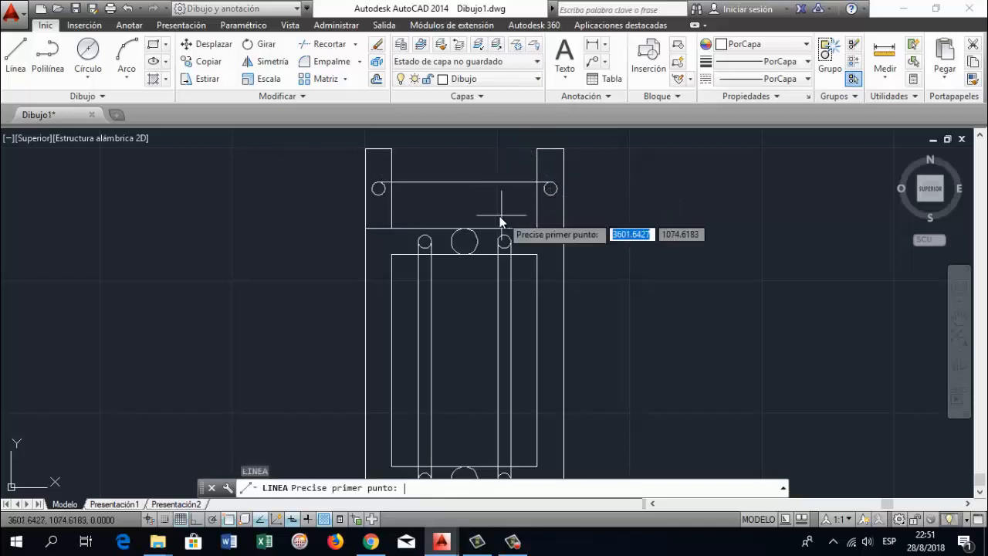
Draw a horizontal line joining the bottom quadrants of the two tab circles
{"action": "left_click", "coordinate": [378, 198]}
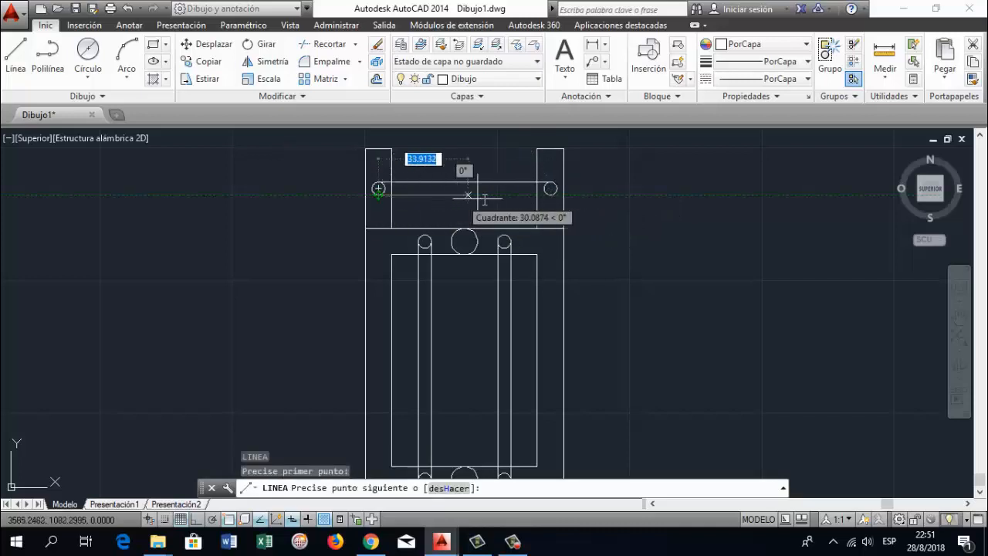
{"action": "left_click", "coordinate": [550, 193]}
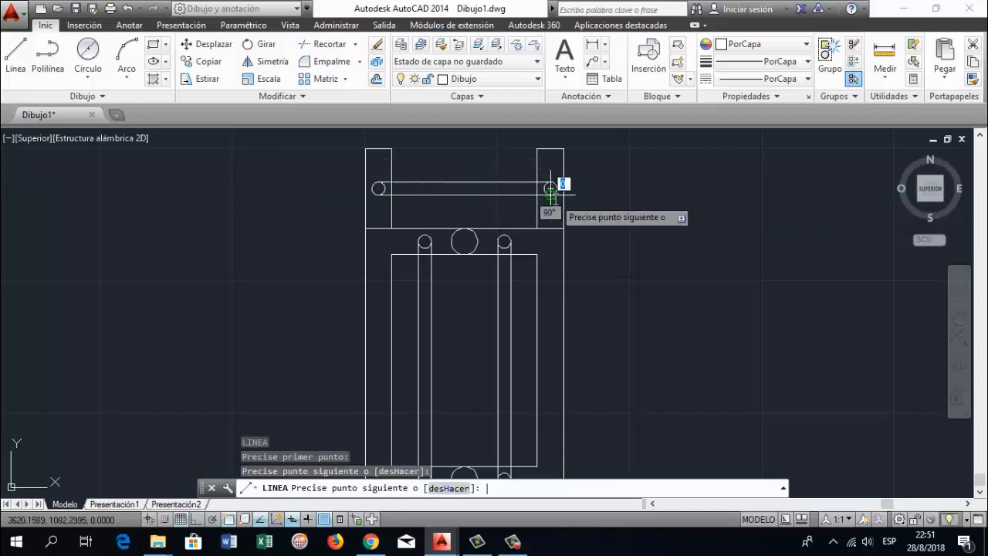
{"action": "key", "text": "Return"}
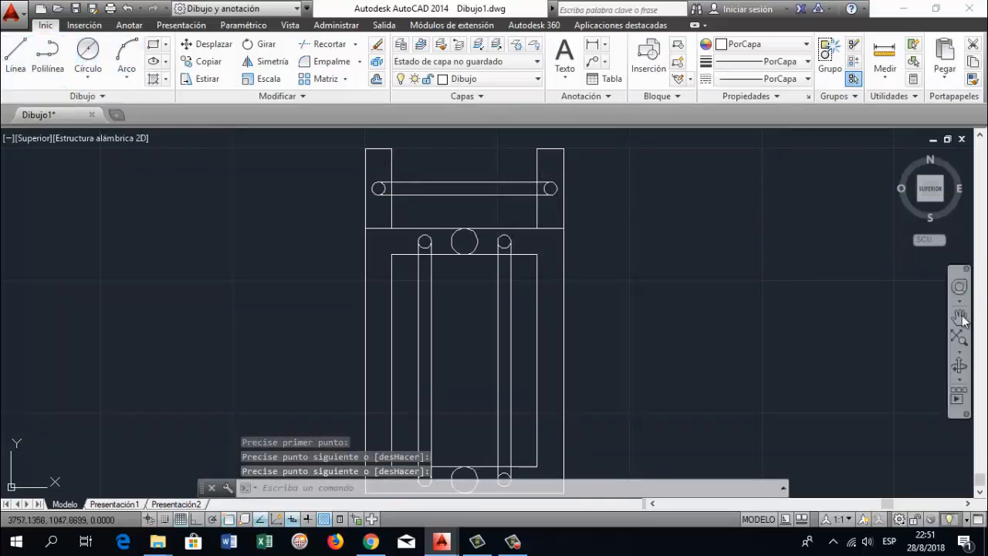
{"action": "left_click", "coordinate": [964, 315]}
{"action": "left_click_drag", "start_coordinate": [606, 188], "coordinate": [598, 216]}
{"action": "scroll", "coordinate": [487, 249], "scroll_direction": "up", "scroll_amount": 2}
{"action": "left_click_drag", "start_coordinate": [457, 235], "coordinate": [454, 260]}
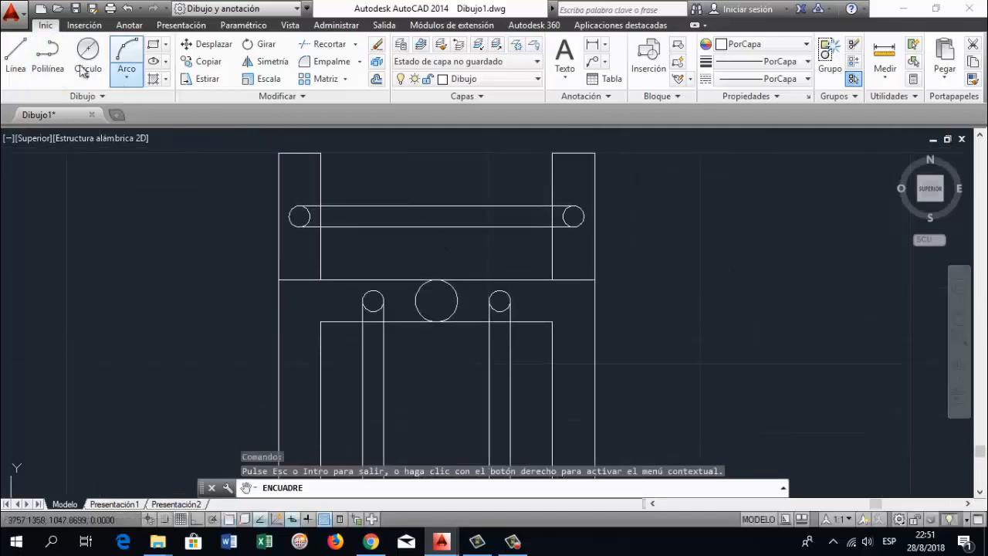
{"action": "left_click", "coordinate": [16, 52]}
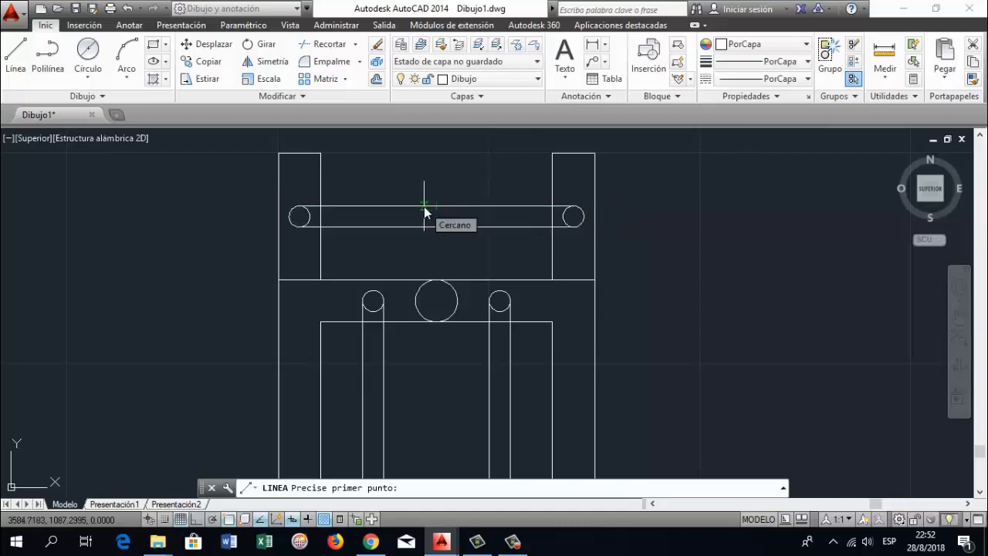
{"action": "type", "text": "15"}
{"action": "key", "text": "Return"}
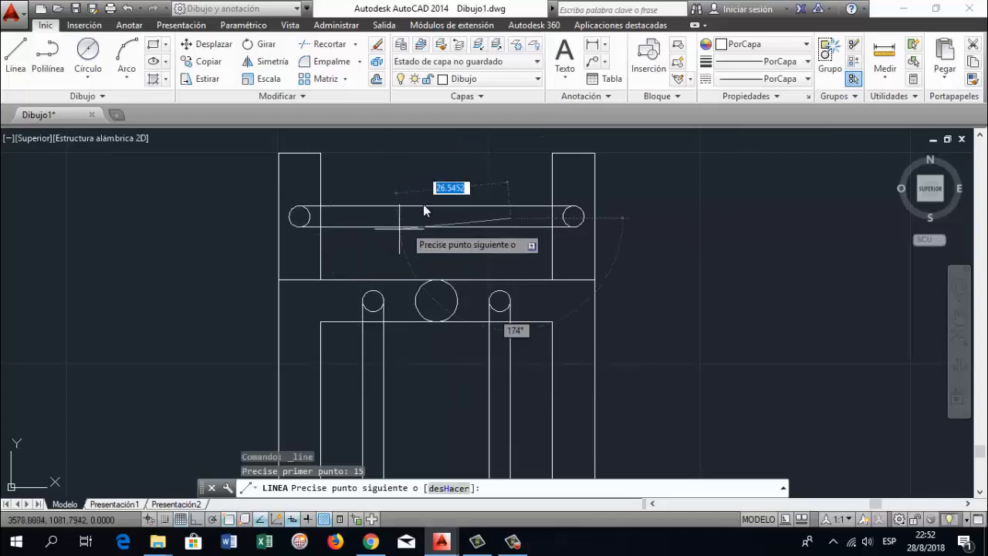
{"action": "key", "text": "Return"}
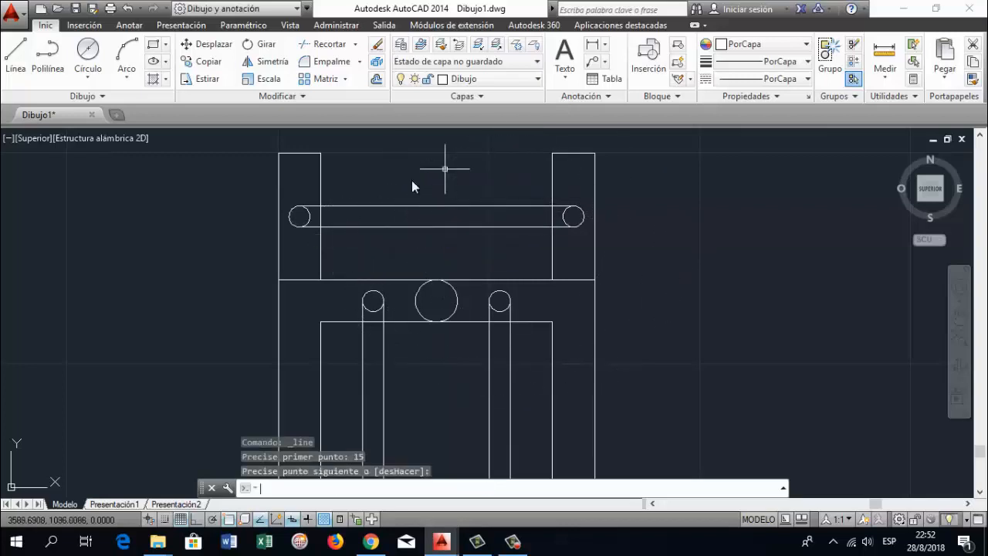
Start a line at the midpoint of the horizontal bar's upper edge between the tabs
{"action": "left_click", "coordinate": [16, 64]}
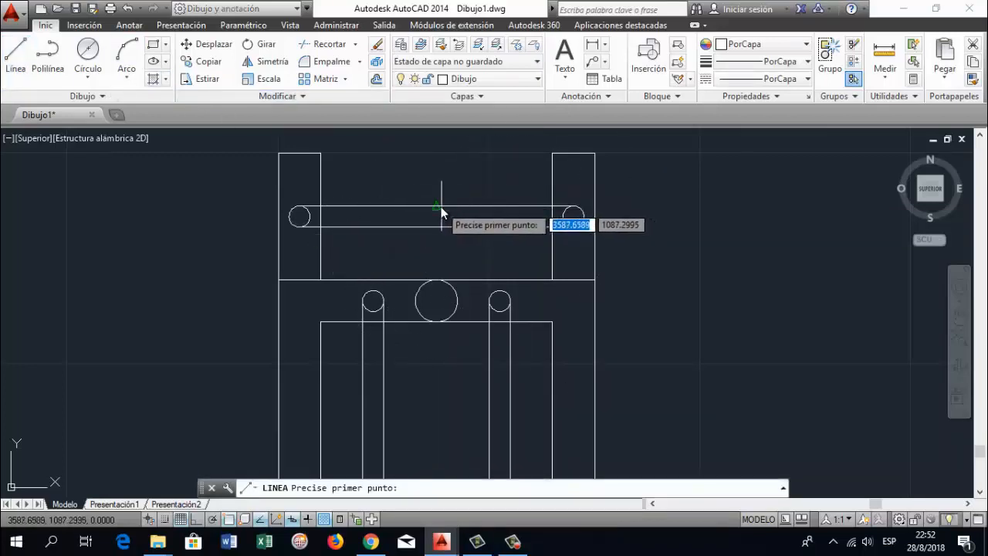
{"action": "left_click", "coordinate": [436, 207]}
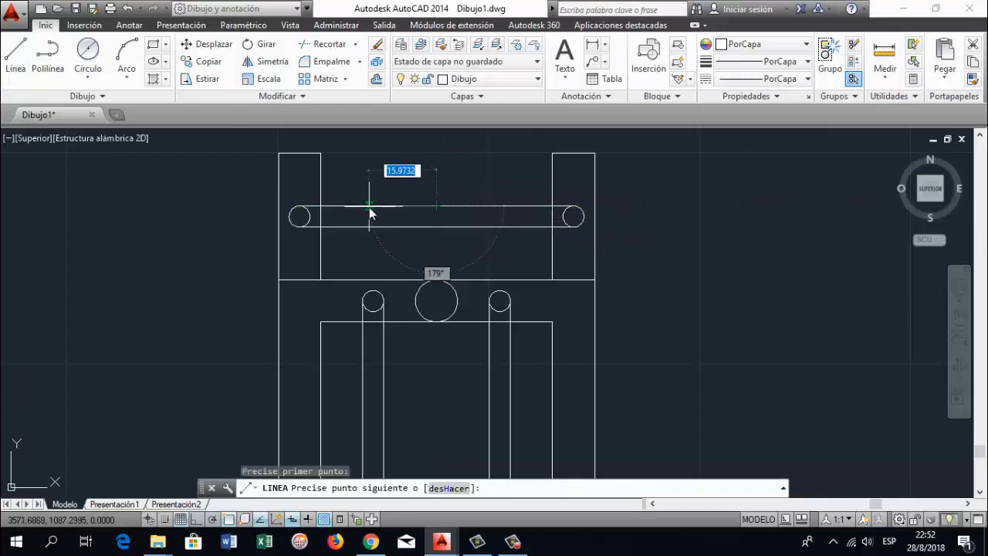
Try to draw the block outline 15 mm left, 5 mm up, 30 mm right with Ortho on, and 10 mm down
{"action": "type", "text": "15"}
{"action": "key", "text": "Return"}
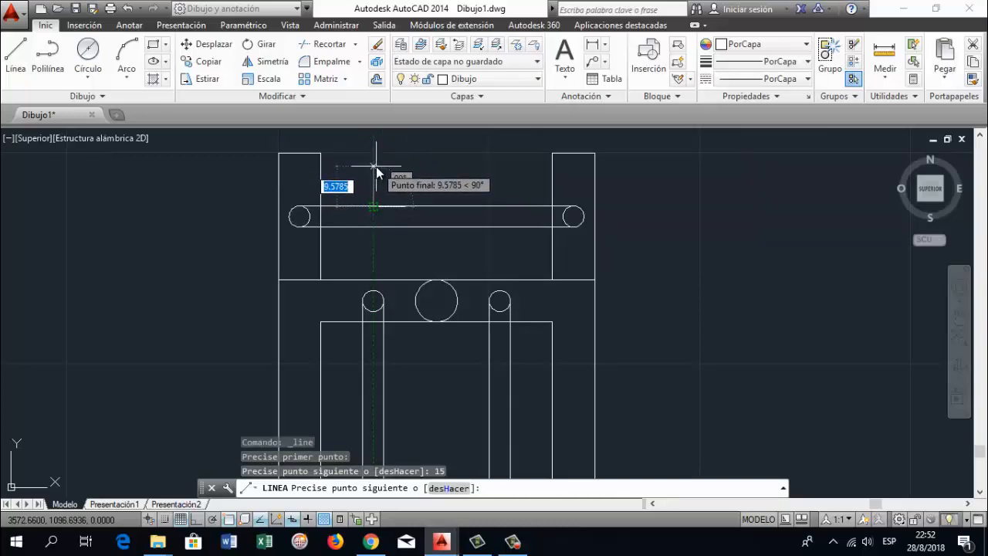
{"action": "type", "text": "5"}
{"action": "key", "text": "Return"}
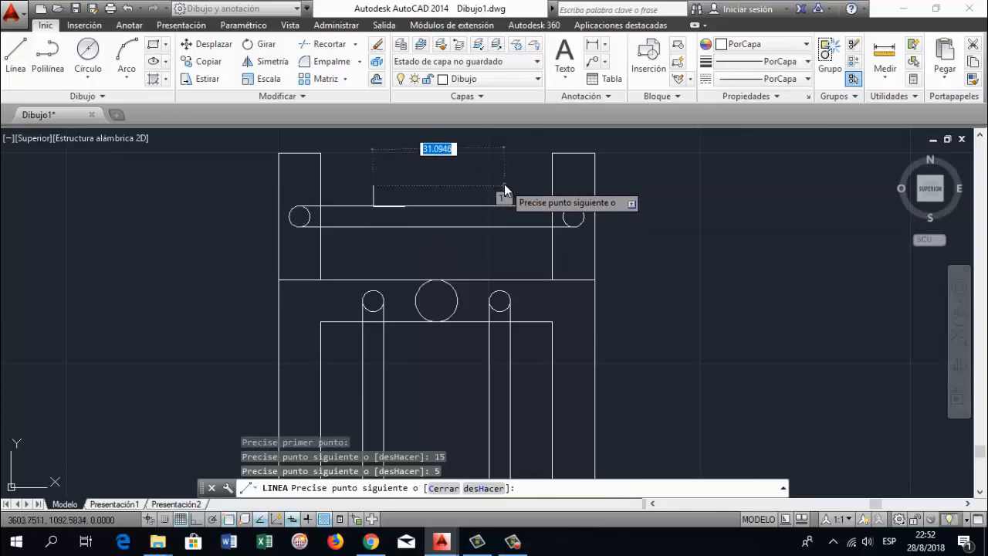
{"action": "key", "text": "F8"}
{"action": "type", "text": "30"}
{"action": "key", "text": "Return"}
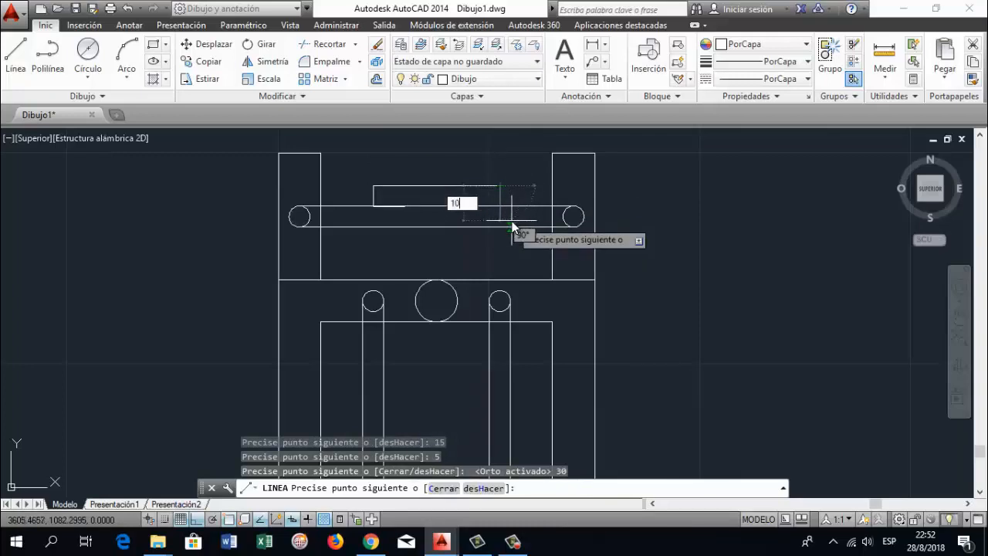
{"action": "type", "text": "10"}
{"action": "key", "text": "Return"}
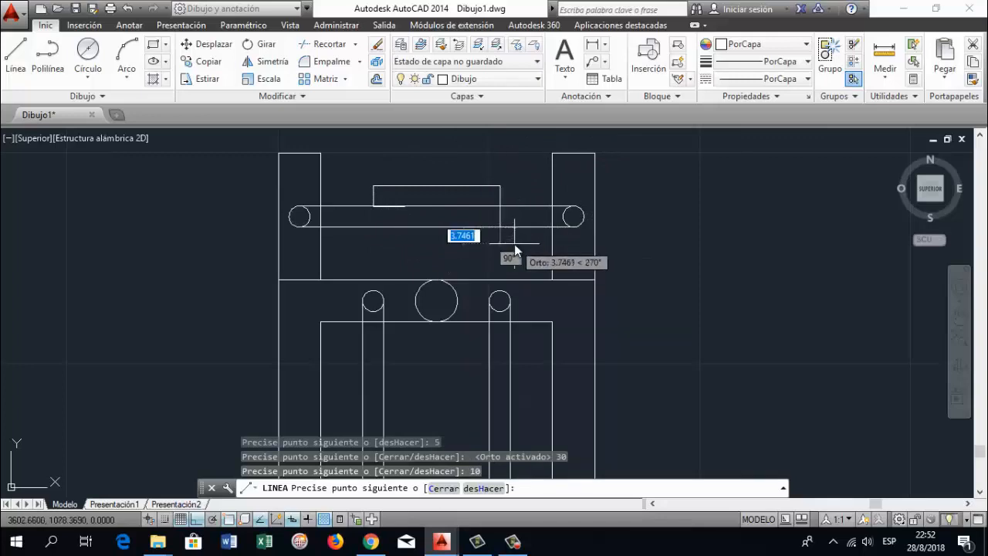
Undo the four block outline segments back to the midpoint of the bar's upper edge
{"action": "key", "text": "ctrl+z"}
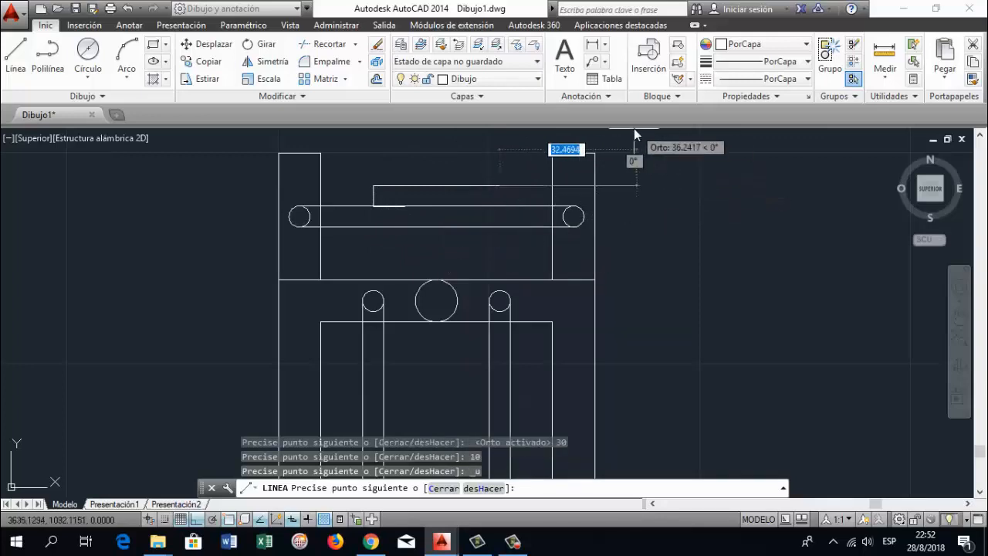
{"action": "key", "text": "ctrl+z"}
{"action": "key", "text": "ctrl+z"}
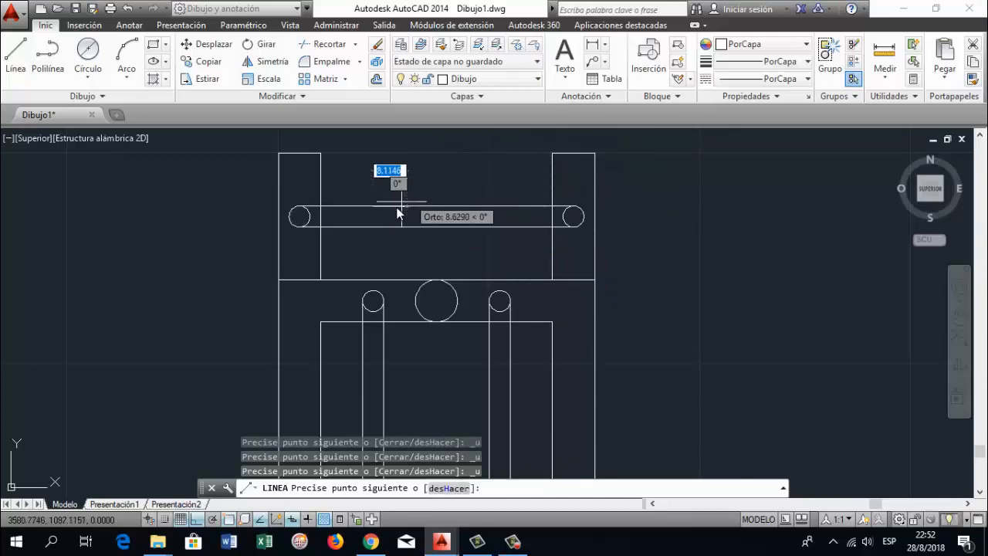
{"action": "key", "text": "ctrl+z"}
Draw connected segments from the midpoint 15 mm left, 10 mm up, 30 mm right and 20 mm down, leaving the outline open
{"action": "scroll", "coordinate": [408, 214], "scroll_direction": "up", "scroll_amount": 2}
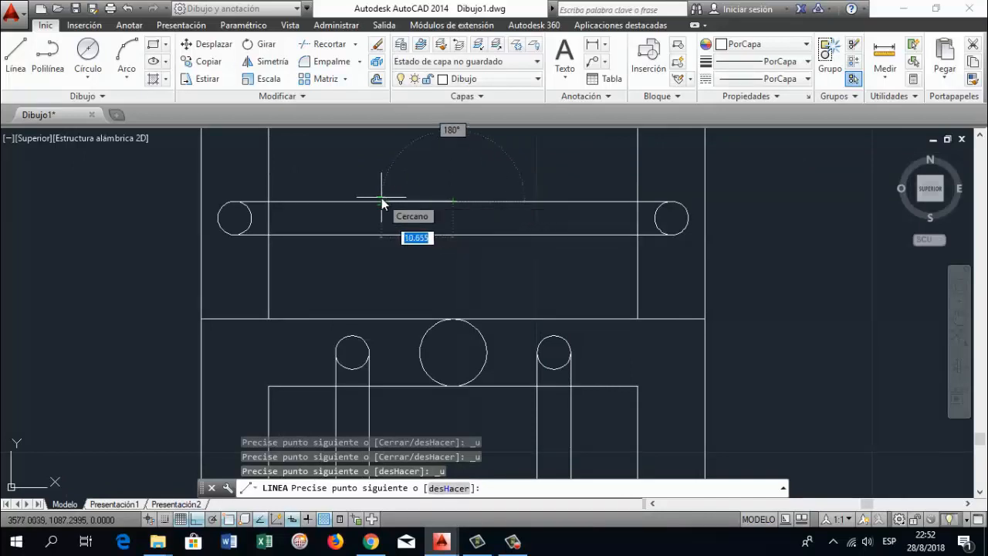
{"action": "type", "text": "15"}
{"action": "key", "text": "Return"}
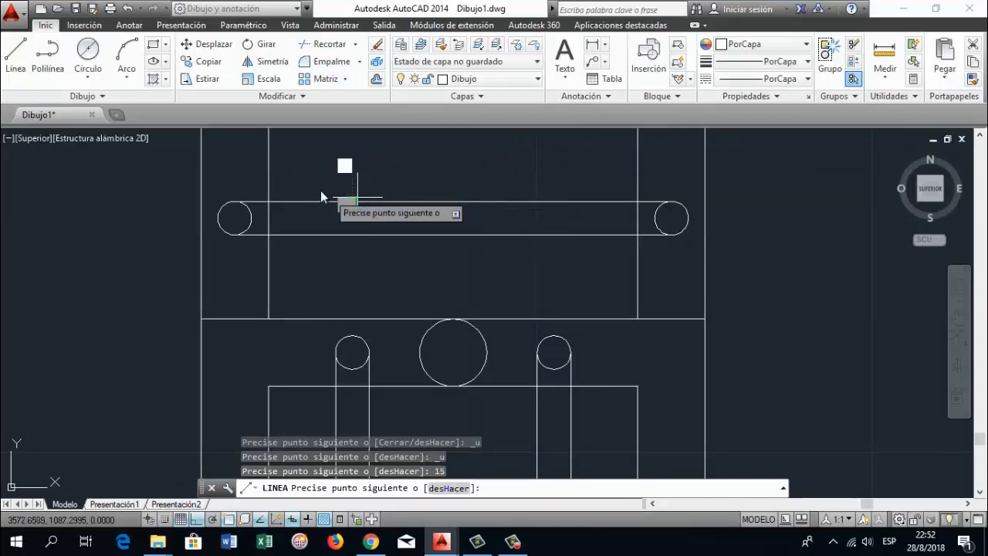
{"action": "type", "text": "10"}
{"action": "key", "text": "Return"}
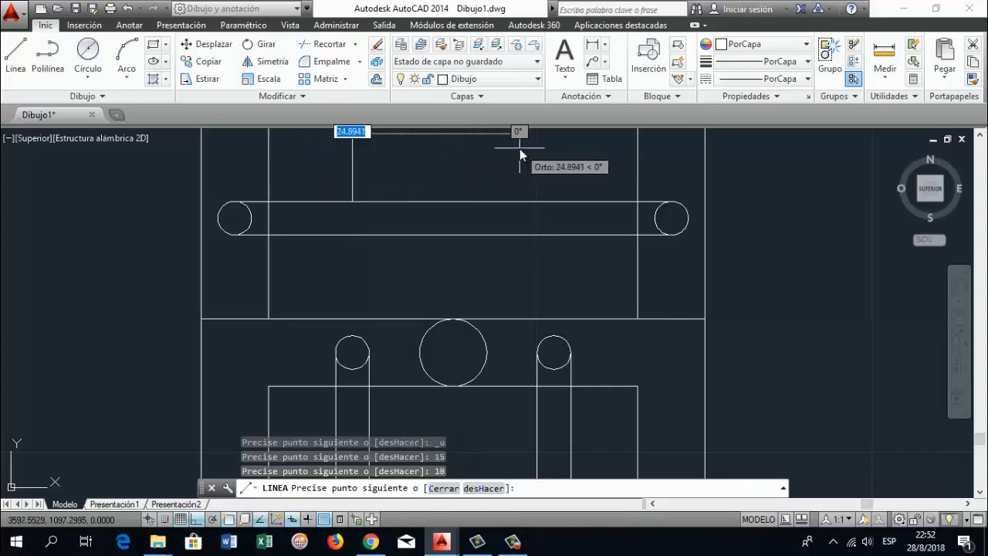
{"action": "type", "text": "30"}
{"action": "key", "text": "Return"}
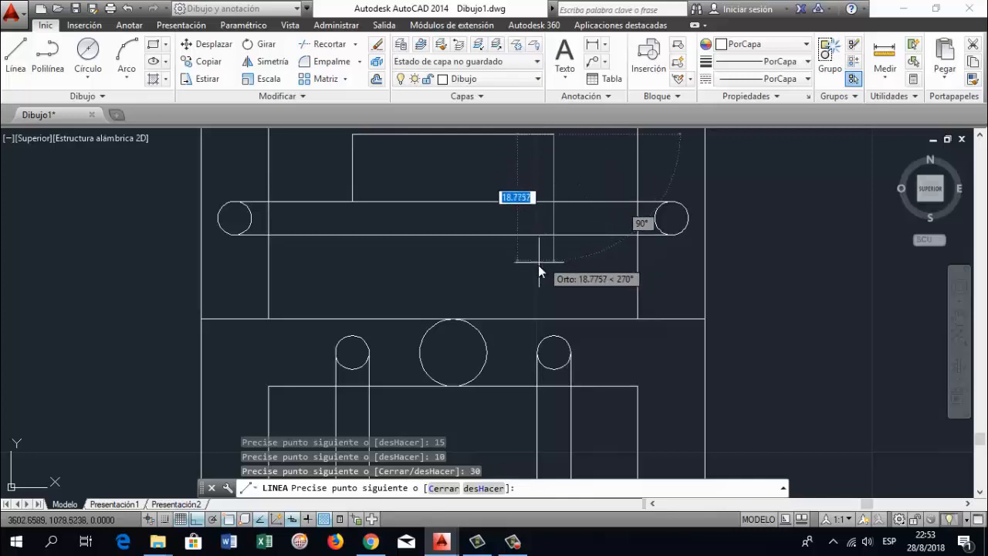
{"action": "type", "text": "20"}
{"action": "key", "text": "Return"}
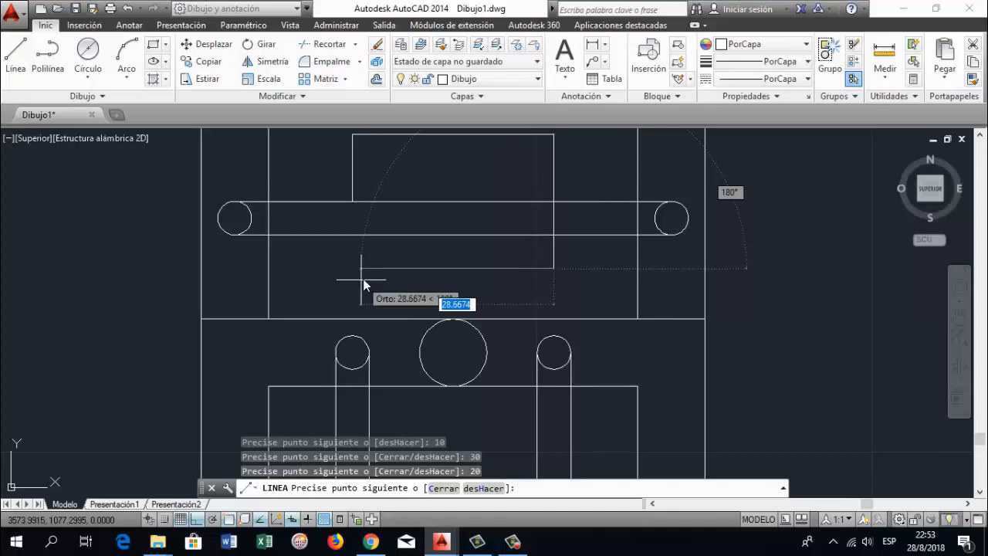
{"action": "key", "text": "Escape"}
{"action": "left_click", "coordinate": [419, 135]}
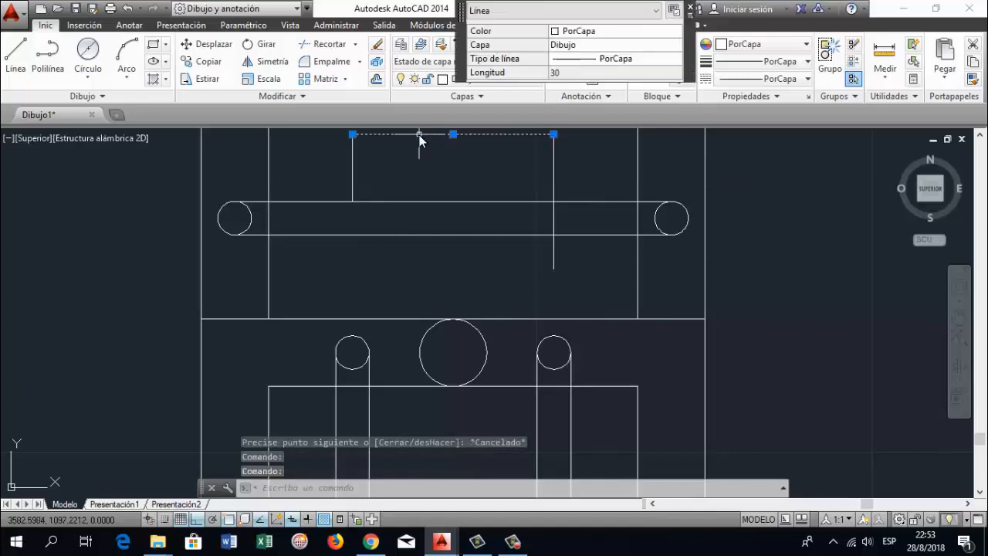
{"action": "key", "text": "Escape"}
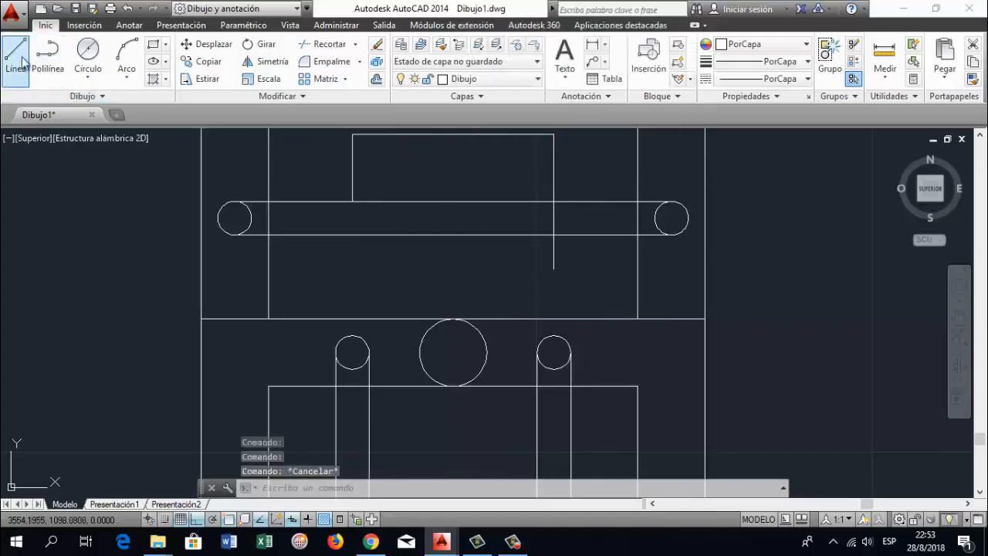
Close the block outline with a line from its open lower end, 30 mm left and up to the horizontal bar's upper edge
{"action": "left_click", "coordinate": [17, 60]}
{"action": "left_click", "coordinate": [553, 269]}
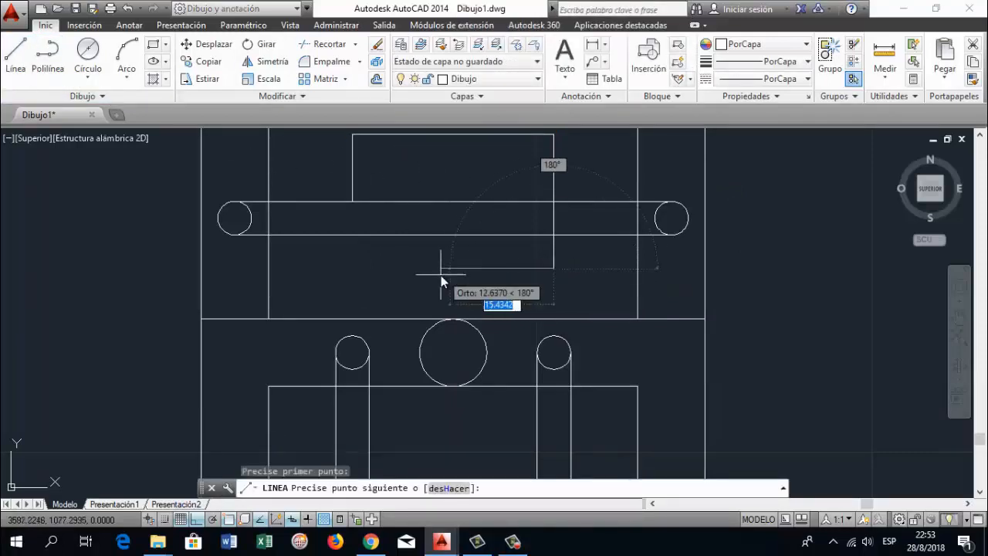
{"action": "type", "text": "30"}
{"action": "key", "text": "Return"}
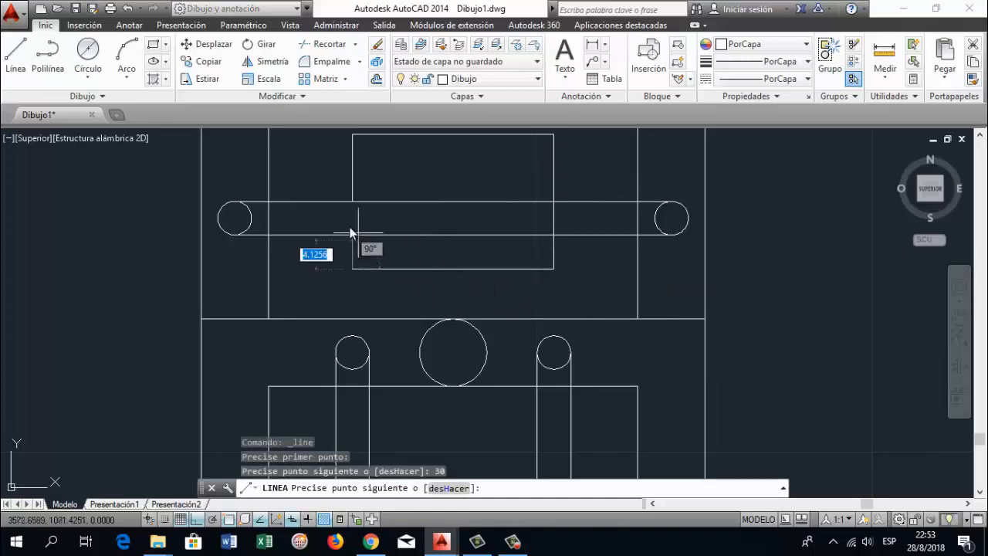
{"action": "left_click", "coordinate": [352, 202]}
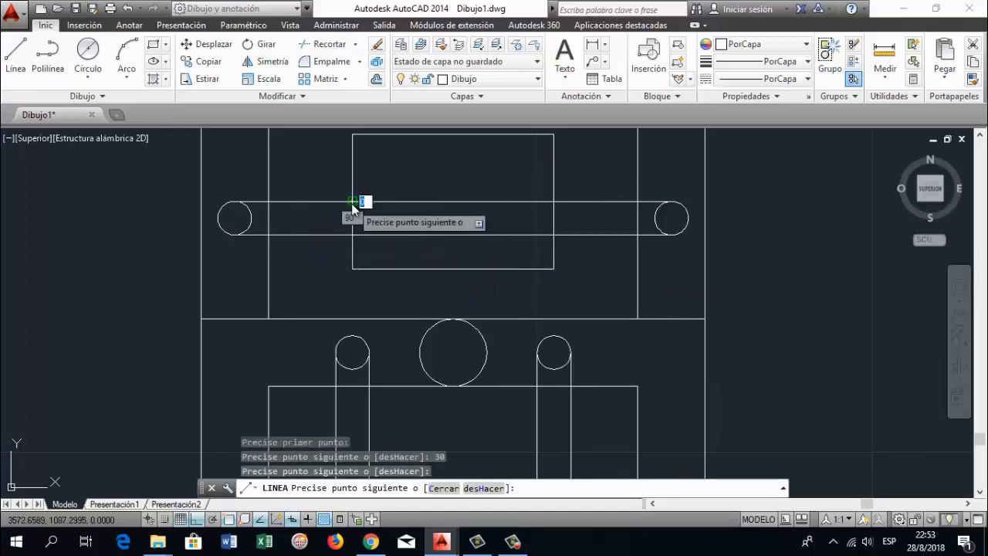
{"action": "key", "text": "Return"}
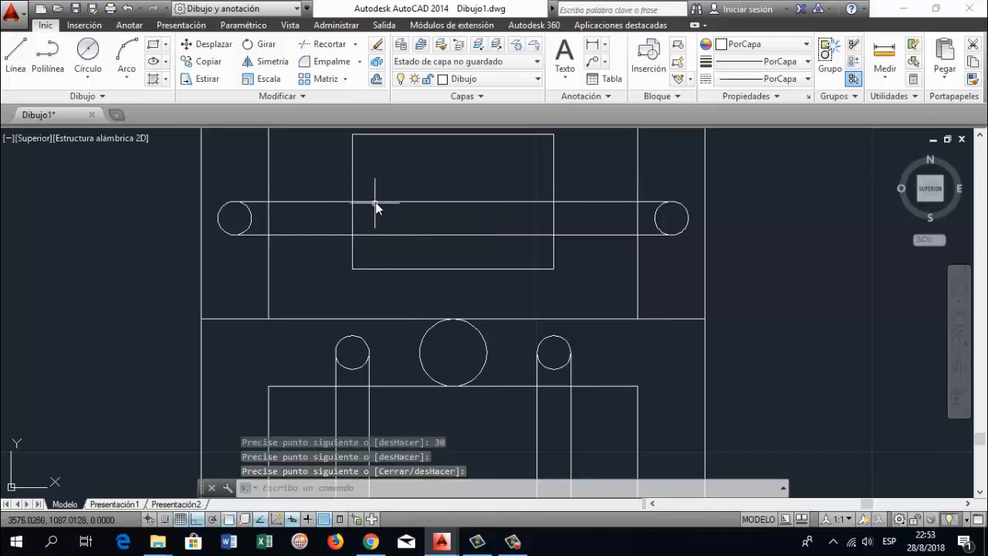
{"action": "key", "text": "Return"}
{"action": "key", "text": "Delete"}
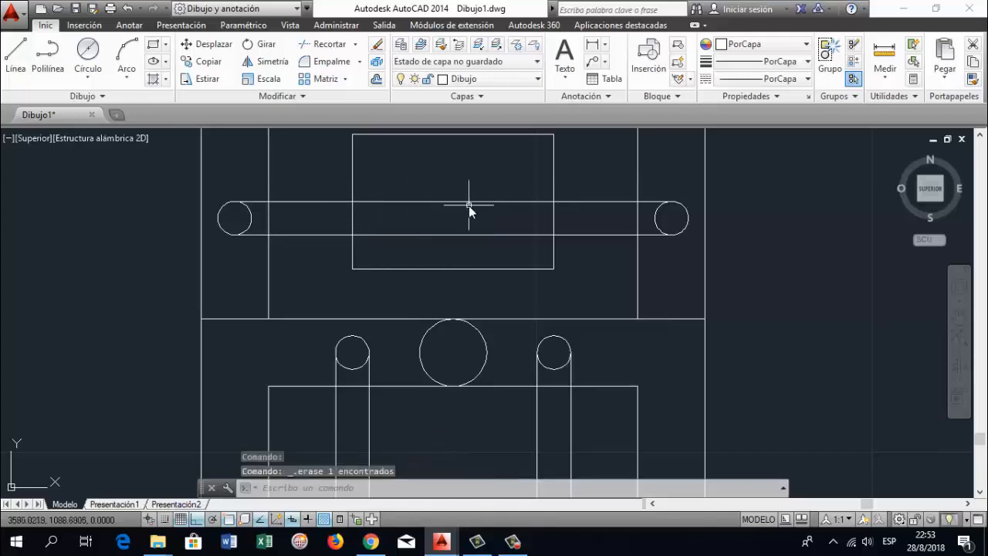
{"action": "key", "text": "ctrl+z"}
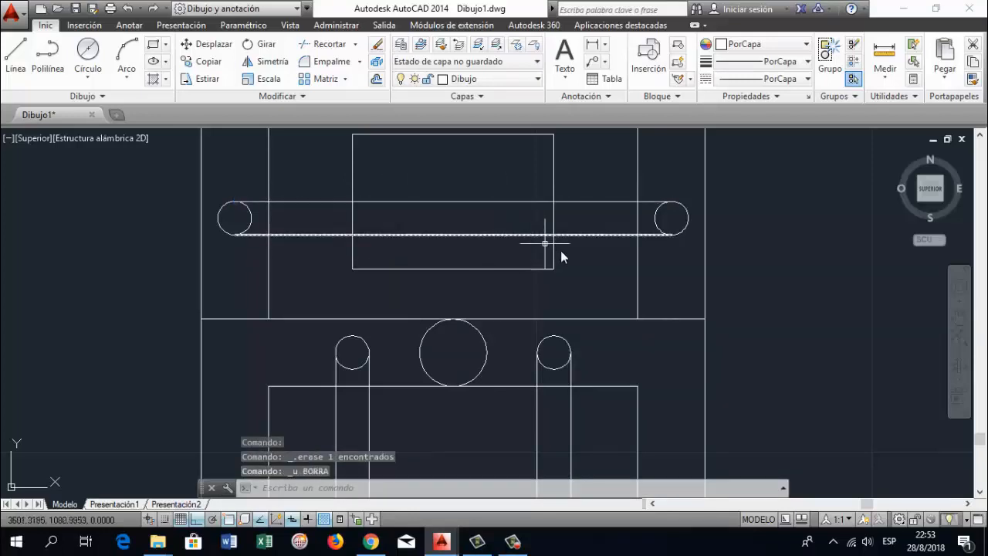
Move the block rectangle slightly down from its upper edge's midpoint so it sits roughly centred on the horizontal bar
{"action": "scroll", "coordinate": [634, 266], "scroll_direction": "down", "scroll_amount": 2}
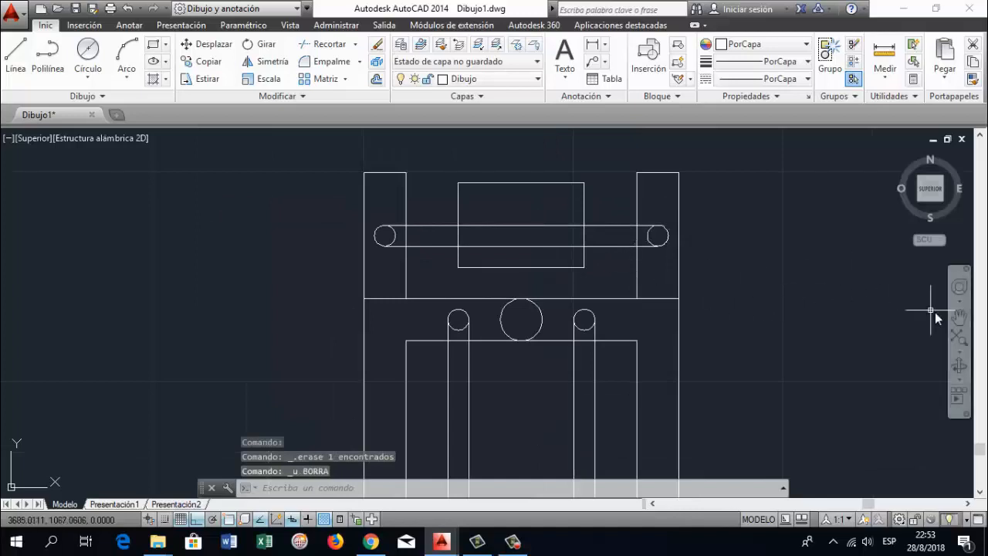
{"action": "left_click", "coordinate": [958, 318]}
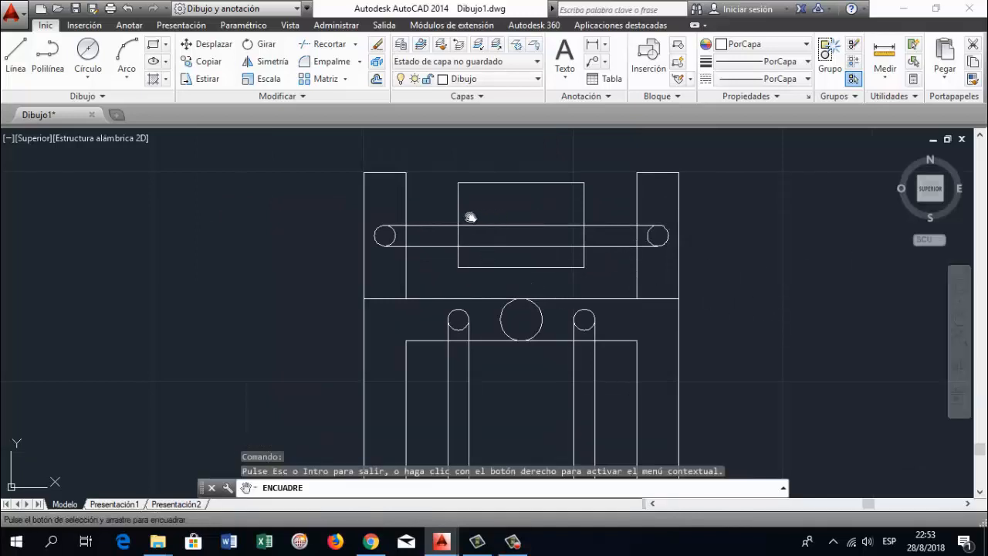
{"action": "key", "text": "Escape"}
{"action": "left_click", "coordinate": [207, 44]}
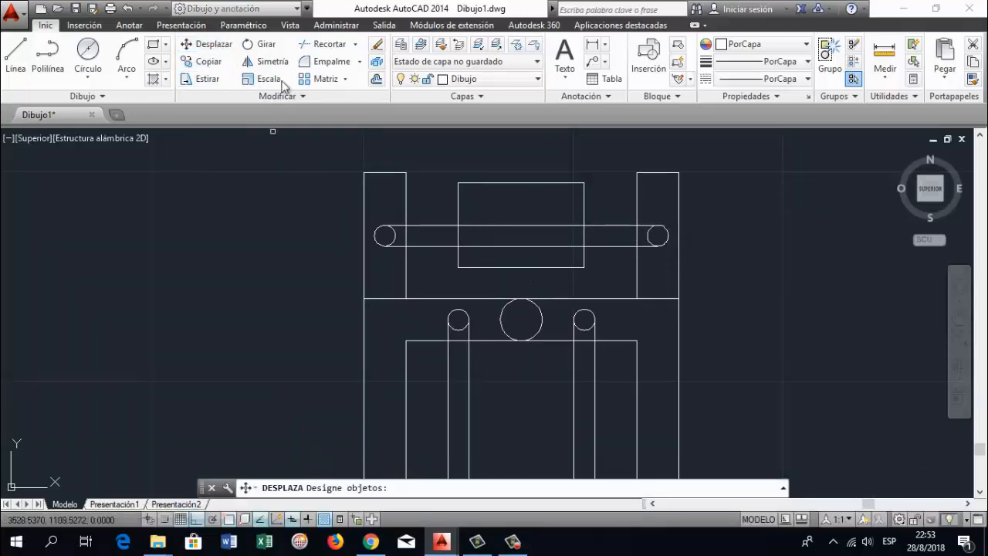
{"action": "left_click", "coordinate": [530, 183]}
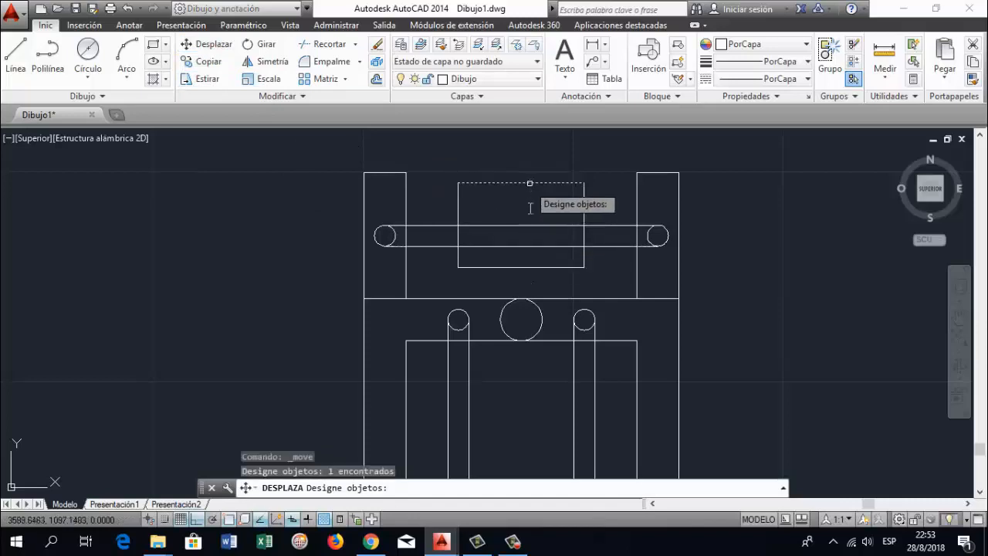
{"action": "left_click", "coordinate": [466, 222]}
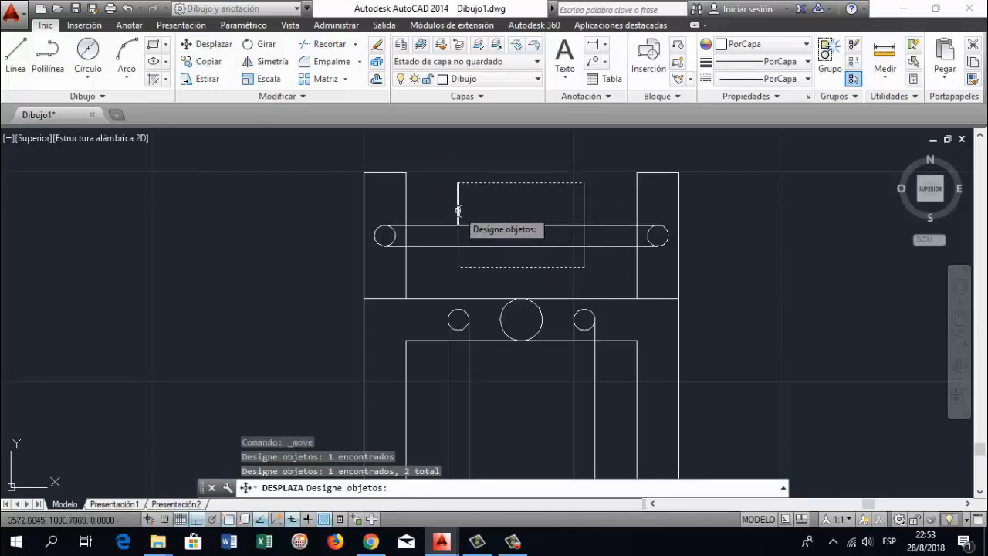
{"action": "left_click", "coordinate": [458, 214]}
{"action": "left_click", "coordinate": [530, 234]}
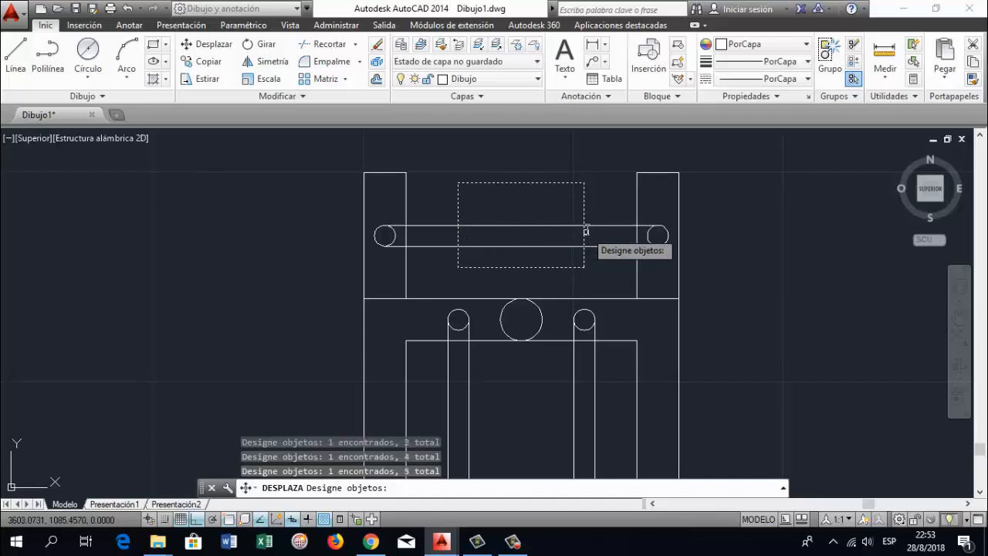
{"action": "key", "text": "Return"}
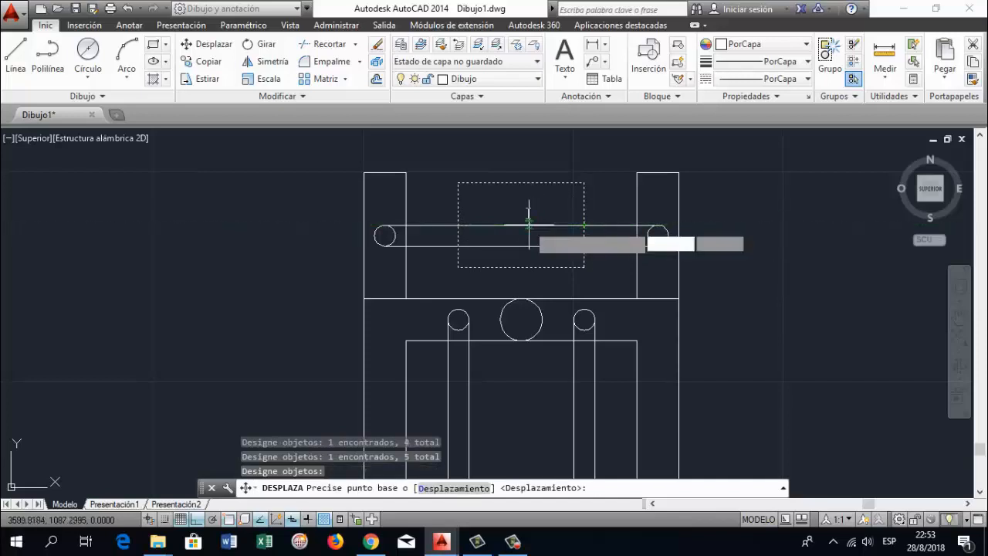
{"action": "left_click", "coordinate": [521, 183]}
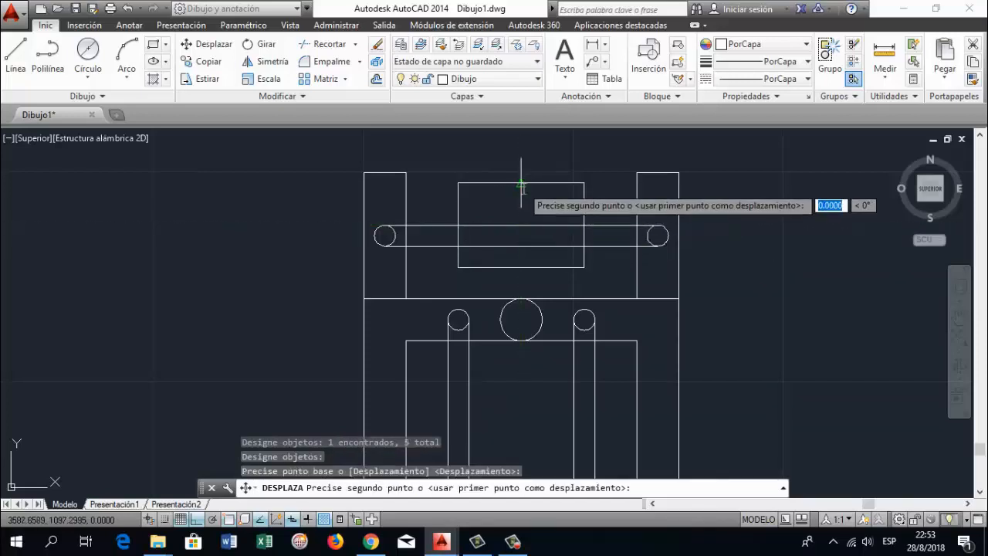
{"action": "left_click", "coordinate": [522, 196]}
Draw a horizontal line across the upper part of the two vertical bars, between their outer edges
{"action": "left_click", "coordinate": [960, 316]}
{"action": "left_click_drag", "start_coordinate": [606, 385], "coordinate": [590, 312]}
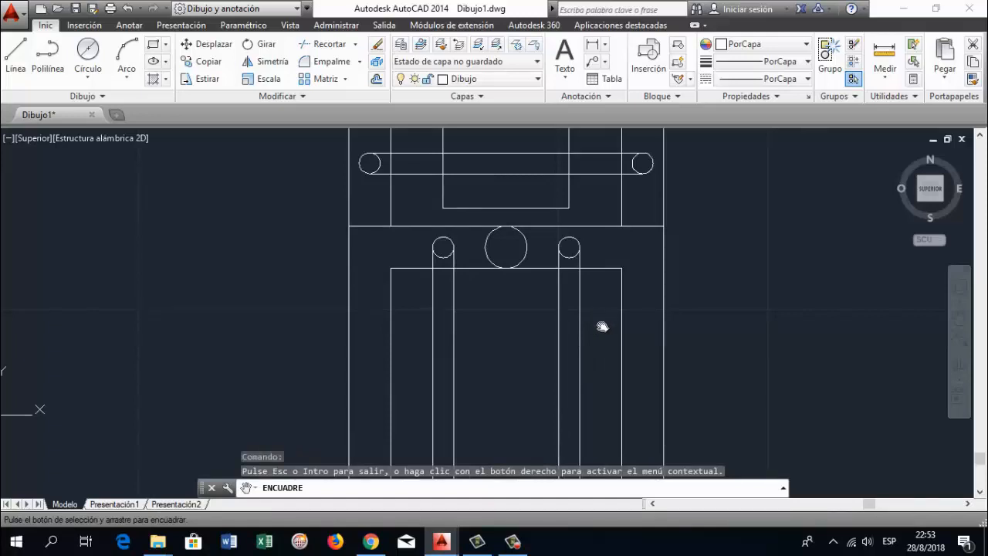
{"action": "scroll", "coordinate": [538, 311], "scroll_direction": "down", "scroll_amount": 2}
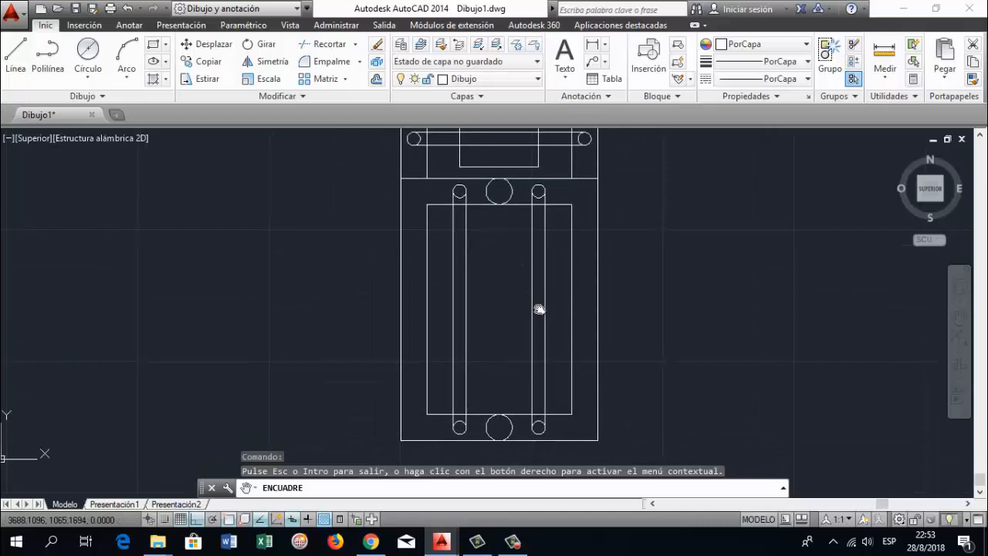
{"action": "mouse_move", "coordinate": [484, 261]}
{"action": "left_mouse_down"}
{"action": "mouse_move", "coordinate": [496, 281]}
{"action": "mouse_move", "coordinate": [437, 279]}
{"action": "left_mouse_up"}
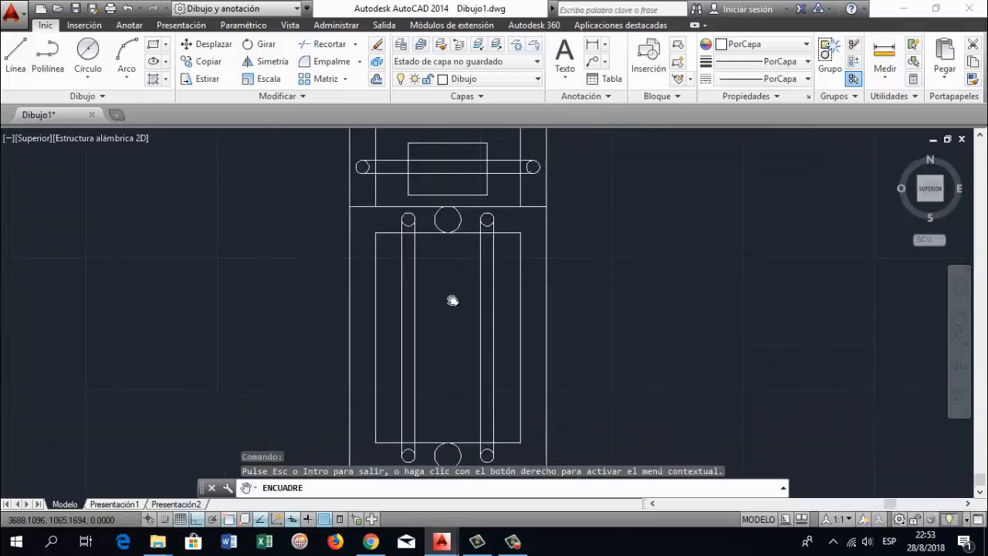
{"action": "left_click", "coordinate": [15, 51]}
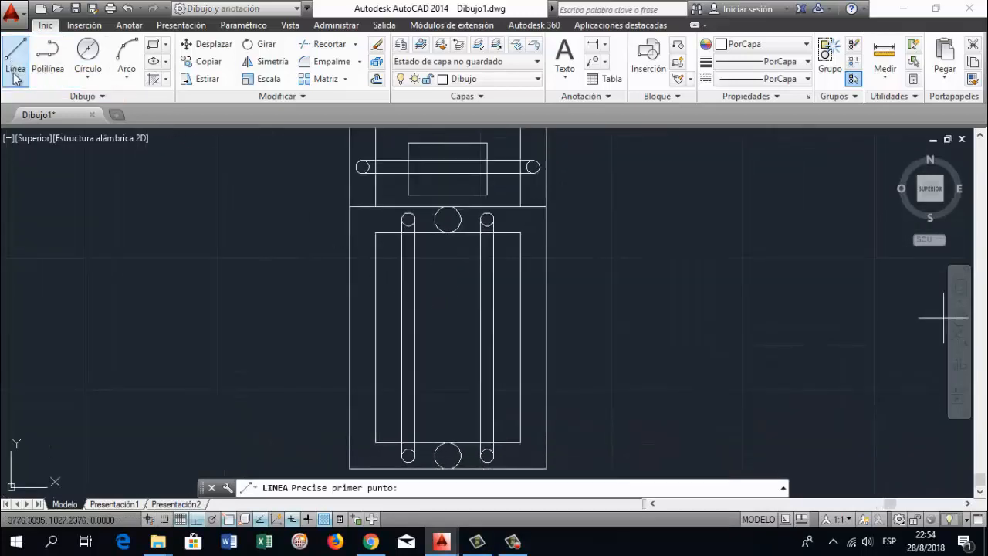
{"action": "left_click", "coordinate": [403, 310]}
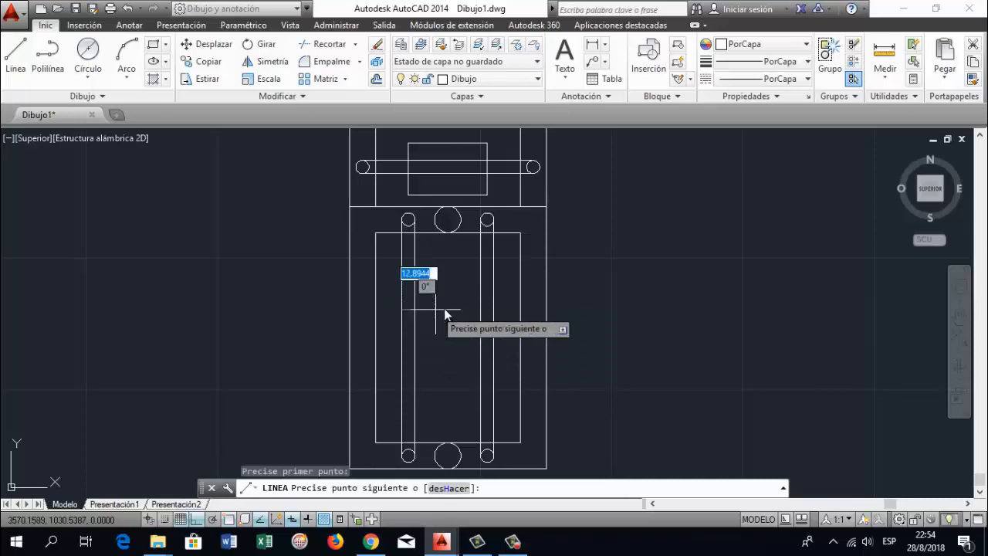
{"action": "left_click", "coordinate": [494, 311]}
{"action": "key", "text": "Return"}
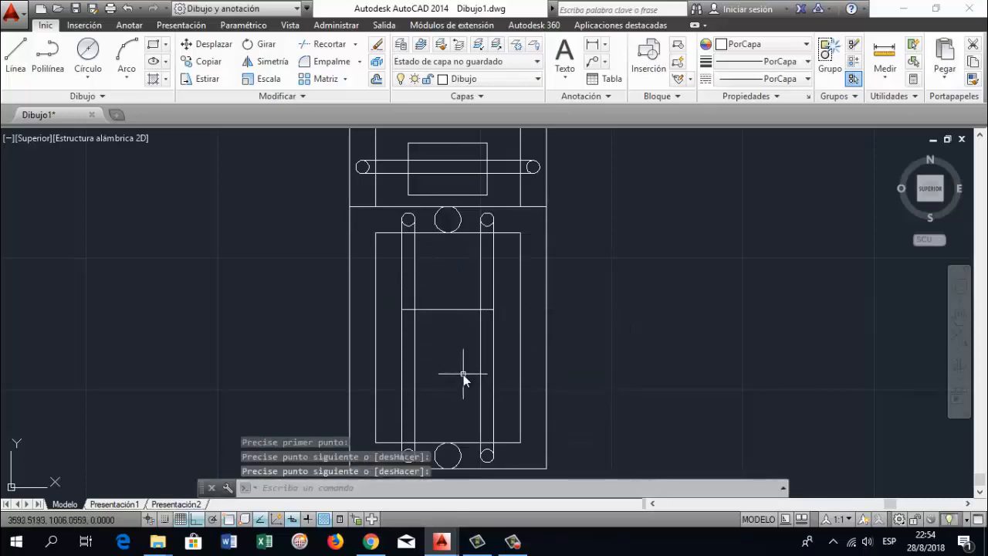
Draw a second horizontal line across the lower part of the vertical bars, between their outer edges
{"action": "key", "text": "Return"}
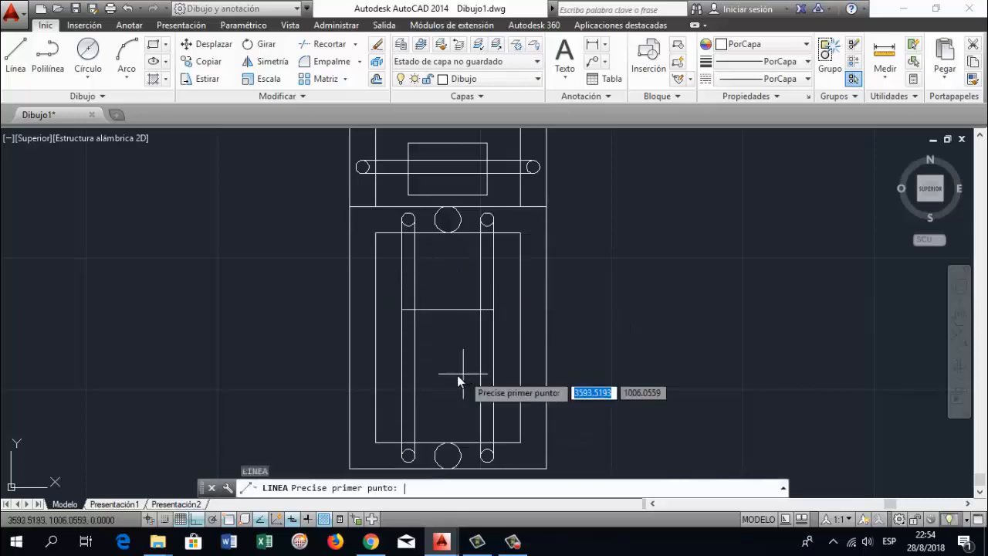
{"action": "left_click", "coordinate": [404, 388]}
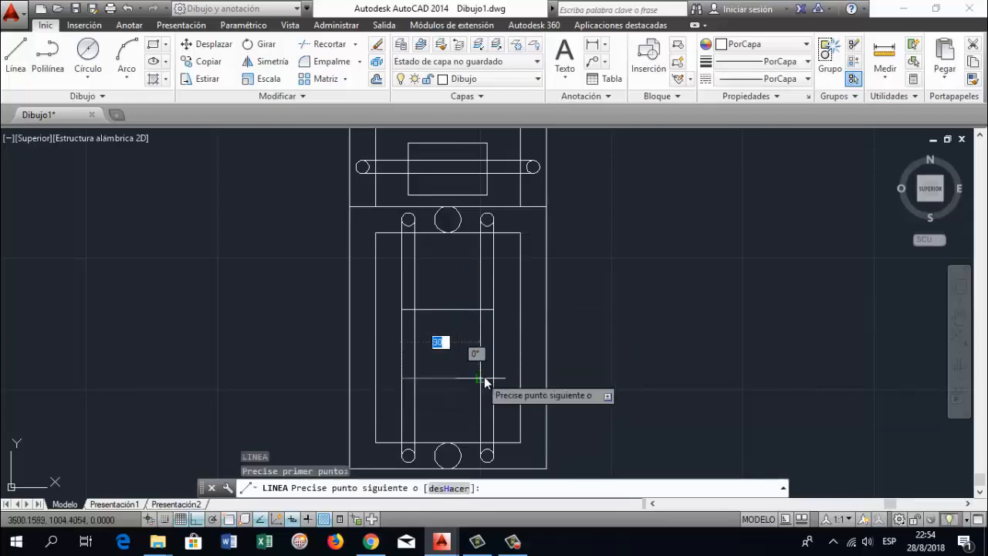
{"action": "left_click", "coordinate": [492, 377]}
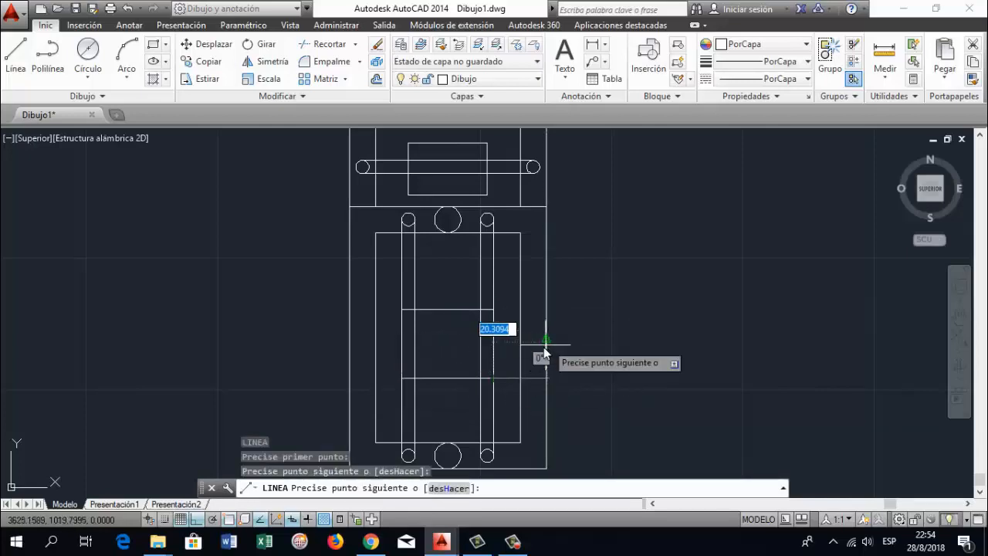
{"action": "key", "text": "Return"}
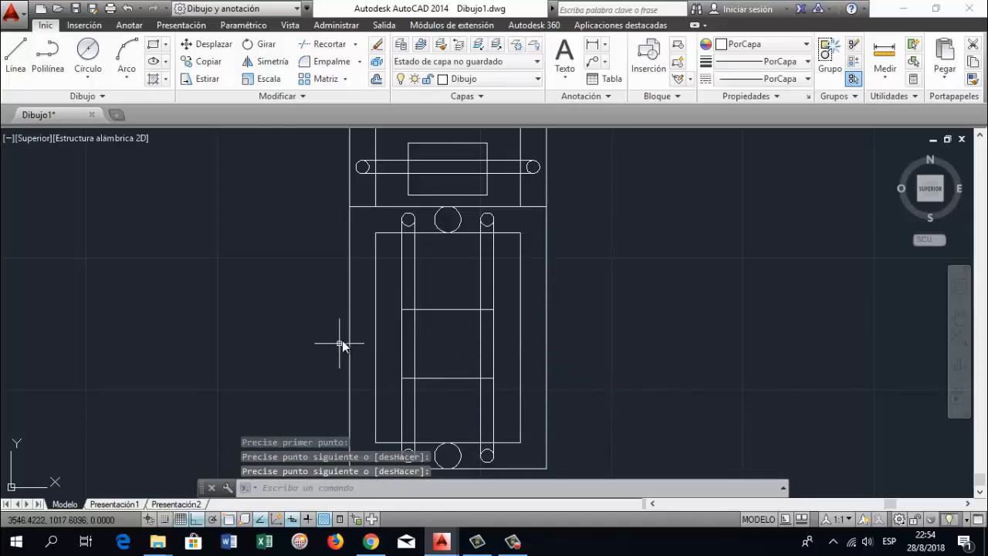
Move the upper large circle 5 mm down so its centre lies on the inner rectangle's upper edge
{"action": "scroll", "coordinate": [548, 294], "scroll_direction": "down", "scroll_amount": 2}
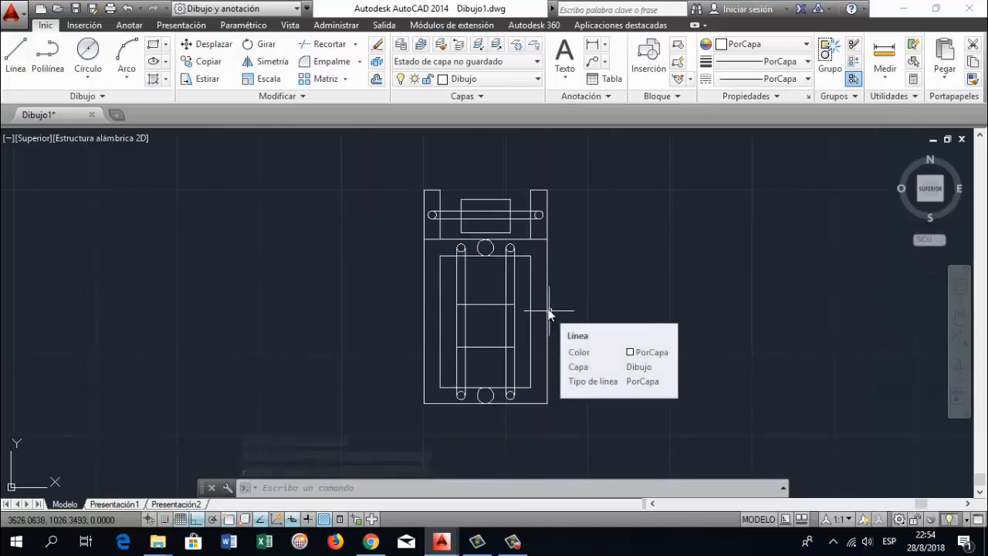
{"action": "left_click", "coordinate": [960, 315]}
{"action": "scroll", "coordinate": [520, 326], "scroll_direction": "up", "scroll_amount": 4}
{"action": "left_click_drag", "start_coordinate": [468, 253], "coordinate": [469, 362]}
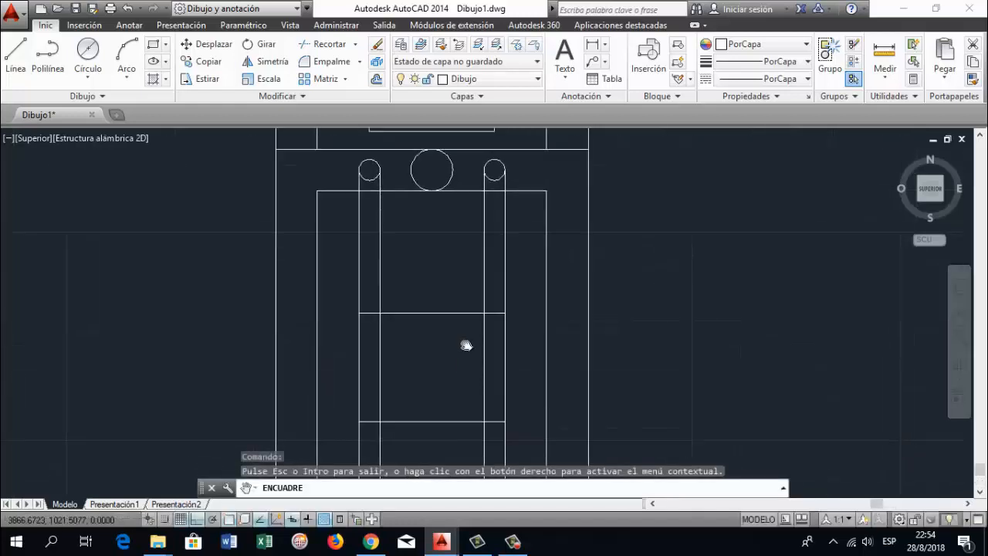
{"action": "left_click_drag", "start_coordinate": [440, 244], "coordinate": [436, 289]}
{"action": "key", "text": "Escape"}
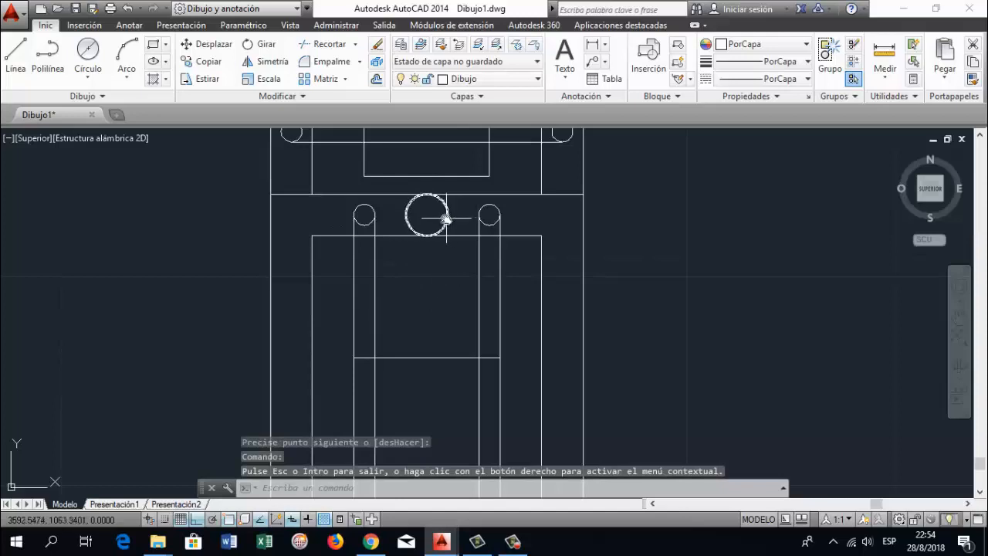
{"action": "left_click", "coordinate": [446, 209]}
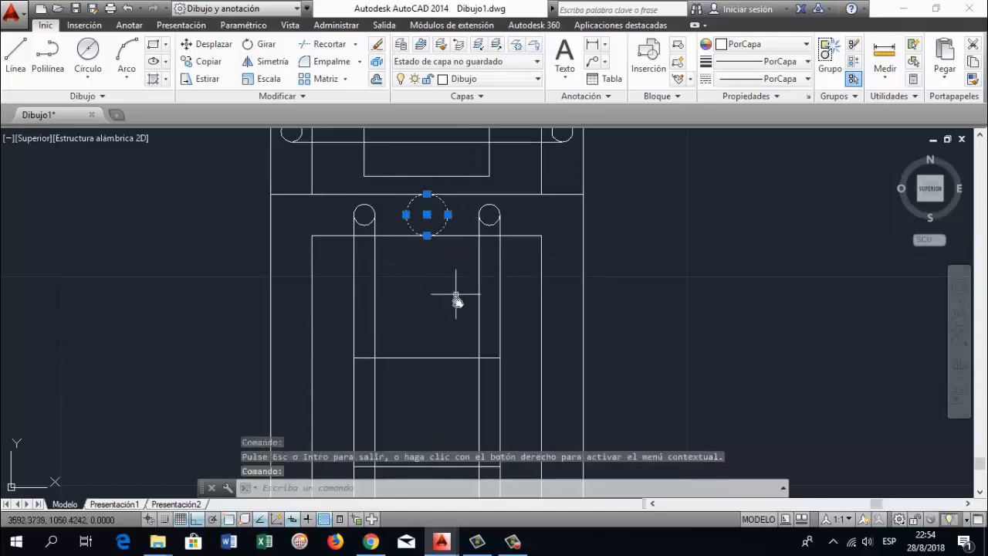
{"action": "left_click", "coordinate": [427, 214]}
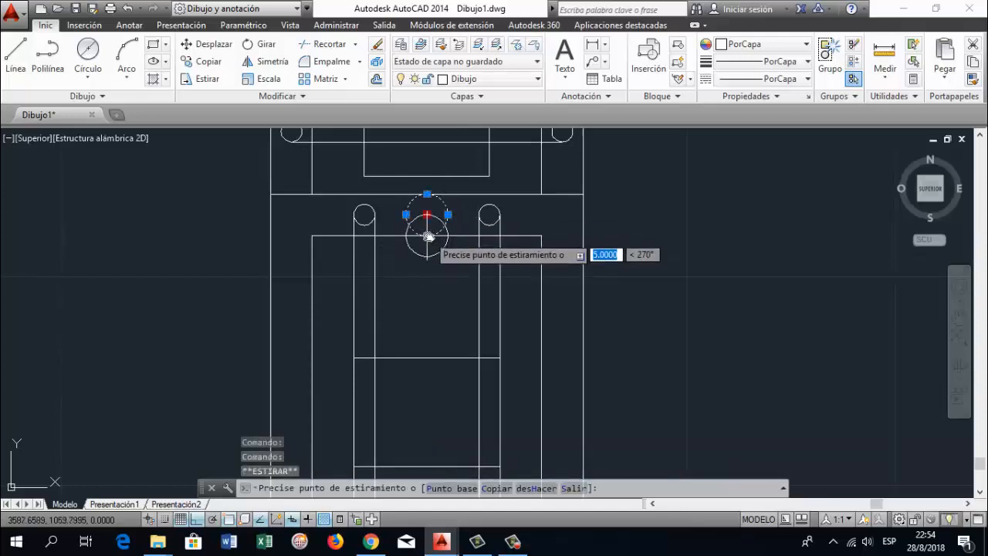
{"action": "left_click", "coordinate": [427, 235]}
{"action": "middle_click_drag", "start_coordinate": [544, 245], "coordinate": [544, 245]}
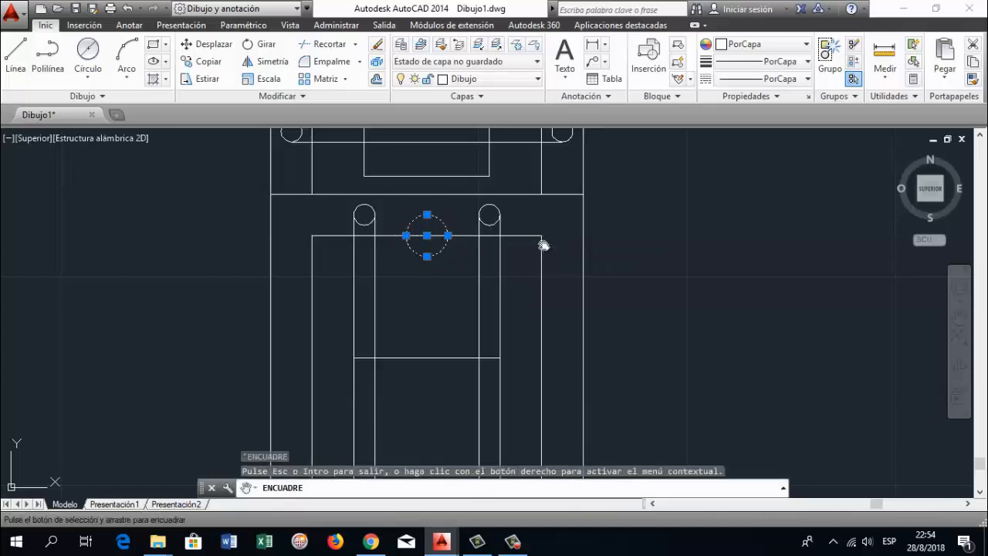
{"action": "key", "text": "Escape"}
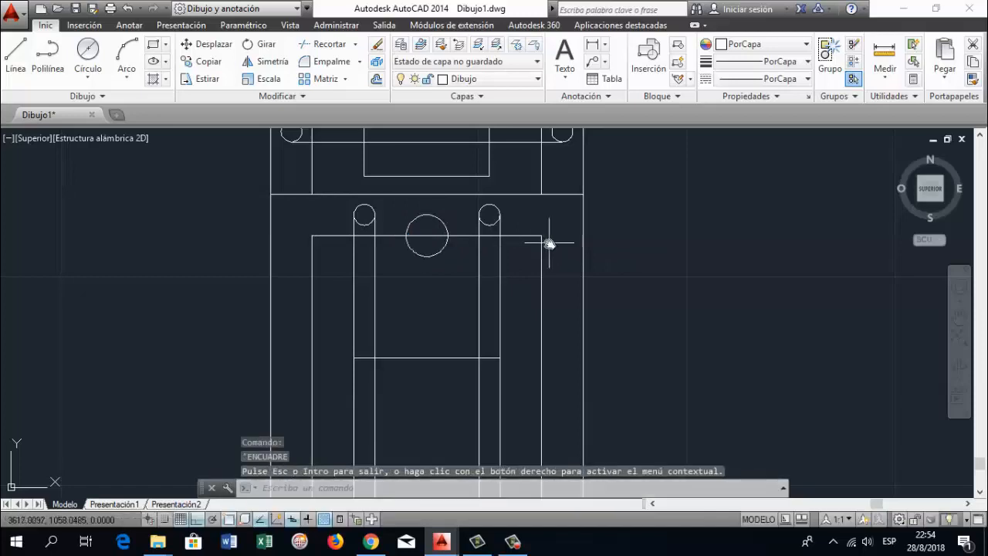
Trim the upper large circle's lower half and the parts of the inner rectangle's upper edge inside the two vertical bars
{"action": "type", "text": "RECORTA"}
{"action": "key", "text": "Return"}
{"action": "key", "text": "Return"}
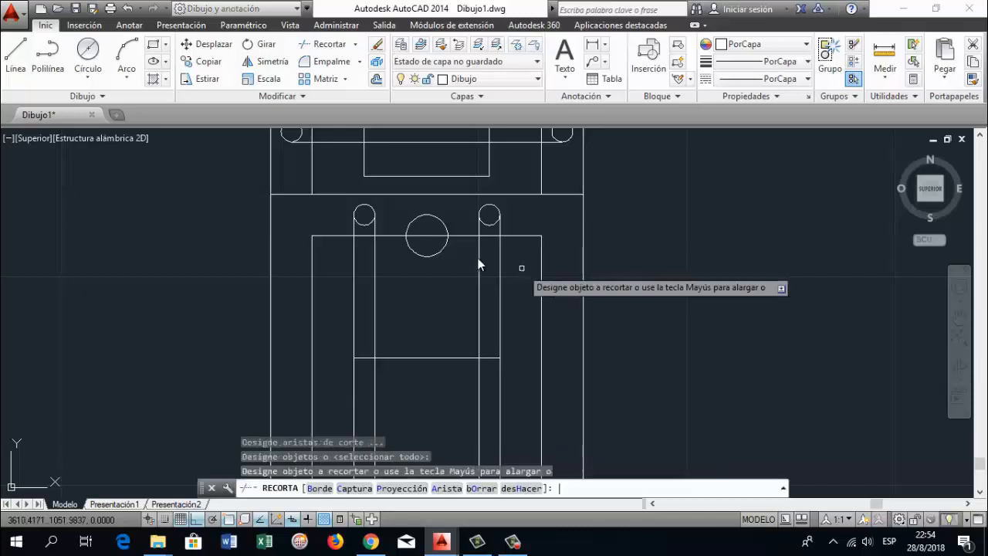
{"action": "left_click", "coordinate": [417, 254]}
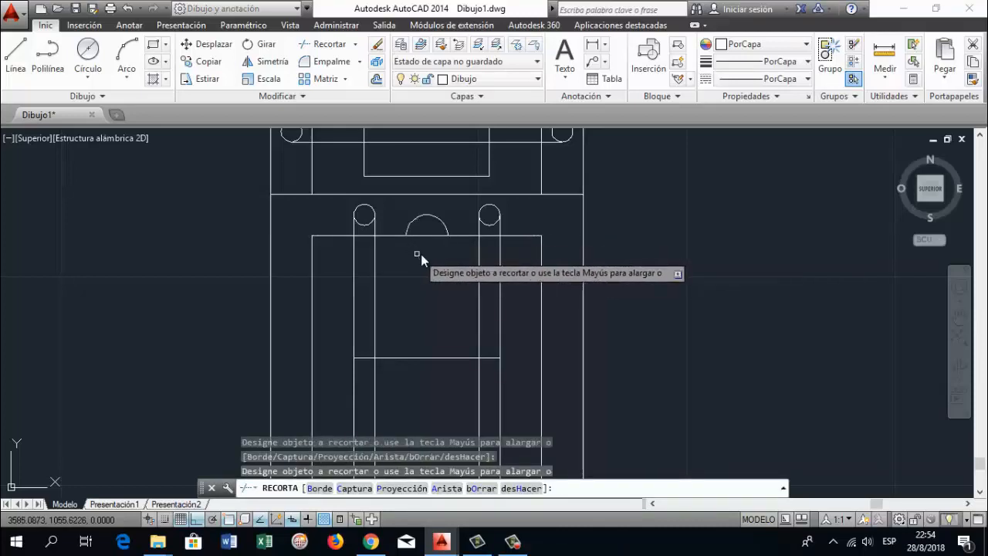
{"action": "left_click", "coordinate": [367, 237]}
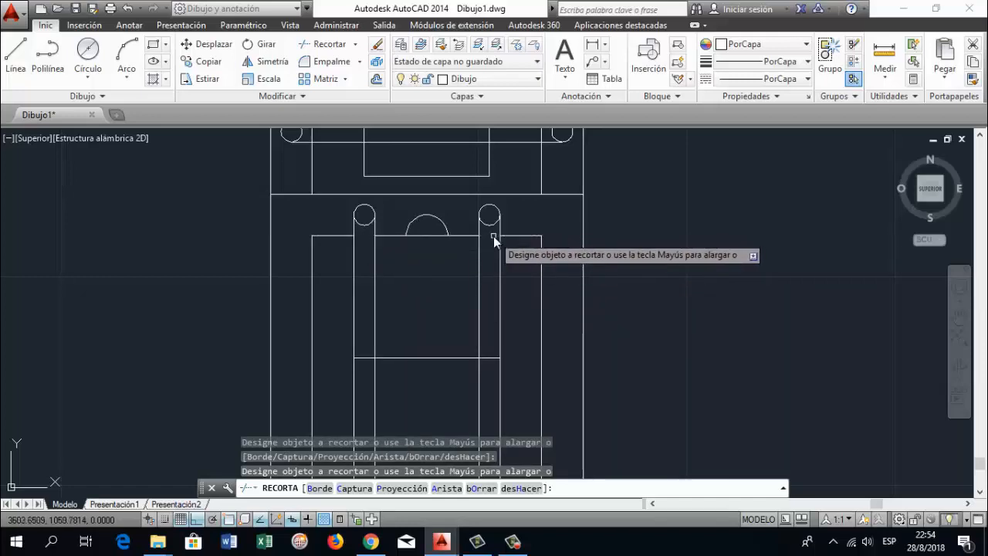
{"action": "left_click", "coordinate": [494, 237]}
{"action": "key", "text": "Return"}
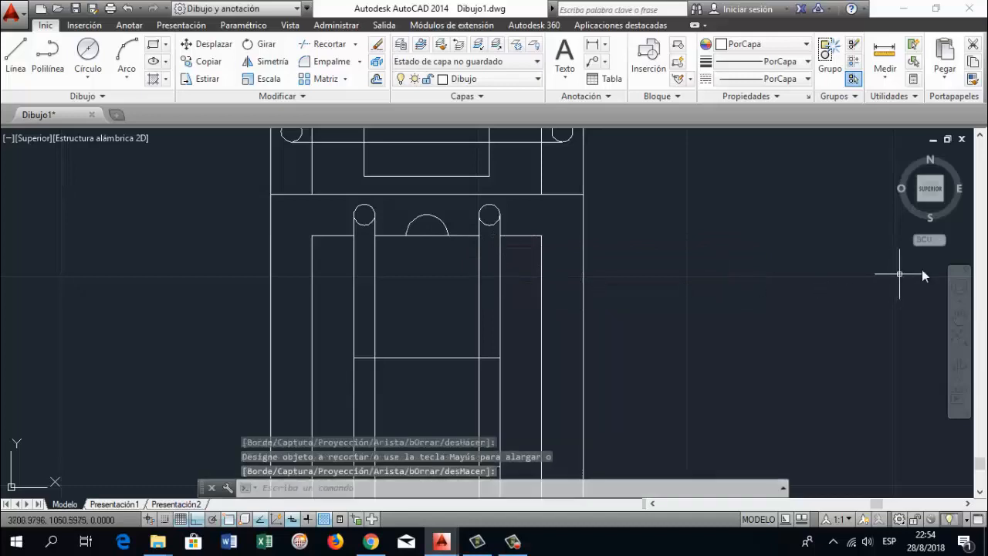
Trim the parts of the inner rectangle's lower edge that lie inside the two vertical bars
{"action": "left_click", "coordinate": [960, 317]}
{"action": "mouse_move", "coordinate": [479, 312]}
{"action": "left_mouse_down"}
{"action": "mouse_move", "coordinate": [488, 355]}
{"action": "mouse_move", "coordinate": [453, 368]}
{"action": "mouse_move", "coordinate": [473, 363]}
{"action": "left_mouse_up"}
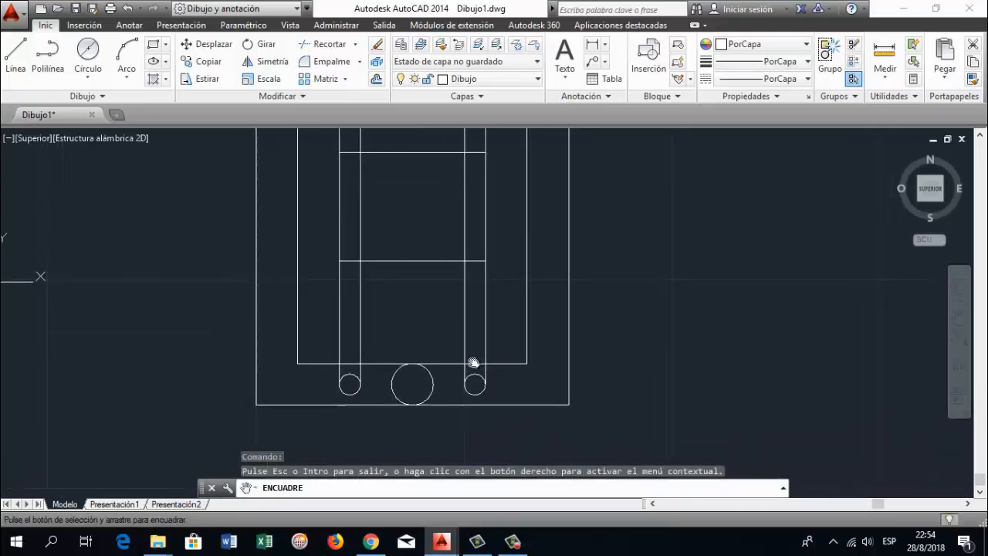
{"action": "key", "text": "Escape"}
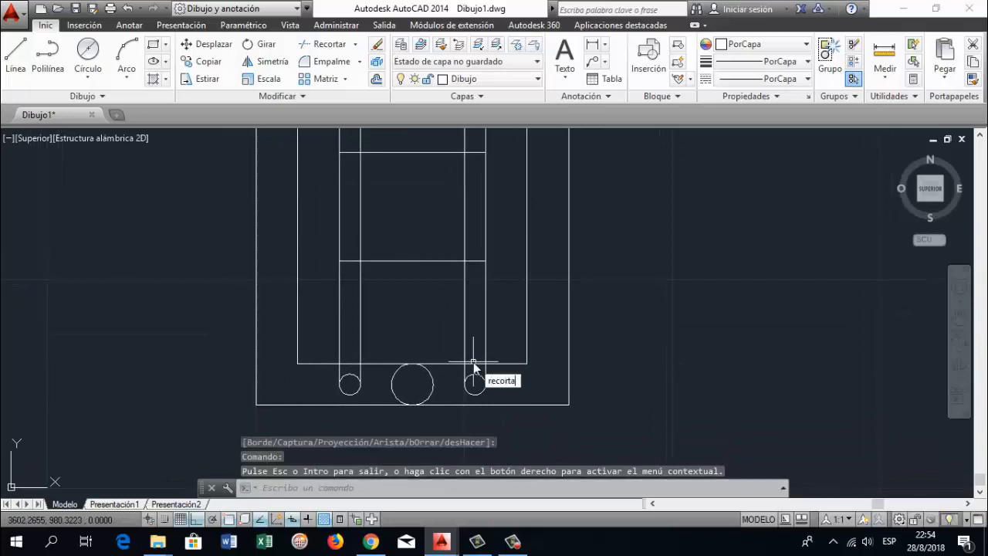
{"action": "key", "text": "Return"}
{"action": "key", "text": "Return"}
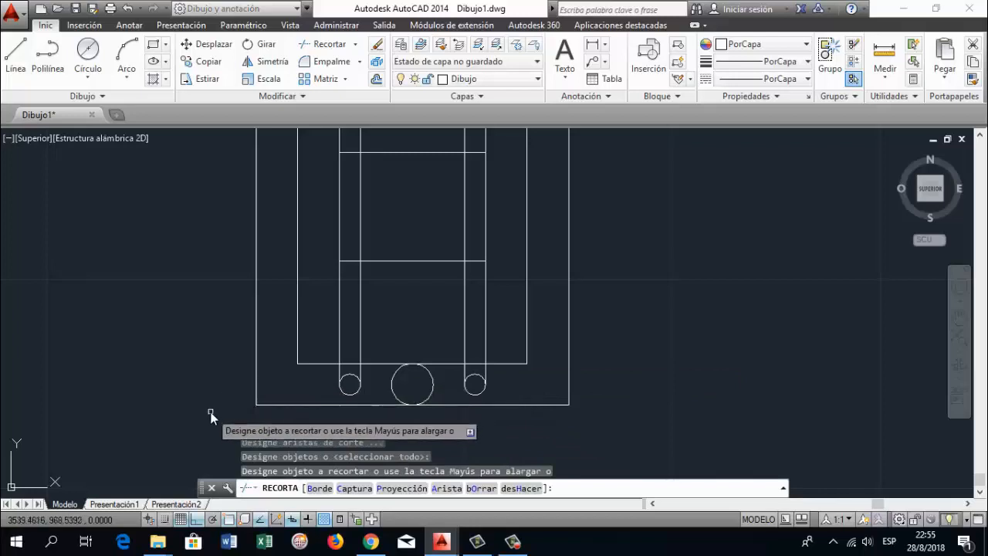
{"action": "left_click", "coordinate": [349, 366]}
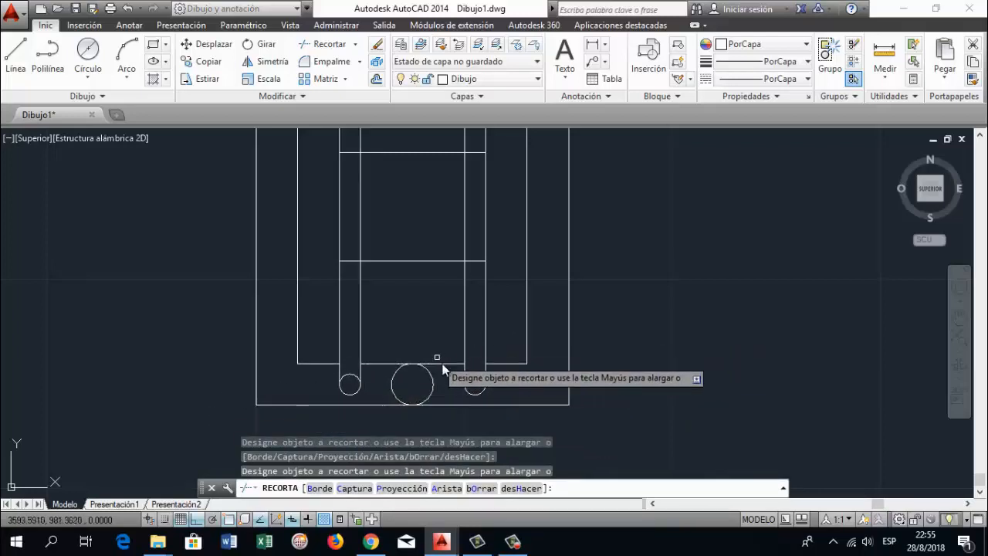
{"action": "key", "text": "Return"}
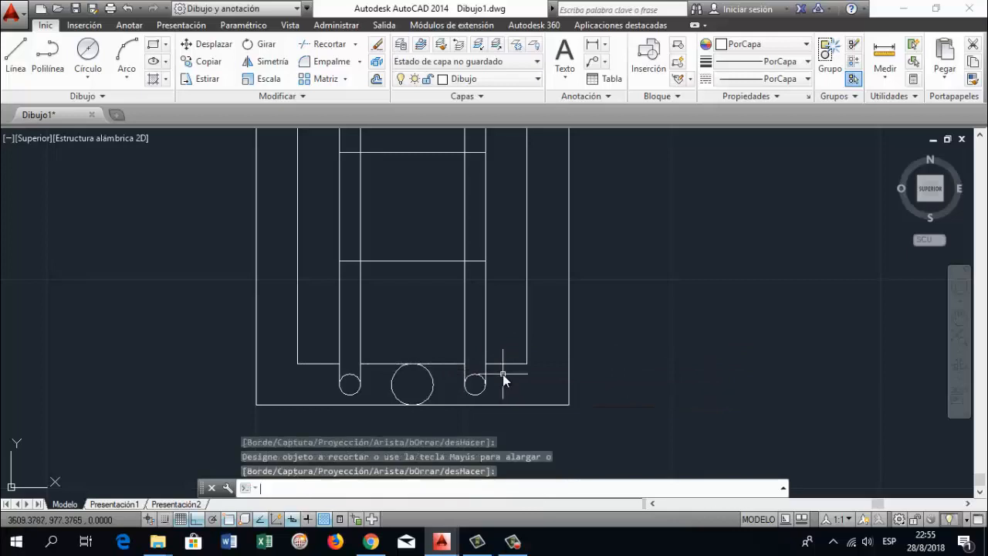
Move the lower large circle up so its centre lies on the inner rectangle's lower edge
{"action": "type", "text": "DESPLAZA"}
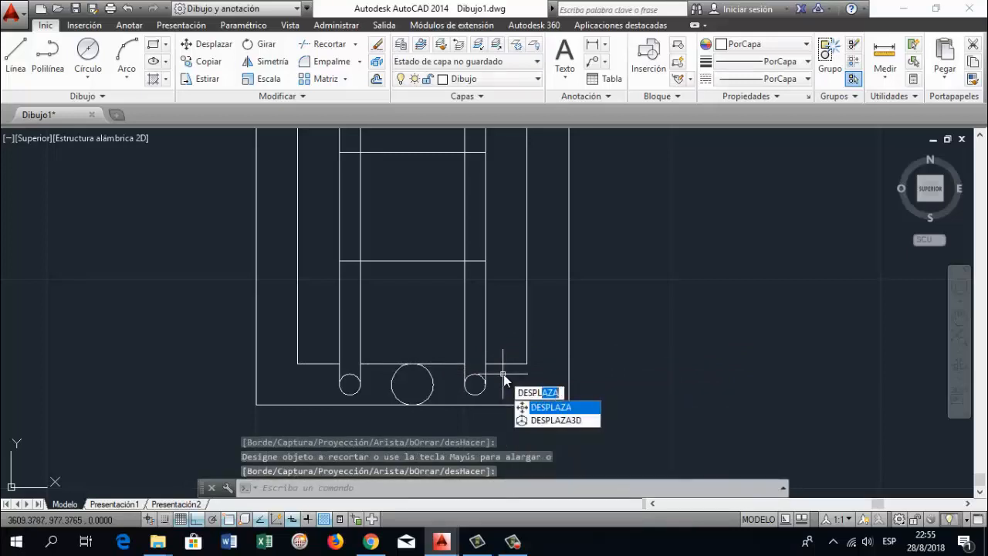
{"action": "key", "text": "Return"}
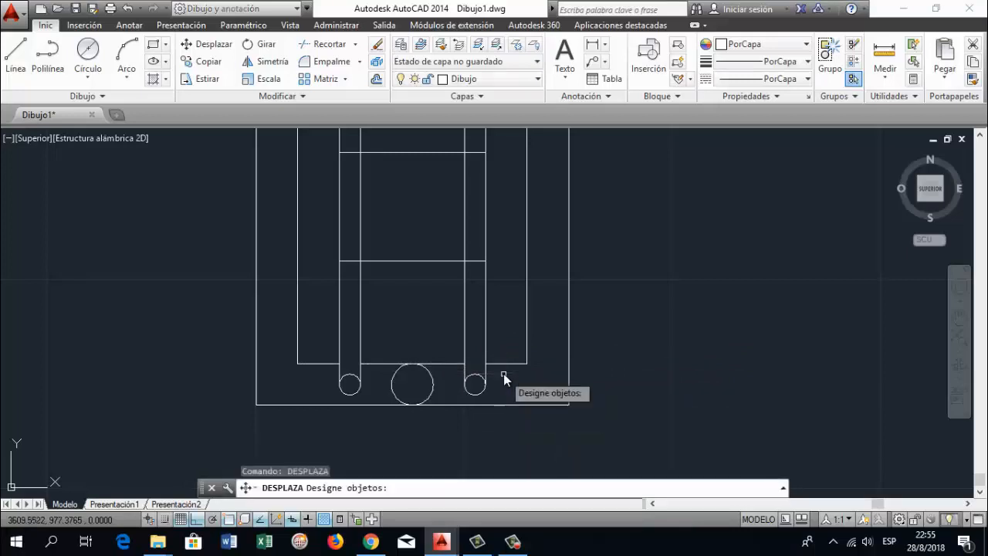
{"action": "left_click", "coordinate": [430, 380]}
{"action": "key", "text": "Return"}
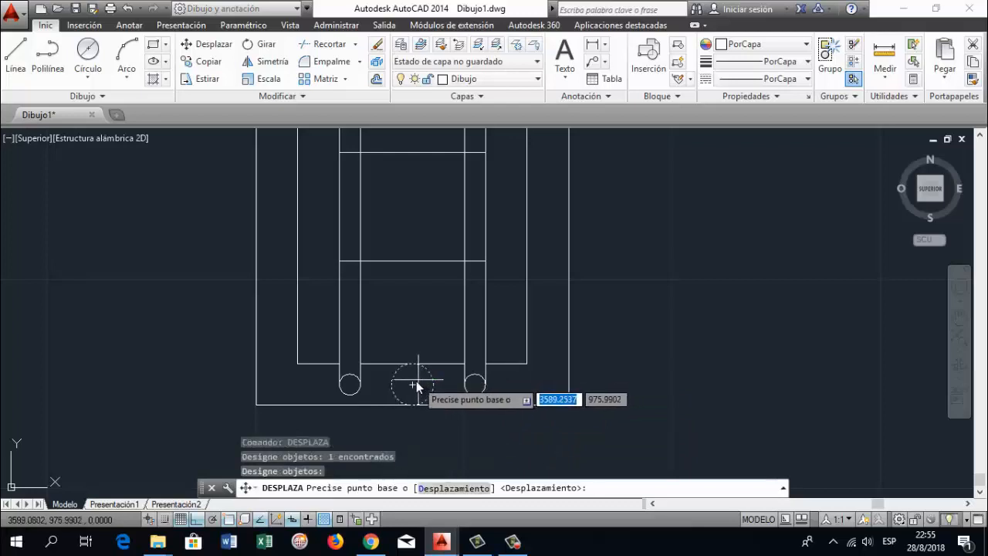
{"action": "left_click", "coordinate": [411, 385]}
{"action": "left_click", "coordinate": [413, 362]}
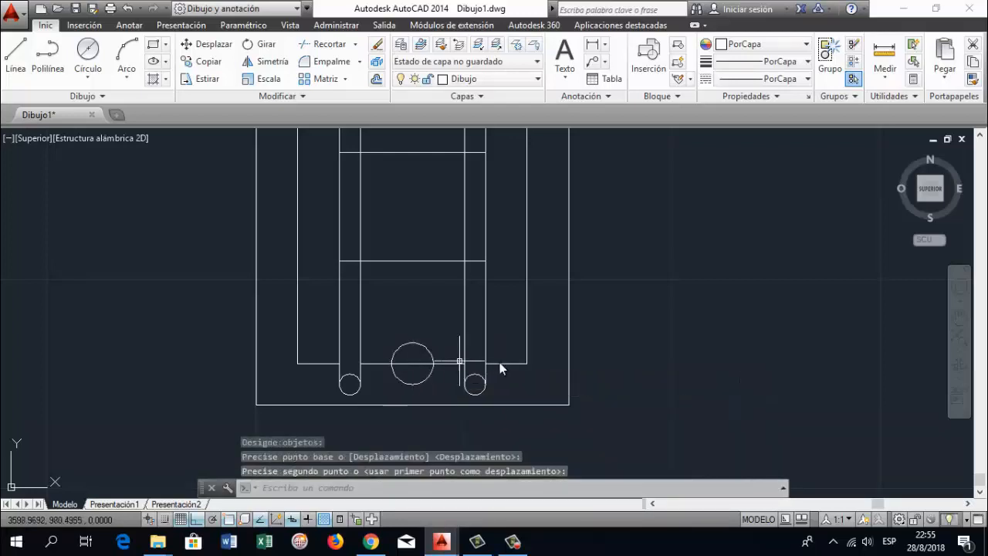
{"action": "key", "text": "Return"}
{"action": "type", "text": "recorta"}
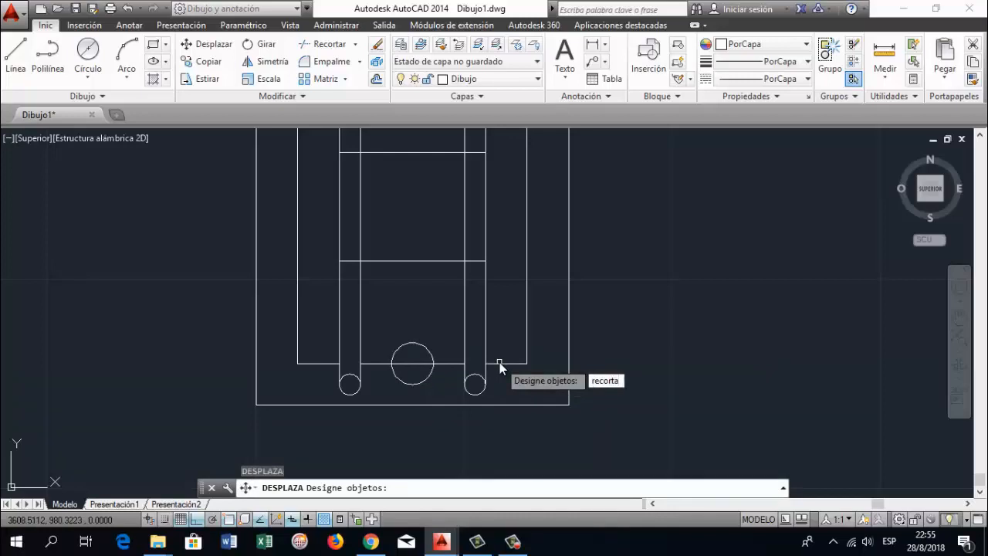
{"action": "key", "text": "Escape"}
{"action": "key", "text": "Escape"}
{"action": "key", "text": "Escape"}
{"action": "key", "text": "Escape"}
Trim the lower large circle's upper half and the part of the inner rectangle's lower edge crossing it
{"action": "type", "text": "recorta"}
{"action": "key", "text": "Return"}
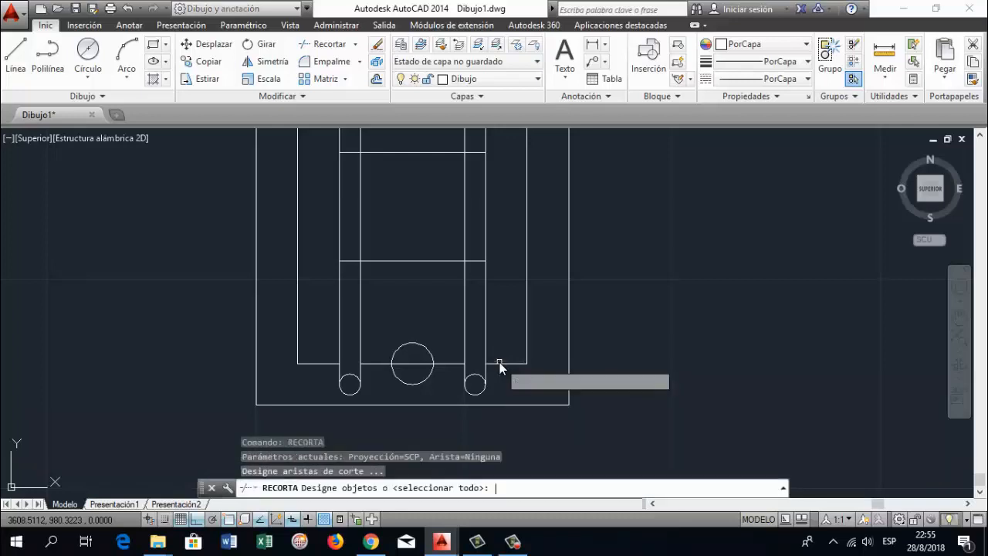
{"action": "key", "text": "Return"}
{"action": "left_click", "coordinate": [413, 364]}
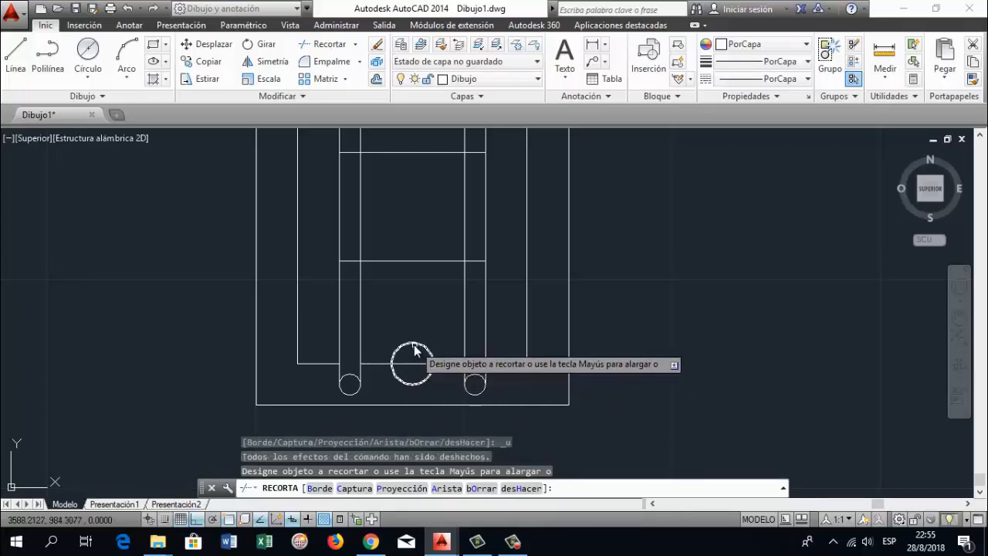
{"action": "left_click", "coordinate": [413, 344]}
{"action": "left_click", "coordinate": [413, 364]}
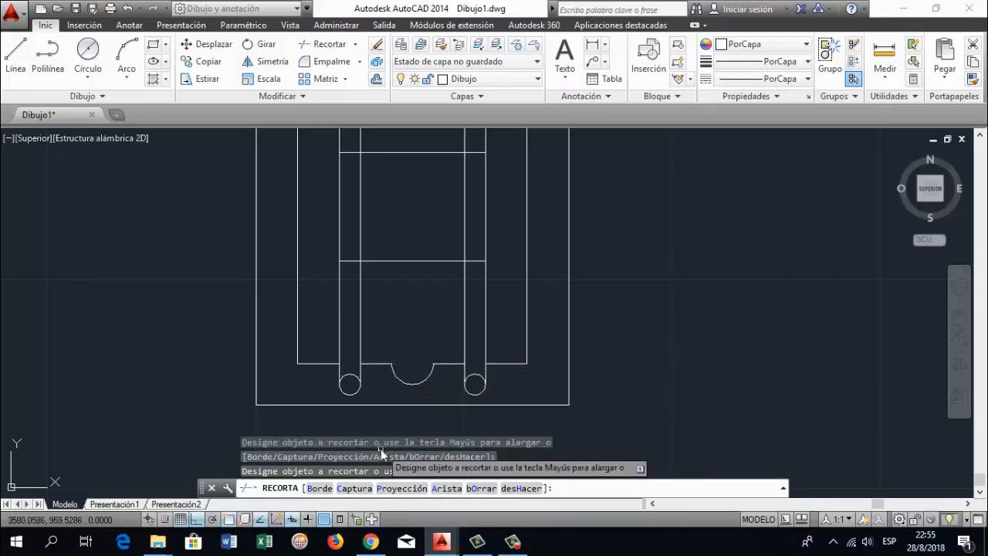
{"action": "key", "text": "Return"}
Draw a horizontal line between the frame's outer edges, passing through the small circles at the upper ends of the vertical bars
{"action": "scroll", "coordinate": [560, 270], "scroll_direction": "down", "scroll_amount": 5}
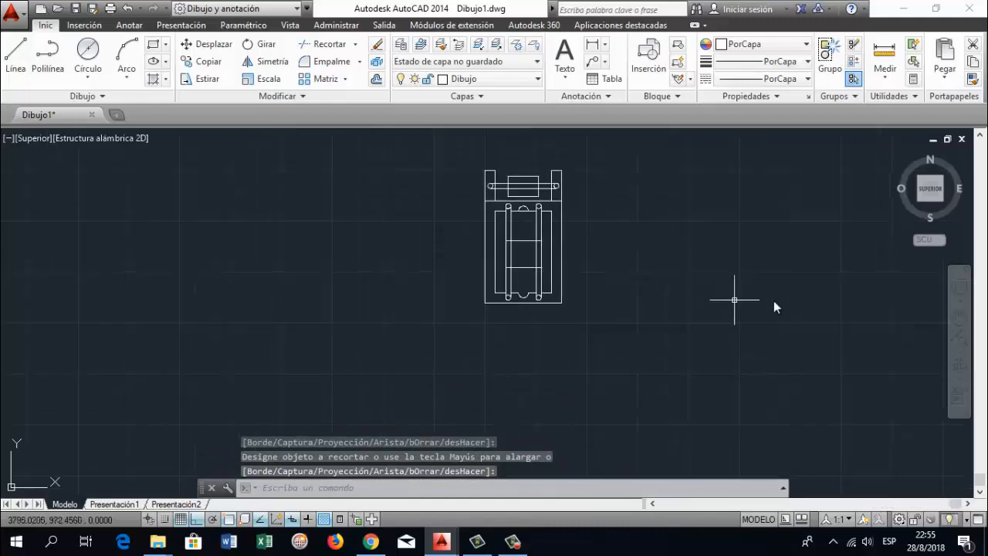
{"action": "mouse_move", "coordinate": [560, 232]}
{"action": "left_mouse_down"}
{"action": "mouse_move", "coordinate": [501, 251]}
{"action": "mouse_move", "coordinate": [488, 282]}
{"action": "left_mouse_up"}
{"action": "scroll", "coordinate": [518, 251], "scroll_direction": "up", "scroll_amount": 2}
{"action": "scroll", "coordinate": [496, 271], "scroll_direction": "up", "scroll_amount": 2}
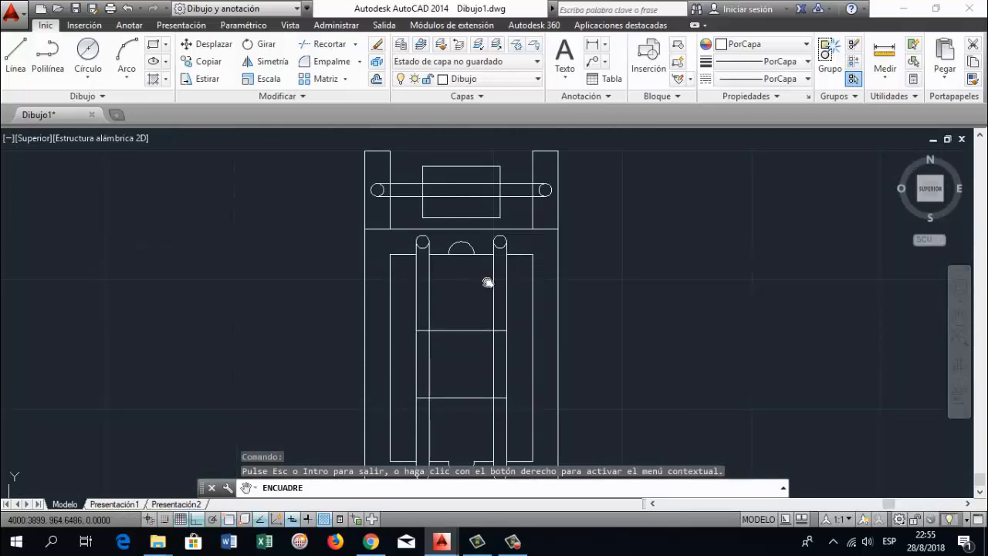
{"action": "left_click_drag", "start_coordinate": [502, 280], "coordinate": [496, 249]}
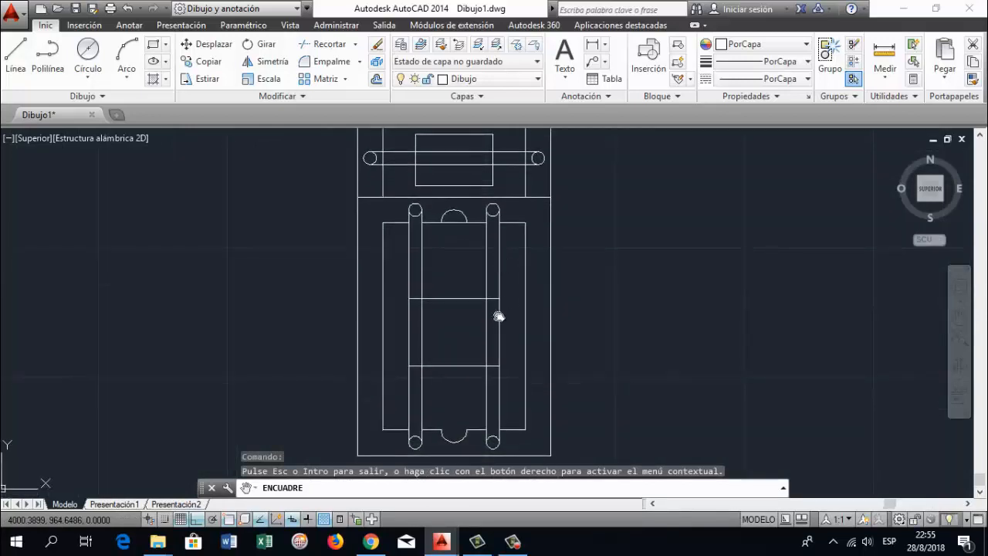
{"action": "key", "text": "Escape"}
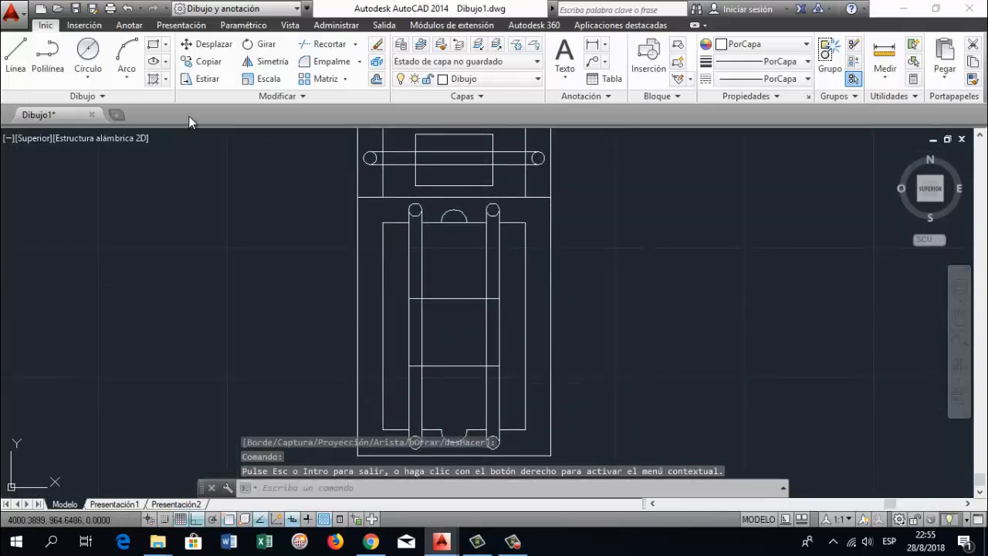
{"action": "left_click", "coordinate": [17, 68]}
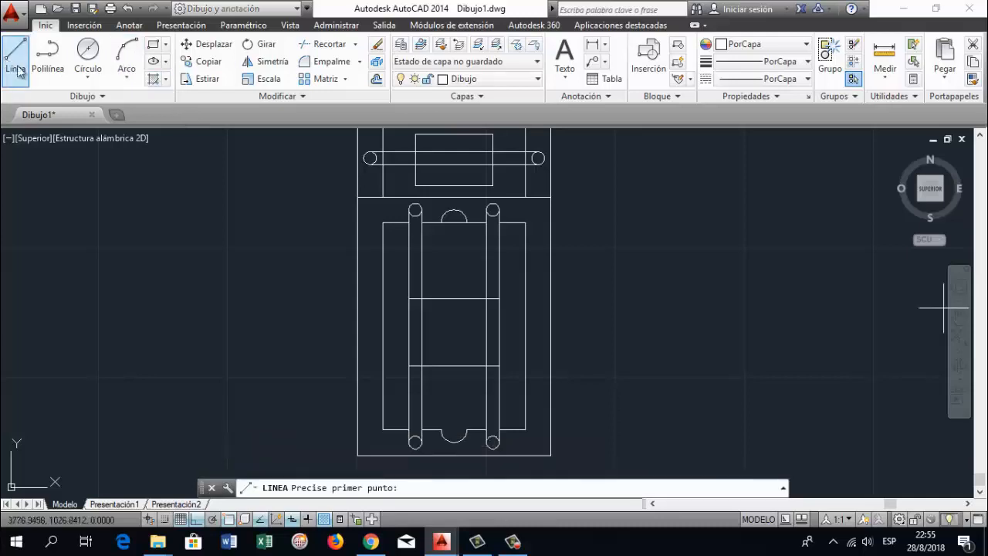
{"action": "left_click", "coordinate": [356, 208]}
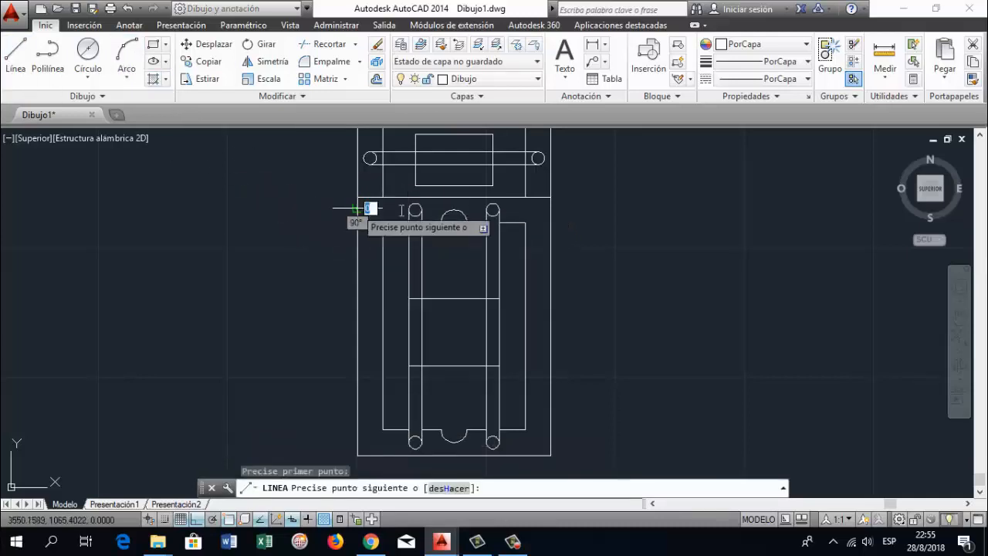
{"action": "left_click", "coordinate": [551, 208]}
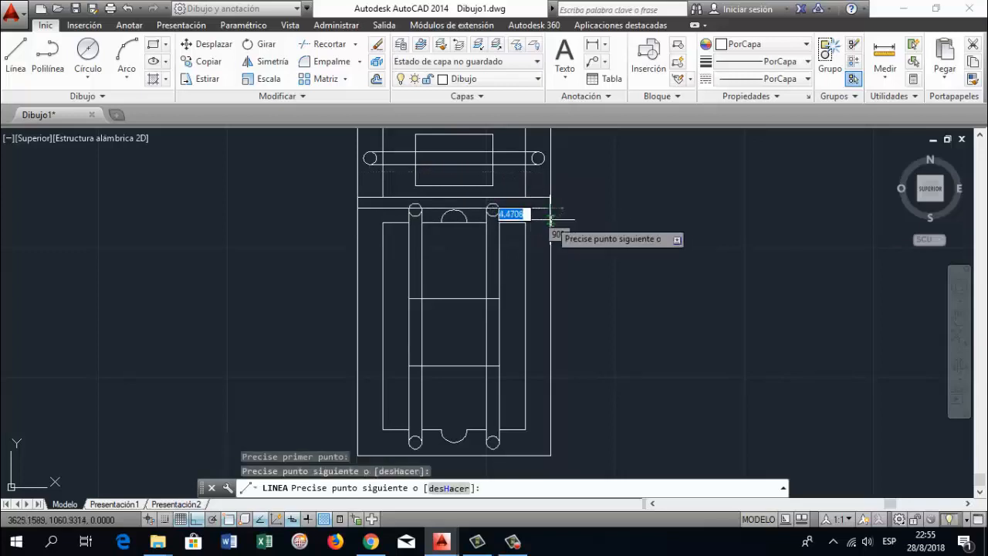
{"action": "key", "text": "Return"}
Offset the new horizontal line 1 mm upward
{"action": "type", "text": "DE"}
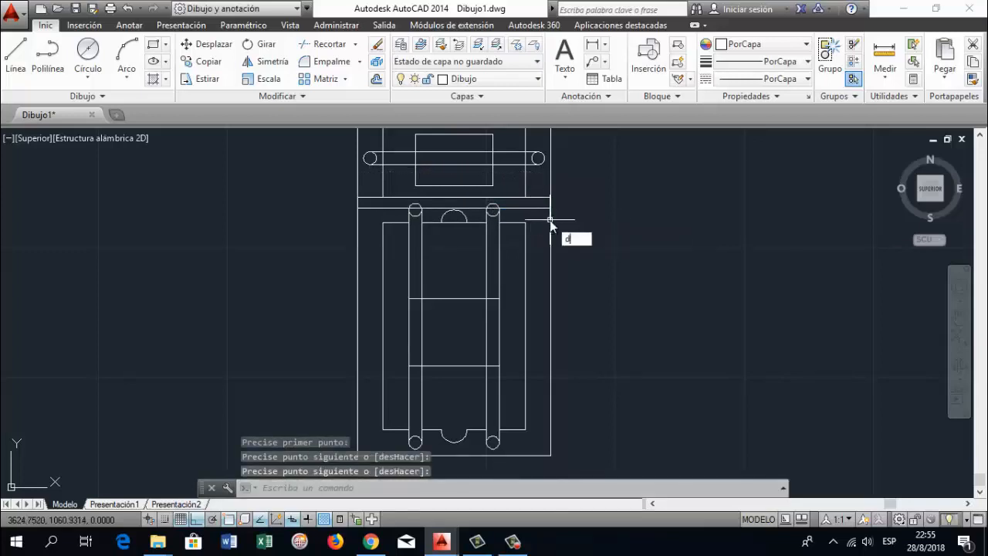
{"action": "type", "text": "sfase"}
{"action": "key", "text": "Return"}
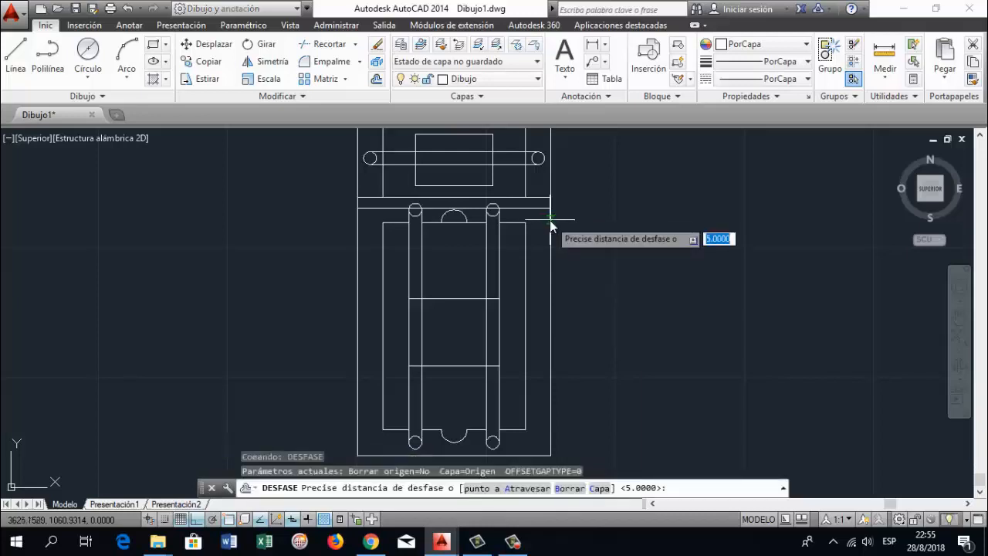
{"action": "type", "text": "1"}
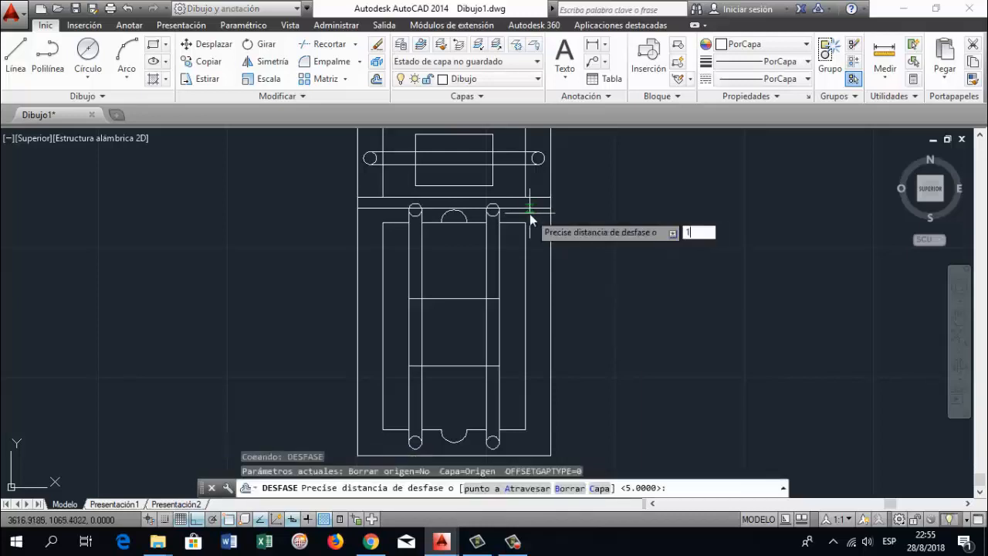
{"action": "key", "text": "Return"}
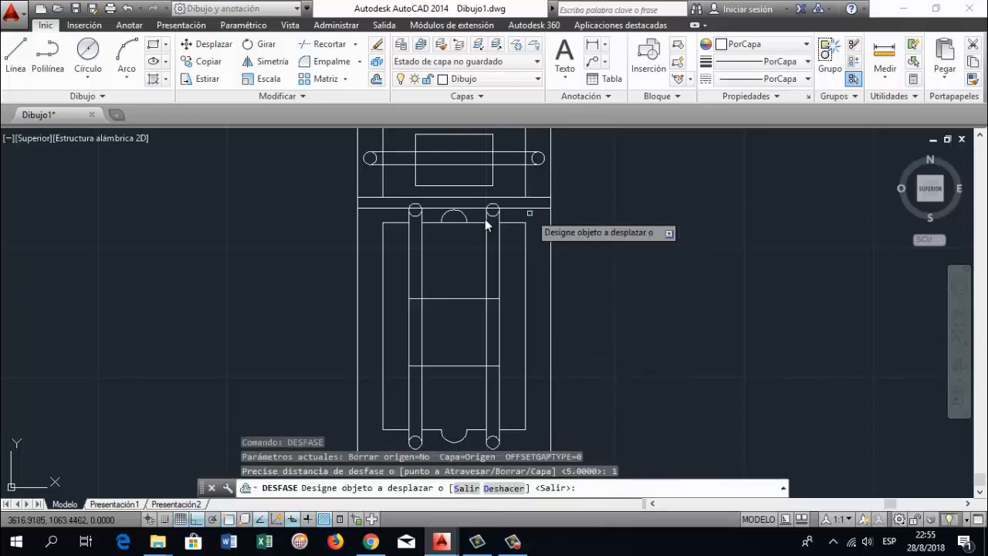
{"action": "left_click", "coordinate": [386, 208]}
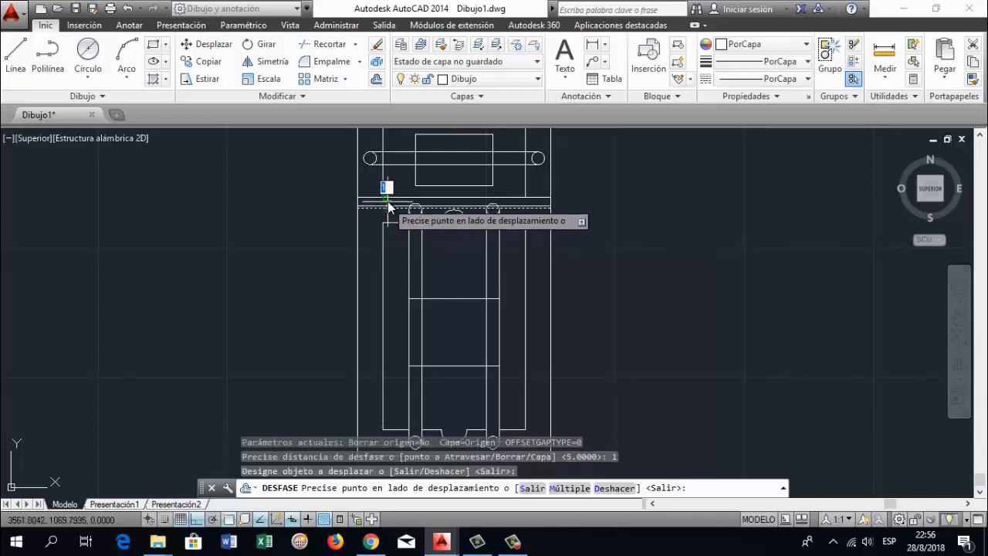
{"action": "left_click", "coordinate": [387, 192]}
Offset three more parallel lines at 1 mm spacing, one below the original line and two above the upper copy
{"action": "scroll", "coordinate": [388, 207], "scroll_direction": "up", "scroll_amount": 4}
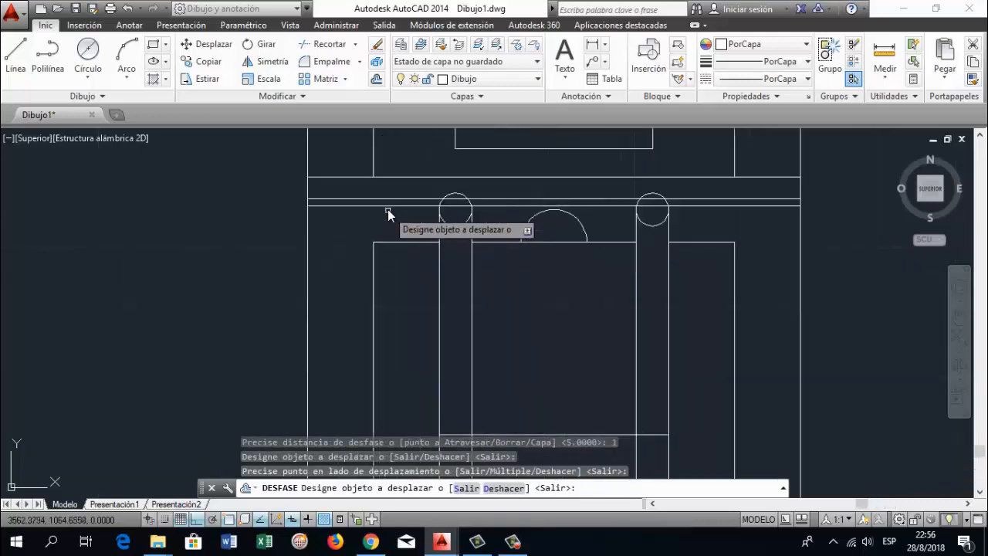
{"action": "left_click", "coordinate": [387, 205]}
{"action": "left_click", "coordinate": [390, 218]}
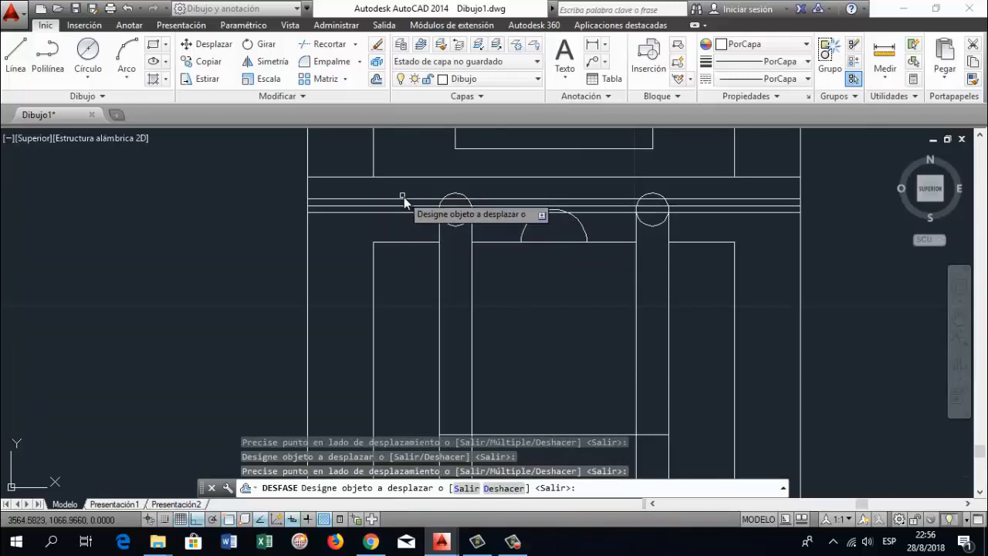
{"action": "left_click", "coordinate": [404, 199]}
{"action": "left_click", "coordinate": [409, 182]}
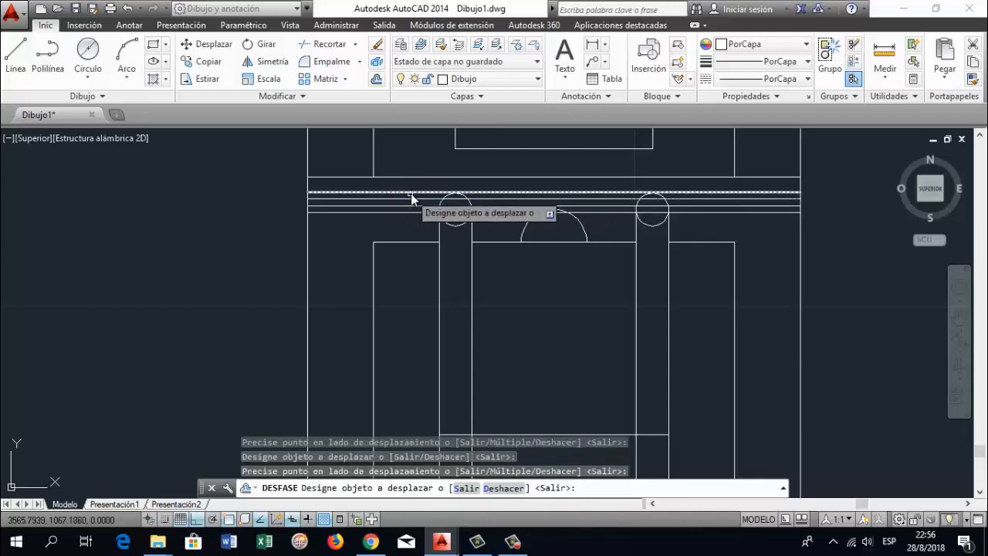
{"action": "left_click", "coordinate": [411, 194]}
{"action": "left_click", "coordinate": [412, 167]}
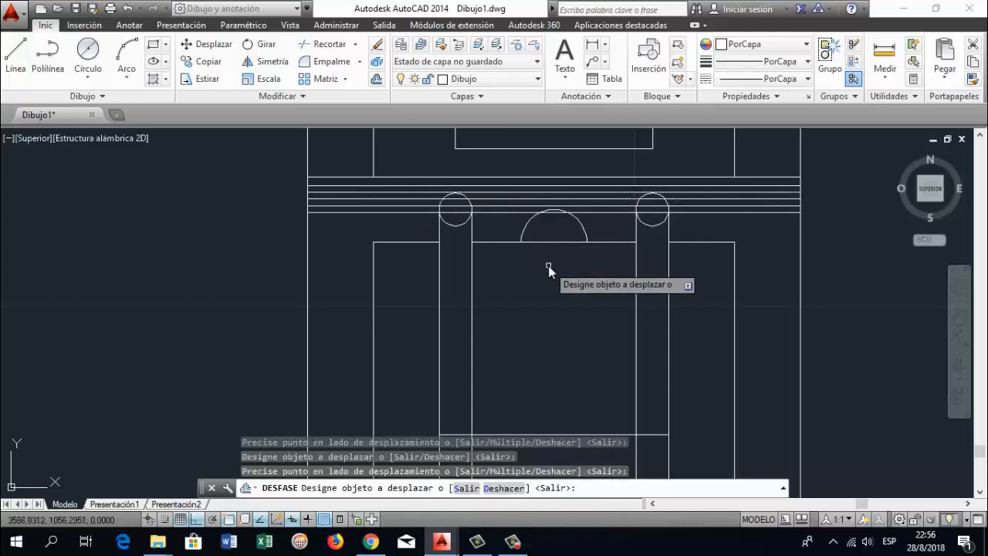
{"action": "key", "text": "Return"}
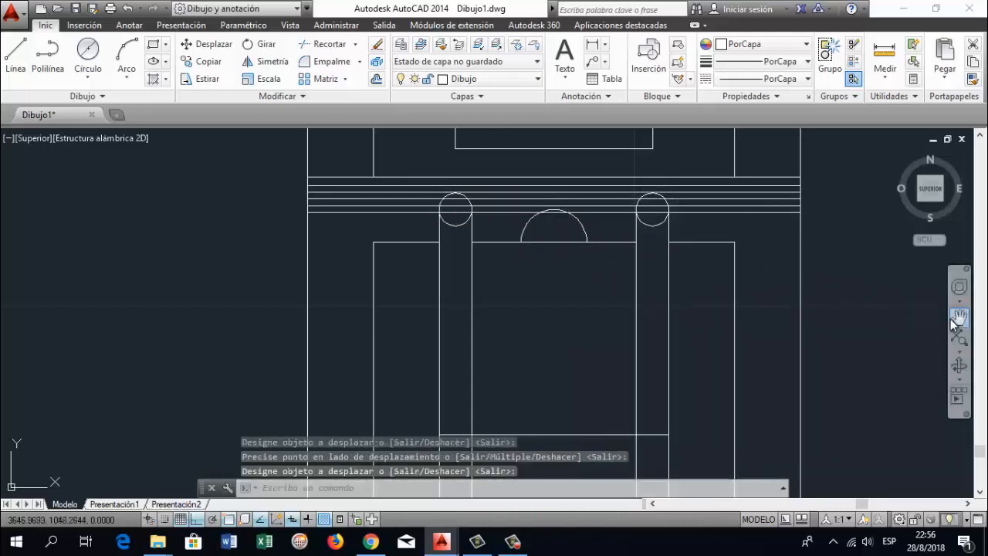
Draw a 75 mm horizontal line between the frame's outer edges, just below the small circles at the lower ends of the vertical bars
{"action": "left_click", "coordinate": [958, 317]}
{"action": "mouse_move", "coordinate": [698, 322]}
{"action": "left_mouse_down"}
{"action": "mouse_move", "coordinate": [642, 336]}
{"action": "mouse_move", "coordinate": [589, 325]}
{"action": "mouse_move", "coordinate": [539, 349]}
{"action": "mouse_move", "coordinate": [537, 325]}
{"action": "left_mouse_up"}
{"action": "key", "text": "Escape"}
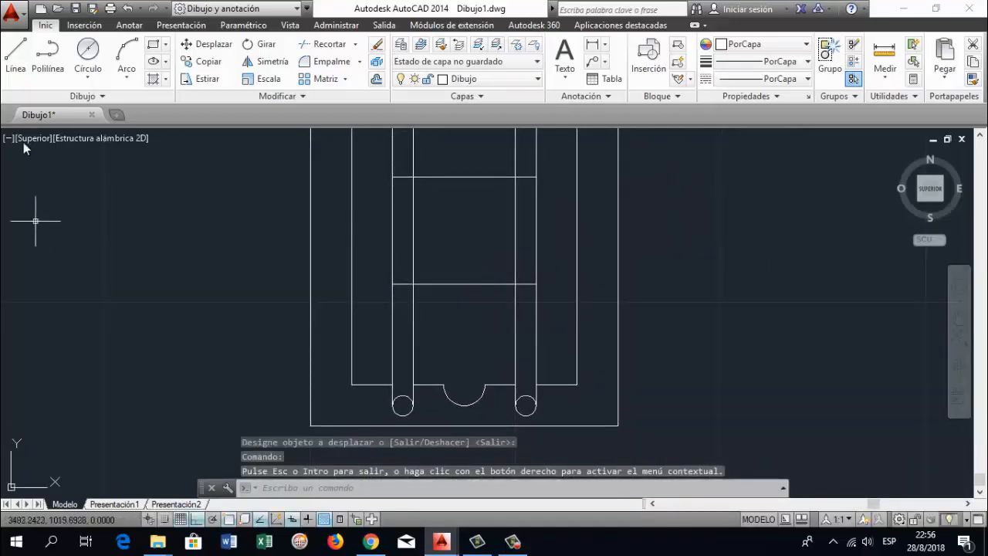
{"action": "left_click", "coordinate": [16, 55]}
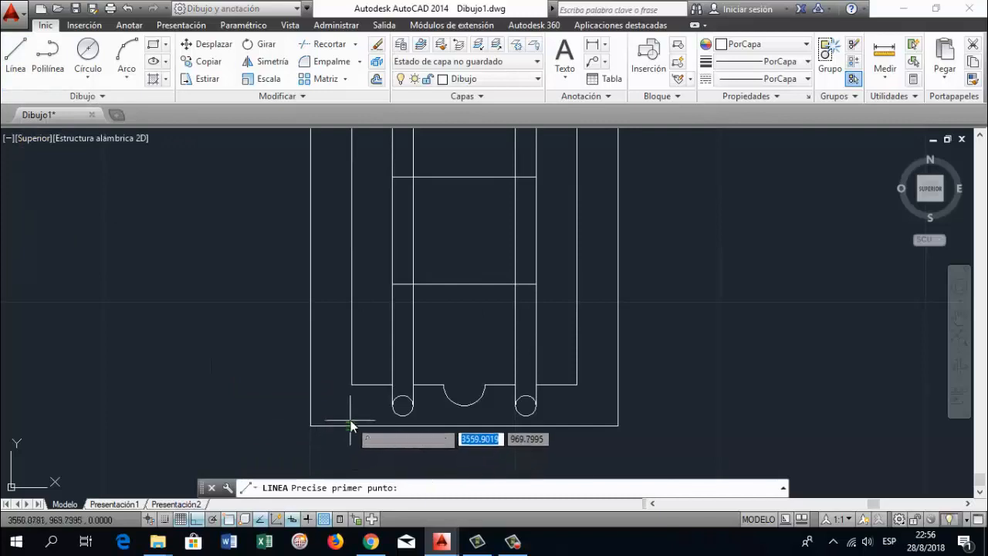
{"action": "left_click", "coordinate": [311, 420]}
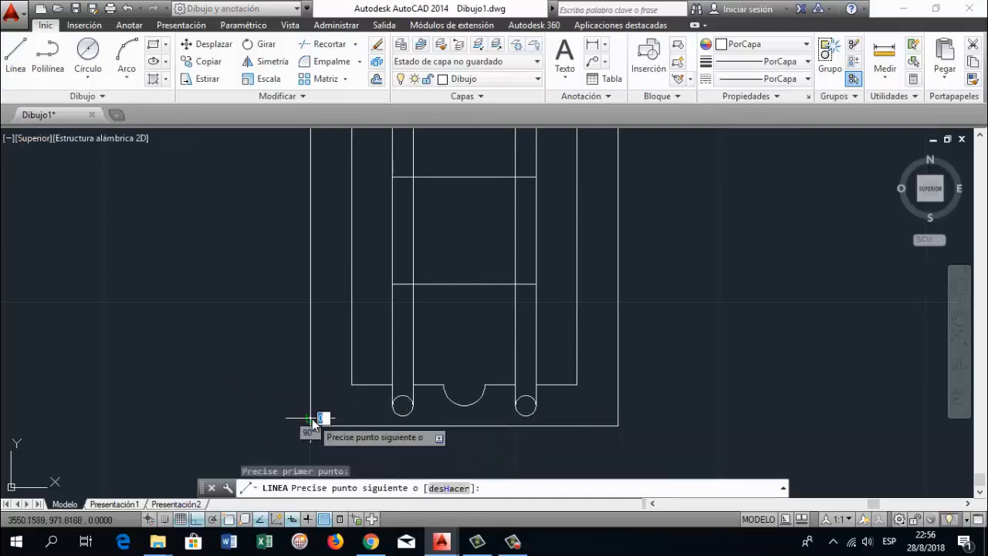
{"action": "left_click", "coordinate": [619, 410]}
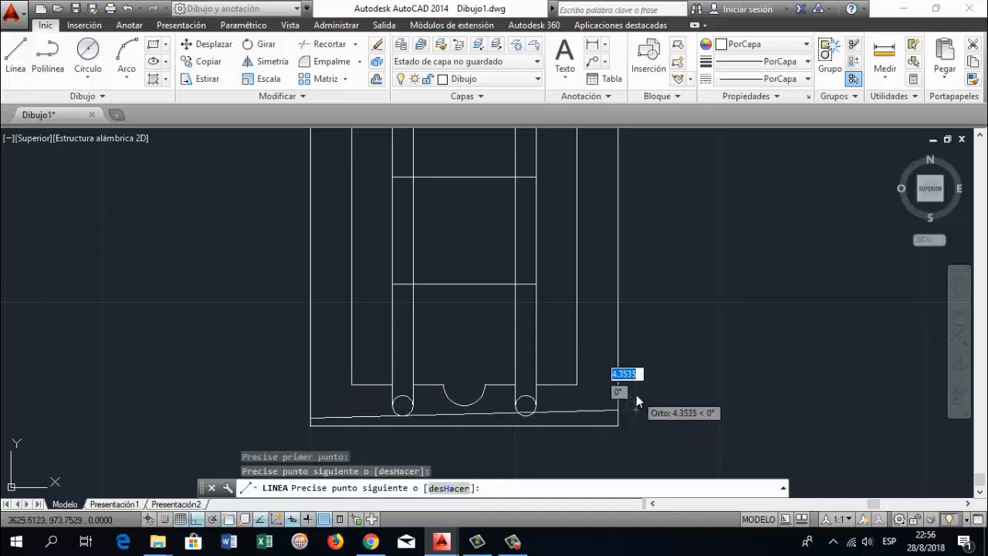
{"action": "key", "text": "ctrl+z"}
{"action": "key", "text": "F8"}
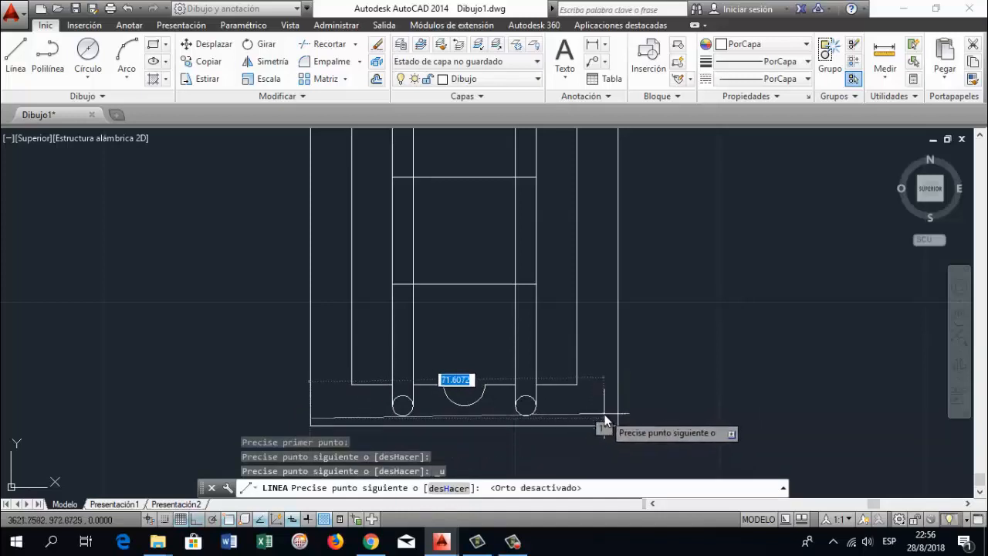
{"action": "key", "text": "F8"}
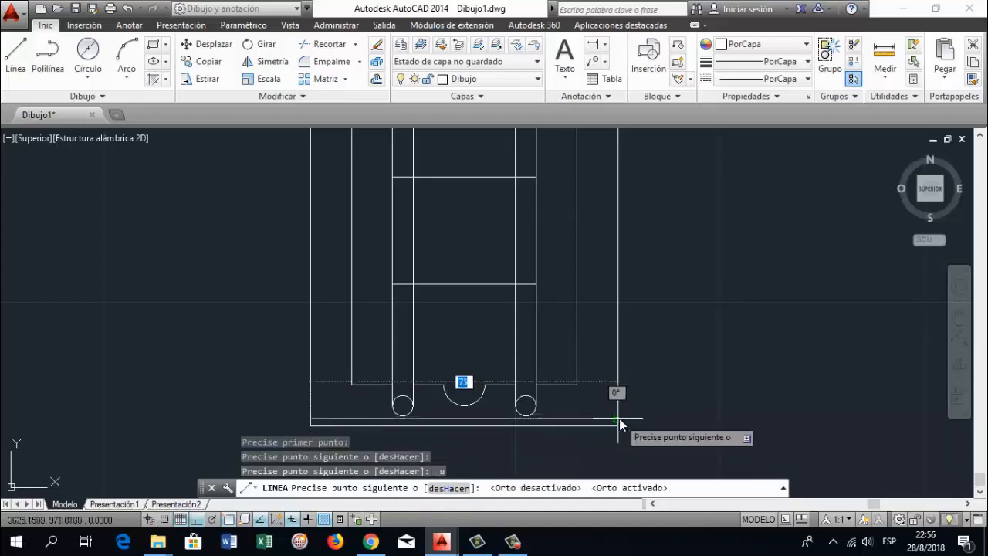
{"action": "key", "text": "Return"}
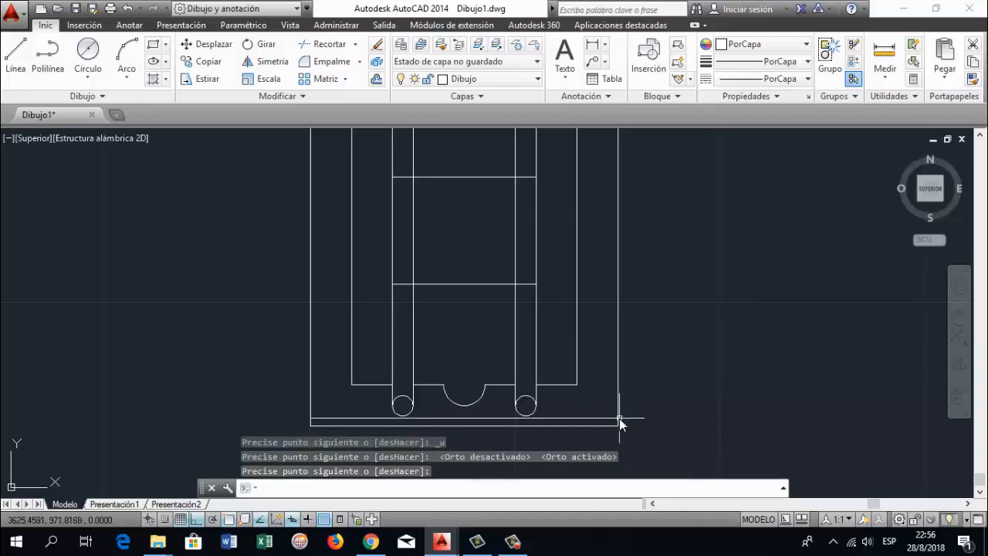
Offset the new lower horizontal line 1 mm upward
{"action": "type", "text": "dexf"}
{"action": "key", "text": "BackSpace"}
{"action": "key", "text": "BackSpace"}
{"action": "type", "text": "sfase"}
{"action": "key", "text": "Return"}
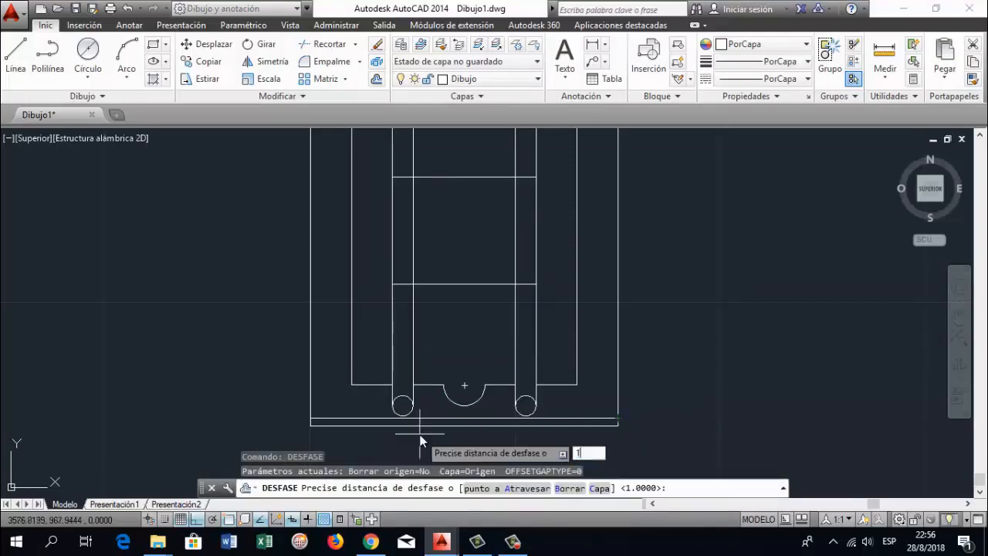
{"action": "type", "text": "1"}
{"action": "key", "text": "Return"}
{"action": "left_click", "coordinate": [434, 418]}
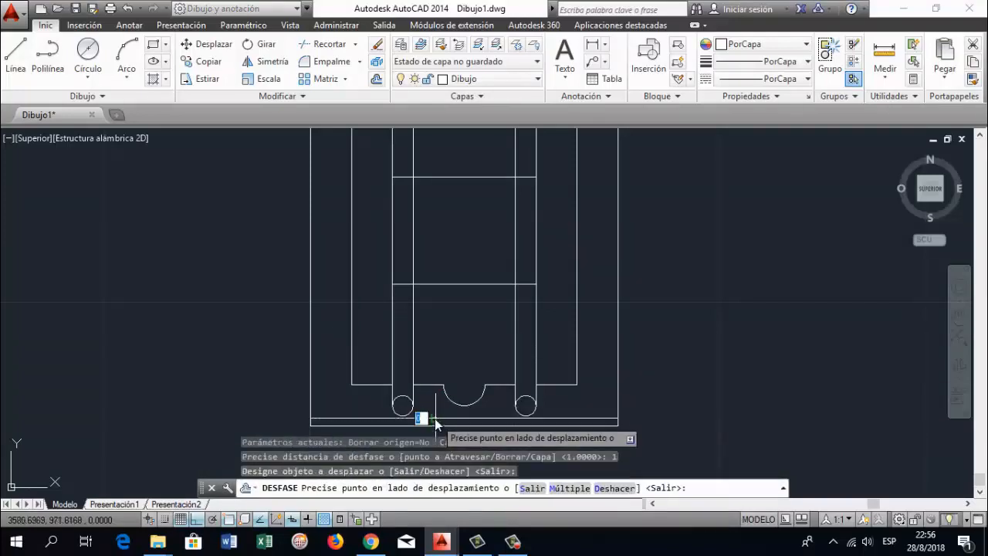
{"action": "left_click", "coordinate": [437, 415]}
Offset further parallel lines at 1 mm spacing near the frame's lower edge, two above the upper copy and one below the original line
{"action": "left_click", "coordinate": [435, 414]}
{"action": "left_click", "coordinate": [439, 412]}
{"action": "left_click", "coordinate": [439, 411]}
{"action": "left_click", "coordinate": [443, 417]}
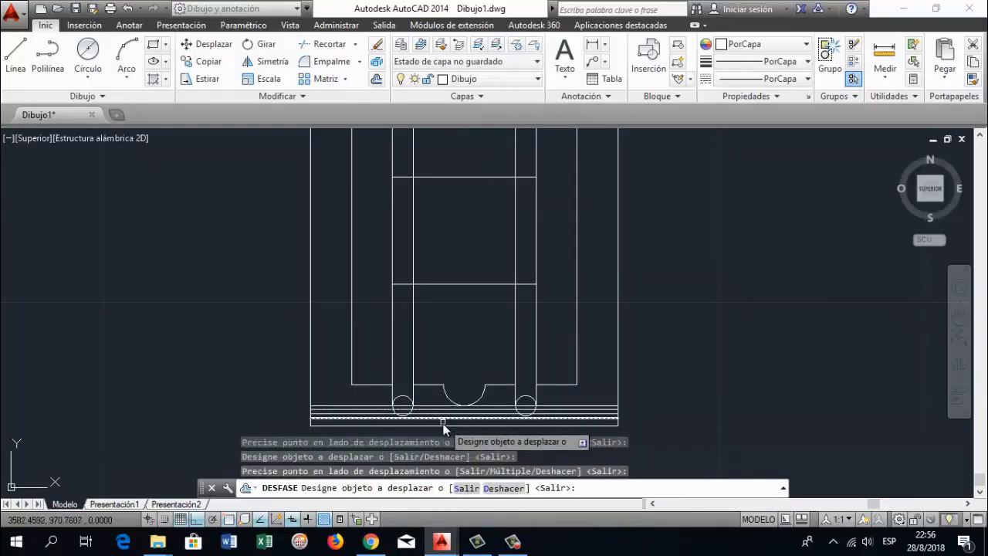
{"action": "left_click", "coordinate": [443, 407]}
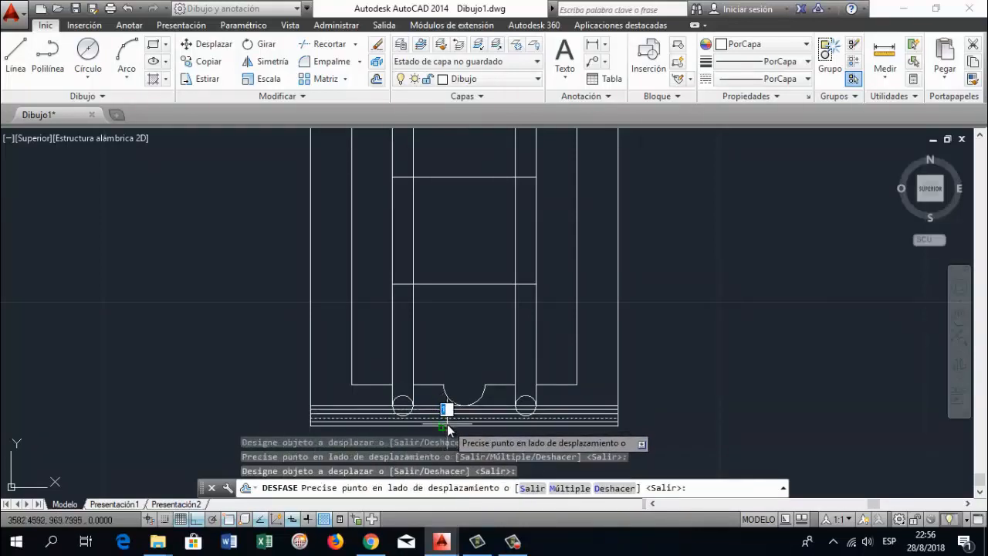
{"action": "left_click", "coordinate": [448, 424]}
{"action": "scroll", "coordinate": [572, 375], "scroll_direction": "down", "scroll_amount": 1}
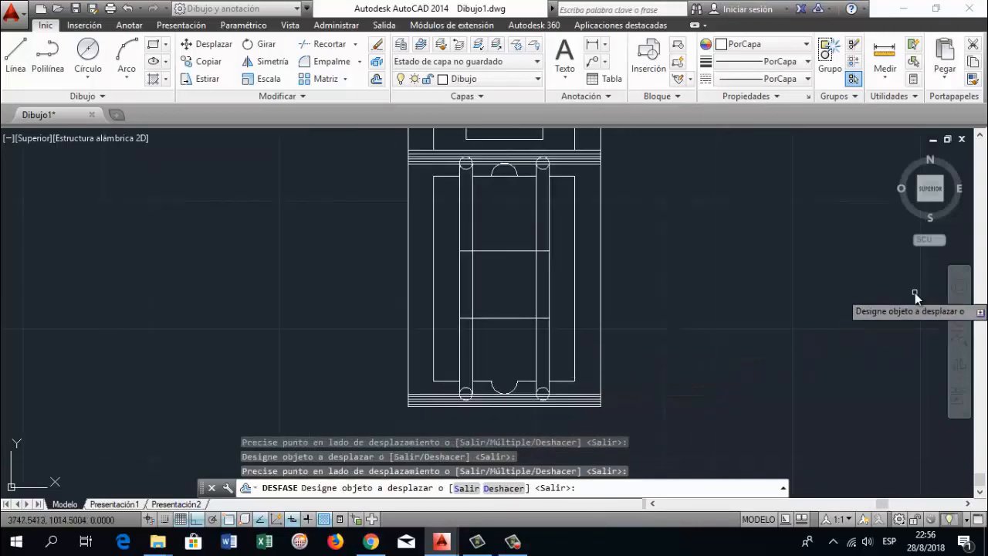
{"action": "middle_click_drag", "start_coordinate": [631, 245], "coordinate": [600, 285]}
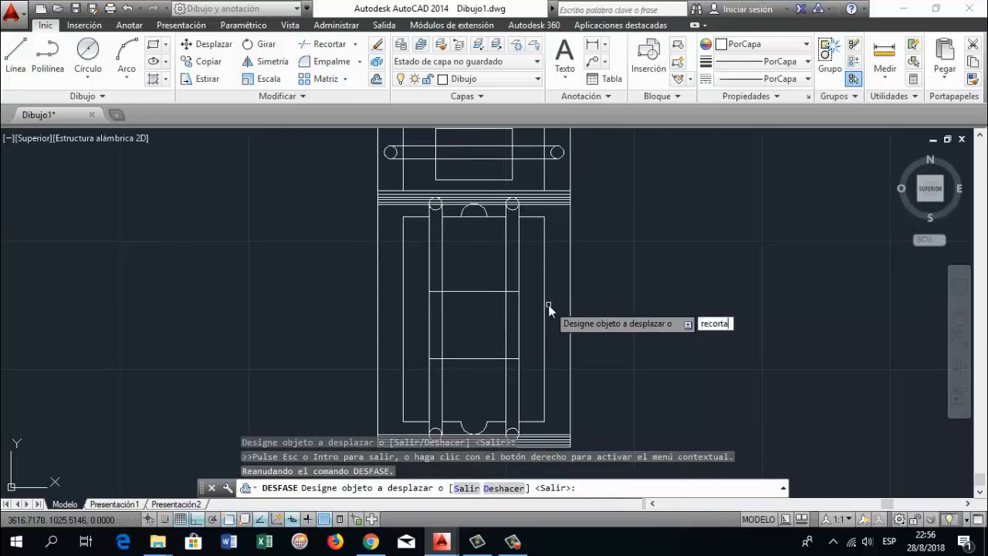
{"action": "type", "text": "recorta"}
{"action": "key", "text": "Return"}
{"action": "scroll", "coordinate": [412, 214], "scroll_direction": "up", "scroll_amount": 4}
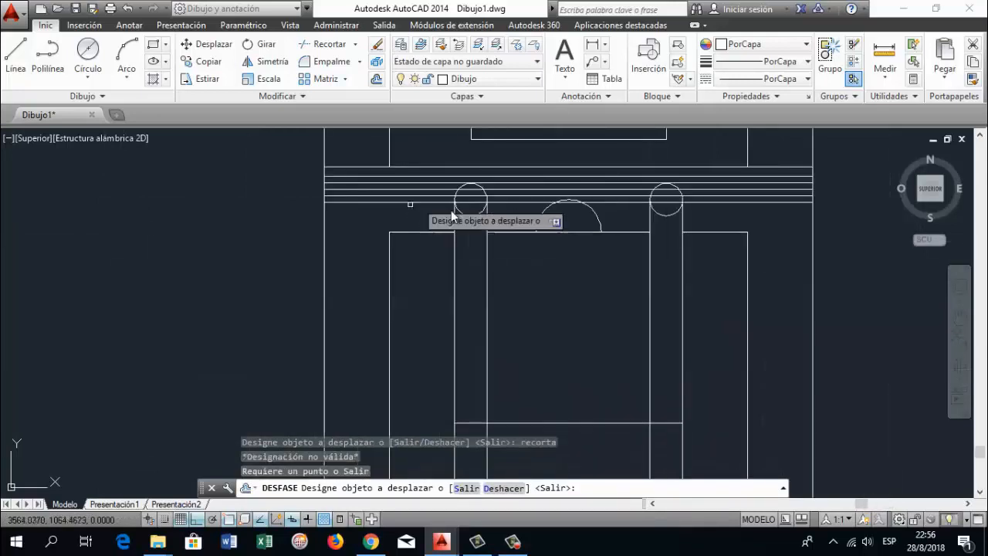
{"action": "key", "text": "Return"}
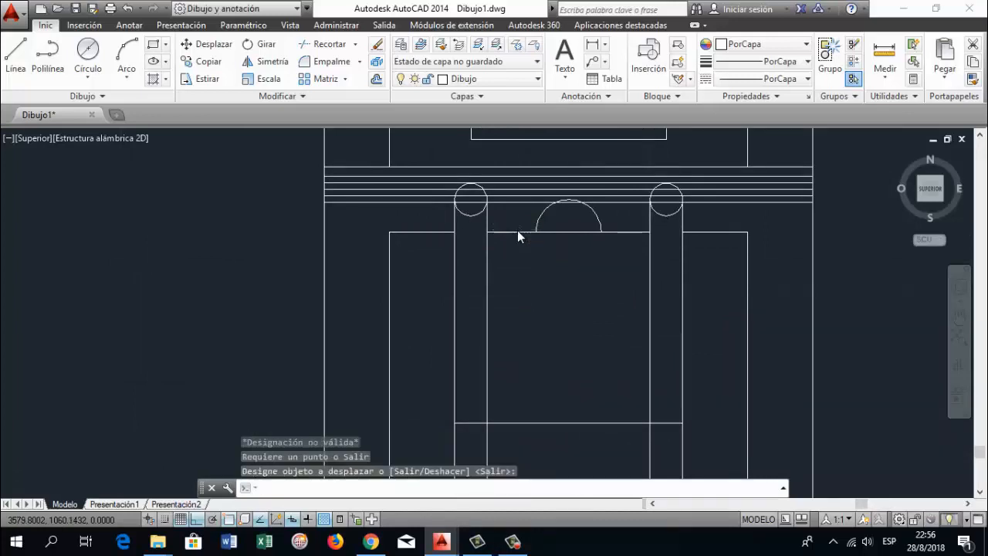
{"action": "scroll", "coordinate": [517, 230], "scroll_direction": "up", "scroll_amount": 2}
{"action": "key", "text": "Return"}
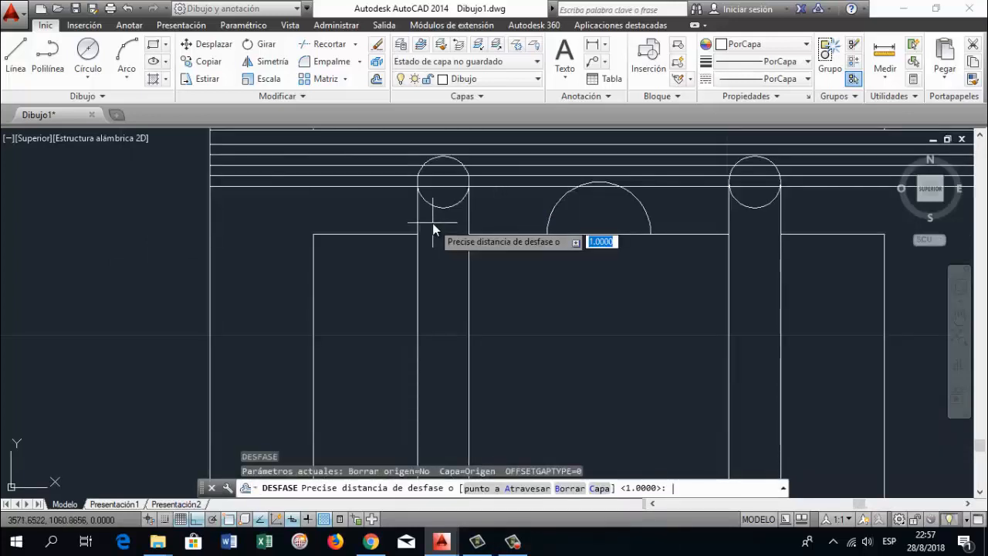
{"action": "key", "text": "Escape"}
{"action": "key", "text": "Escape"}
{"action": "key", "text": "Escape"}
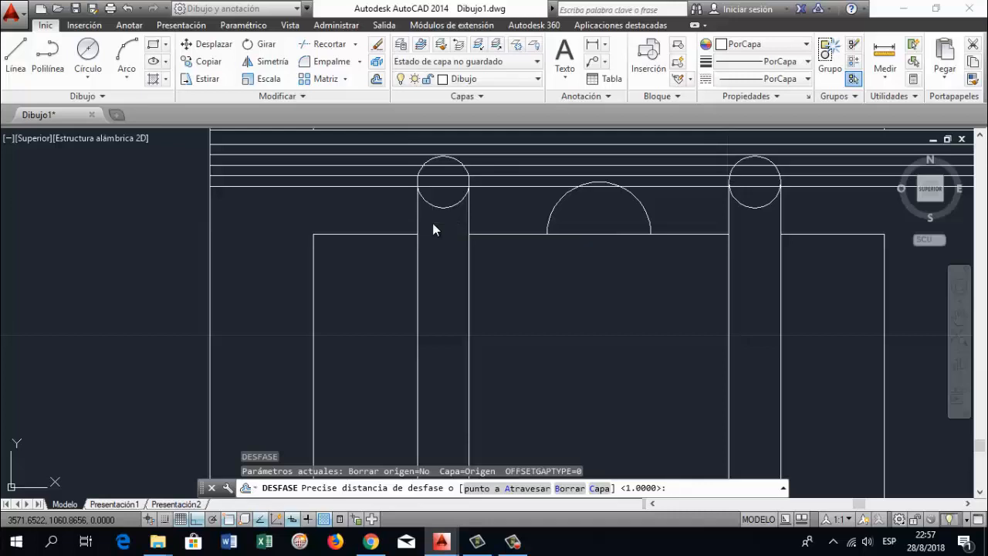
Trim the parallel lines inside the small circle at the left bar's upper end, using all objects as cutting edges
{"action": "type", "text": "recorta"}
{"action": "key", "text": "Return"}
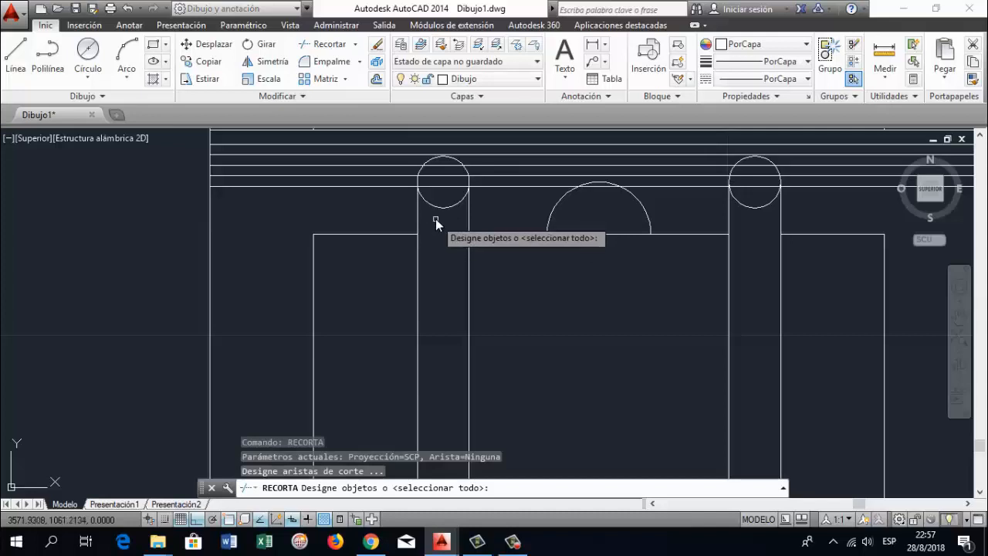
{"action": "key", "text": "Return"}
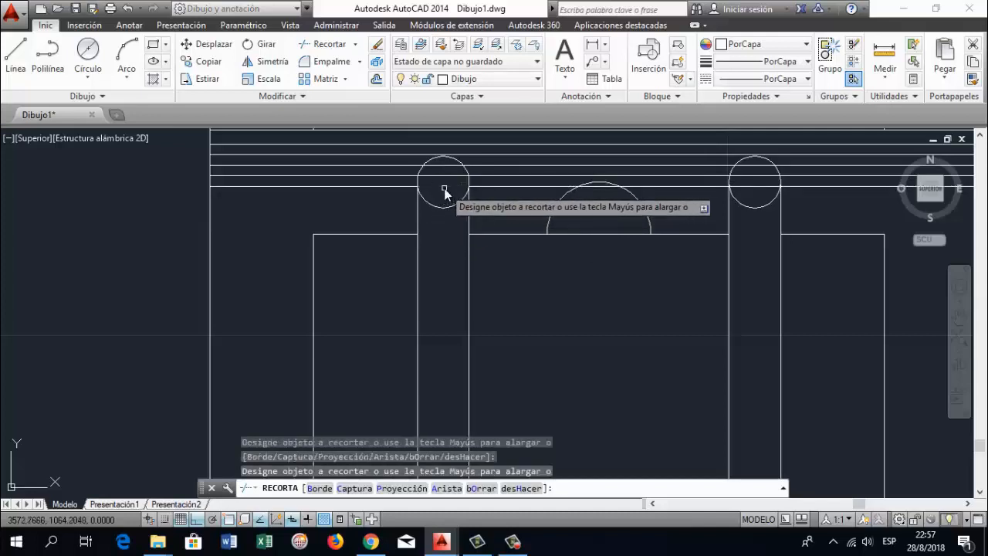
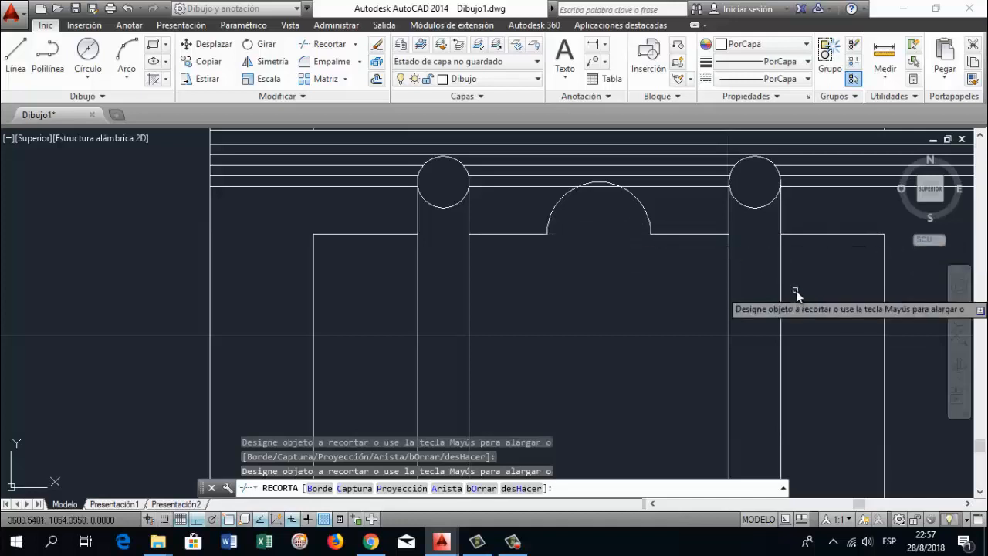
Trim the part of the lowest upper parallel line that crosses the inside of the upper semicircular arc
{"action": "left_click", "coordinate": [587, 185]}
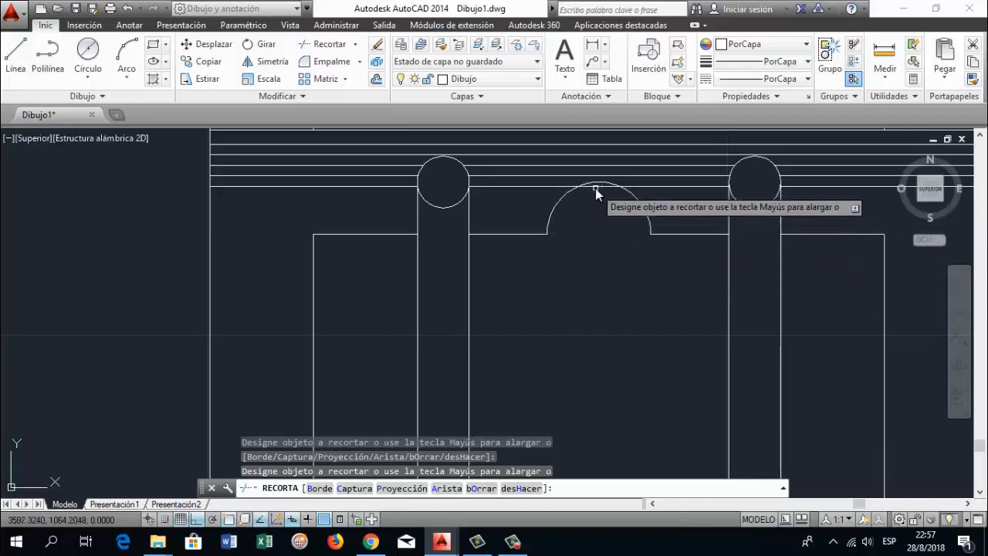
{"action": "key", "text": "Return"}
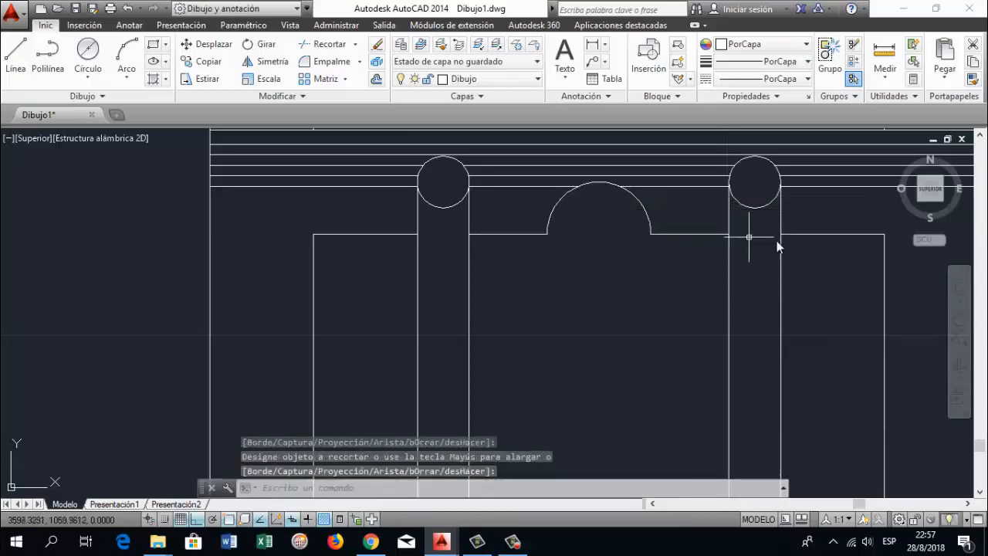
Trim the parallel lines inside the two small circles at the bars' lower ends, using all objects as cutting edges
{"action": "left_click", "coordinate": [958, 317]}
{"action": "scroll", "coordinate": [618, 335], "scroll_direction": "down", "scroll_amount": 4}
{"action": "mouse_move", "coordinate": [633, 327]}
{"action": "left_mouse_down"}
{"action": "mouse_move", "coordinate": [613, 355]}
{"action": "mouse_move", "coordinate": [610, 322]}
{"action": "left_mouse_up"}
{"action": "key", "text": "Escape"}
{"action": "type", "text": "recorta"}
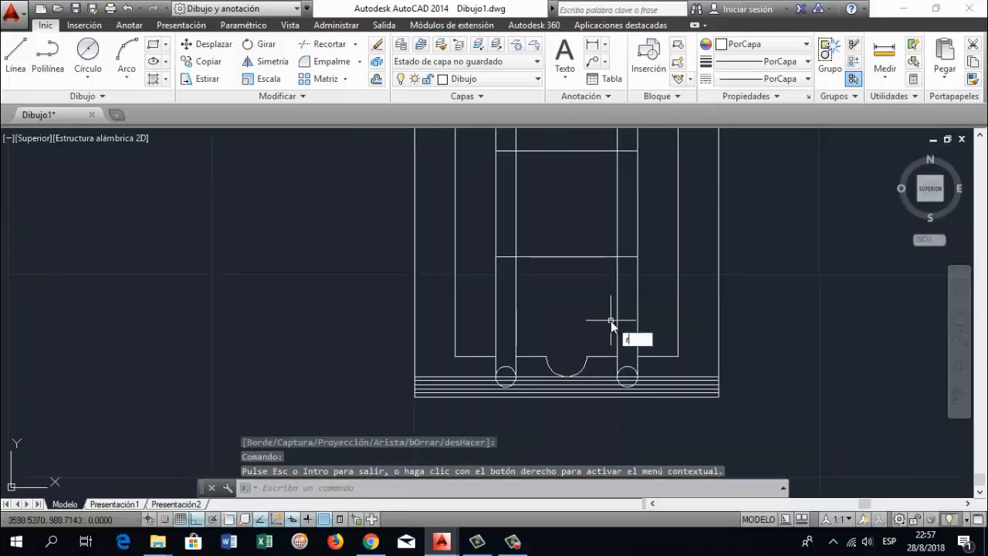
{"action": "key", "text": "Return"}
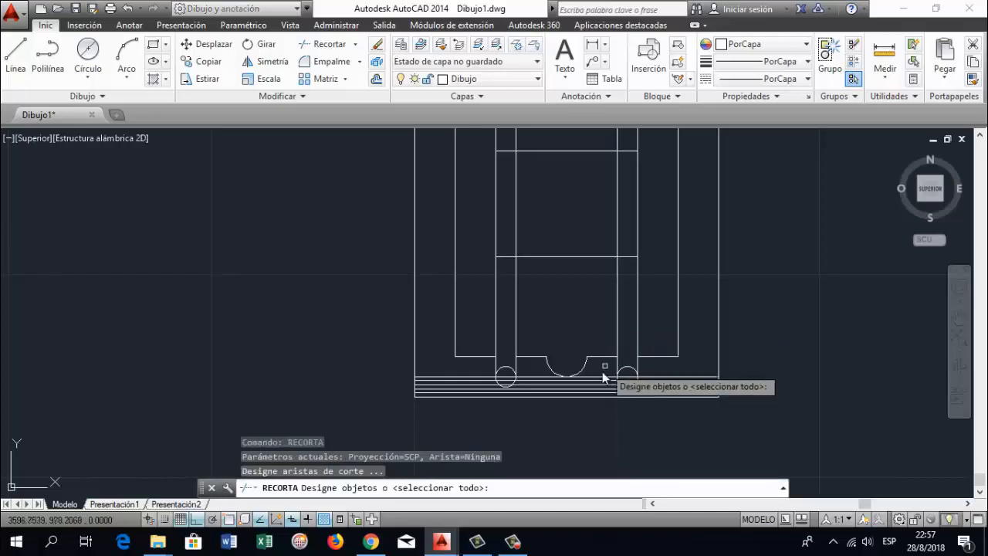
{"action": "key", "text": "Return"}
{"action": "scroll", "coordinate": [519, 378], "scroll_direction": "up", "scroll_amount": 2}
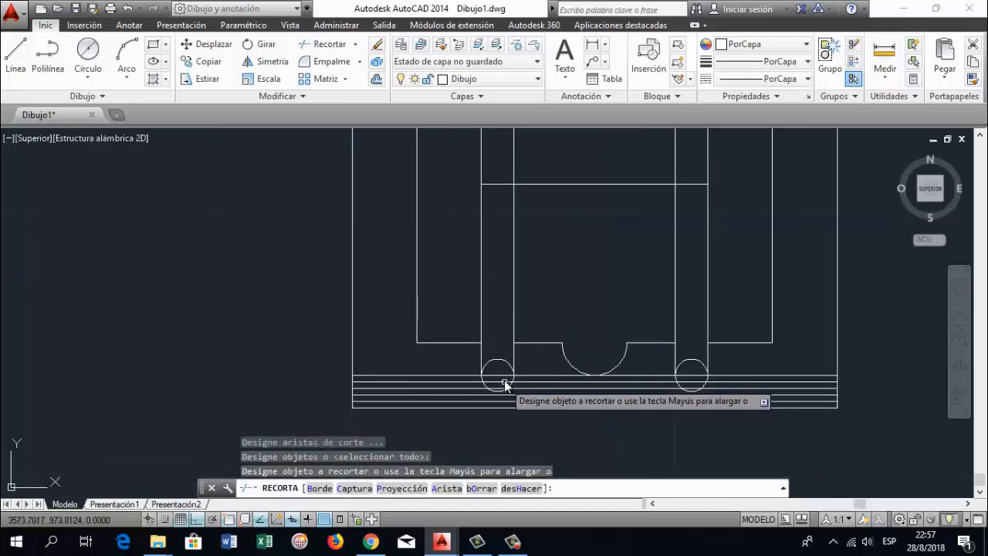
{"action": "left_click", "coordinate": [502, 383]}
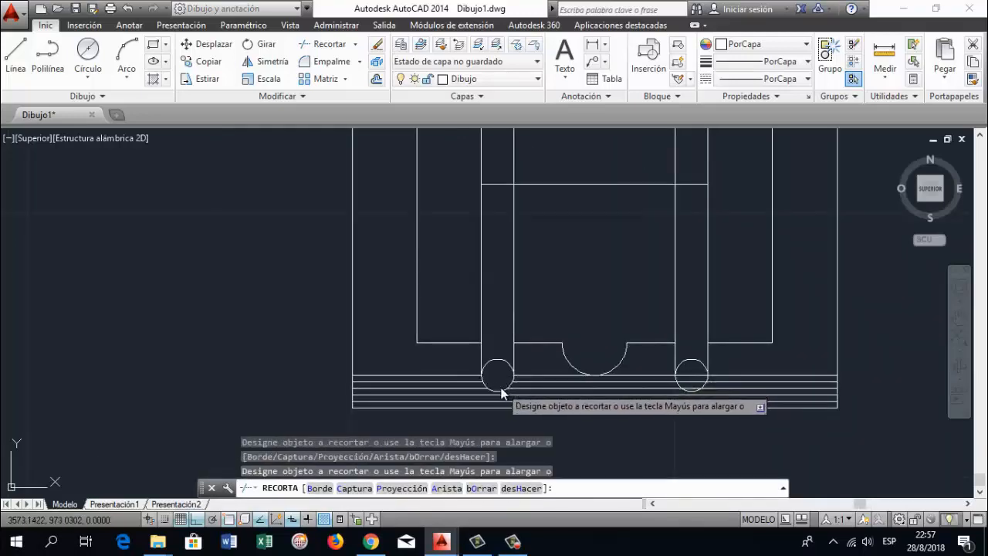
{"action": "left_click", "coordinate": [695, 386]}
{"action": "left_click", "coordinate": [698, 387]}
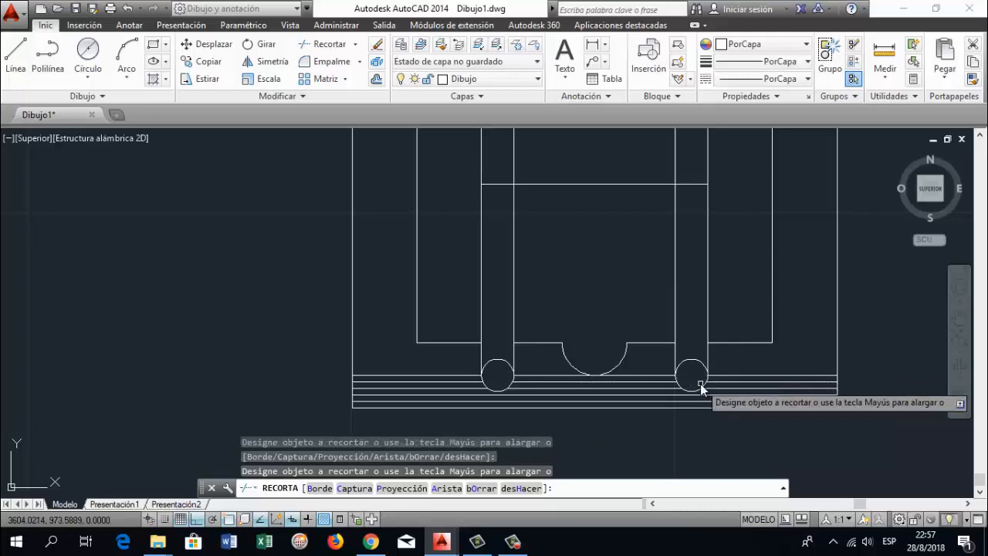
{"action": "key", "text": "Return"}
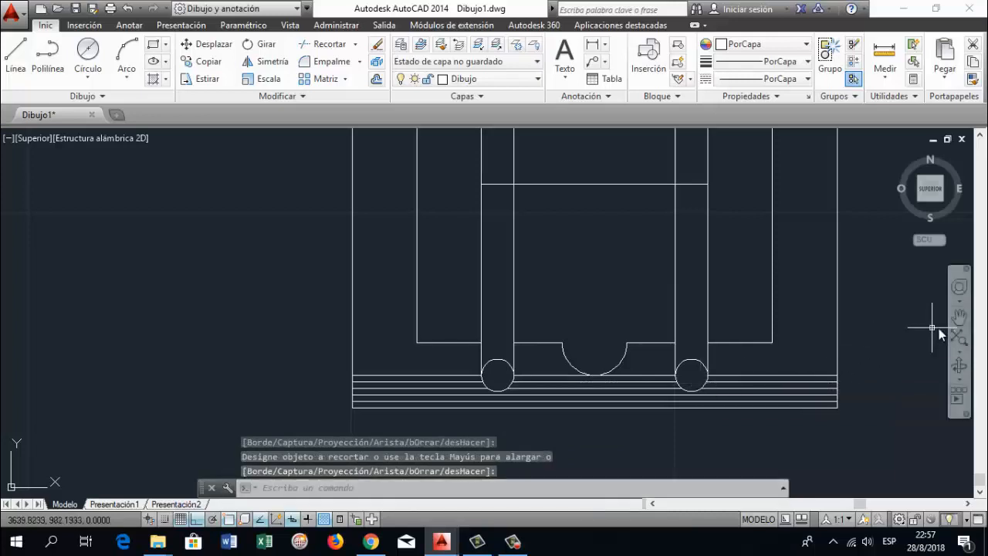
Make the Acotaciones layer current in the layer properties
{"action": "left_click", "coordinate": [959, 318]}
{"action": "scroll", "coordinate": [598, 239], "scroll_direction": "down", "scroll_amount": 3}
{"action": "mouse_move", "coordinate": [582, 223]}
{"action": "left_mouse_down"}
{"action": "mouse_move", "coordinate": [558, 263]}
{"action": "mouse_move", "coordinate": [499, 276]}
{"action": "mouse_move", "coordinate": [501, 304]}
{"action": "mouse_move", "coordinate": [509, 289]}
{"action": "mouse_move", "coordinate": [514, 316]}
{"action": "mouse_move", "coordinate": [514, 304]}
{"action": "left_mouse_up"}
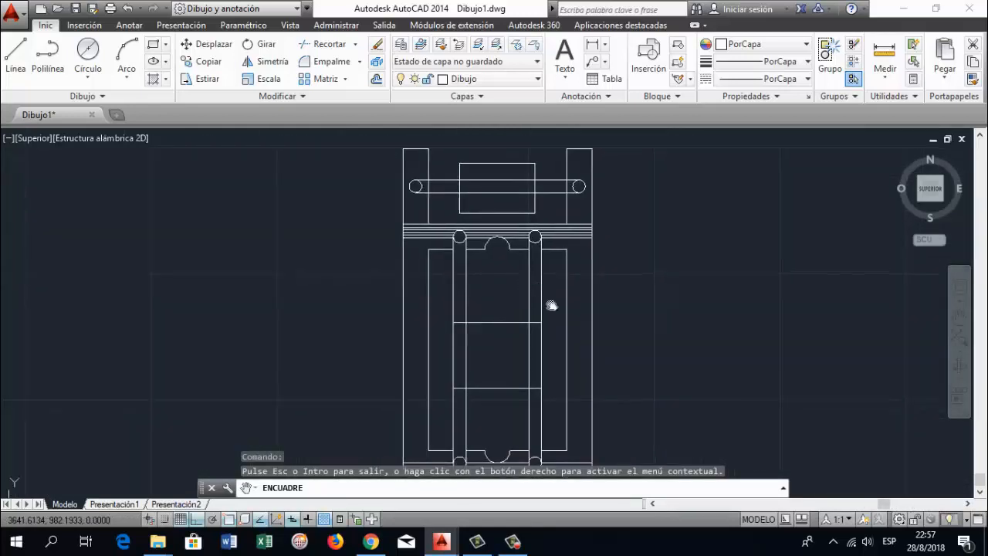
{"action": "mouse_move", "coordinate": [554, 301]}
{"action": "left_mouse_down"}
{"action": "mouse_move", "coordinate": [531, 309]}
{"action": "mouse_move", "coordinate": [525, 288]}
{"action": "left_mouse_up"}
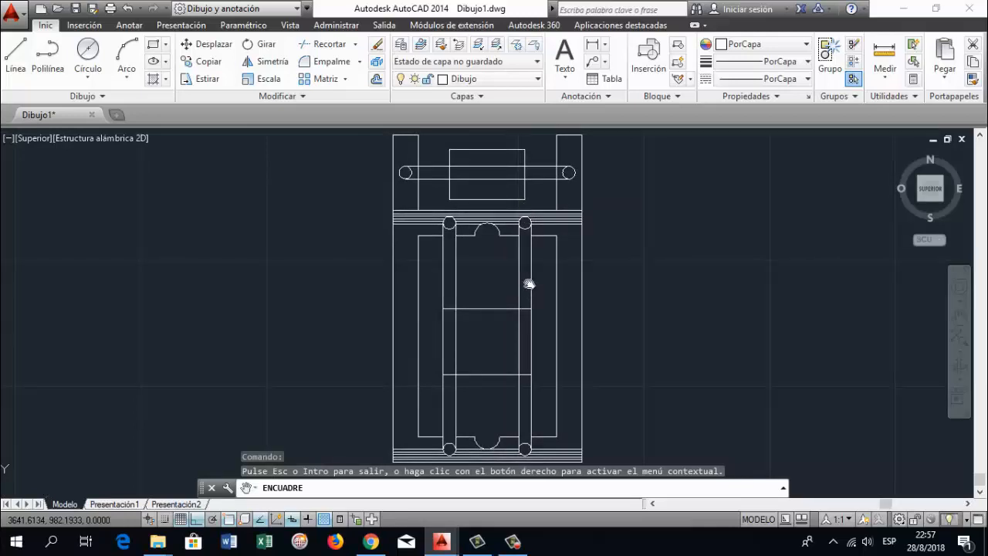
{"action": "key", "text": "Escape"}
{"action": "key", "text": "Escape"}
{"action": "key", "text": "Escape"}
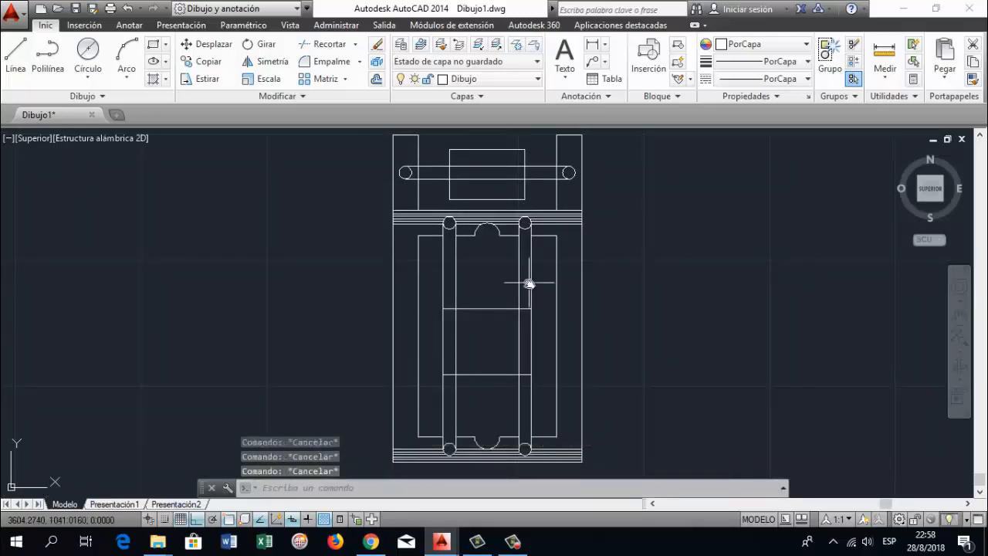
{"action": "type", "text": "capa"}
{"action": "key", "text": "Return"}
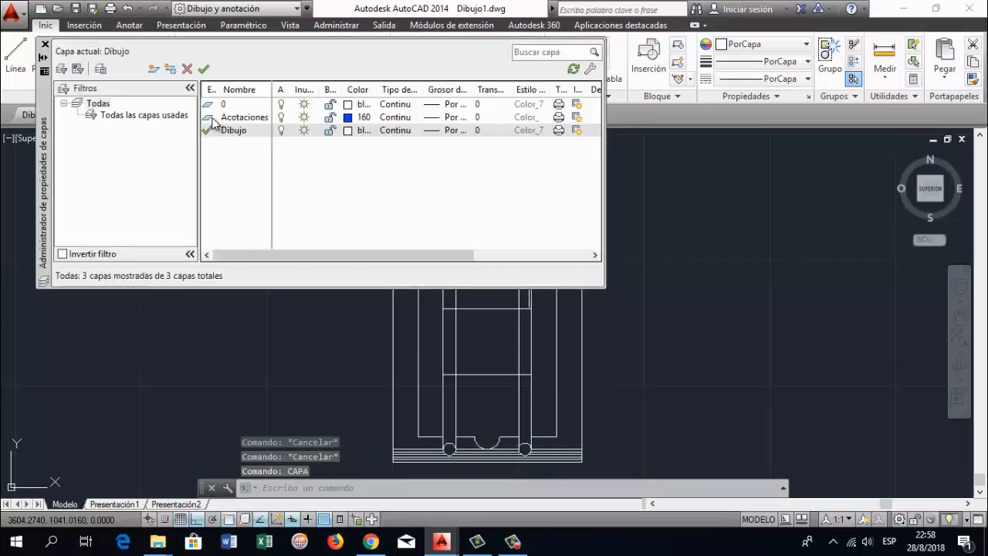
{"action": "double_click", "coordinate": [209, 118]}
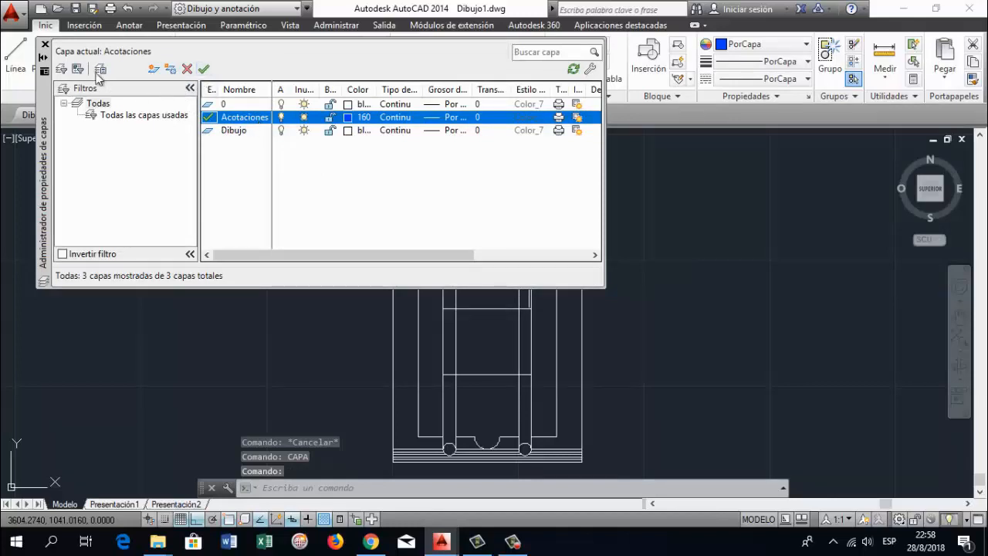
{"action": "left_click", "coordinate": [45, 45]}
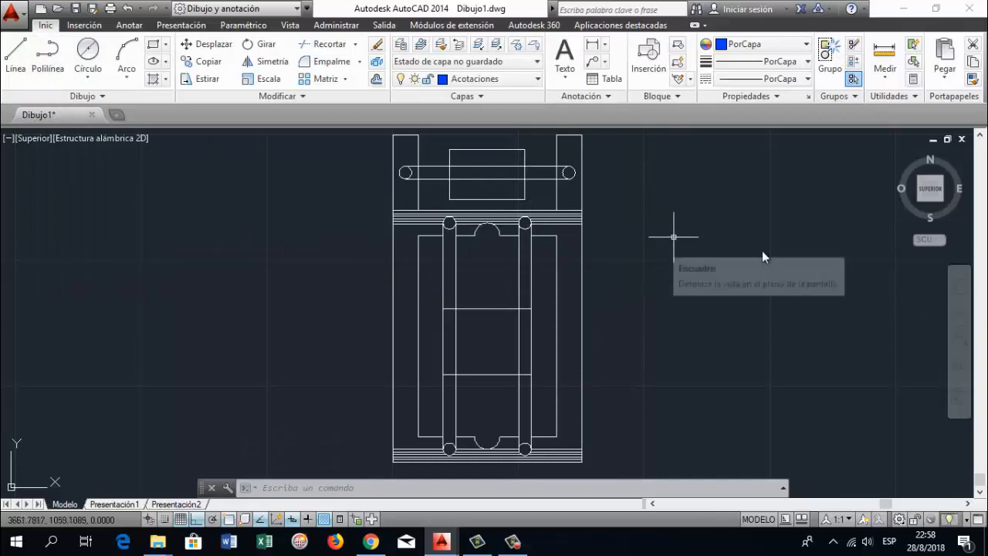
Add a linear dimension for the frame's full width, placed just below its lower edge
{"action": "left_click", "coordinate": [607, 45]}
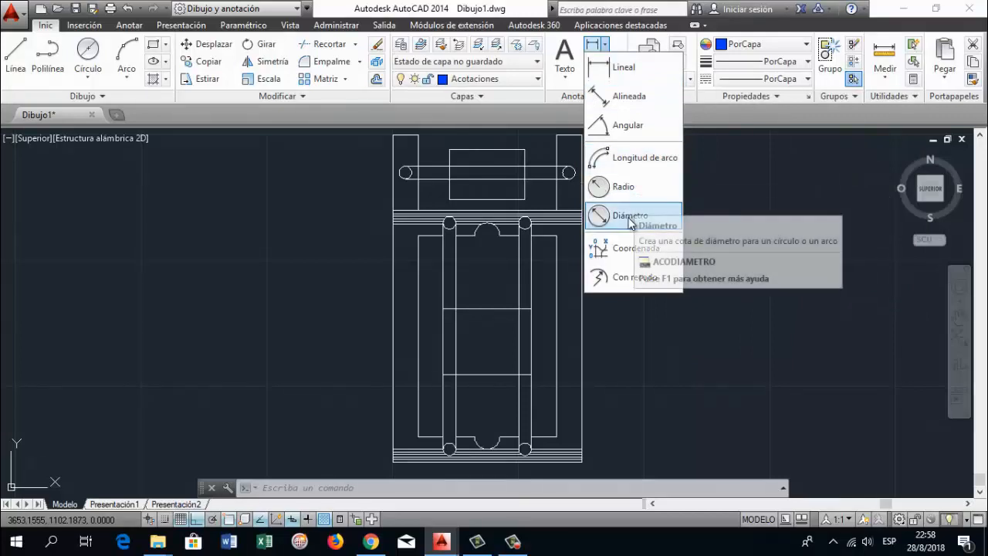
{"action": "left_click", "coordinate": [638, 83]}
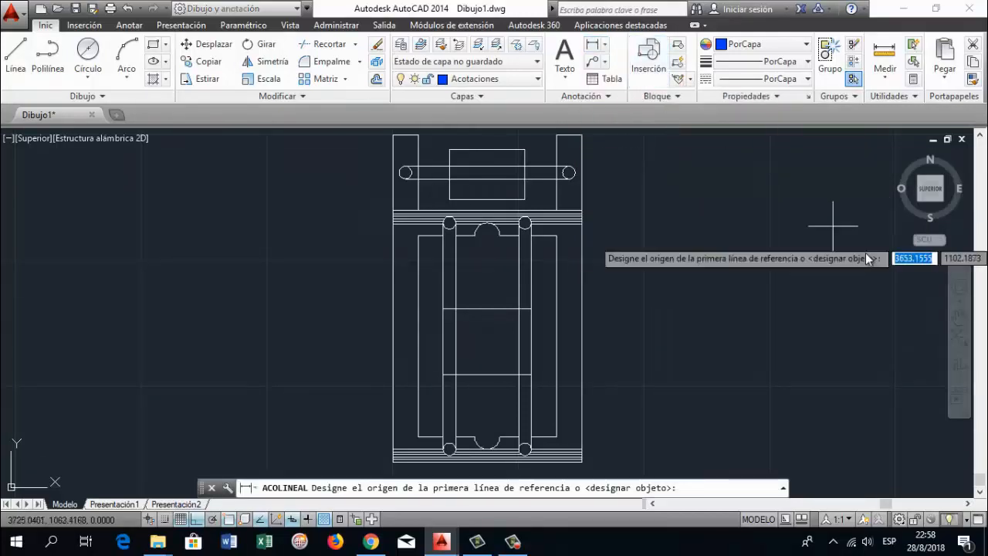
{"action": "left_click", "coordinate": [959, 316]}
{"action": "left_click_drag", "start_coordinate": [664, 342], "coordinate": [647, 218]}
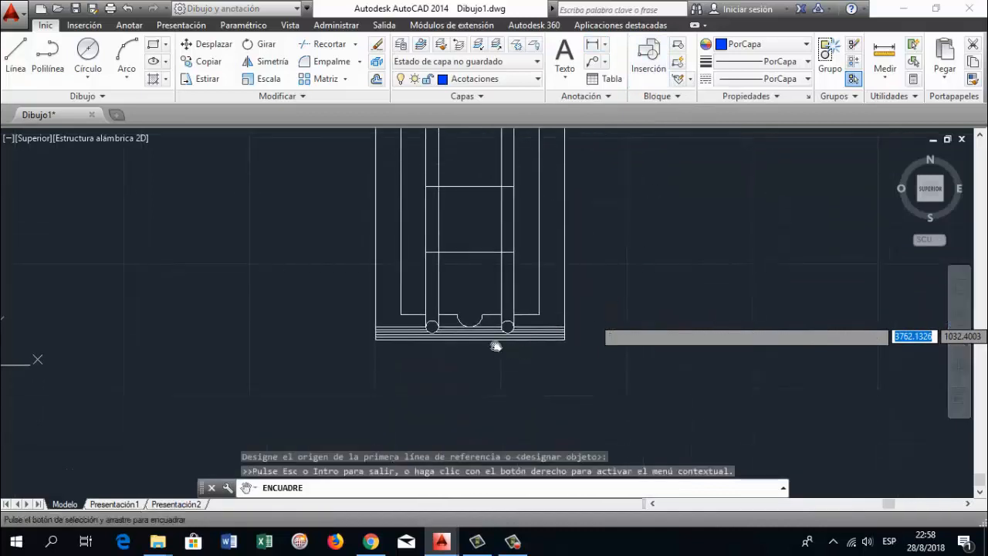
{"action": "scroll", "coordinate": [503, 352], "scroll_direction": "up", "scroll_amount": 2}
{"action": "left_click_drag", "start_coordinate": [458, 342], "coordinate": [453, 318]}
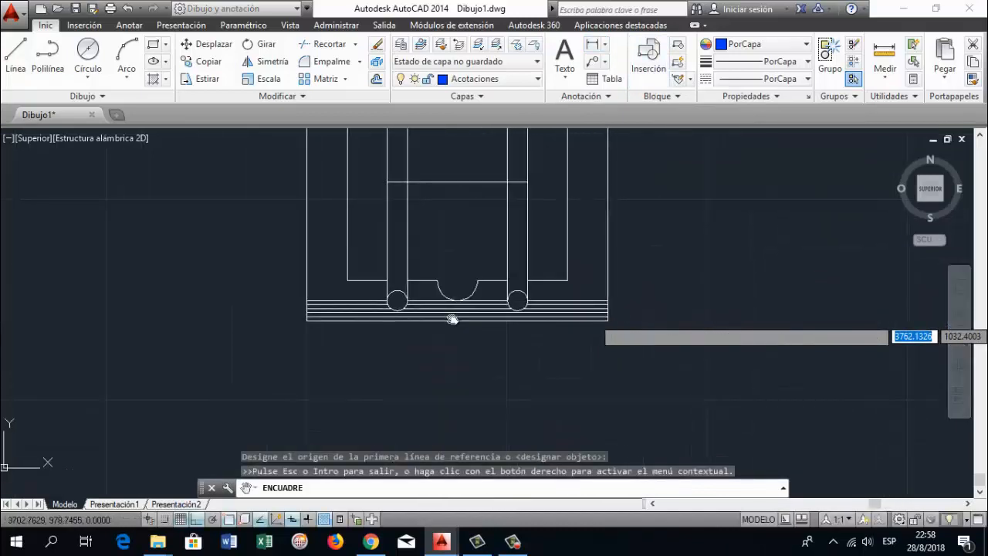
{"action": "key", "text": "Escape"}
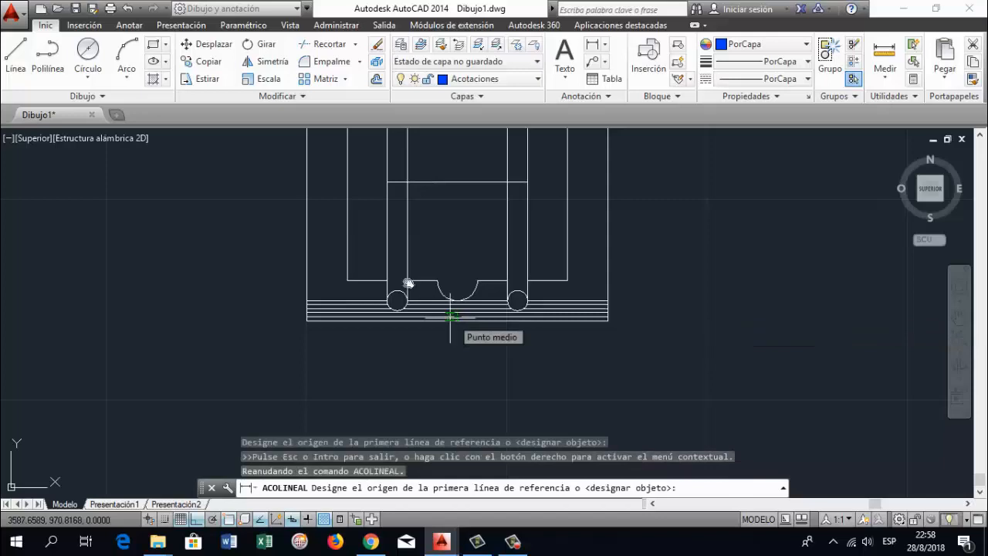
{"action": "left_click", "coordinate": [296, 323]}
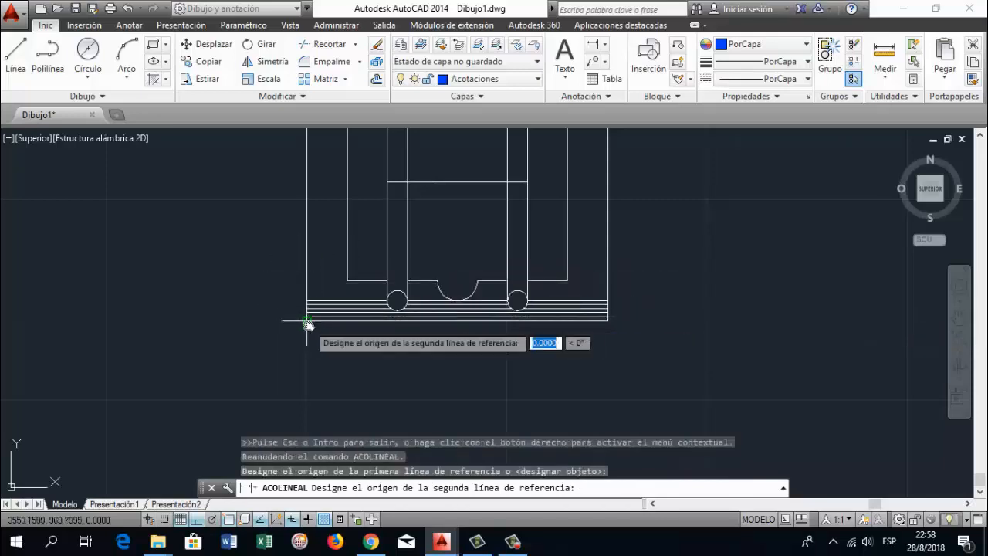
{"action": "left_click", "coordinate": [606, 323]}
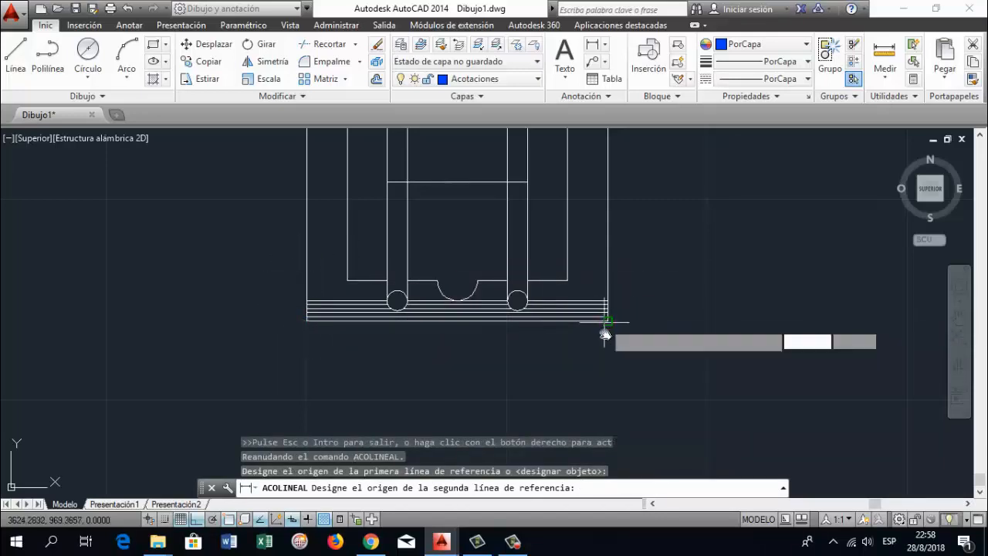
{"action": "left_click", "coordinate": [605, 354]}
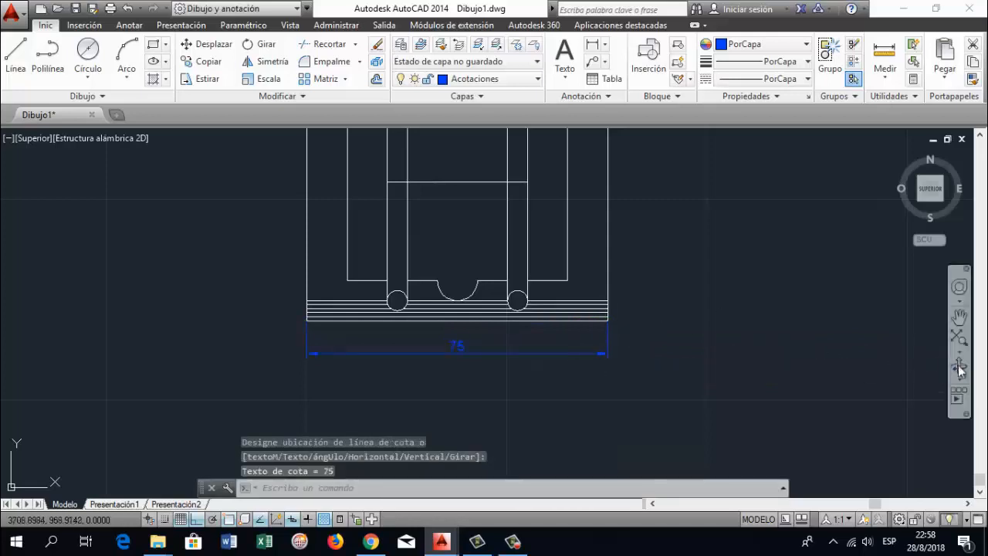
Add a vertical linear dimension for the height of the frame's main body, placed outside its left edge
{"action": "left_click", "coordinate": [959, 316]}
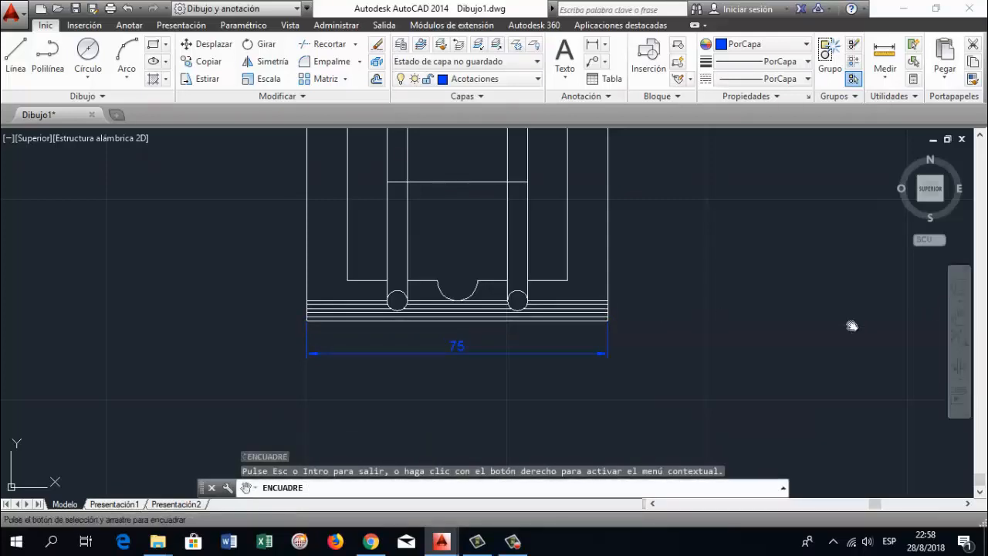
{"action": "key", "text": "Escape"}
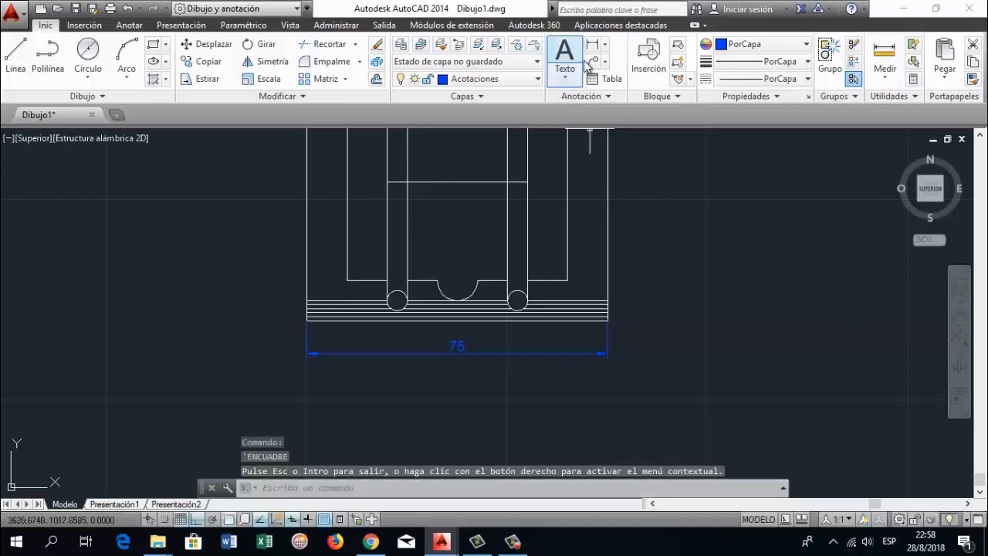
{"action": "left_click", "coordinate": [592, 44]}
{"action": "left_click", "coordinate": [959, 314]}
{"action": "left_click_drag", "start_coordinate": [688, 209], "coordinate": [692, 299]}
{"action": "scroll", "coordinate": [465, 213], "scroll_direction": "down", "scroll_amount": 1}
{"action": "left_click_drag", "start_coordinate": [434, 217], "coordinate": [448, 314]}
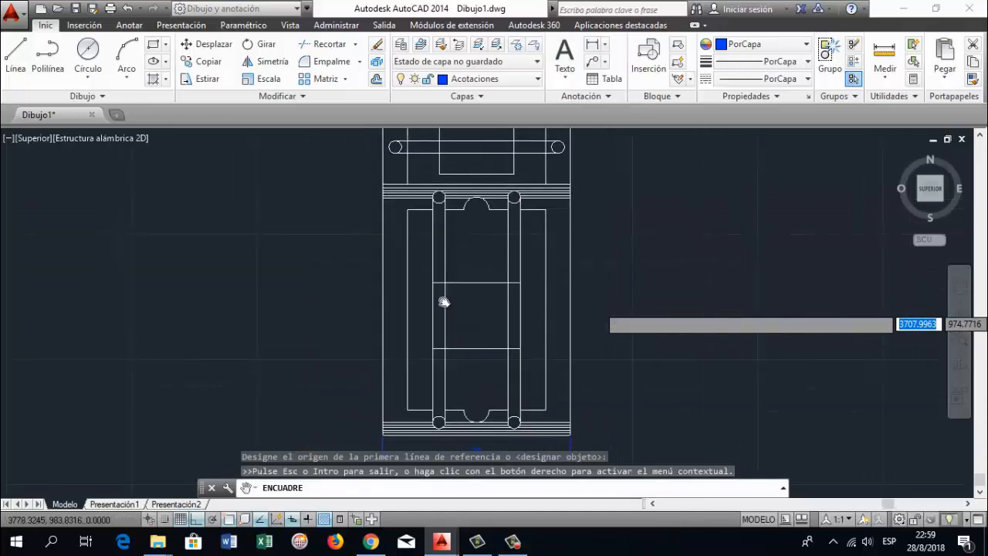
{"action": "key", "text": "Escape"}
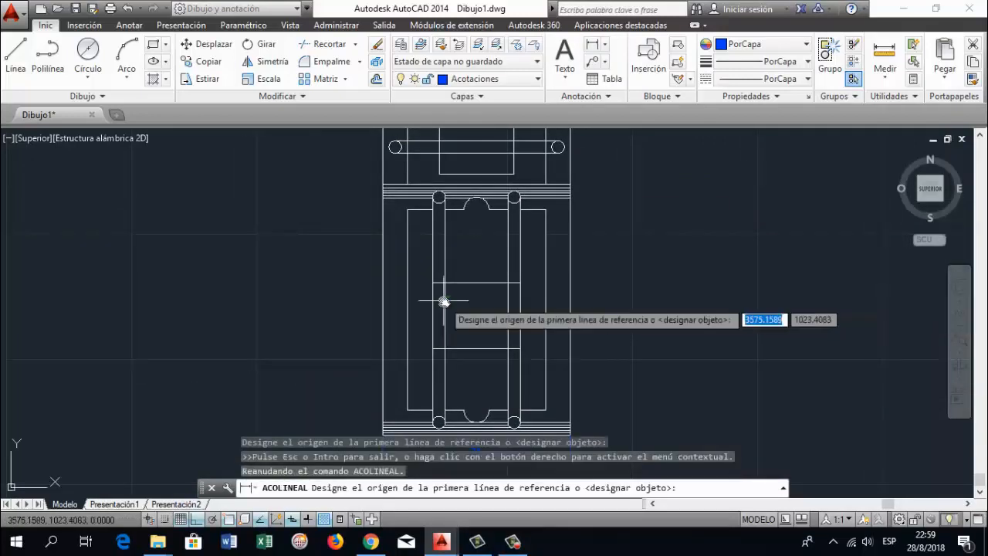
{"action": "left_click", "coordinate": [387, 199]}
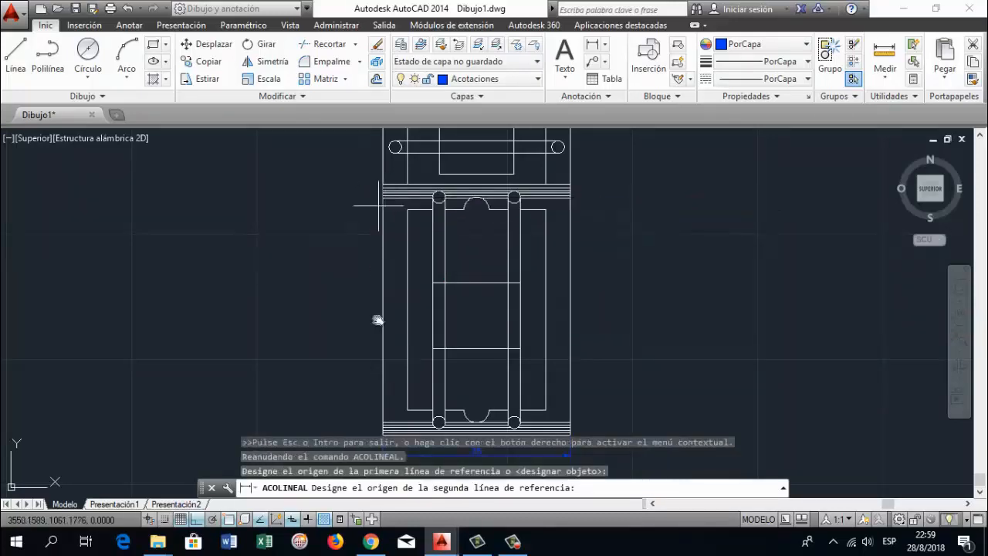
{"action": "left_click", "coordinate": [380, 434]}
{"action": "left_click", "coordinate": [357, 430]}
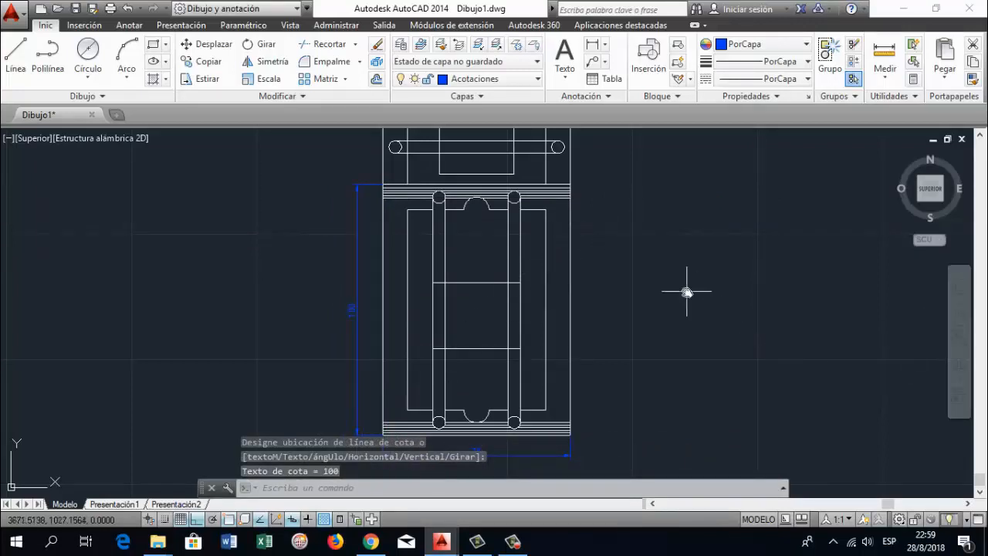
{"action": "key", "text": "Return"}
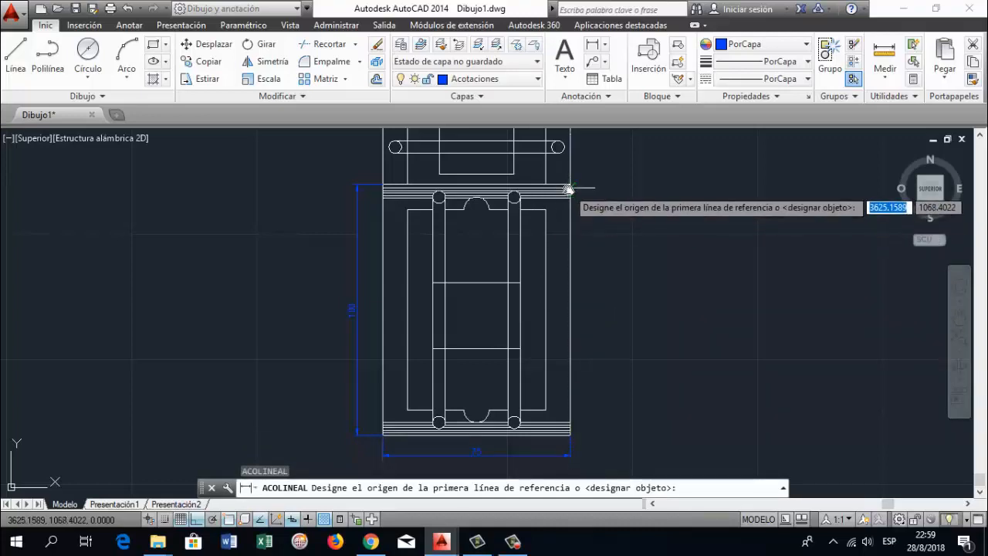
{"action": "left_click", "coordinate": [568, 188]}
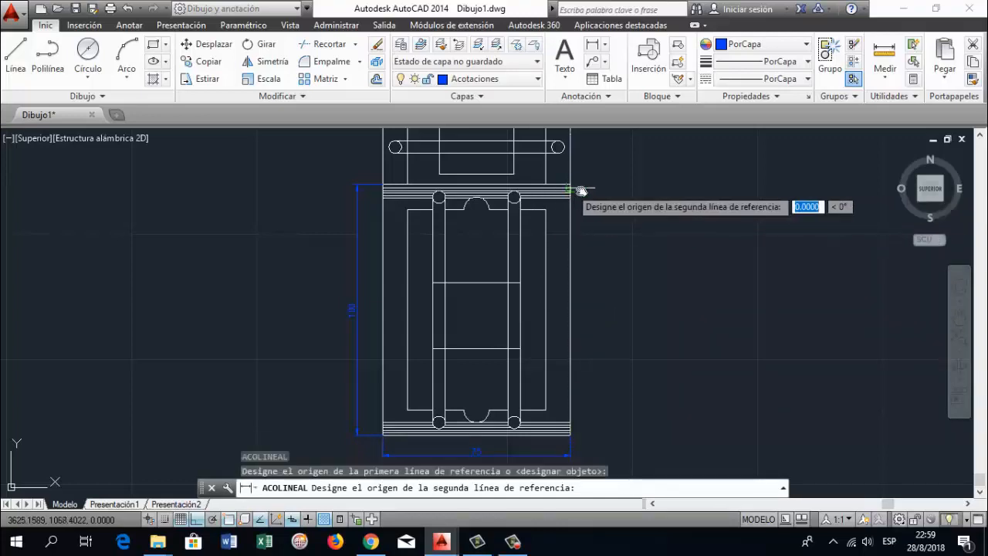
{"action": "left_click", "coordinate": [571, 432]}
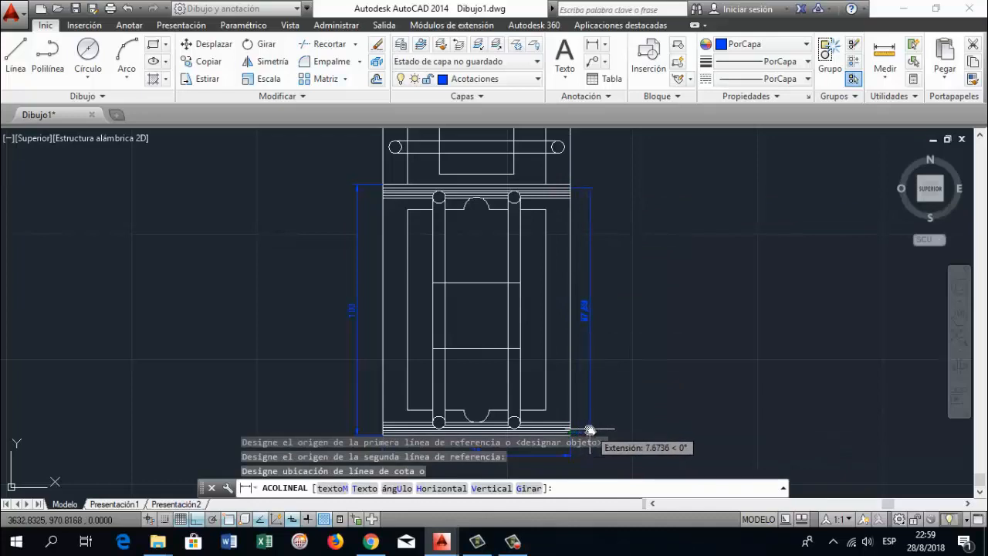
{"action": "key", "text": "Escape"}
Add a vertical linear dimension for the main body's height between its right corners, placed outside the right edge
{"action": "key", "text": "Return"}
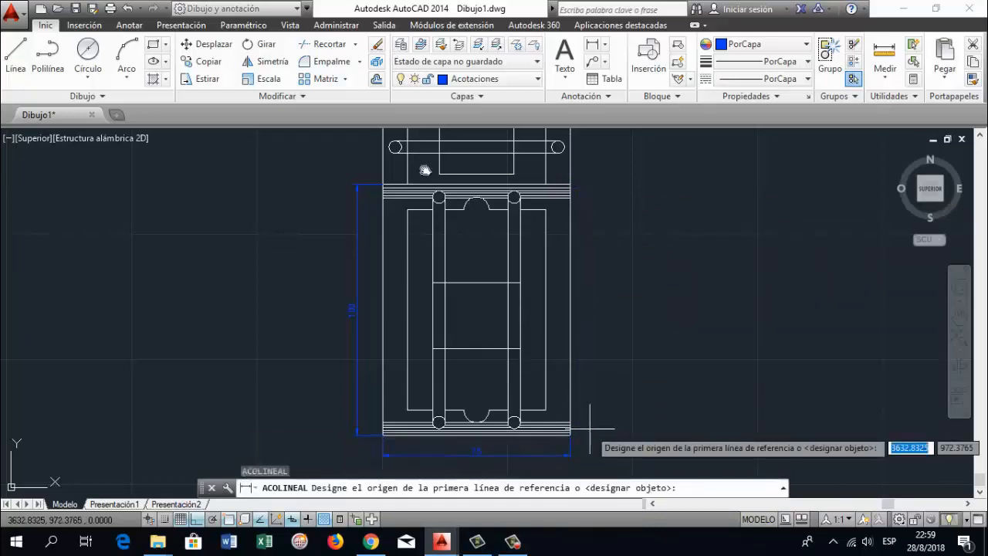
{"action": "left_click", "coordinate": [572, 187]}
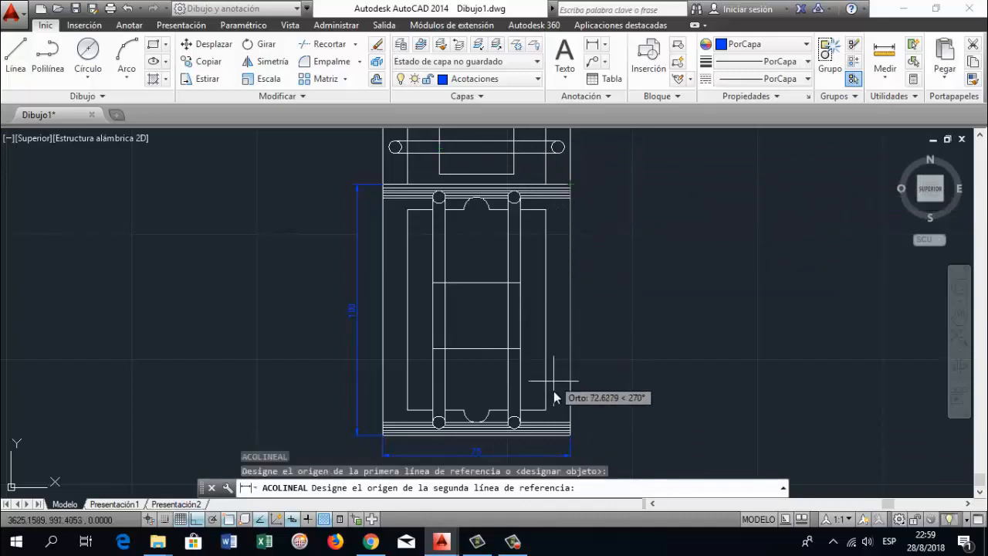
{"action": "left_click", "coordinate": [571, 428]}
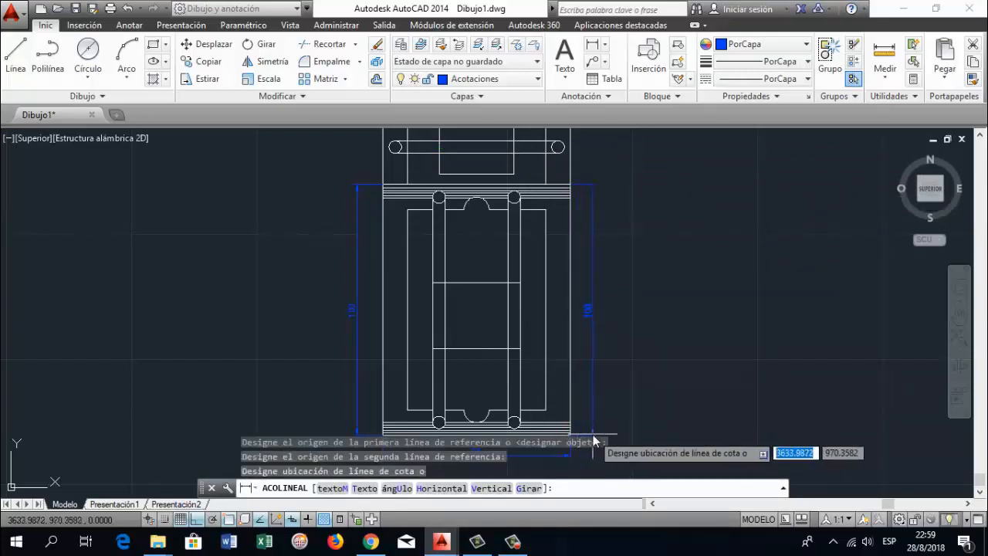
{"action": "left_click", "coordinate": [594, 440]}
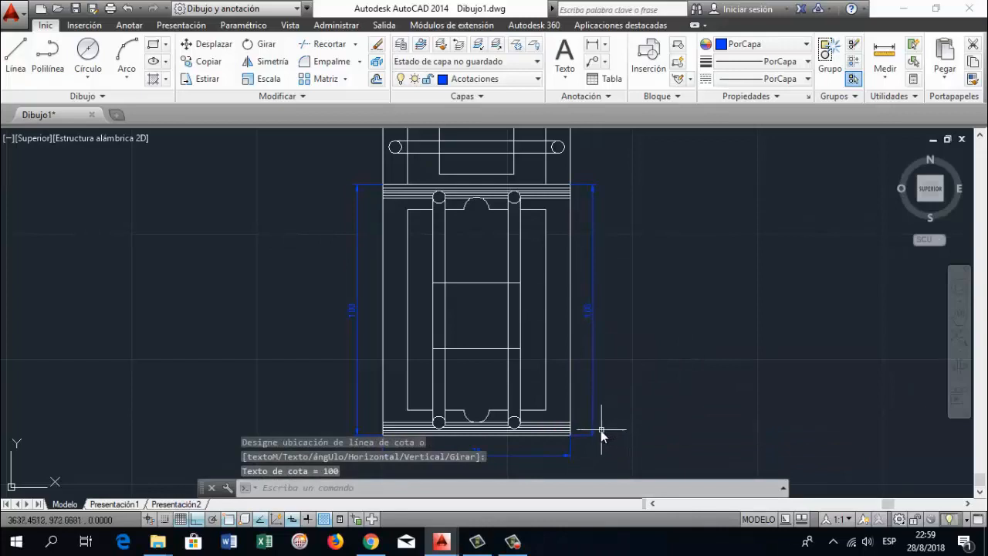
Stretch the main body's right vertical dimension so its dimension line sits slightly farther from the frame
{"action": "left_click", "coordinate": [595, 438]}
{"action": "left_click", "coordinate": [593, 436]}
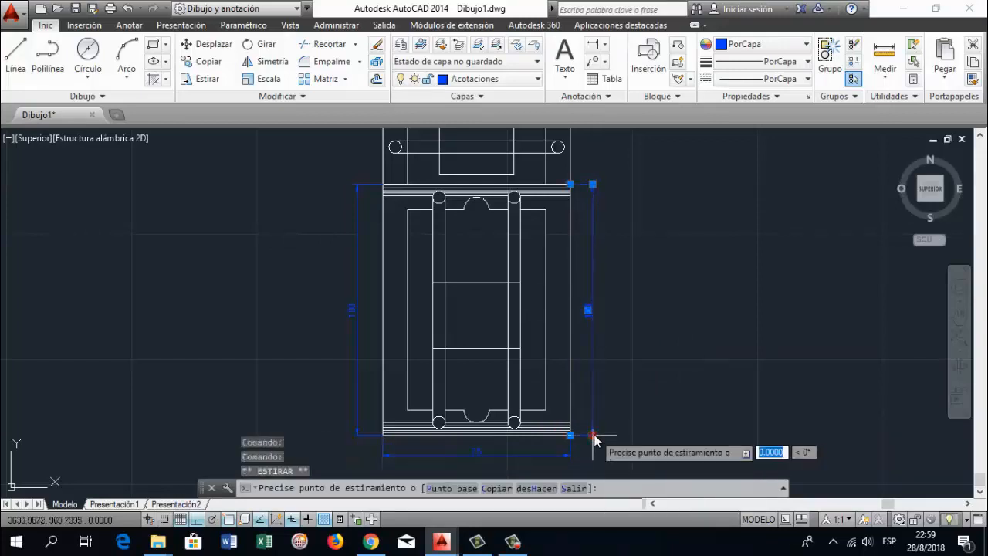
{"action": "left_click", "coordinate": [595, 436]}
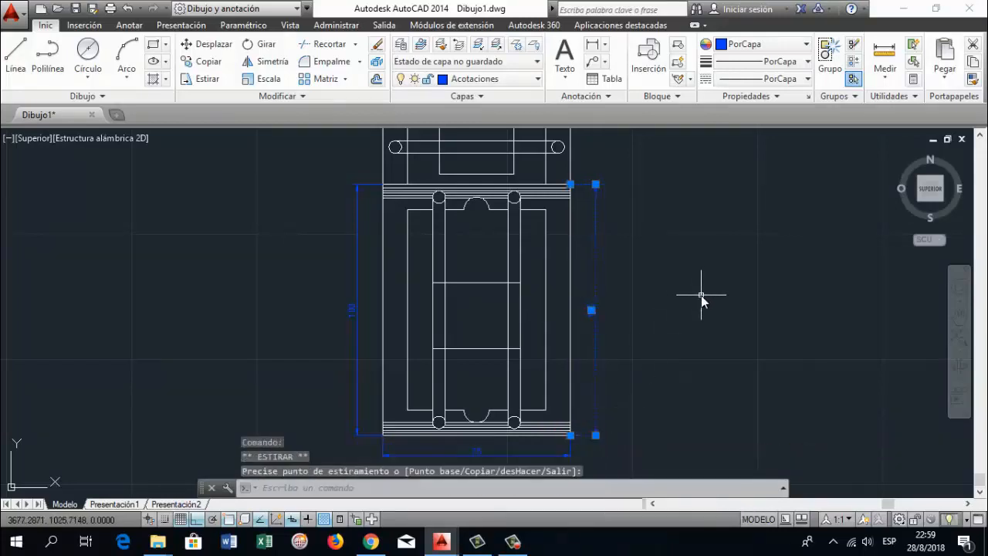
{"action": "key", "text": "Escape"}
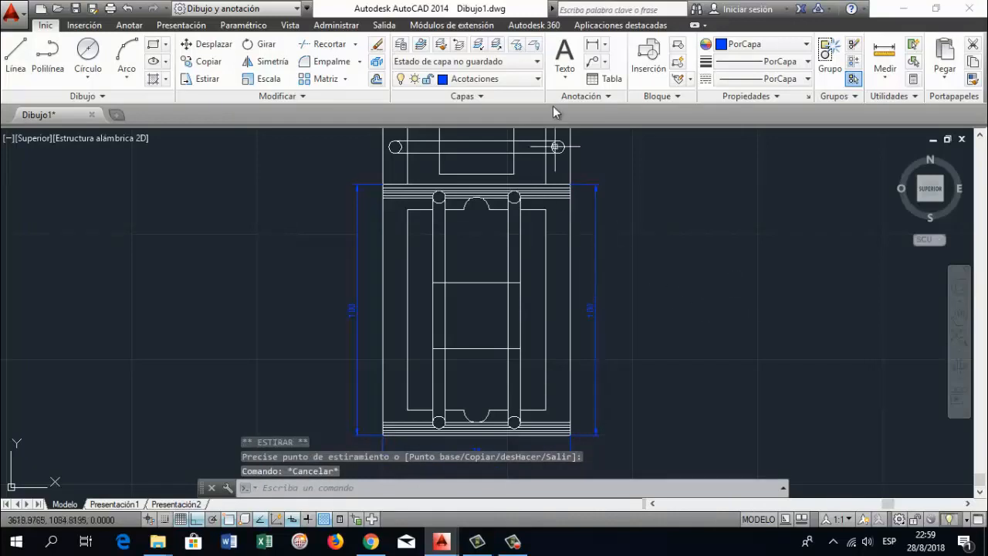
Add a linear dimension for the width of the upper left tab, placed just above the tab
{"action": "left_click", "coordinate": [960, 318]}
{"action": "mouse_move", "coordinate": [643, 226]}
{"action": "left_mouse_down"}
{"action": "mouse_move", "coordinate": [617, 340]}
{"action": "mouse_move", "coordinate": [604, 340]}
{"action": "left_mouse_up"}
{"action": "scroll", "coordinate": [459, 307], "scroll_direction": "down", "scroll_amount": 2}
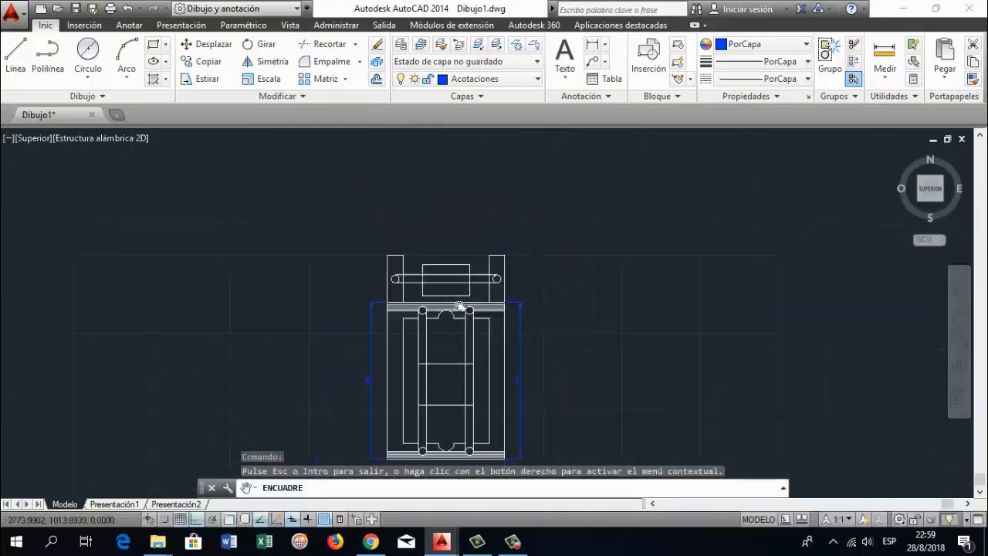
{"action": "left_click", "coordinate": [593, 44]}
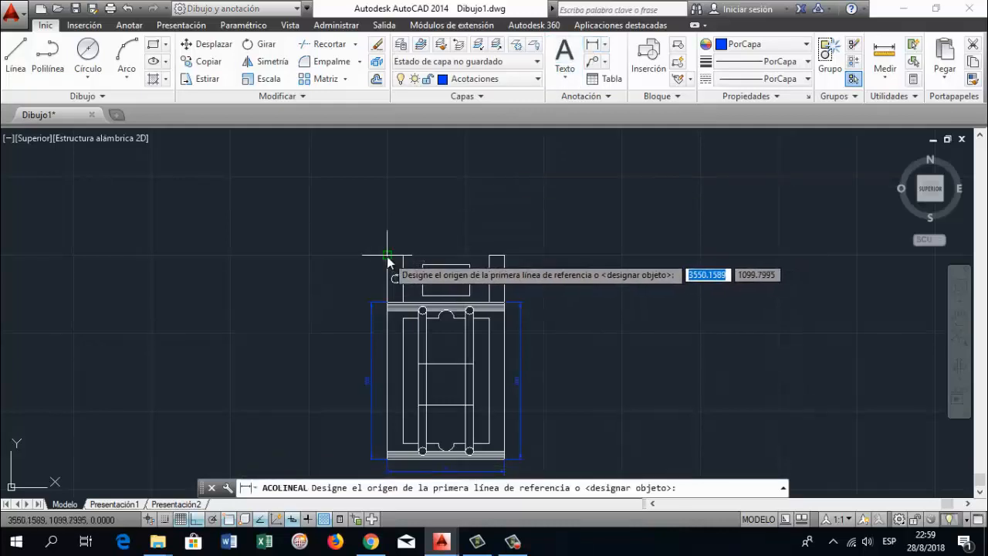
{"action": "left_click", "coordinate": [393, 260]}
{"action": "left_click", "coordinate": [403, 255]}
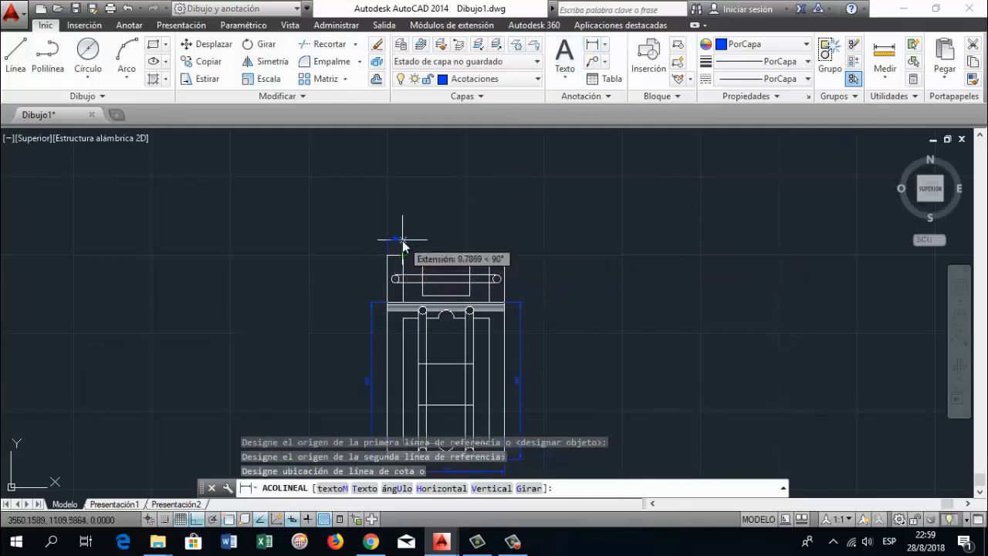
{"action": "left_click", "coordinate": [399, 241]}
Add a vertical linear dimension for the left tab's height, placed outside the frame's left edge above the main body's dimension
{"action": "left_click", "coordinate": [593, 51]}
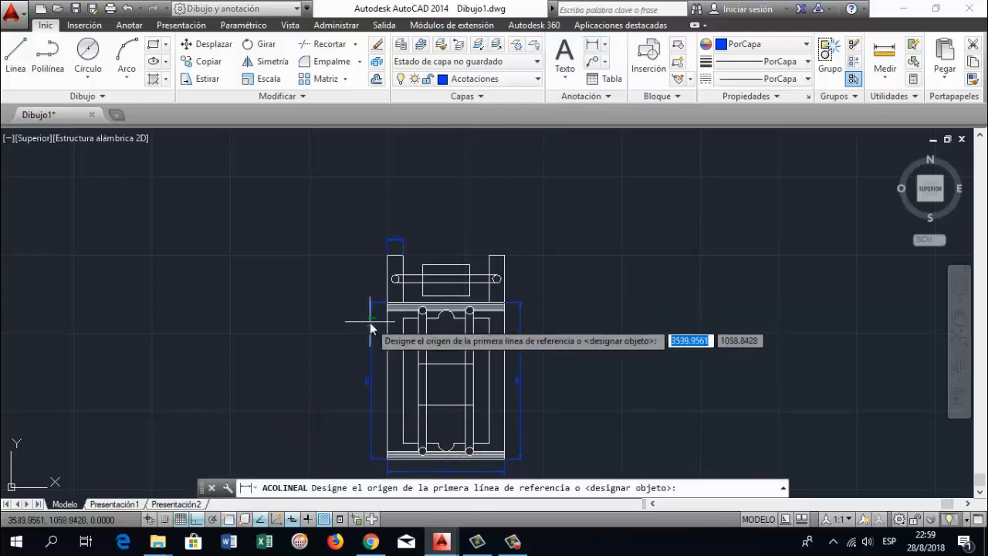
{"action": "left_click", "coordinate": [391, 268]}
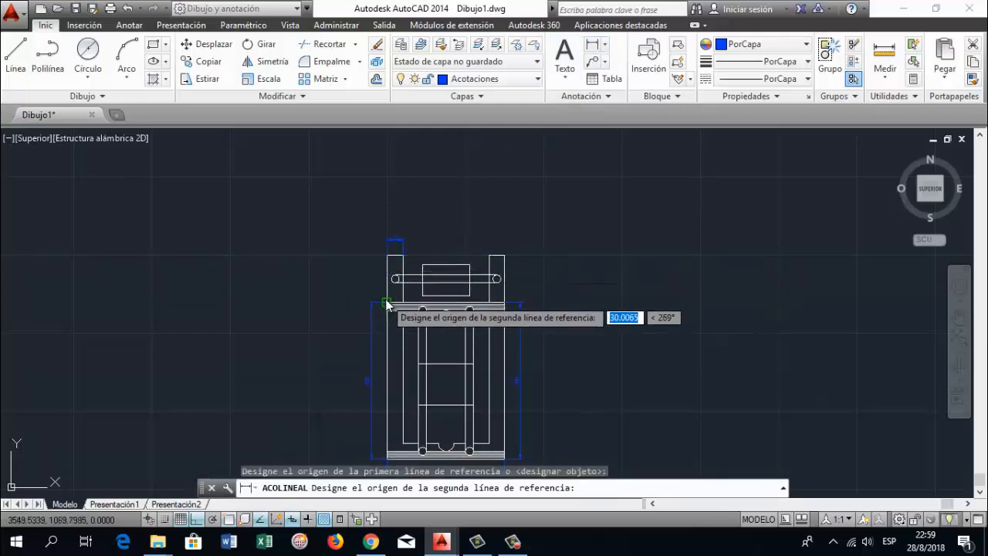
{"action": "left_click", "coordinate": [386, 308]}
{"action": "left_click", "coordinate": [423, 297]}
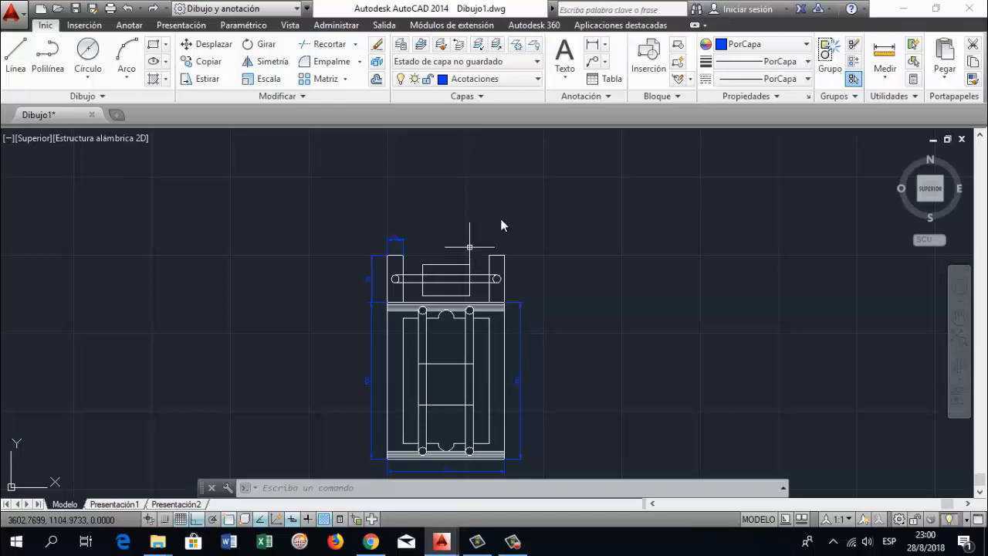
Add a linear dimension for the width of the upper right tab, placed just above the tab
{"action": "left_click", "coordinate": [592, 48]}
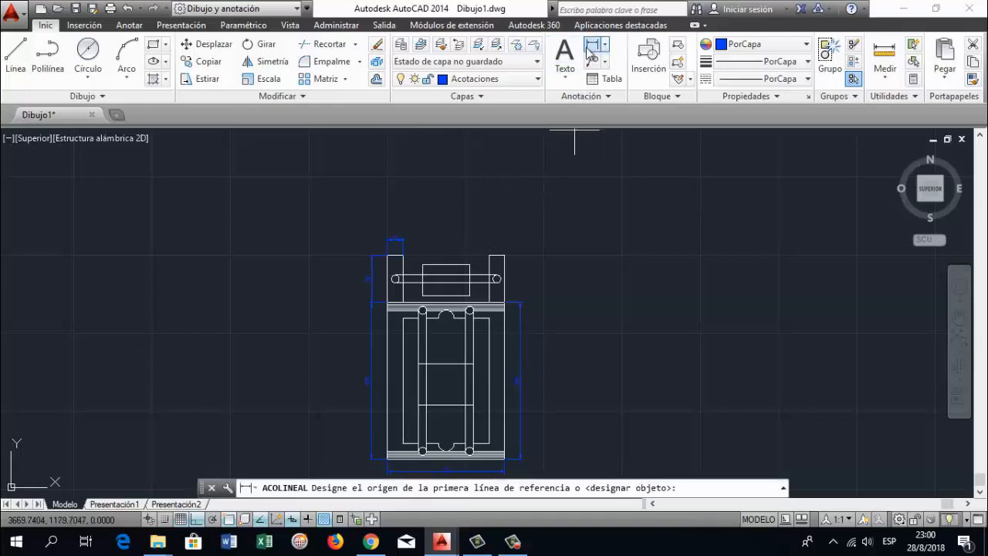
{"action": "left_click", "coordinate": [488, 255]}
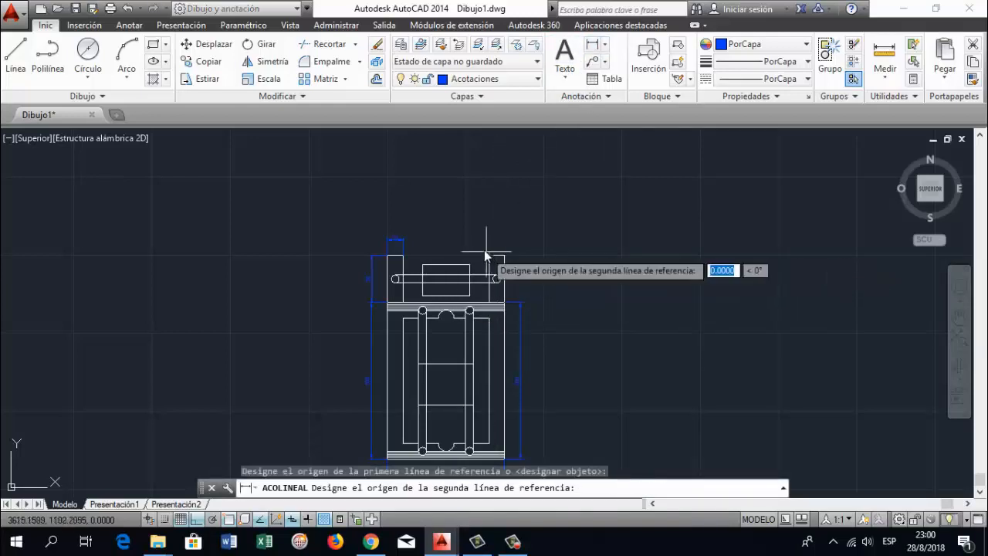
{"action": "left_click", "coordinate": [505, 258]}
{"action": "left_click", "coordinate": [508, 237]}
Add a vertical linear dimension for the right tab's height, aligned with the main body's dimension outside the right edge
{"action": "left_click", "coordinate": [592, 48]}
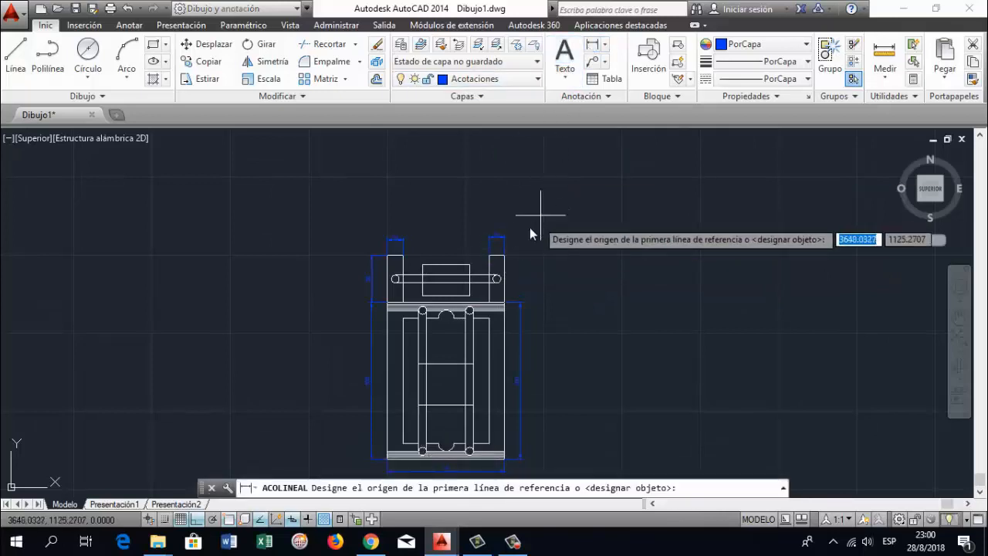
{"action": "left_click", "coordinate": [505, 255]}
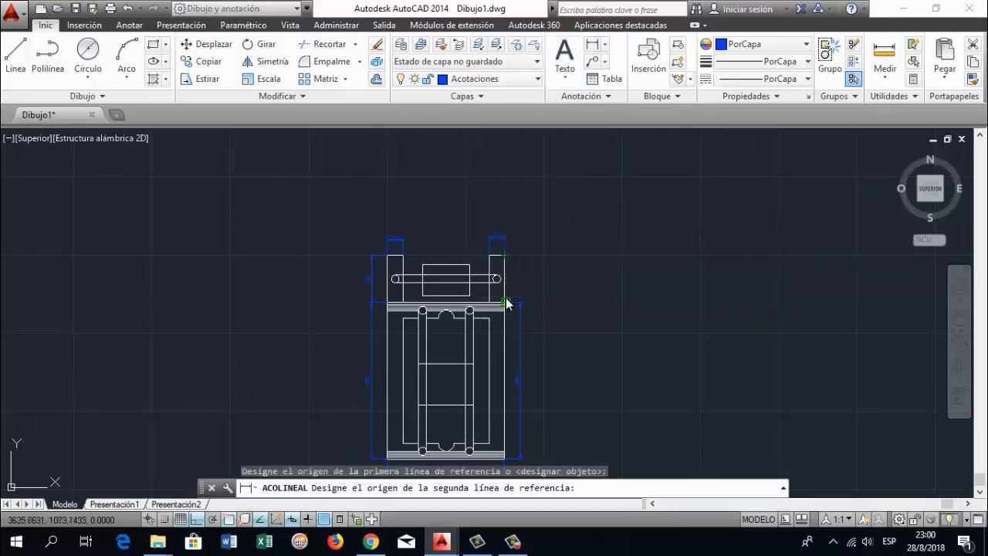
{"action": "left_click", "coordinate": [506, 304]}
{"action": "left_click", "coordinate": [520, 300]}
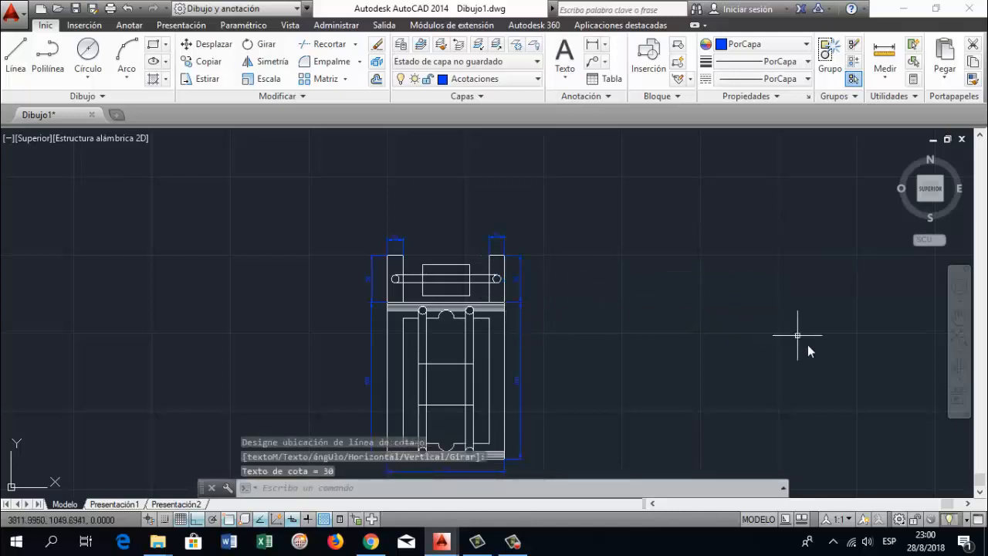
Add a diameter dimension to the upper semicircular notch of the inner frame, with its text above the arc
{"action": "left_click", "coordinate": [959, 317]}
{"action": "left_click_drag", "start_coordinate": [581, 356], "coordinate": [575, 331]}
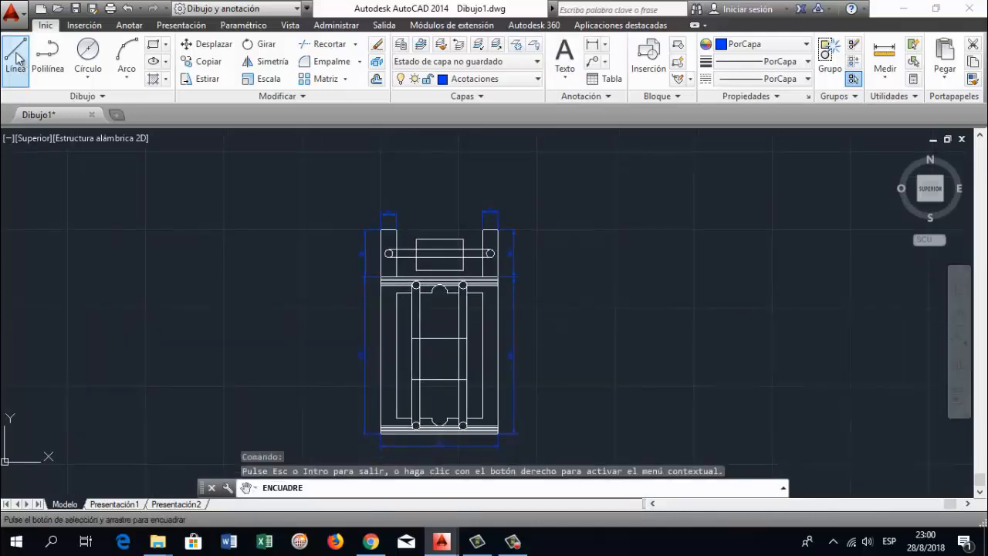
{"action": "key", "text": "Escape"}
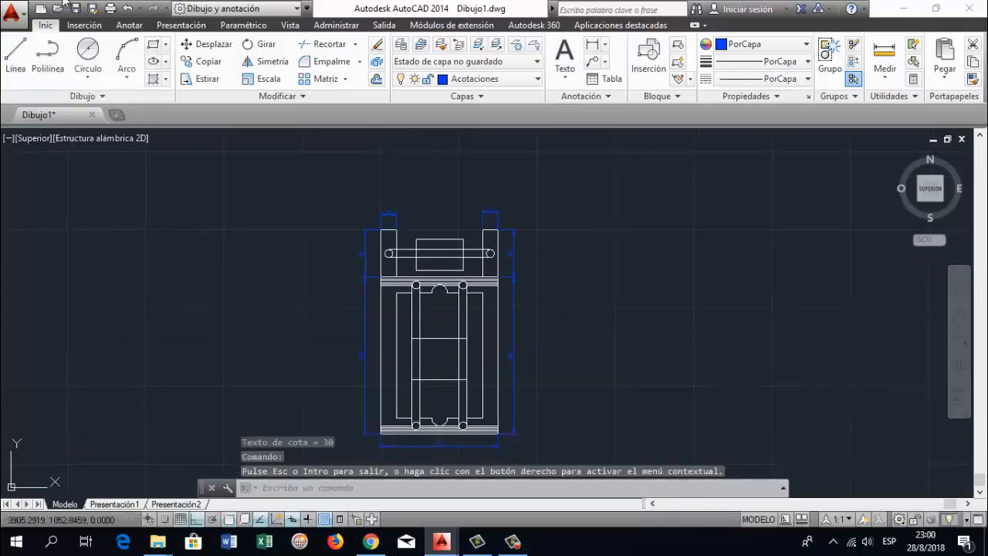
{"action": "left_click", "coordinate": [606, 52]}
{"action": "left_click", "coordinate": [615, 211]}
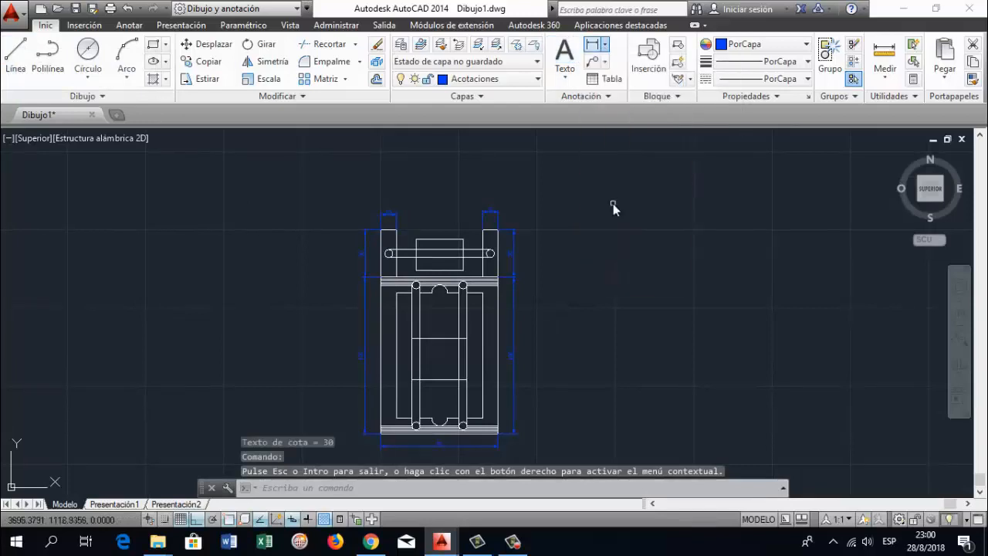
{"action": "scroll", "coordinate": [409, 294], "scroll_direction": "up", "scroll_amount": 2}
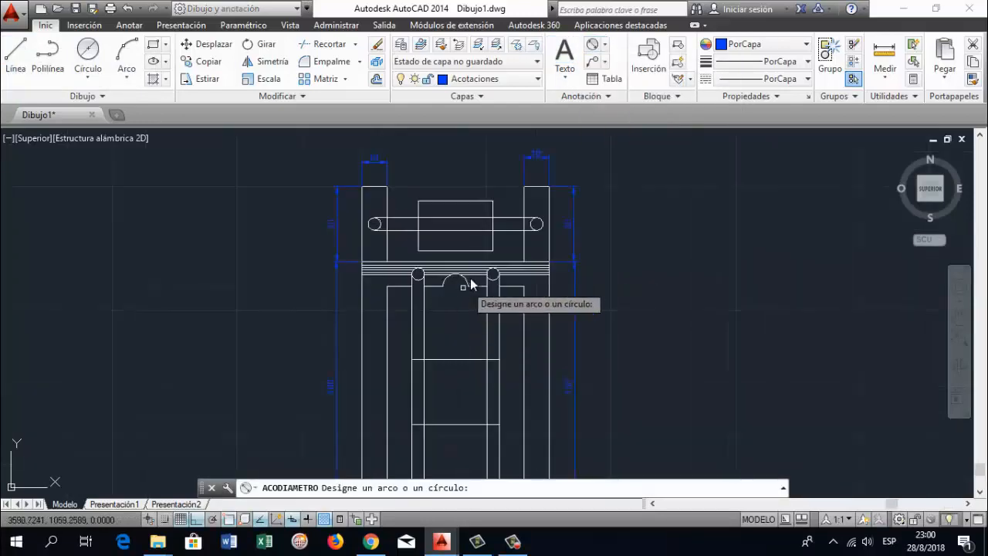
{"action": "left_click", "coordinate": [466, 283]}
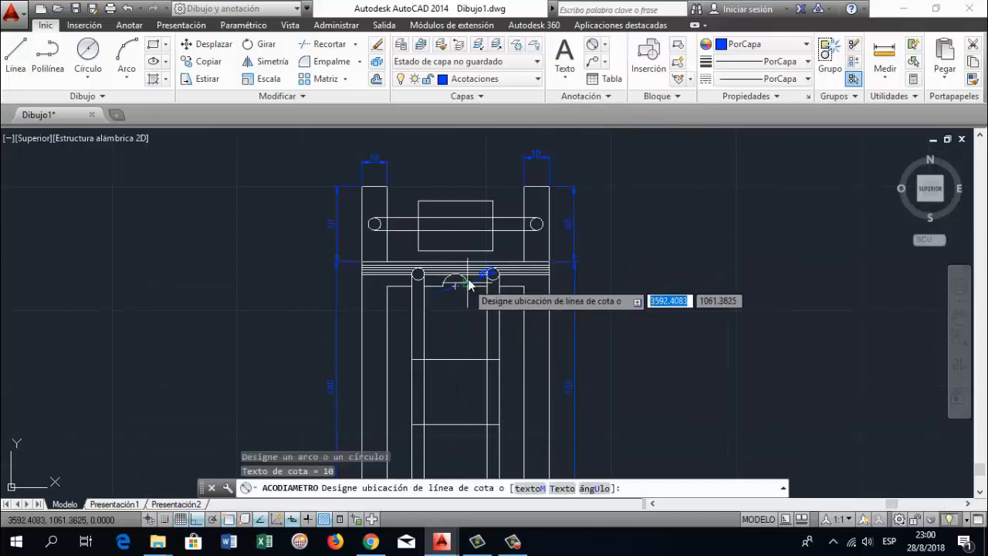
{"action": "left_click", "coordinate": [468, 276]}
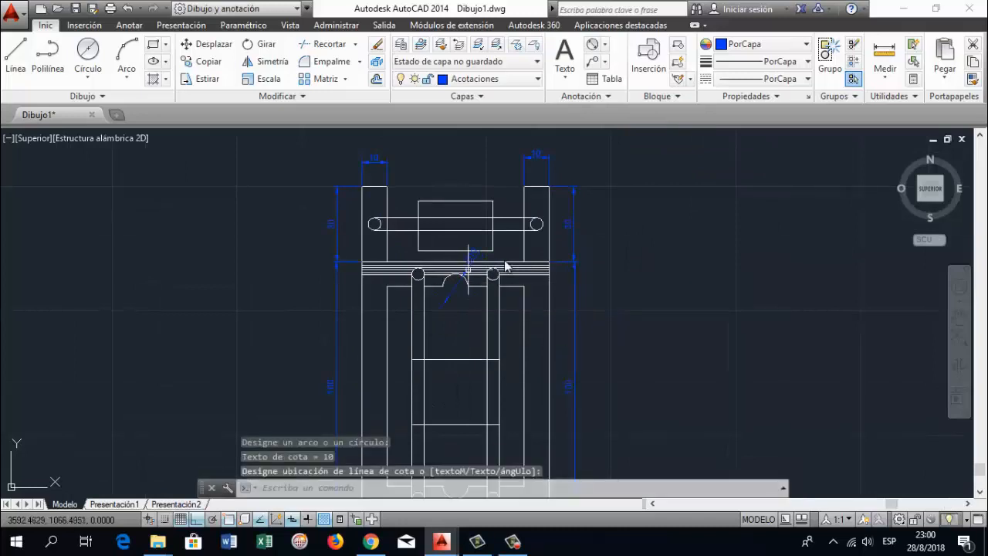
Add diameter dimensions to the two circles at the upper ends of the vertical bars, with their texts on the outer sides
{"action": "left_click", "coordinate": [592, 44]}
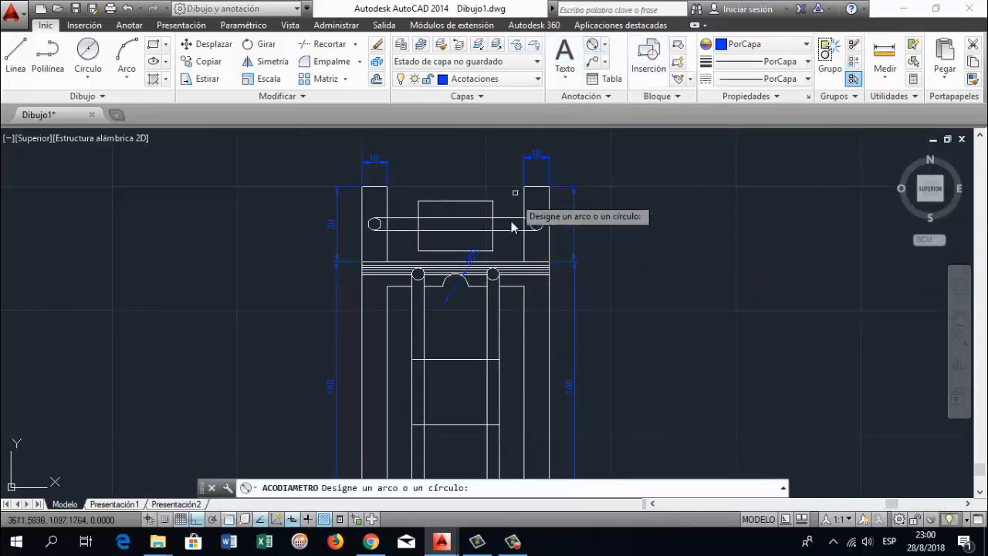
{"action": "left_click", "coordinate": [494, 277]}
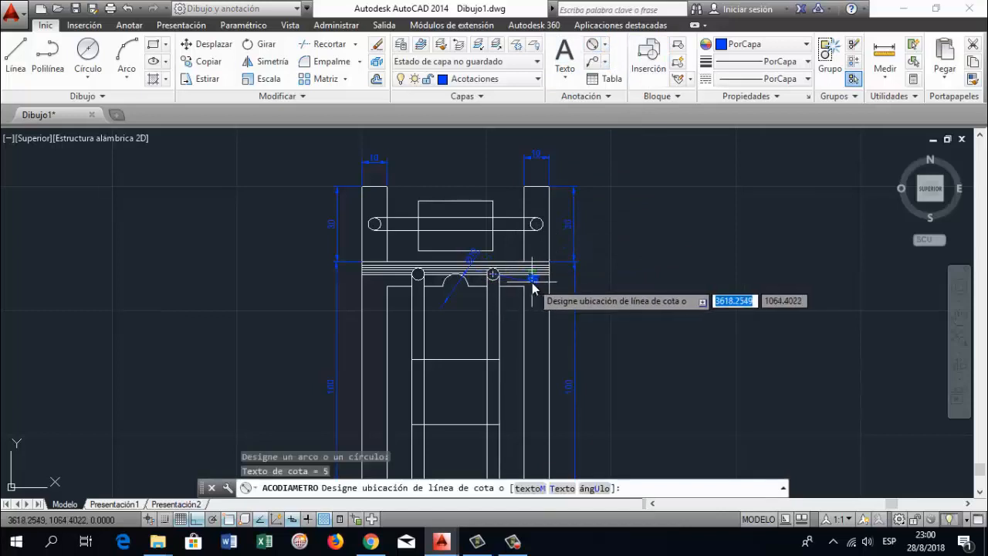
{"action": "left_click", "coordinate": [536, 285]}
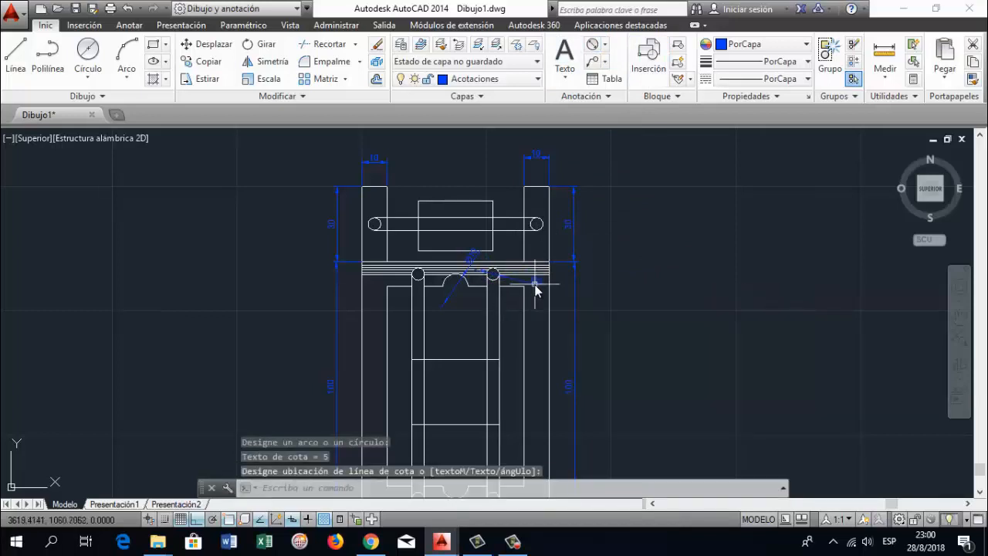
{"action": "key", "text": "Return"}
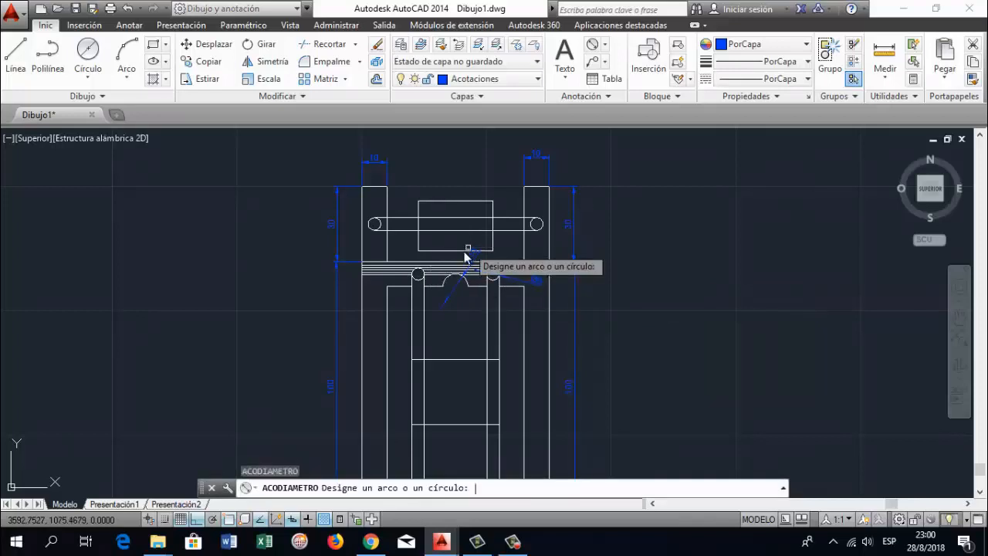
{"action": "left_click", "coordinate": [417, 276]}
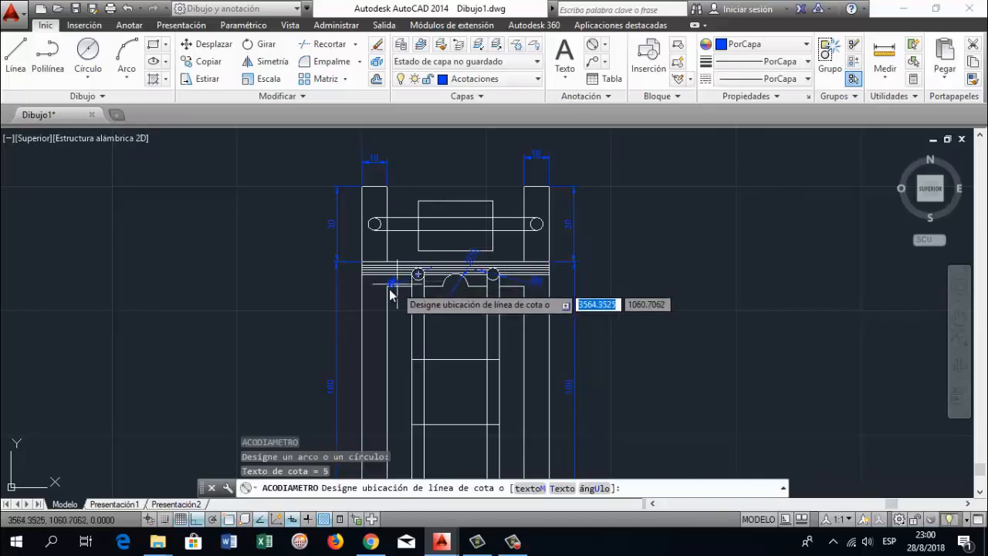
{"action": "left_click", "coordinate": [378, 285]}
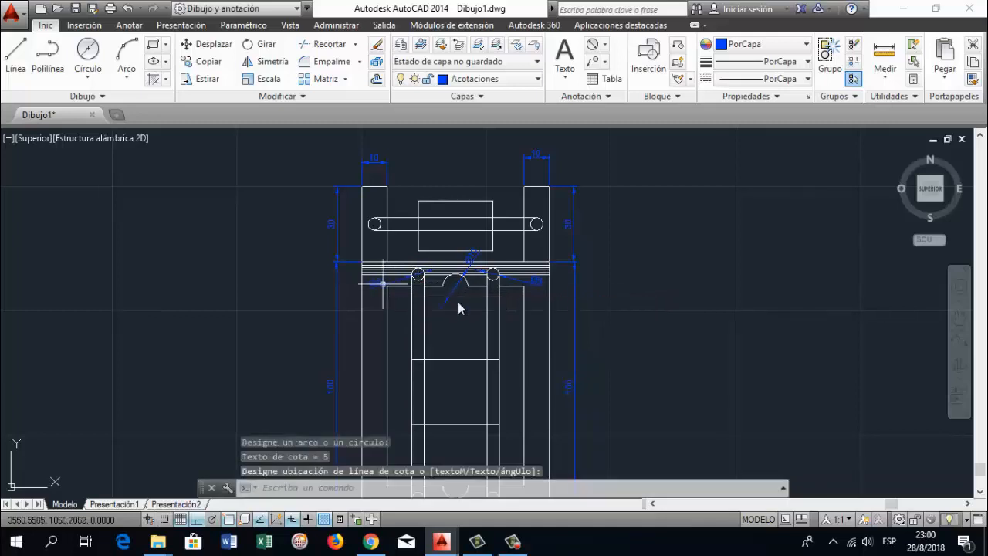
Add a diameter dimension to the lower semicircular notch of the inner frame, with its text above the arc
{"action": "left_click", "coordinate": [956, 315]}
{"action": "left_click_drag", "start_coordinate": [465, 342], "coordinate": [465, 272]}
{"action": "left_click_drag", "start_coordinate": [528, 326], "coordinate": [521, 245]}
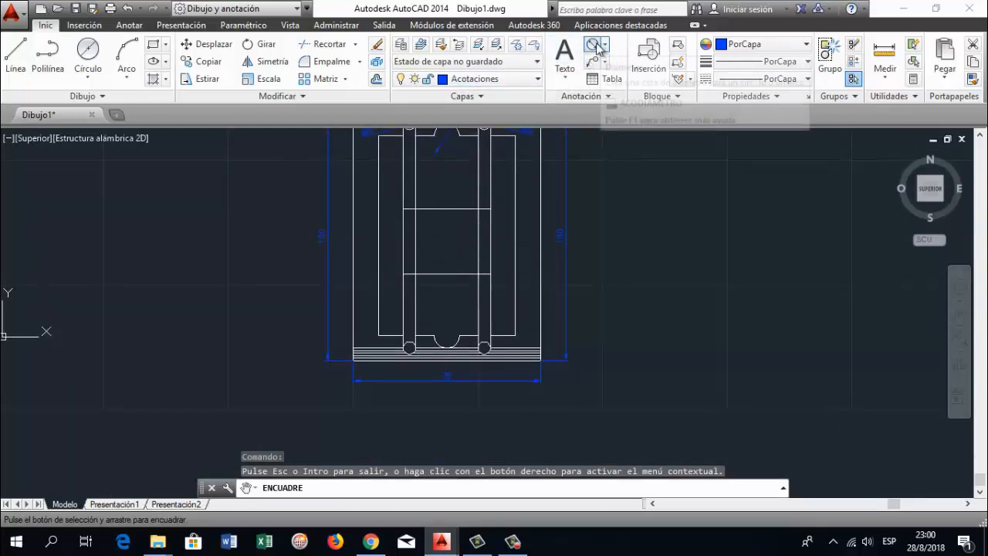
{"action": "left_click", "coordinate": [601, 46]}
{"action": "left_click", "coordinate": [457, 349]}
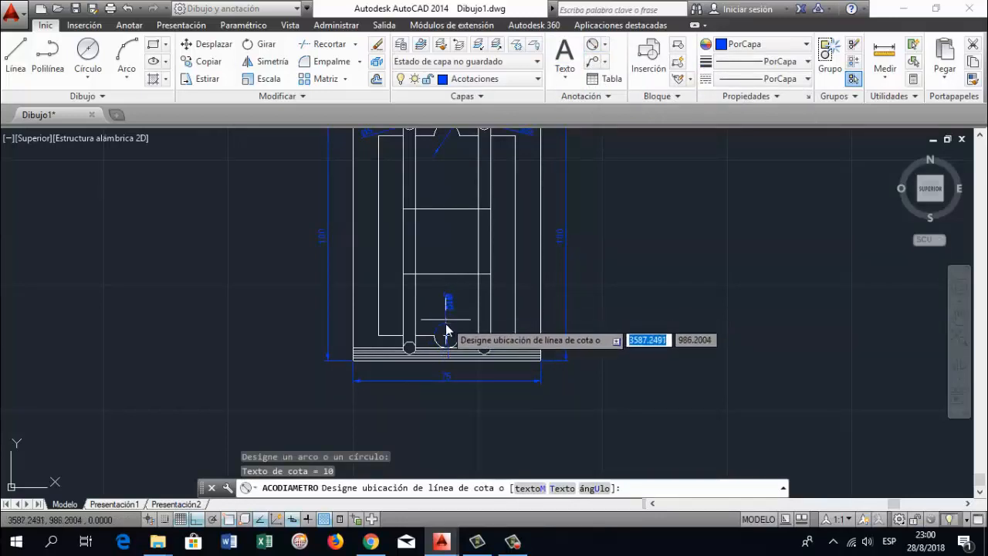
{"action": "left_click", "coordinate": [461, 317]}
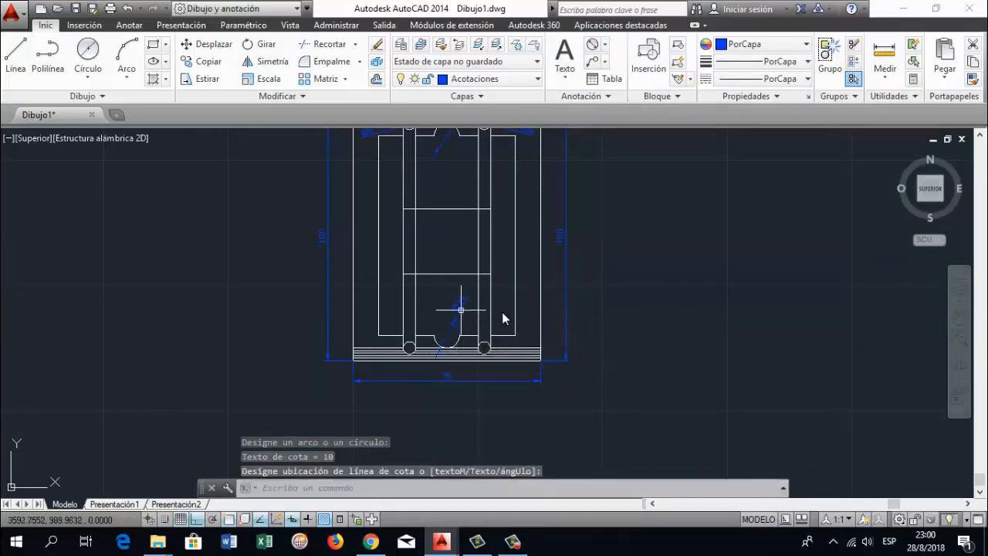
Add diameter dimensions to the two circles at the lower ends of the vertical bars, with their texts on the outer sides
{"action": "left_click", "coordinate": [592, 46]}
{"action": "left_click", "coordinate": [403, 347]}
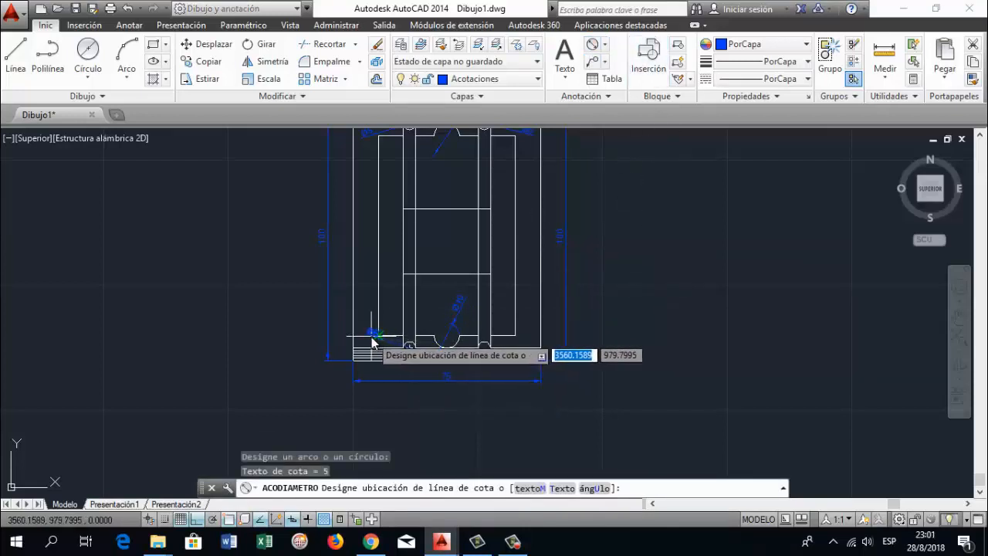
{"action": "left_click", "coordinate": [364, 340]}
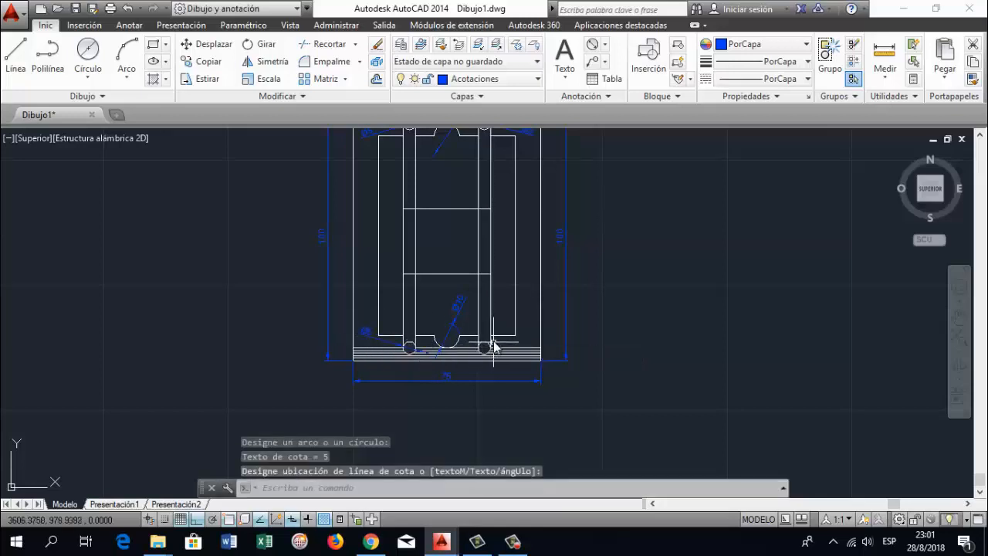
{"action": "key", "text": "Return"}
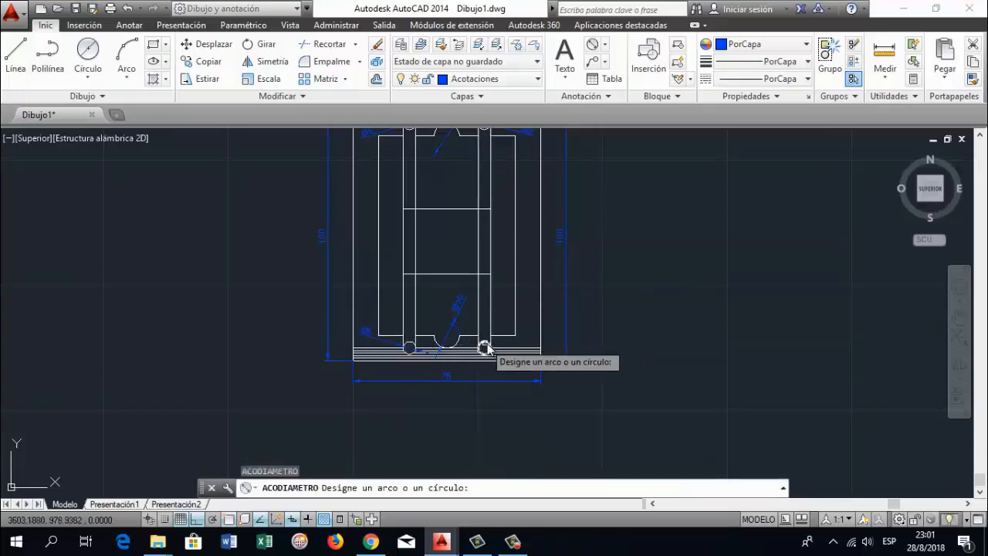
{"action": "left_click", "coordinate": [484, 348]}
{"action": "left_click", "coordinate": [524, 345]}
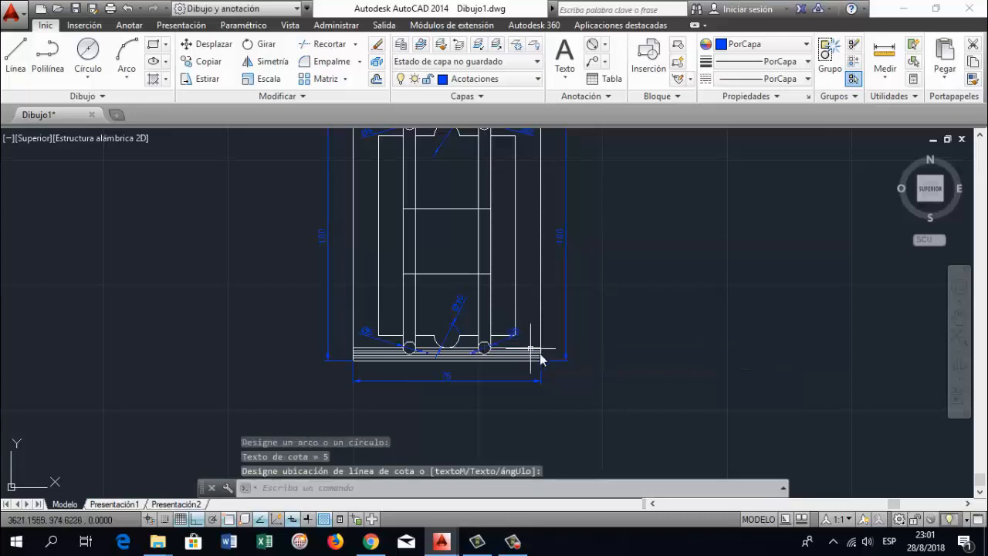
Review the dimensioned frame, tabs and circles up close and as a whole
{"action": "scroll", "coordinate": [680, 301], "scroll_direction": "down", "scroll_amount": 2}
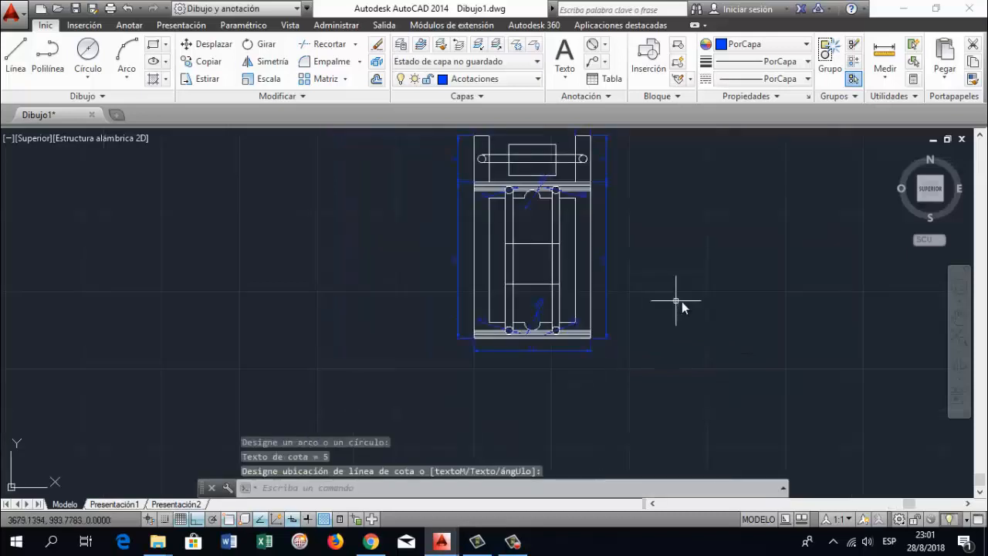
{"action": "left_click", "coordinate": [958, 316]}
{"action": "mouse_move", "coordinate": [626, 319]}
{"action": "left_mouse_down"}
{"action": "mouse_move", "coordinate": [574, 320]}
{"action": "mouse_move", "coordinate": [563, 349]}
{"action": "left_mouse_up"}
{"action": "scroll", "coordinate": [541, 343], "scroll_direction": "up", "scroll_amount": 2}
{"action": "mouse_move", "coordinate": [515, 317]}
{"action": "left_mouse_down"}
{"action": "mouse_move", "coordinate": [507, 341]}
{"action": "mouse_move", "coordinate": [529, 361]}
{"action": "left_mouse_up"}
{"action": "mouse_move", "coordinate": [489, 304]}
{"action": "left_mouse_down"}
{"action": "mouse_move", "coordinate": [516, 331]}
{"action": "mouse_move", "coordinate": [540, 302]}
{"action": "mouse_move", "coordinate": [541, 273]}
{"action": "left_mouse_up"}
{"action": "mouse_move", "coordinate": [556, 316]}
{"action": "left_mouse_down"}
{"action": "mouse_move", "coordinate": [543, 280]}
{"action": "mouse_move", "coordinate": [437, 274]}
{"action": "left_mouse_up"}
{"action": "scroll", "coordinate": [549, 279], "scroll_direction": "down", "scroll_amount": 2}
{"action": "mouse_move", "coordinate": [536, 271]}
{"action": "left_mouse_down"}
{"action": "mouse_move", "coordinate": [448, 271]}
{"action": "mouse_move", "coordinate": [530, 276]}
{"action": "mouse_move", "coordinate": [377, 297]}
{"action": "left_mouse_up"}
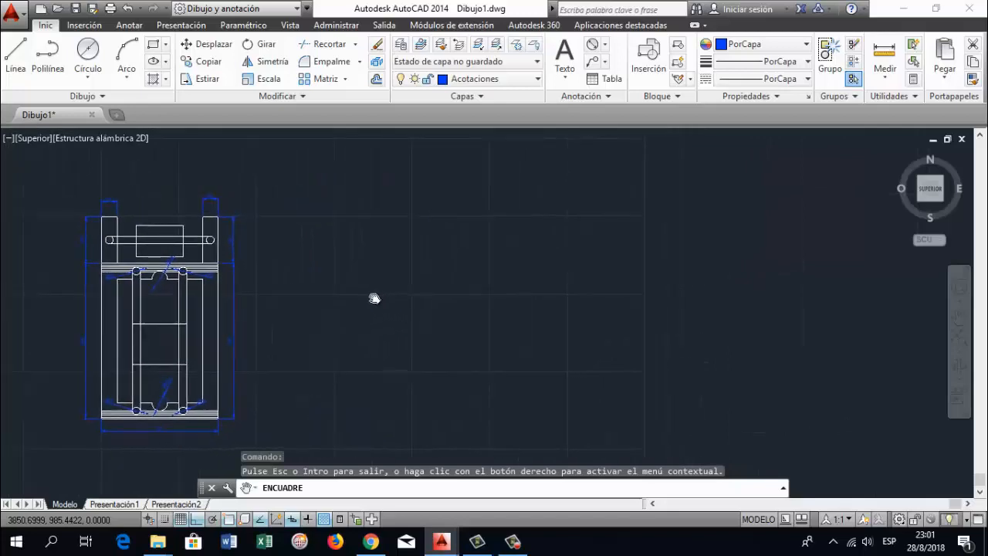
Start a new outline in the empty area beside the dimensioned frame with a 70 mm horizontal line to the right, using ortho mode
{"action": "mouse_move", "coordinate": [437, 334]}
{"action": "left_mouse_down"}
{"action": "mouse_move", "coordinate": [260, 363]}
{"action": "mouse_move", "coordinate": [203, 360]}
{"action": "left_mouse_up"}
{"action": "left_click_drag", "start_coordinate": [317, 357], "coordinate": [288, 357]}
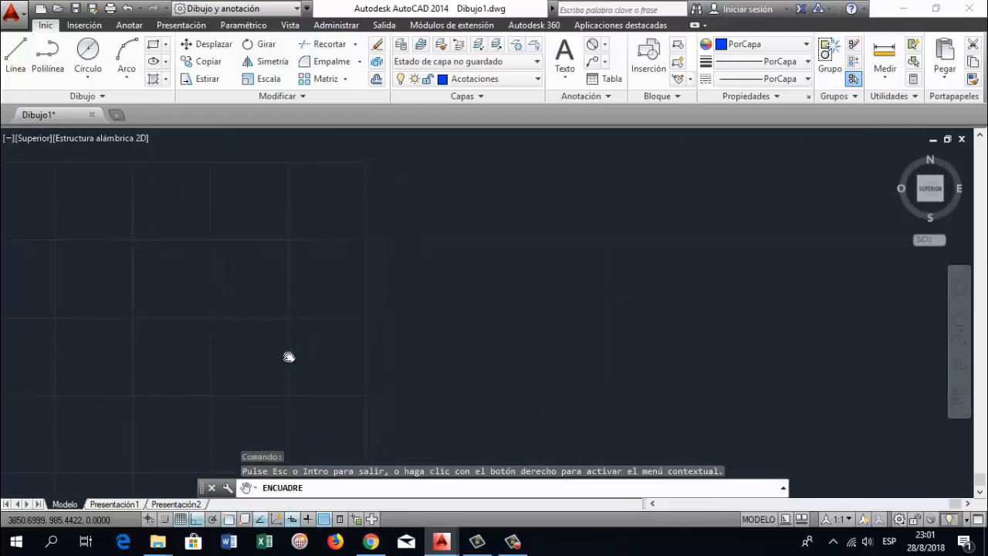
{"action": "key", "text": "Escape"}
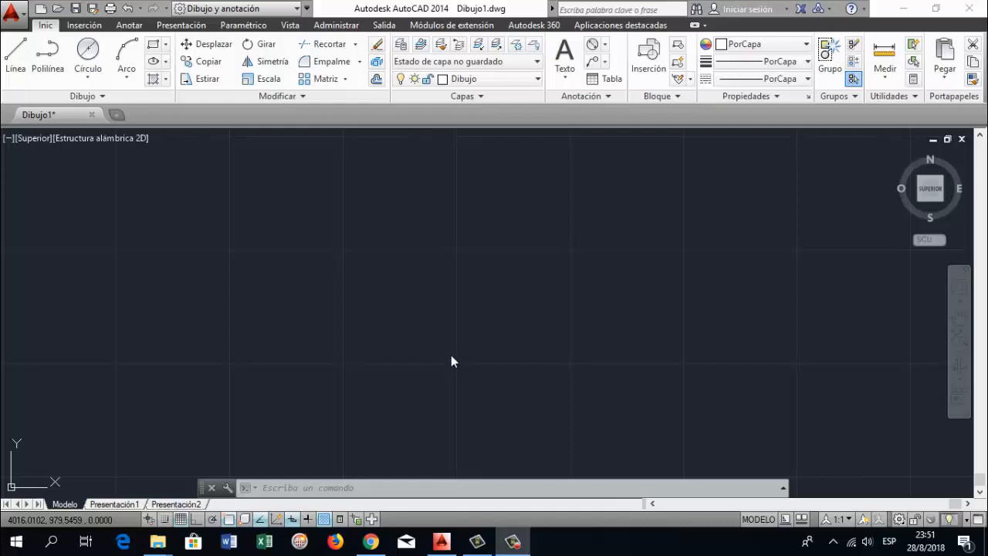
{"action": "type", "text": "linea"}
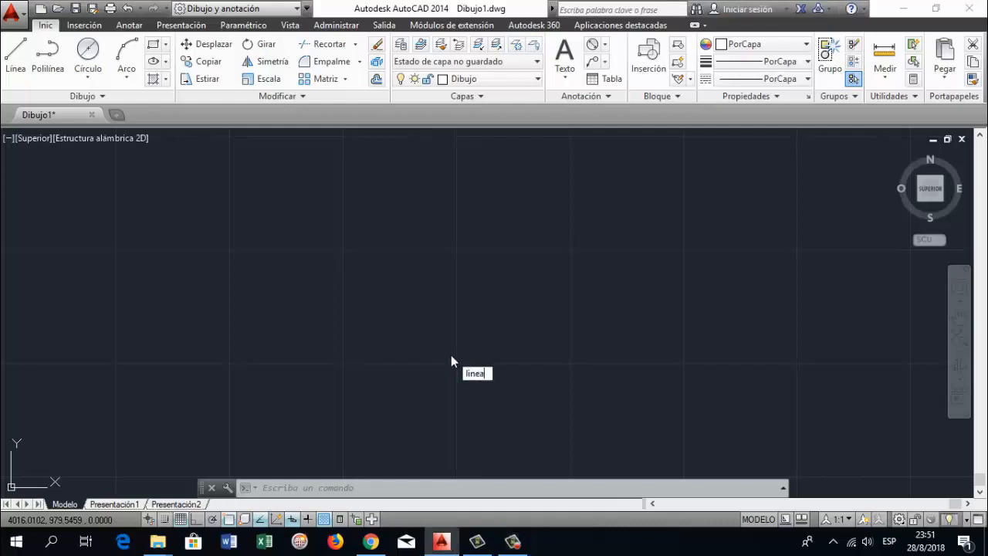
{"action": "key", "text": "Return"}
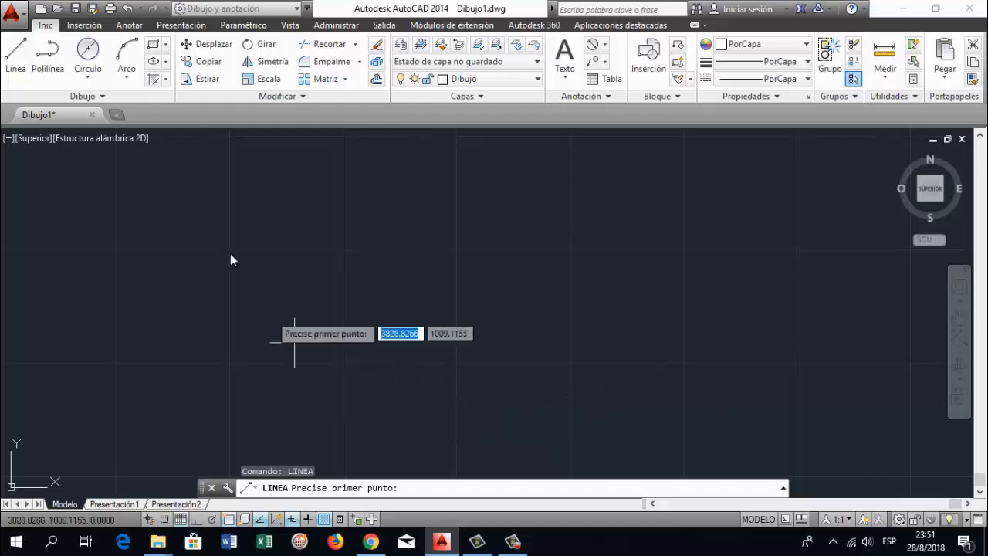
{"action": "left_click", "coordinate": [342, 433]}
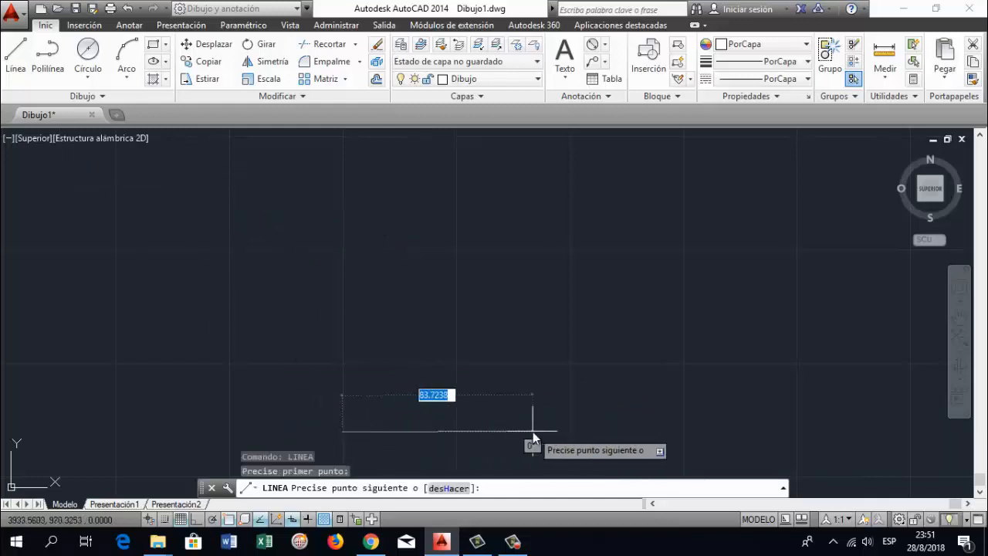
{"action": "type", "text": "70"}
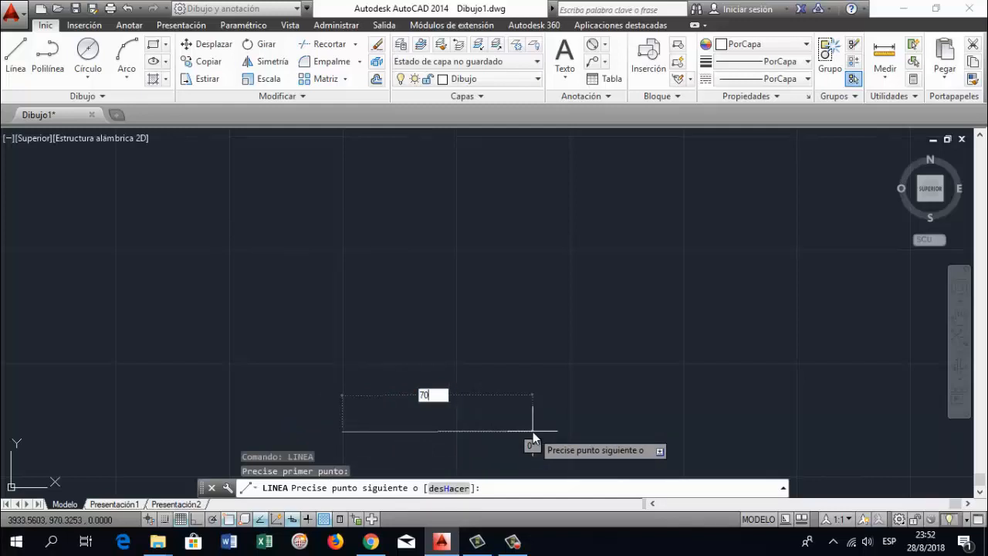
{"action": "key", "text": "Escape"}
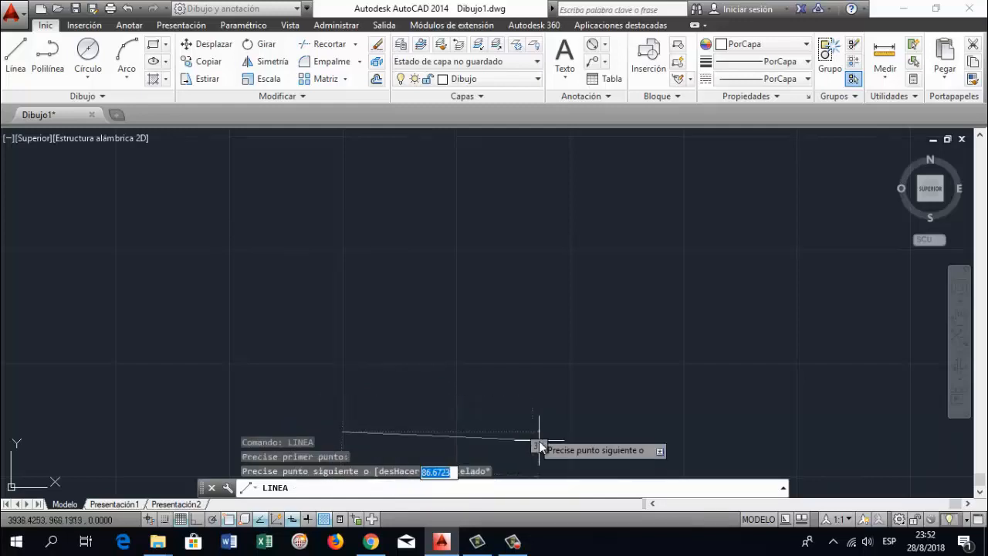
{"action": "key", "text": "F8"}
{"action": "type", "text": "70"}
{"action": "key", "text": "Return"}
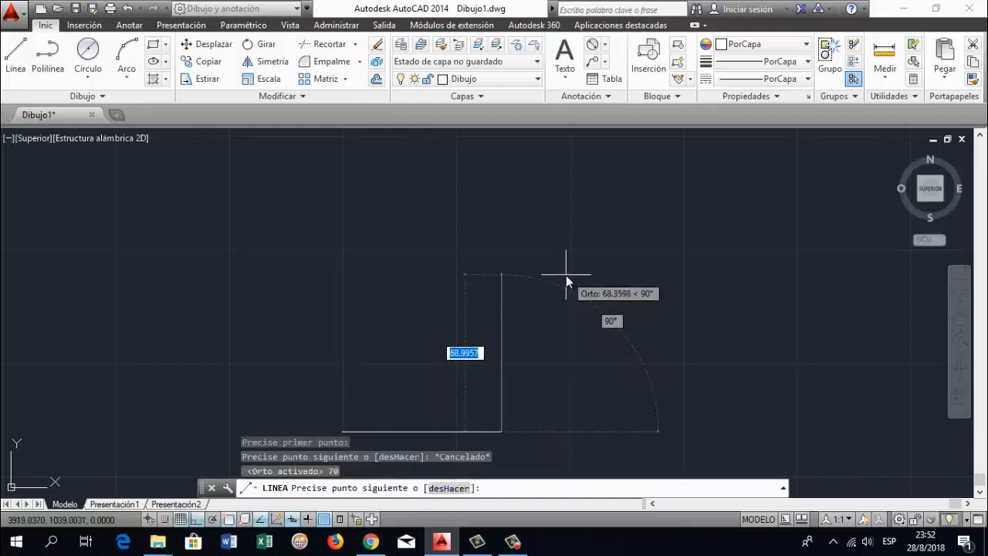
Continue the outline 120 mm upward, 40 mm to the left and 10 mm downward
{"action": "type", "text": "120"}
{"action": "key", "text": "Return"}
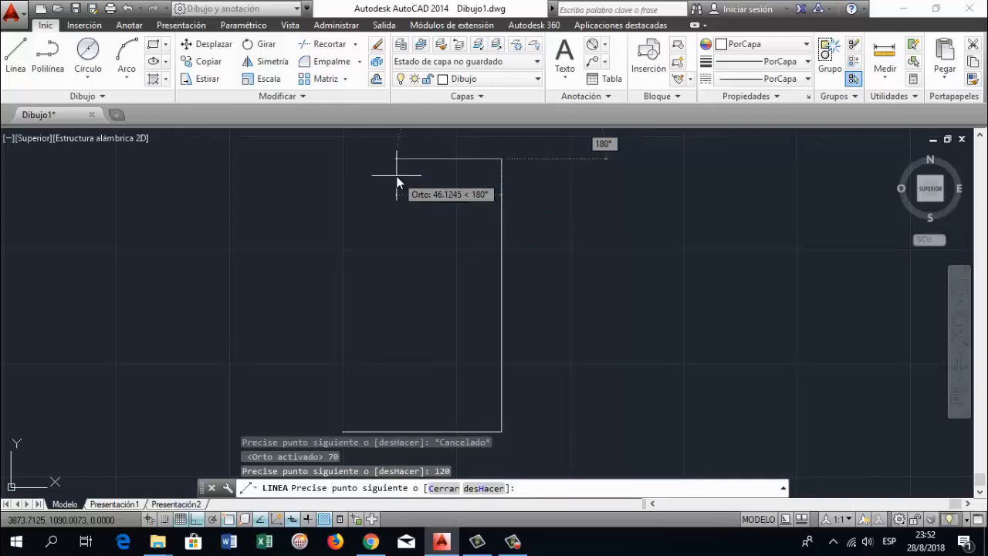
{"action": "type", "text": "40"}
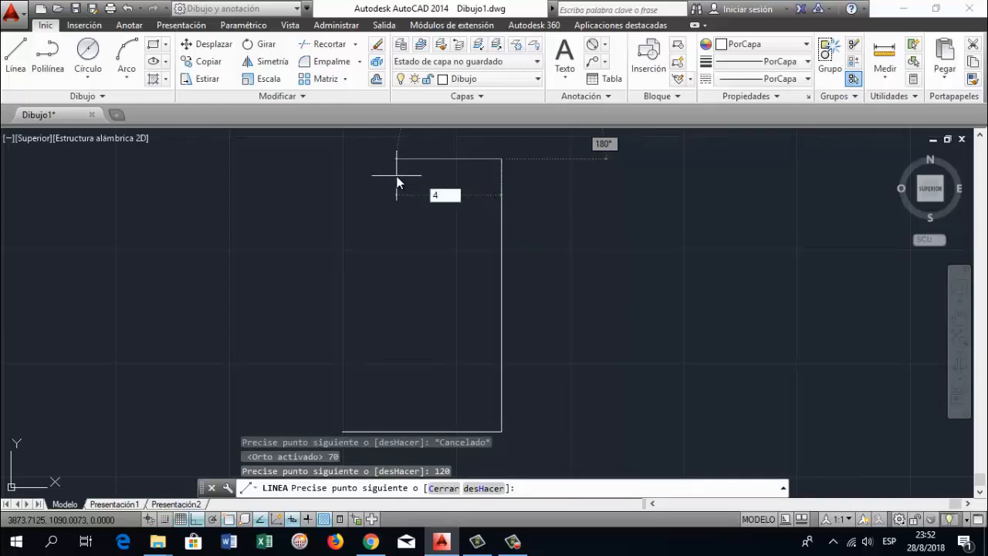
{"action": "key", "text": "Return"}
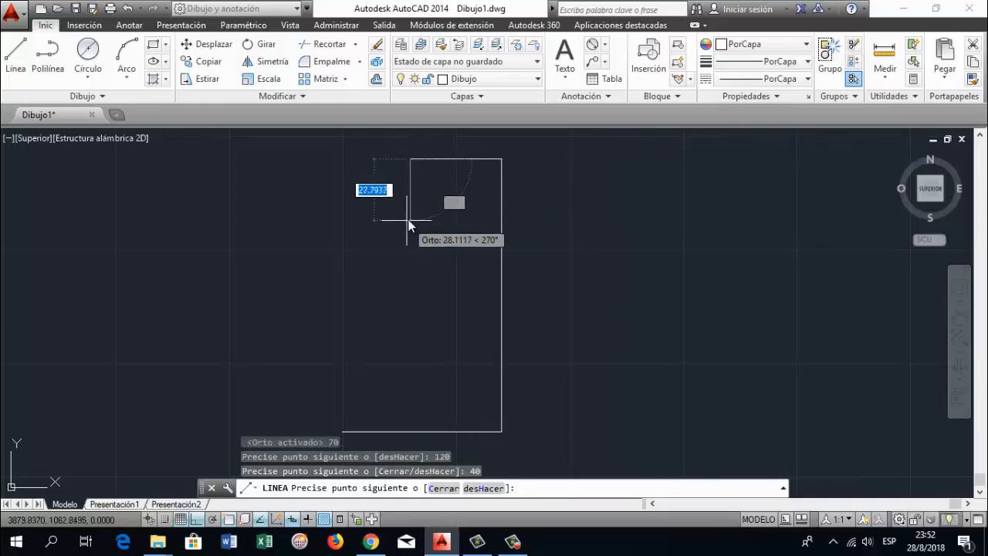
{"action": "type", "text": "10"}
{"action": "key", "text": "Return"}
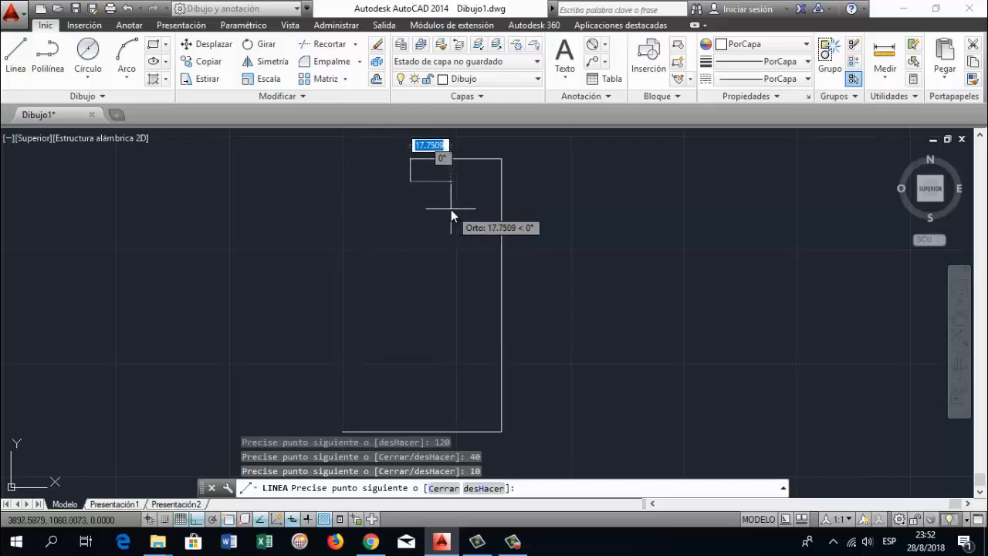
Continue the outline 35 mm to the right, 20 mm downward and 20 mm to the left
{"action": "type", "text": "10"}
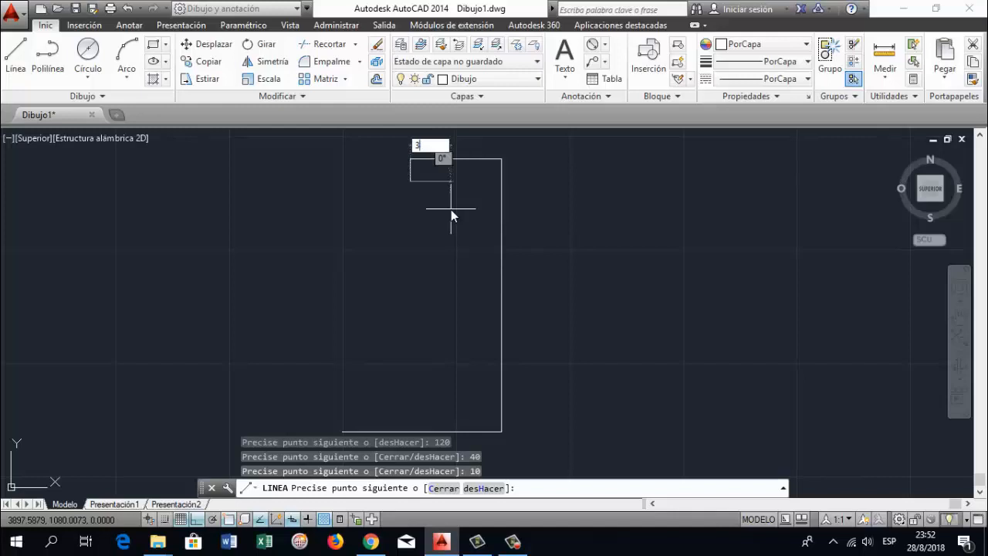
{"action": "key", "text": "Return"}
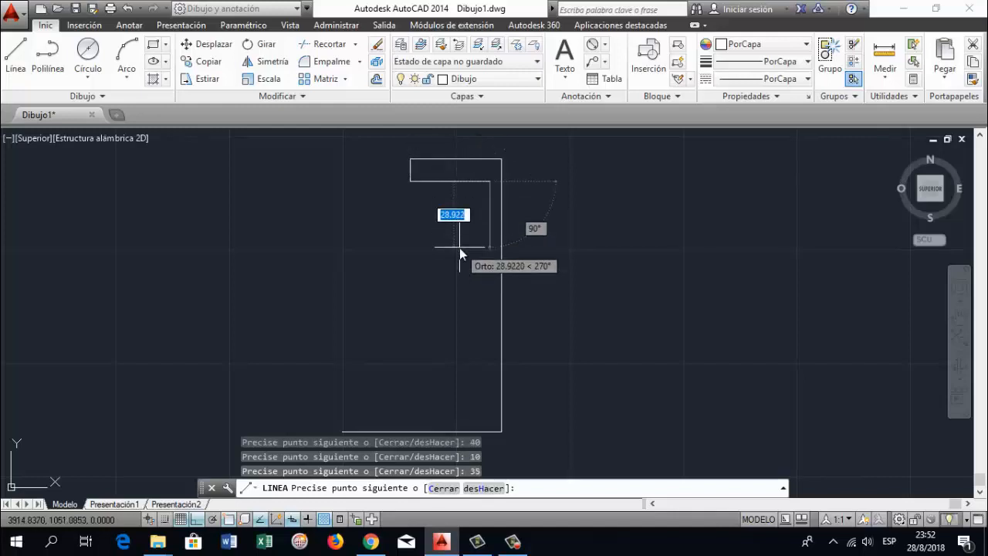
{"action": "type", "text": "20"}
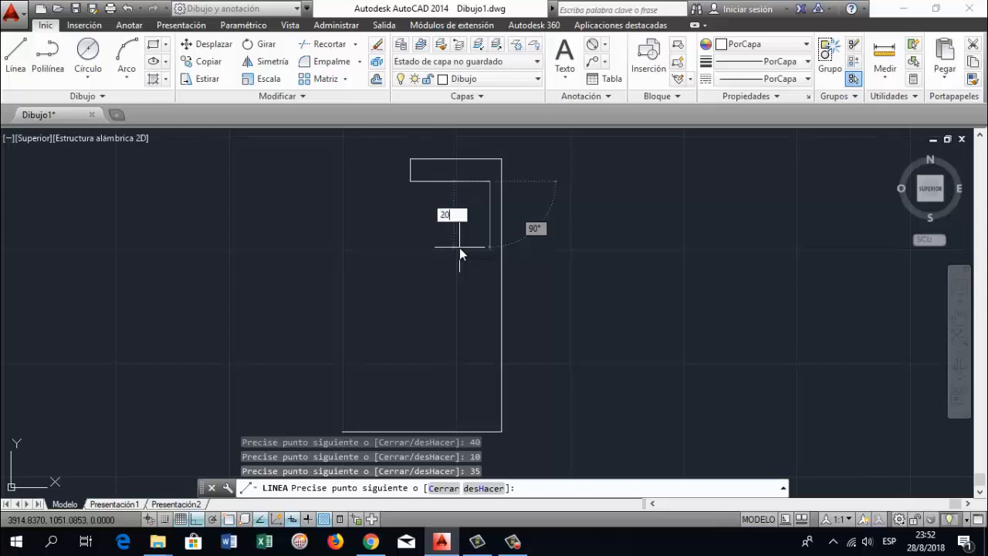
{"action": "key", "text": "Return"}
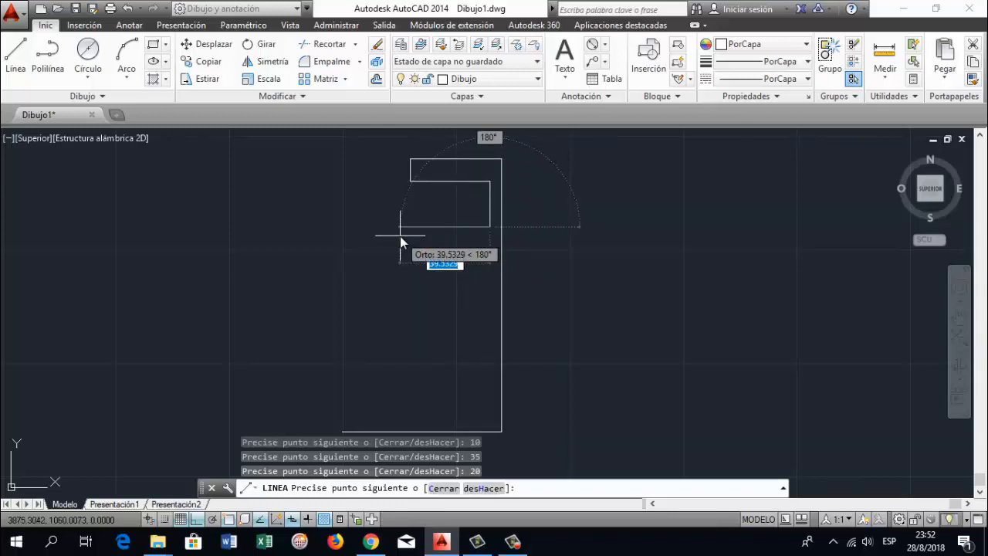
{"action": "type", "text": "20"}
{"action": "key", "text": "Return"}
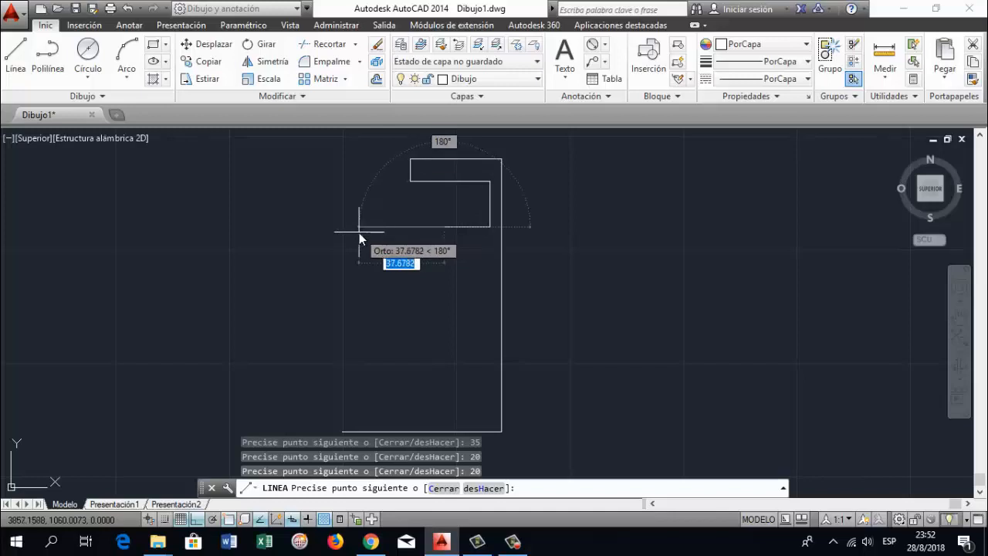
Extend the outline 15 mm further left and 30 mm downward, and end the line there
{"action": "type", "text": "15"}
{"action": "key", "text": "Return"}
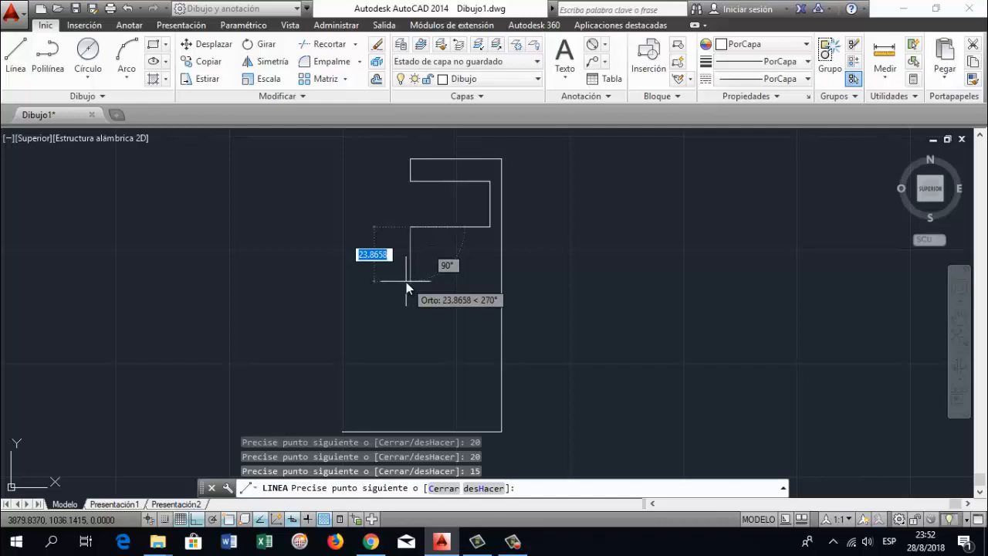
{"action": "type", "text": "30"}
{"action": "key", "text": "Return"}
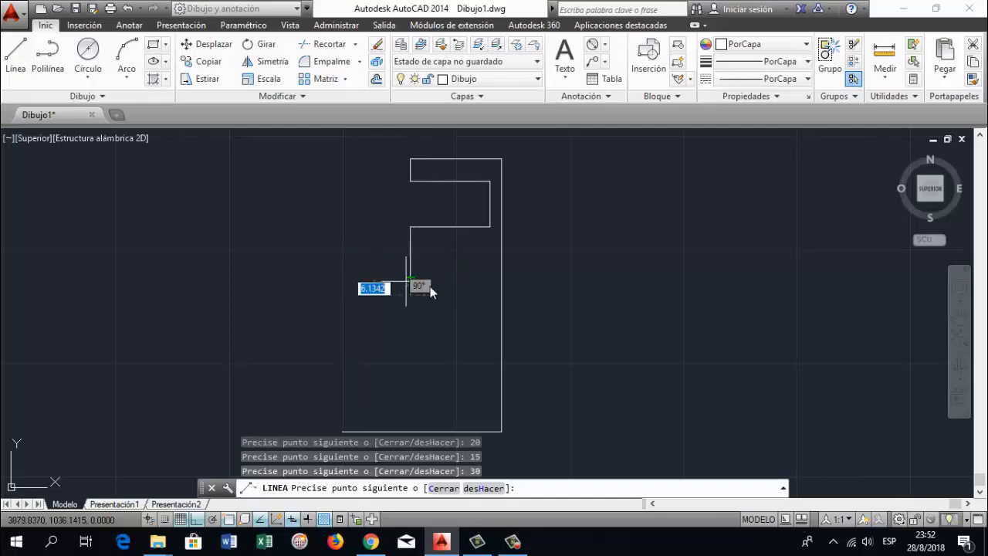
{"action": "key", "text": "Return"}
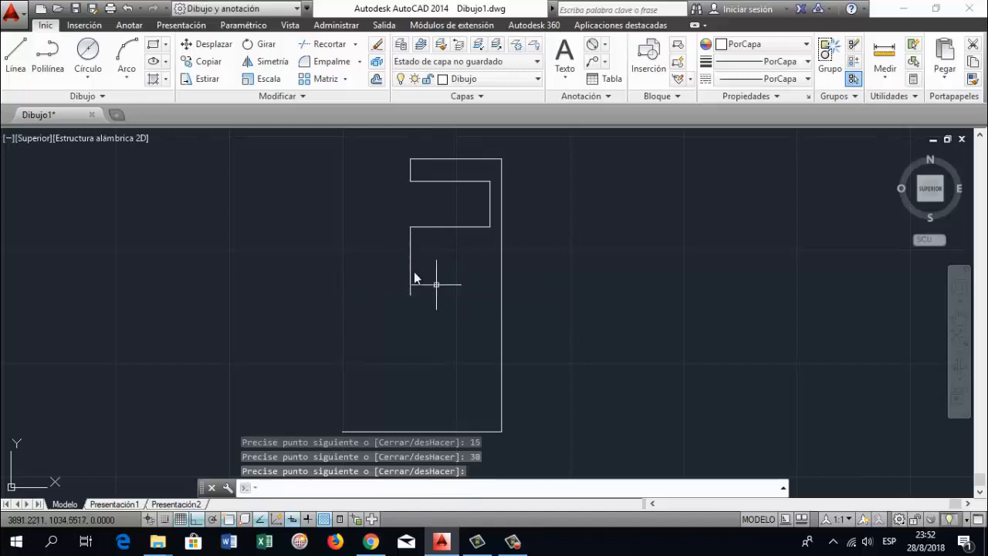
Offset the 30 mm vertical line to the right by 5 mm, and offset the resulting copy another 5 mm
{"action": "type", "text": "DEF"}
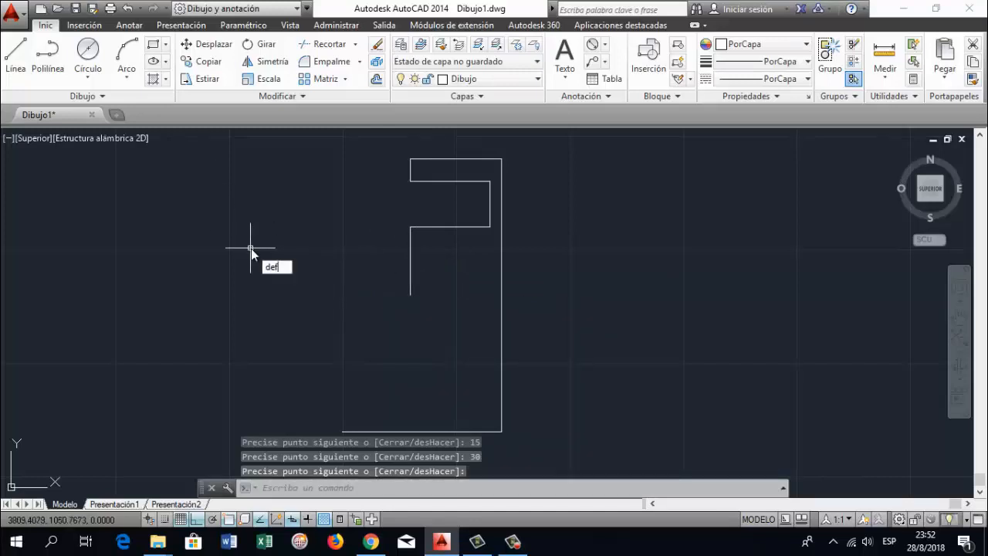
{"action": "type", "text": "sa"}
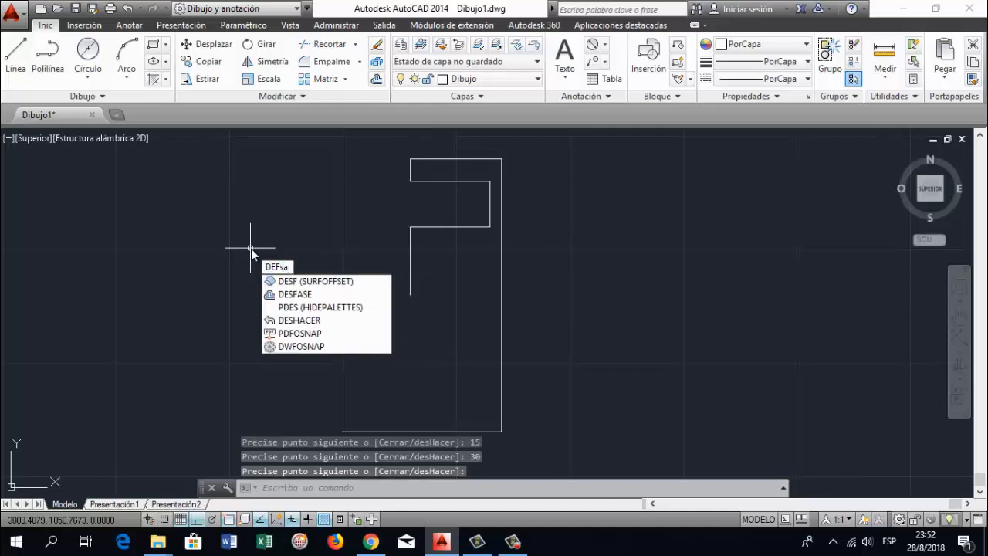
{"action": "key", "text": "BackSpace"}
{"action": "key", "text": "BackSpace"}
{"action": "type", "text": "SFASE"}
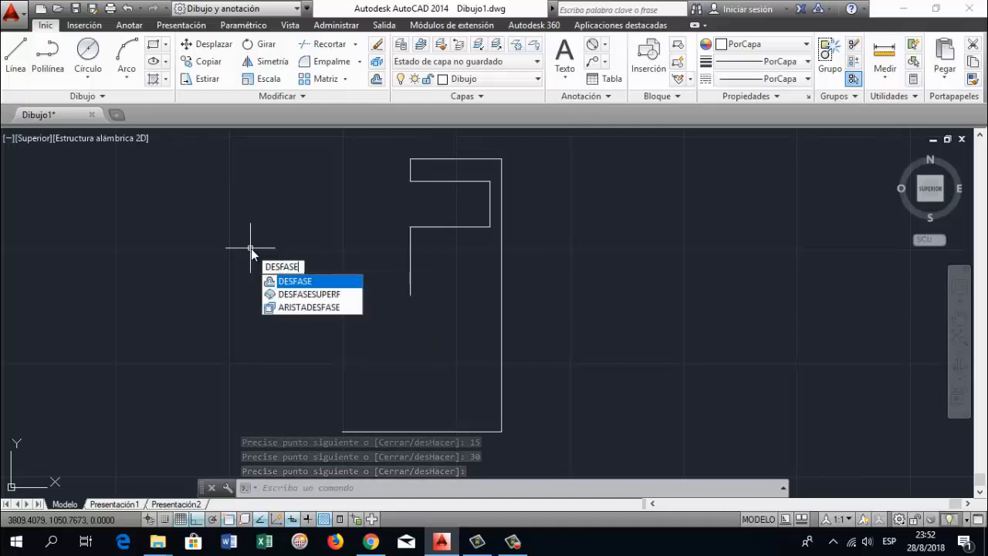
{"action": "key", "text": "Return"}
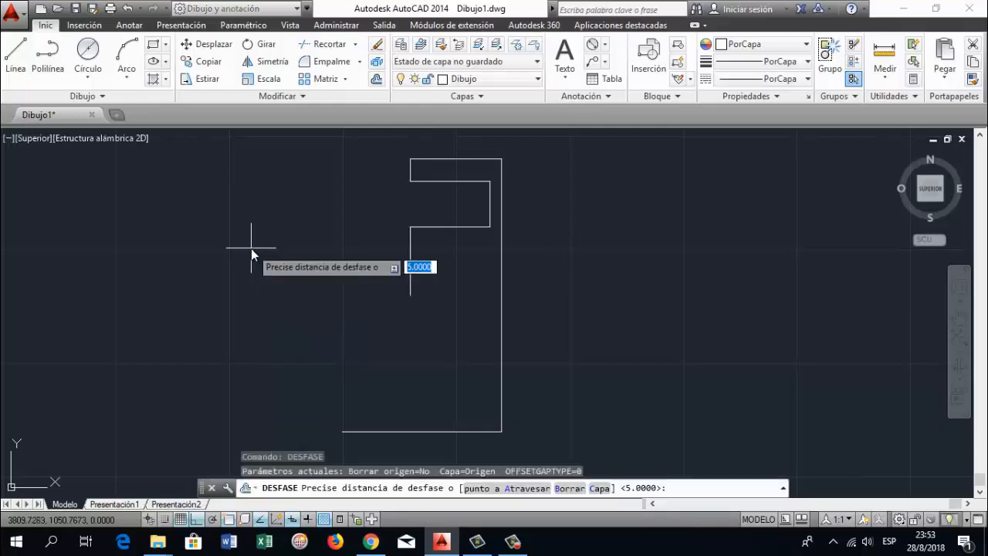
{"action": "type", "text": "5"}
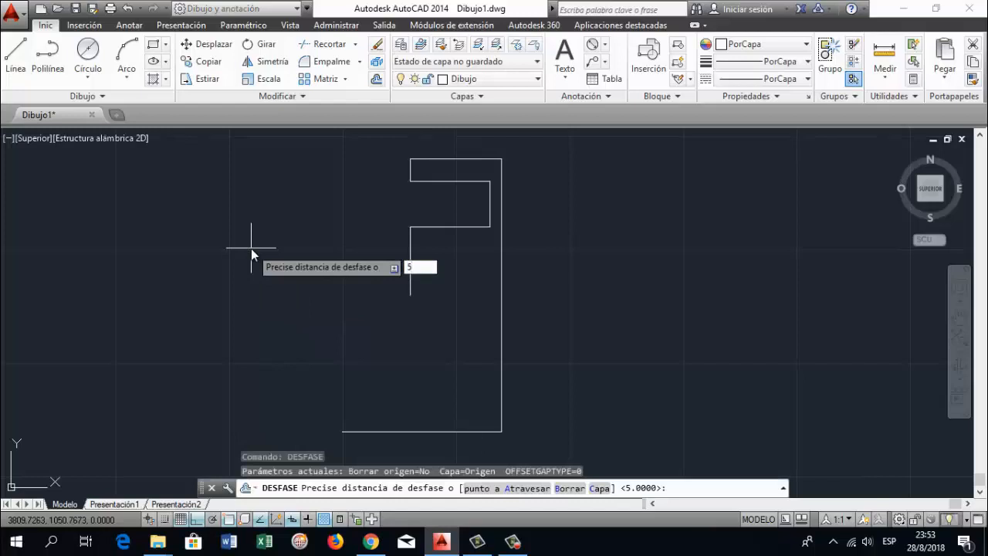
{"action": "key", "text": "Return"}
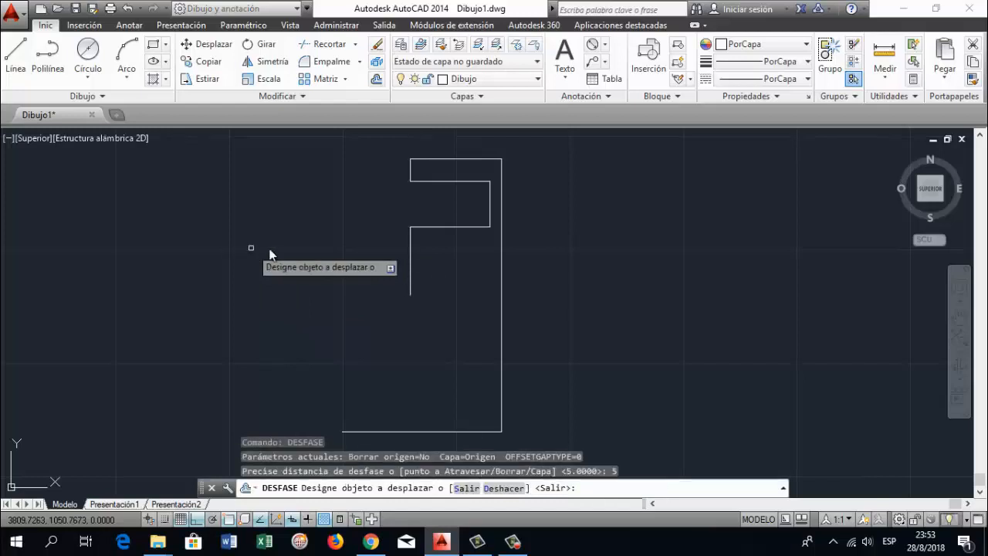
{"action": "left_click", "coordinate": [410, 258]}
{"action": "left_click", "coordinate": [435, 278]}
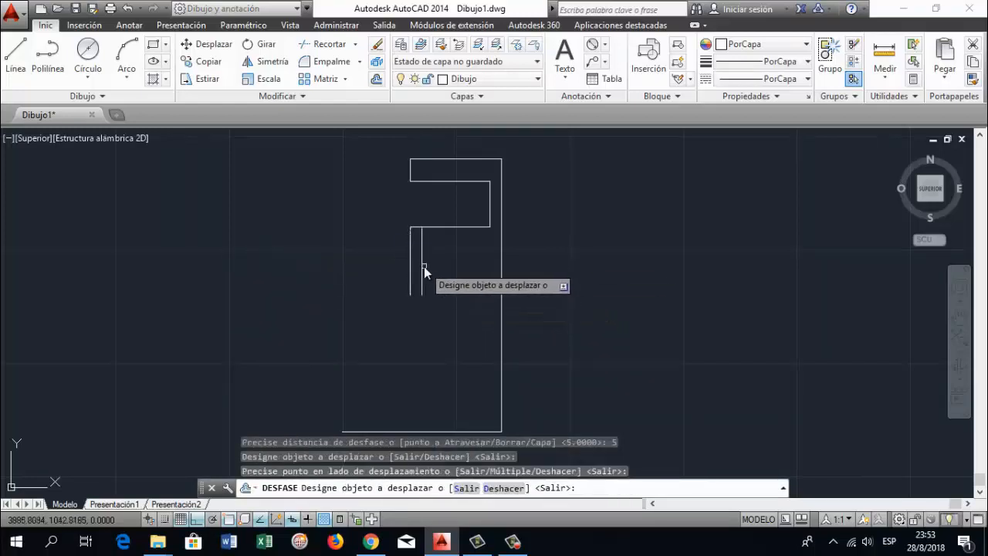
{"action": "left_click", "coordinate": [421, 270]}
{"action": "left_click", "coordinate": [439, 270]}
{"action": "key", "text": "Return"}
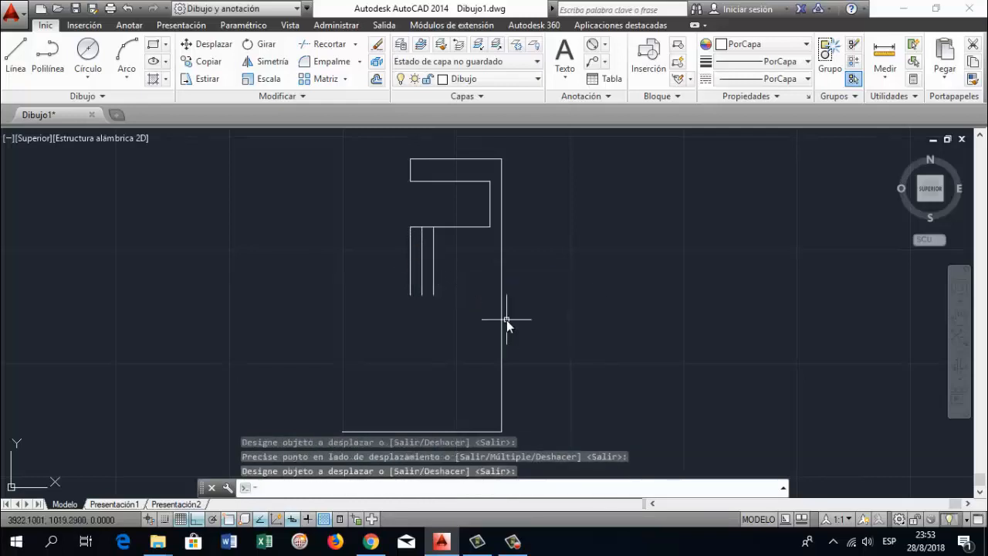
Close the lower ends of the three parallel vertical lines with a horizontal line from the first to the third
{"action": "left_click", "coordinate": [16, 56]}
{"action": "left_click", "coordinate": [410, 294]}
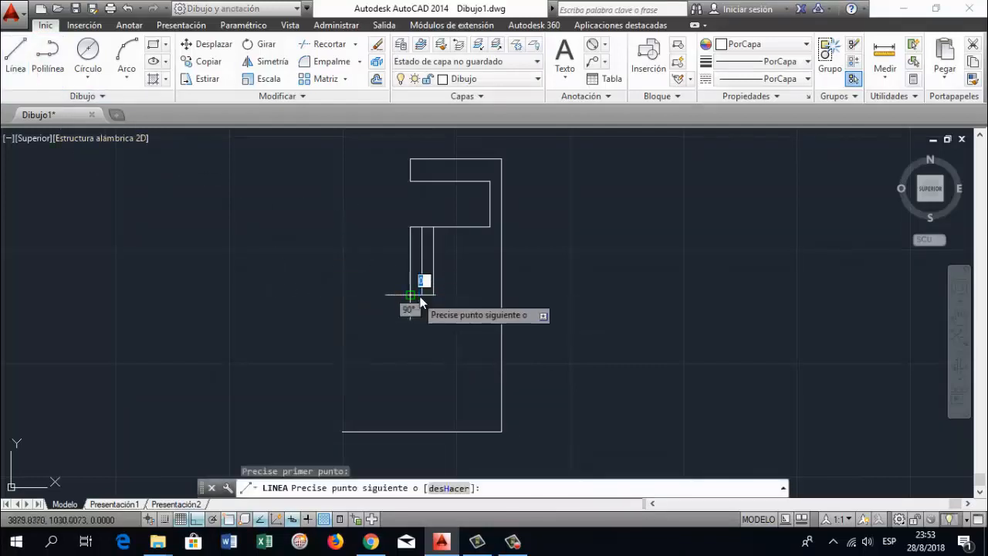
{"action": "left_click", "coordinate": [433, 294]}
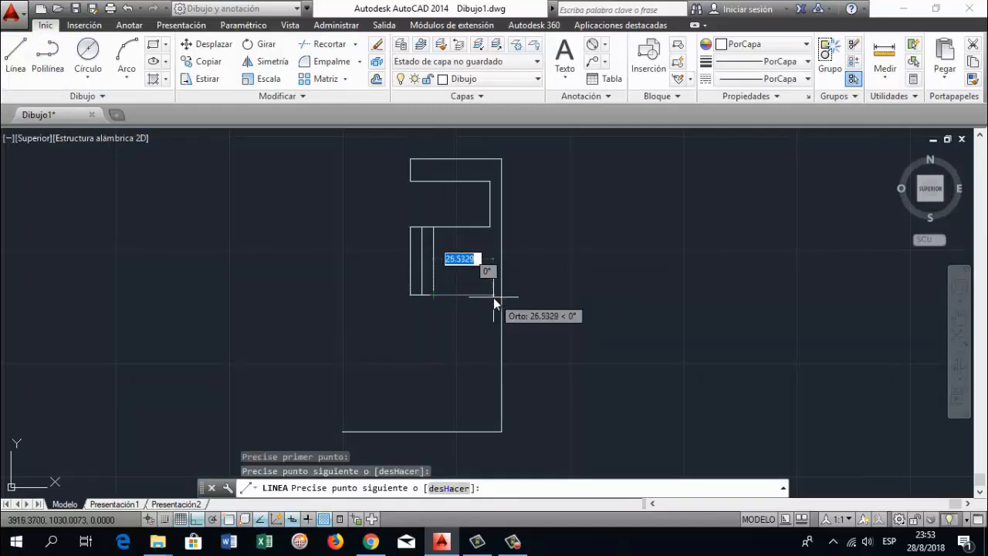
{"action": "key", "text": "Return"}
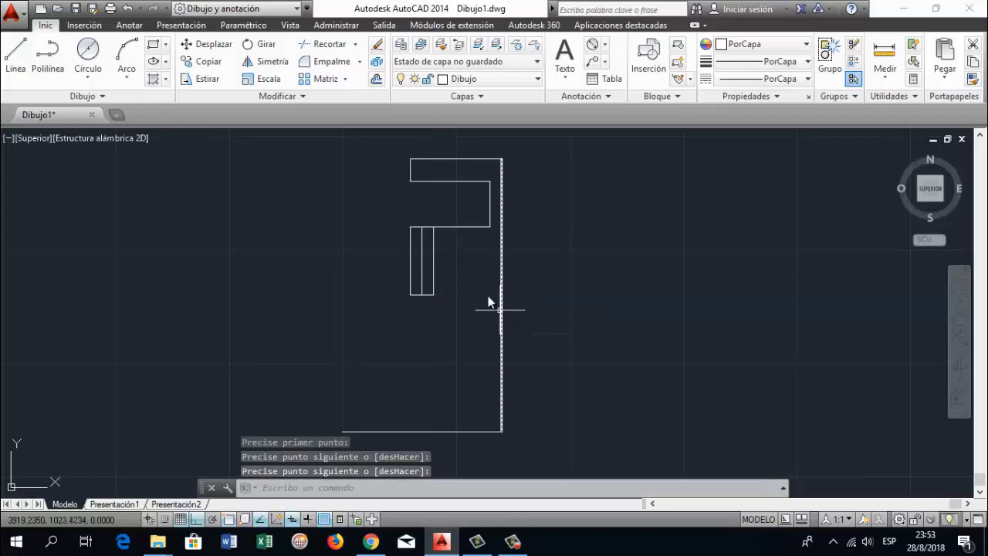
{"action": "left_click", "coordinate": [458, 232]}
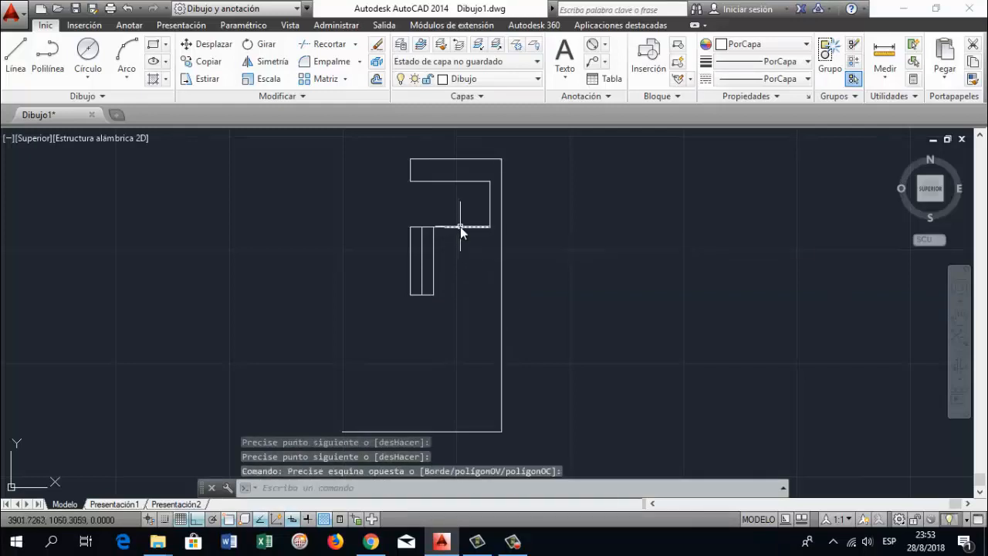
{"action": "left_click", "coordinate": [460, 226]}
{"action": "left_click", "coordinate": [438, 264]}
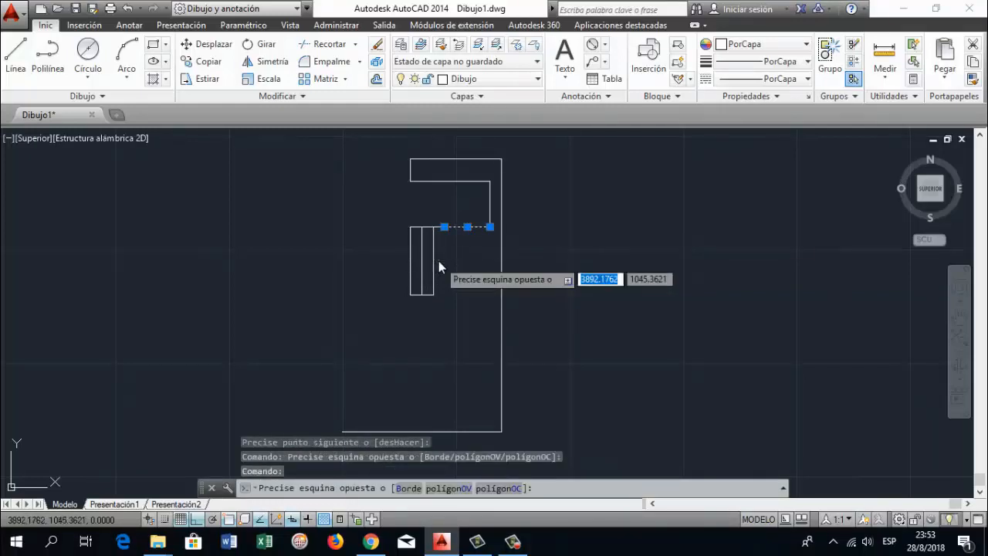
{"action": "key", "text": "Escape"}
{"action": "key", "text": "Escape"}
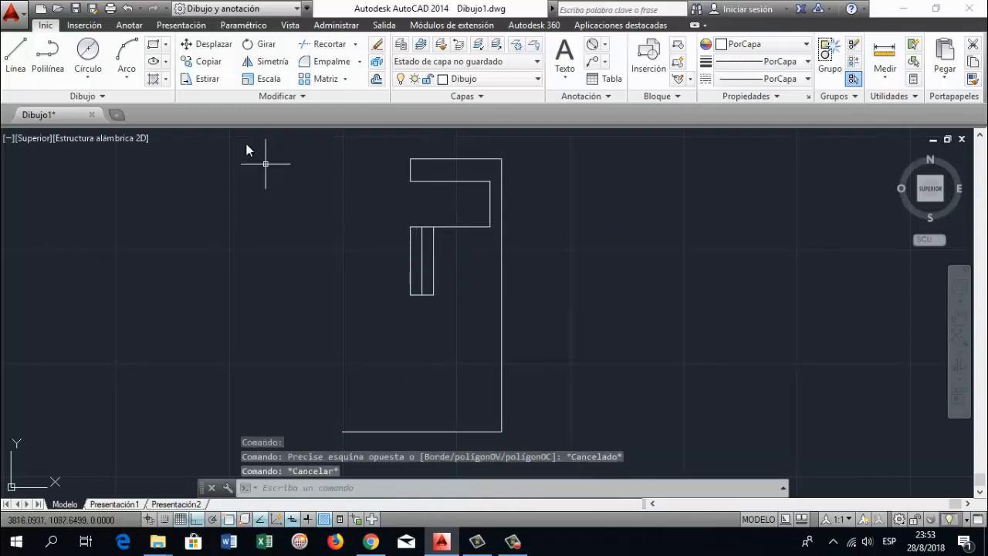
Draw lines from 20 mm left of the inner corner, 80 mm down and 45 mm left, closing onto the base line's left end
{"action": "left_click", "coordinate": [15, 52]}
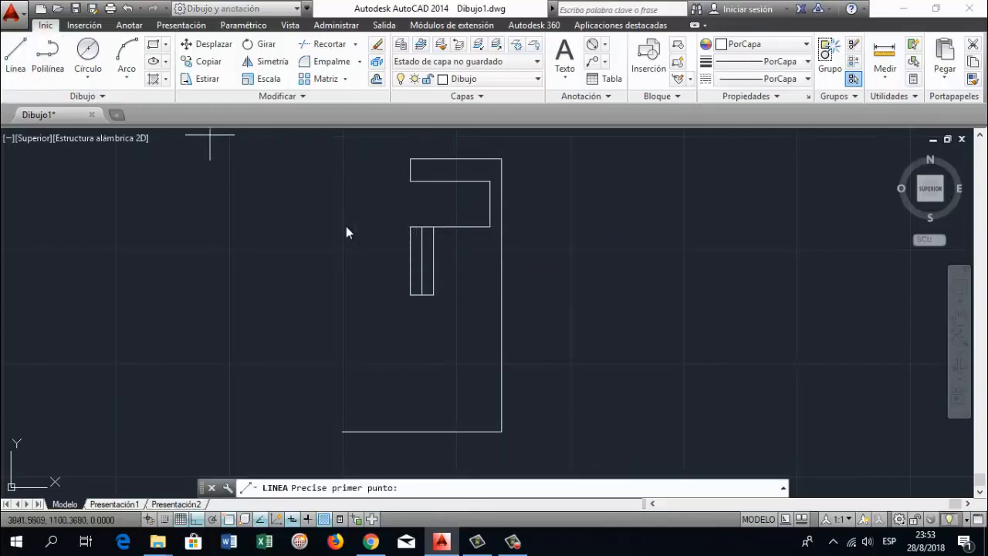
{"action": "left_click", "coordinate": [445, 228]}
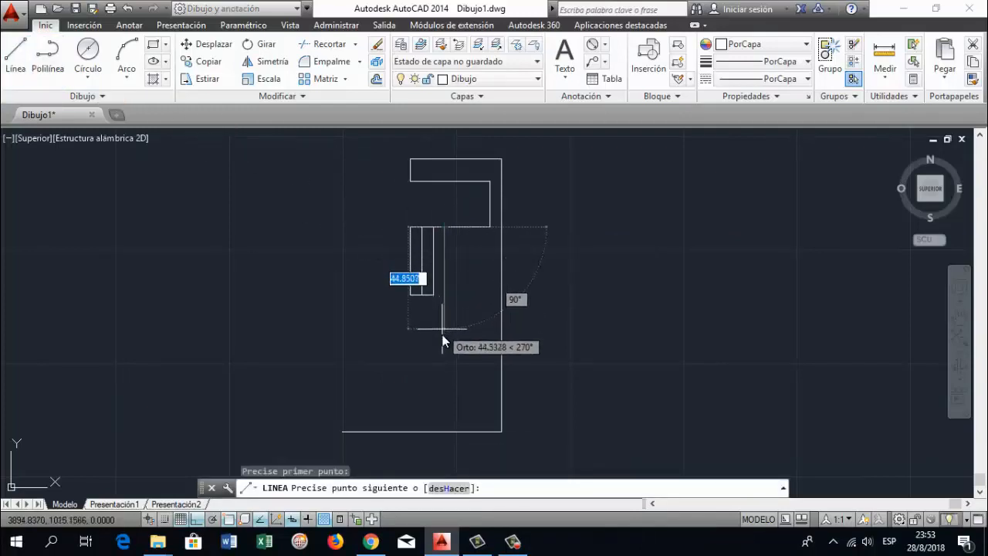
{"action": "type", "text": "80"}
{"action": "key", "text": "Return"}
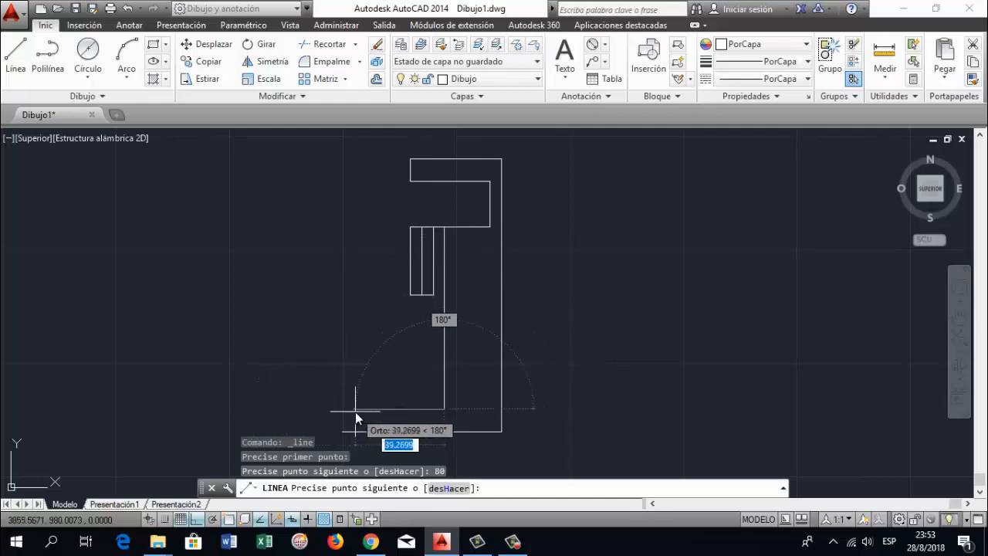
{"action": "type", "text": "45"}
{"action": "key", "text": "Return"}
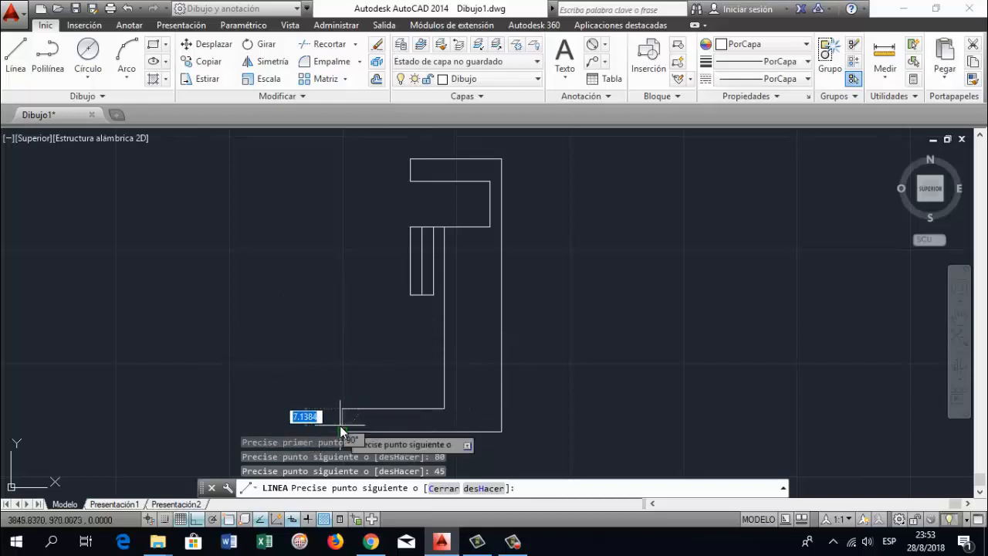
{"action": "left_click", "coordinate": [342, 409]}
{"action": "key", "text": "Return"}
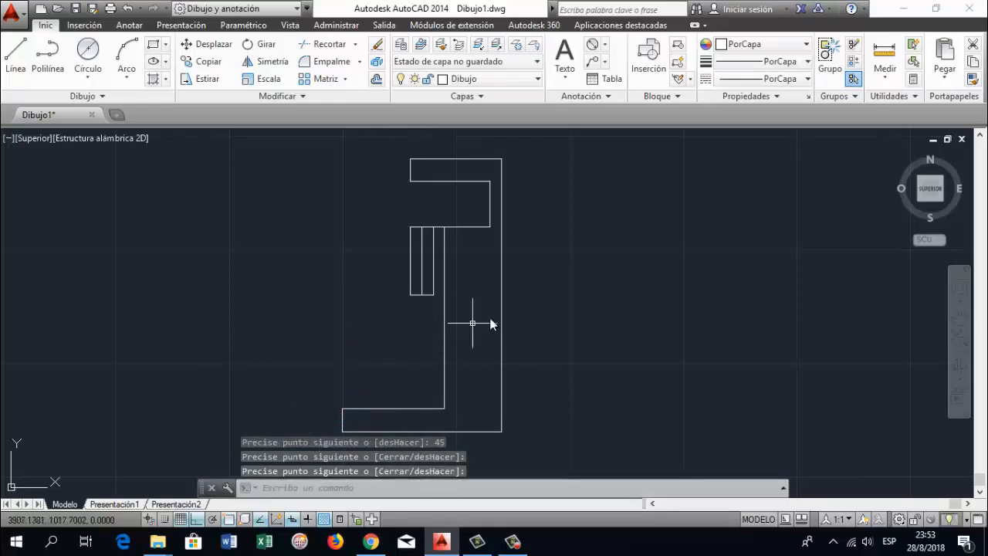
Draw a line from the narrow strips' upper-left corner 10 mm downward and across to the second vertical line
{"action": "scroll", "coordinate": [492, 321], "scroll_direction": "up", "scroll_amount": 2}
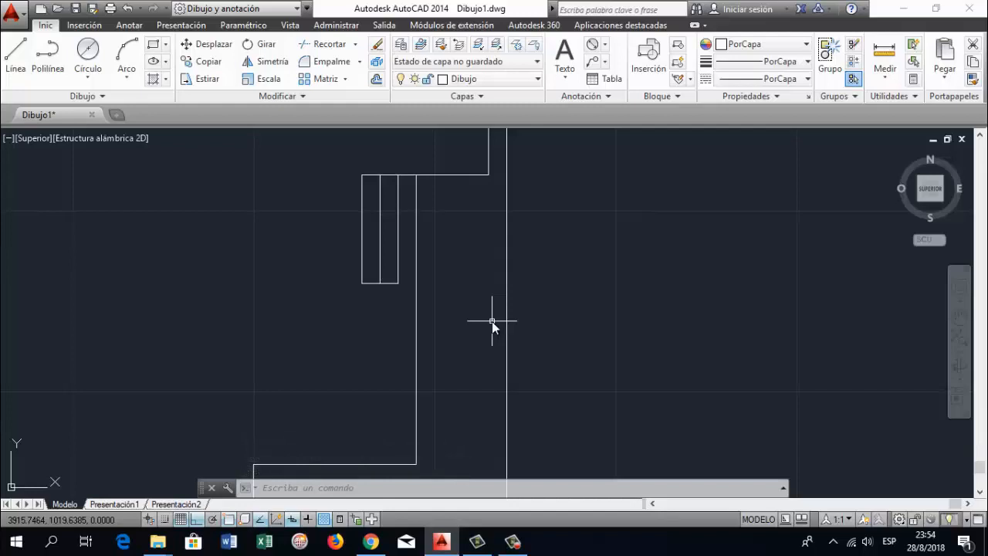
{"action": "left_click", "coordinate": [15, 56]}
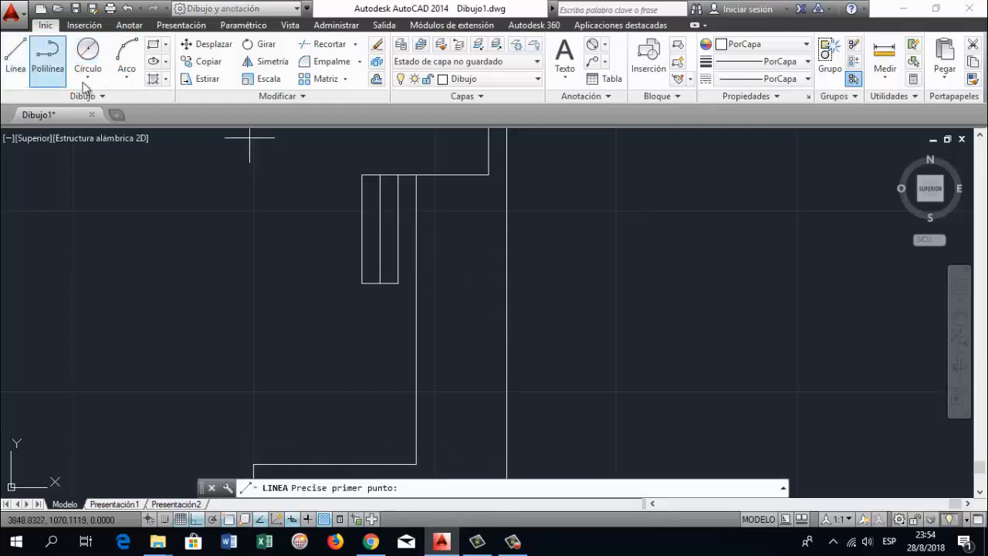
{"action": "left_click", "coordinate": [362, 176]}
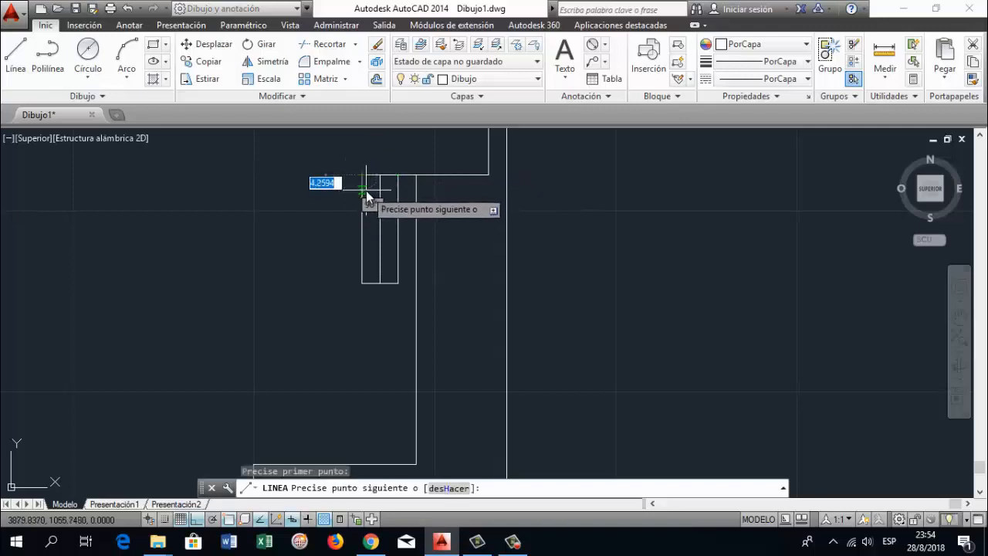
{"action": "type", "text": "10"}
{"action": "key", "text": "Return"}
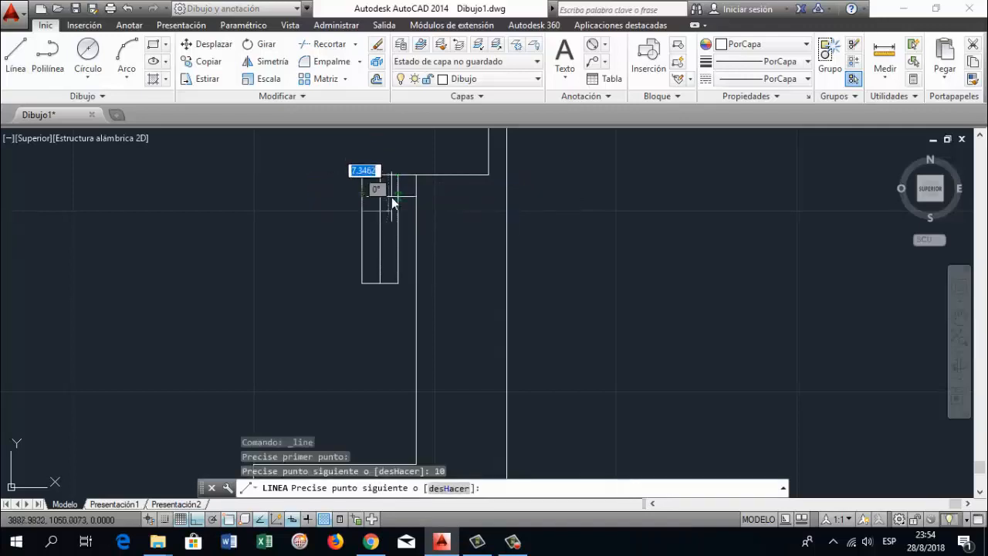
{"action": "left_click", "coordinate": [386, 204]}
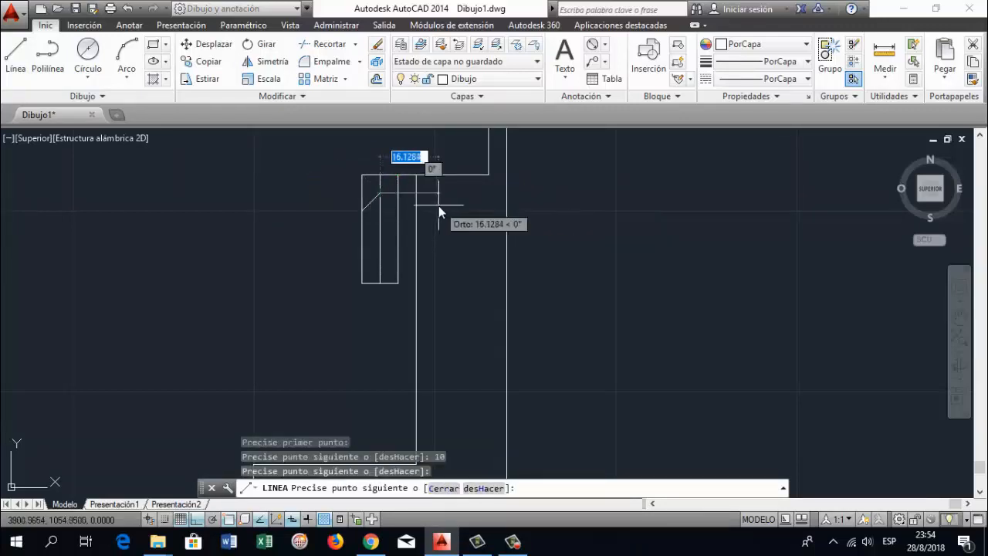
{"action": "key", "text": "ctrl+z"}
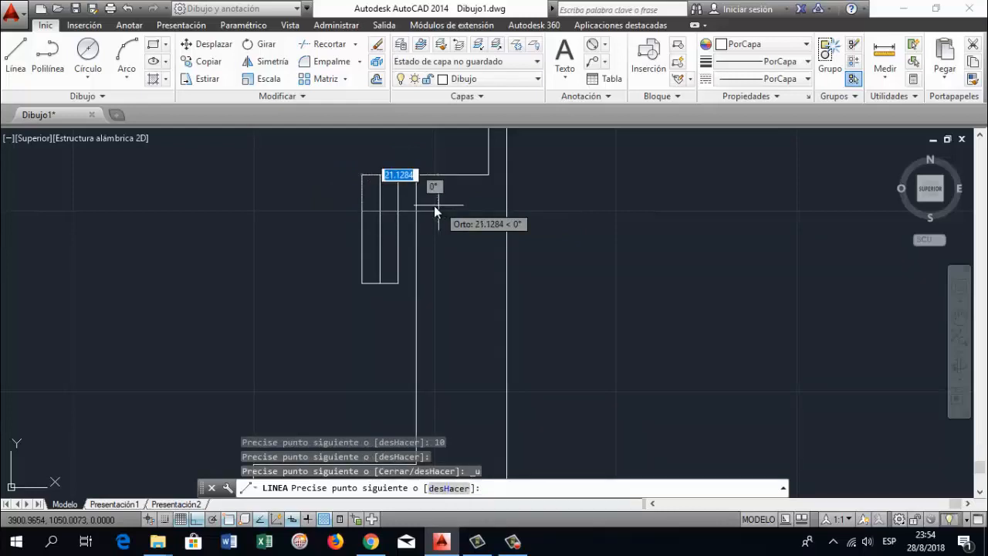
{"action": "left_click", "coordinate": [383, 213]}
{"action": "key", "text": "Return"}
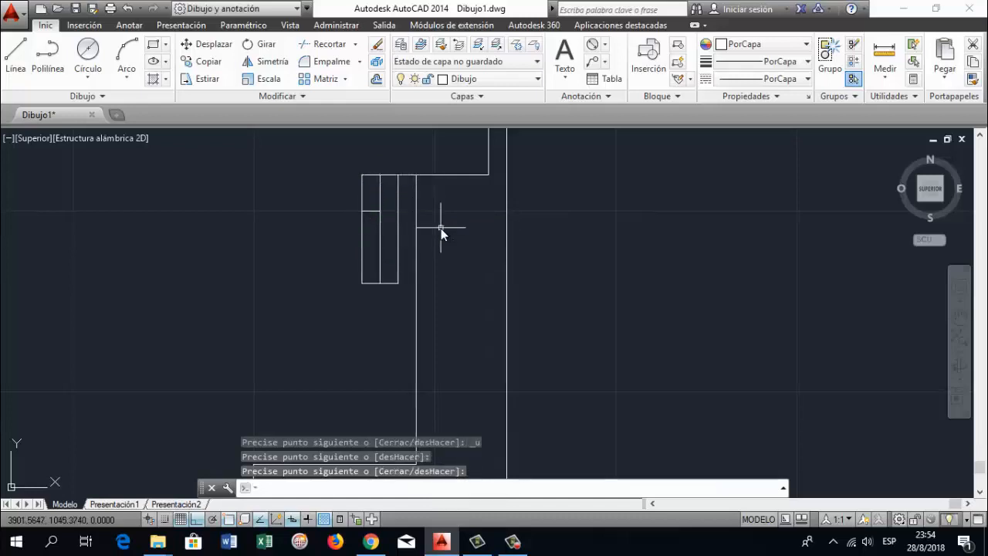
Try to trim the strips' vertical lines above the short horizontal line
{"action": "type", "text": "RE"}
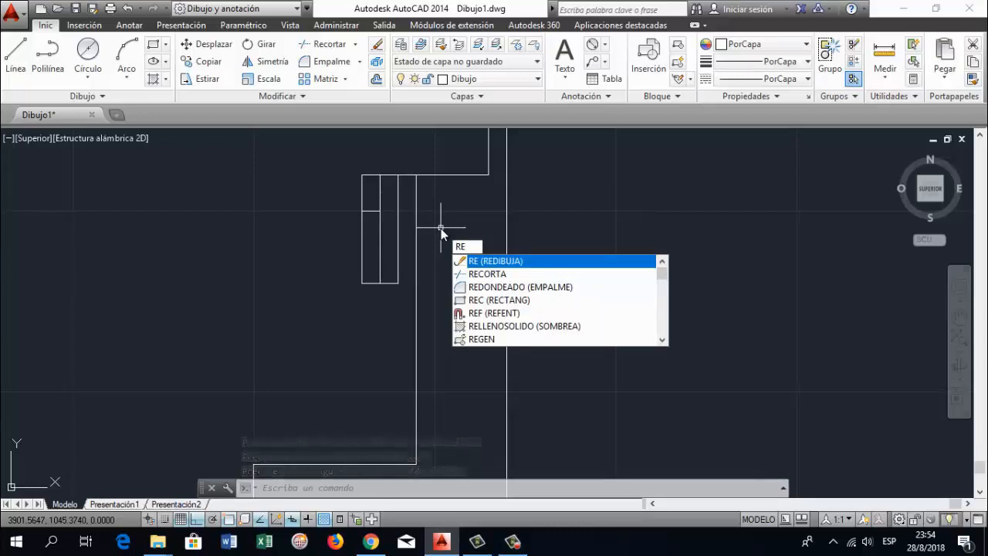
{"action": "type", "text": "CORTA"}
{"action": "key", "text": "Return"}
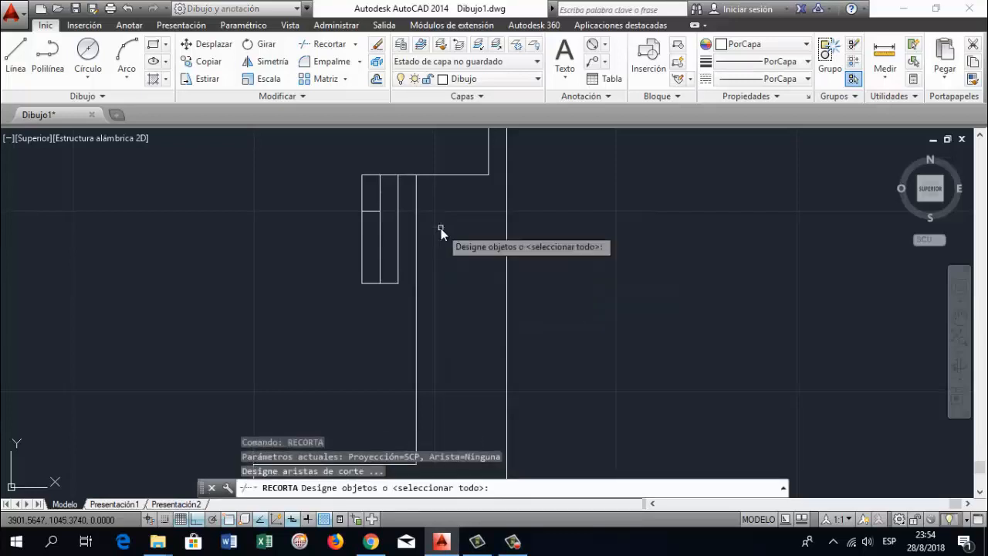
{"action": "key", "text": "Return"}
{"action": "left_click", "coordinate": [362, 194]}
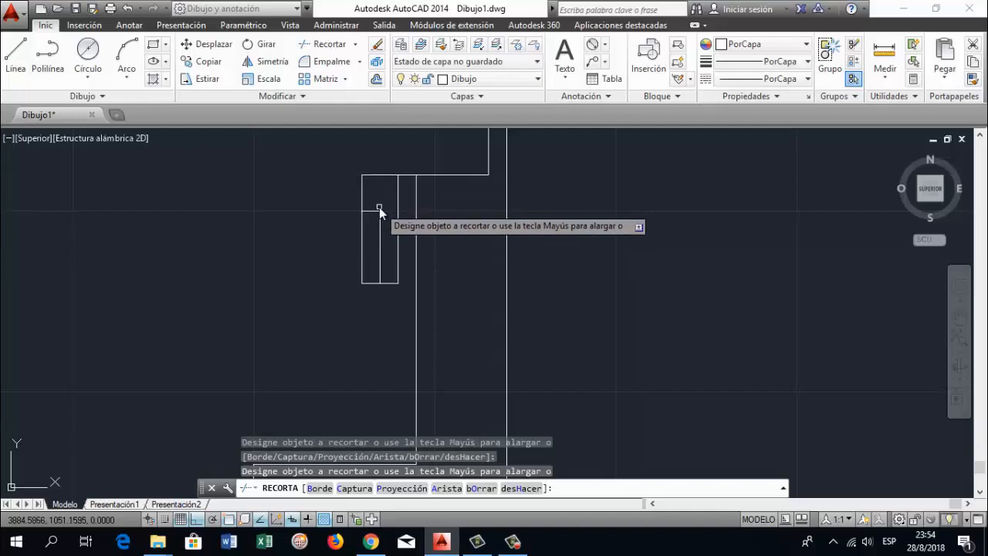
{"action": "key", "text": "ctrl+z"}
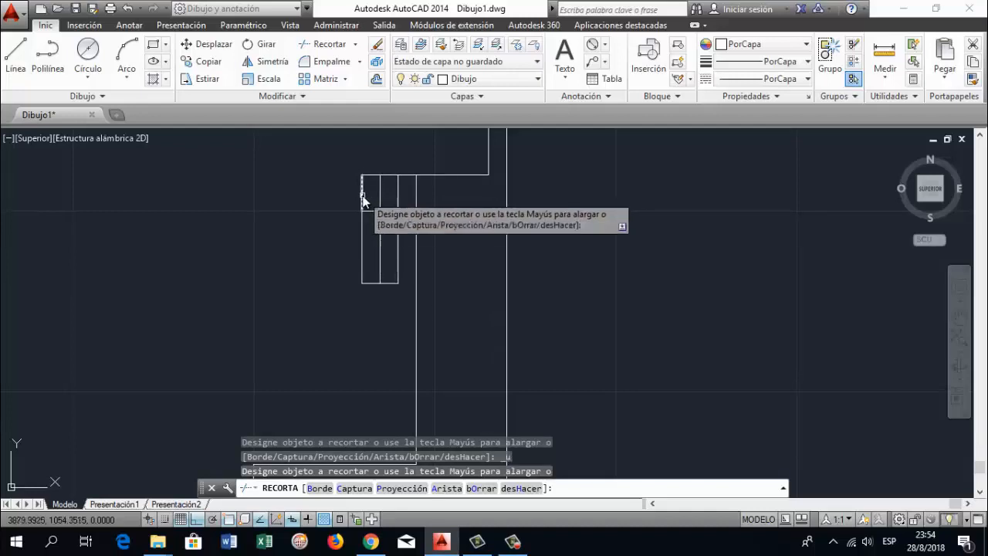
{"action": "key", "text": "Escape"}
Delete the 10 mm helper line and shorten the strip's leftmost vertical line down to the short horizontal line's left end
{"action": "left_click", "coordinate": [362, 199]}
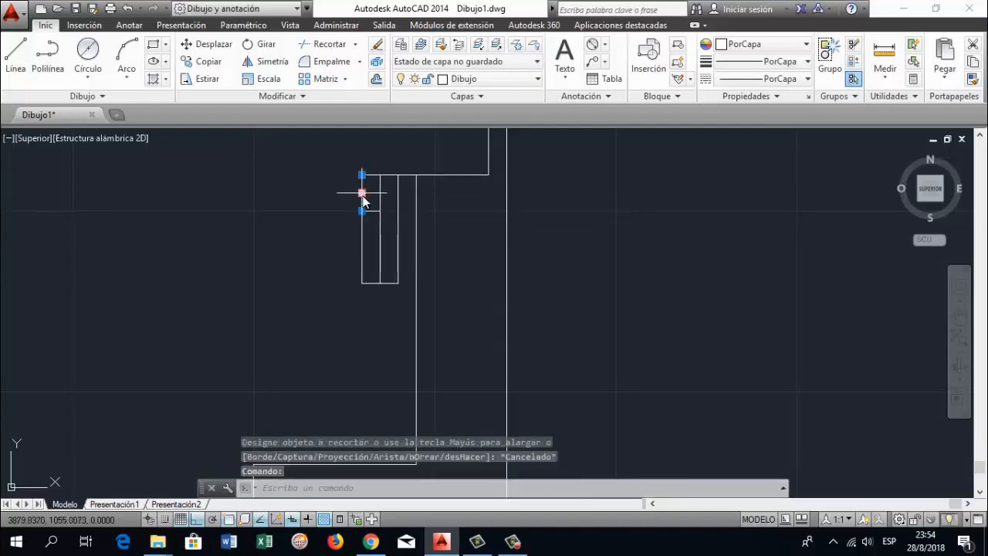
{"action": "key", "text": "Delete"}
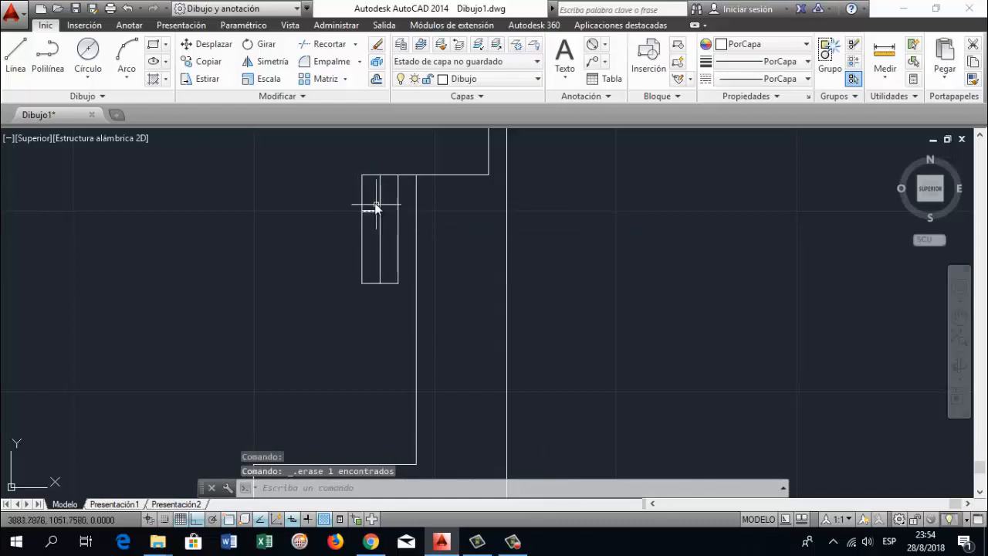
{"action": "left_click", "coordinate": [362, 198]}
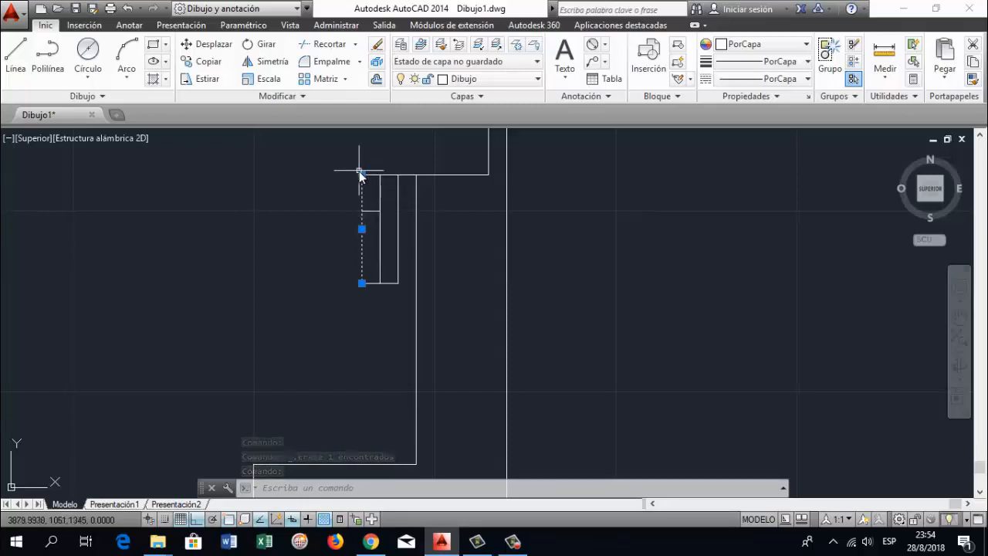
{"action": "left_click", "coordinate": [362, 175]}
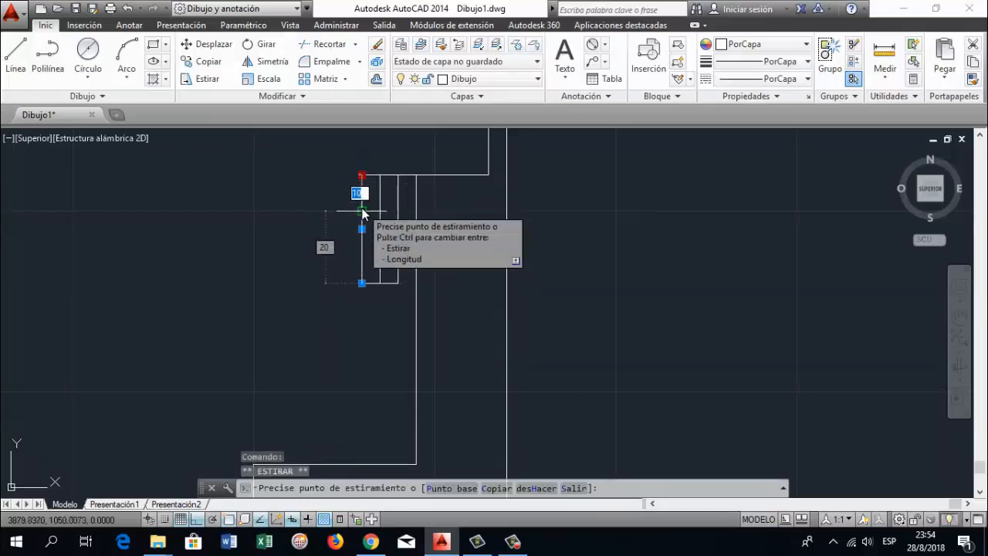
{"action": "left_click", "coordinate": [362, 210]}
{"action": "key", "text": "Escape"}
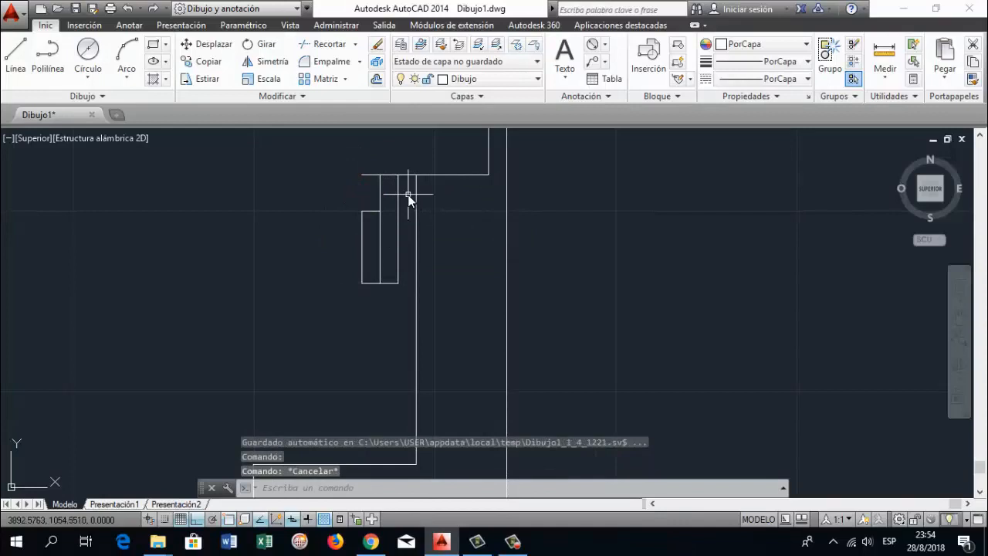
Trim the horizontal line's overhanging piece to the left of the second vertical line
{"action": "key", "text": "Return"}
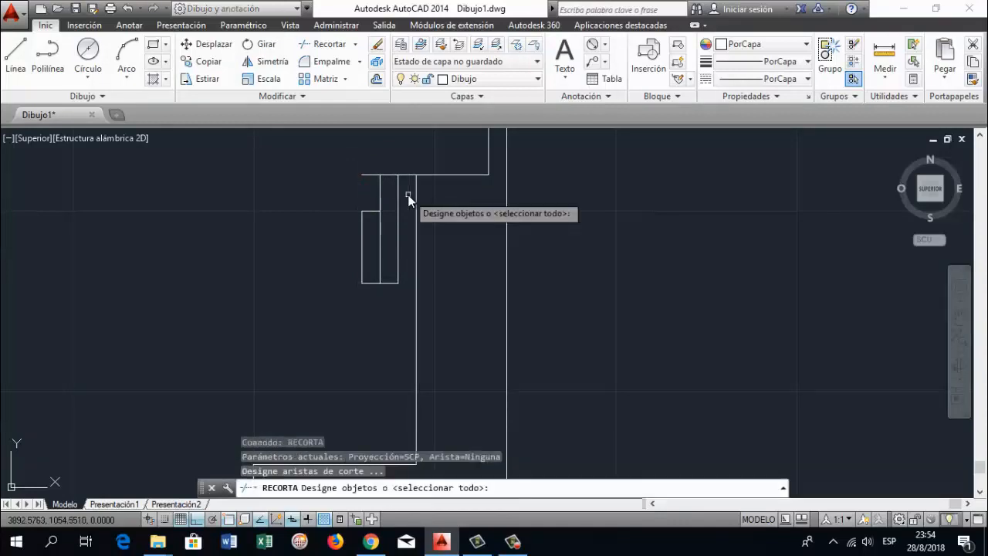
{"action": "key", "text": "Return"}
{"action": "left_click", "coordinate": [369, 176]}
{"action": "key", "text": "Return"}
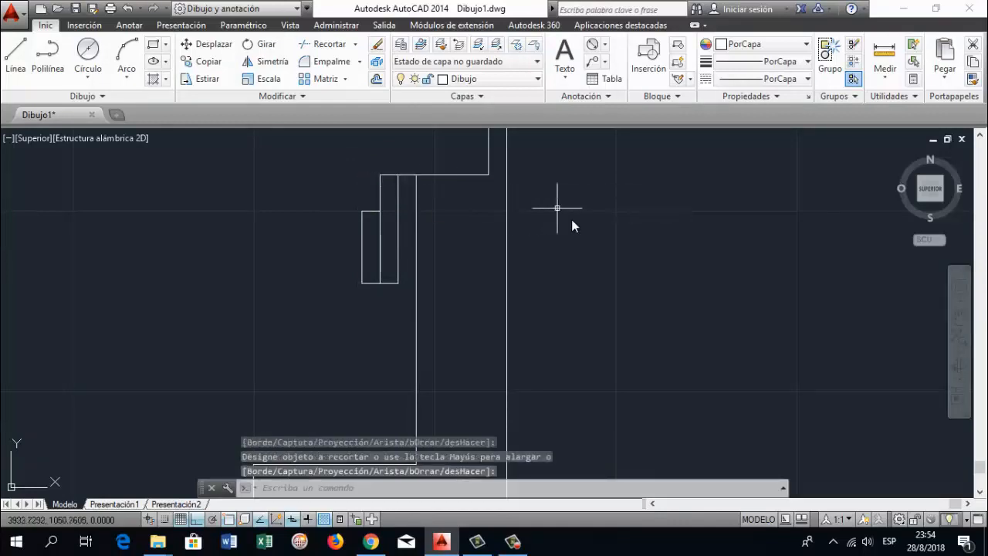
Try a circle with a diameter of 35 mm centred just below the inner corner, and undo it
{"action": "scroll", "coordinate": [586, 232], "scroll_direction": "down", "scroll_amount": 1}
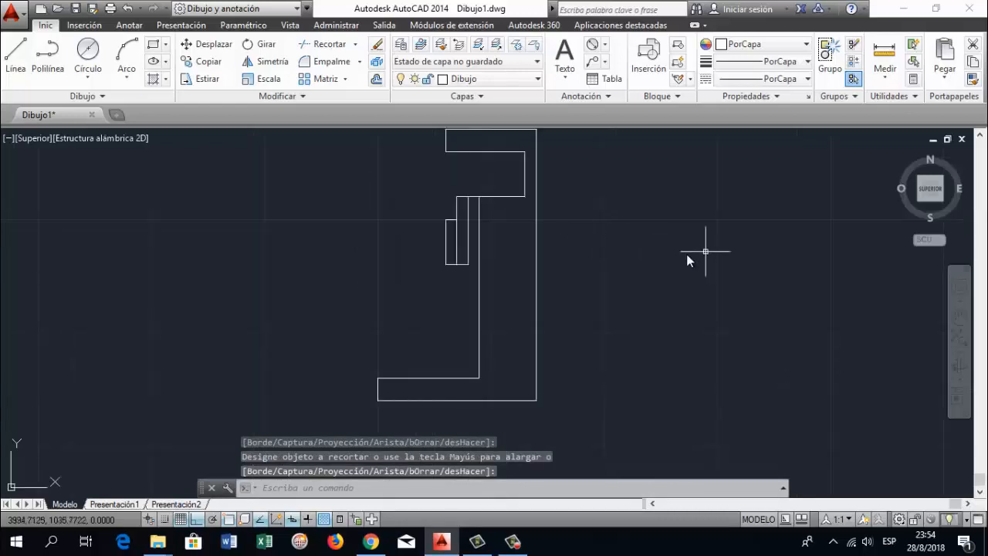
{"action": "left_click", "coordinate": [959, 317]}
{"action": "left_click_drag", "start_coordinate": [604, 246], "coordinate": [585, 275]}
{"action": "left_click_drag", "start_coordinate": [529, 244], "coordinate": [516, 268]}
{"action": "key", "text": "Escape"}
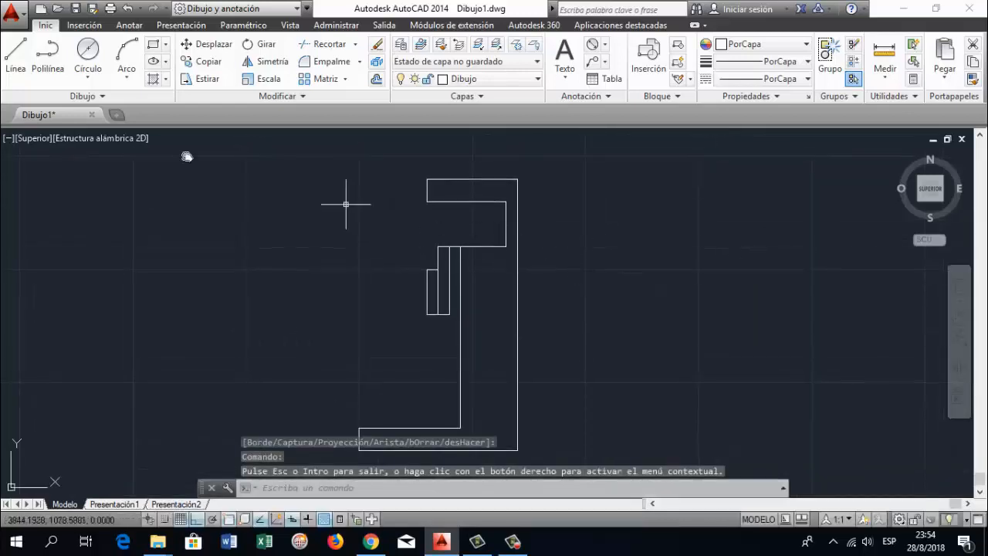
{"action": "left_click", "coordinate": [92, 57]}
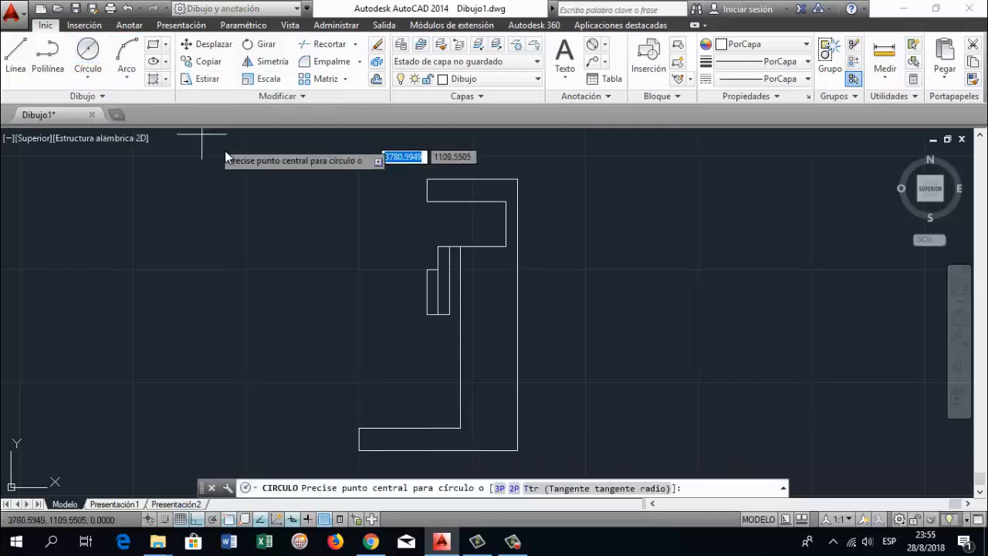
{"action": "scroll", "coordinate": [501, 271], "scroll_direction": "up", "scroll_amount": 2}
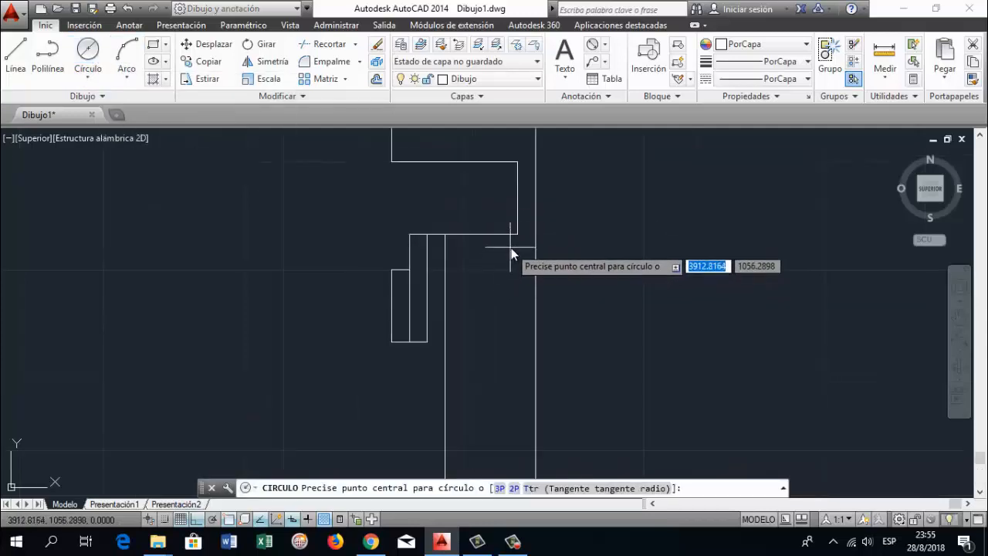
{"action": "scroll", "coordinate": [515, 247], "scroll_direction": "up", "scroll_amount": 2}
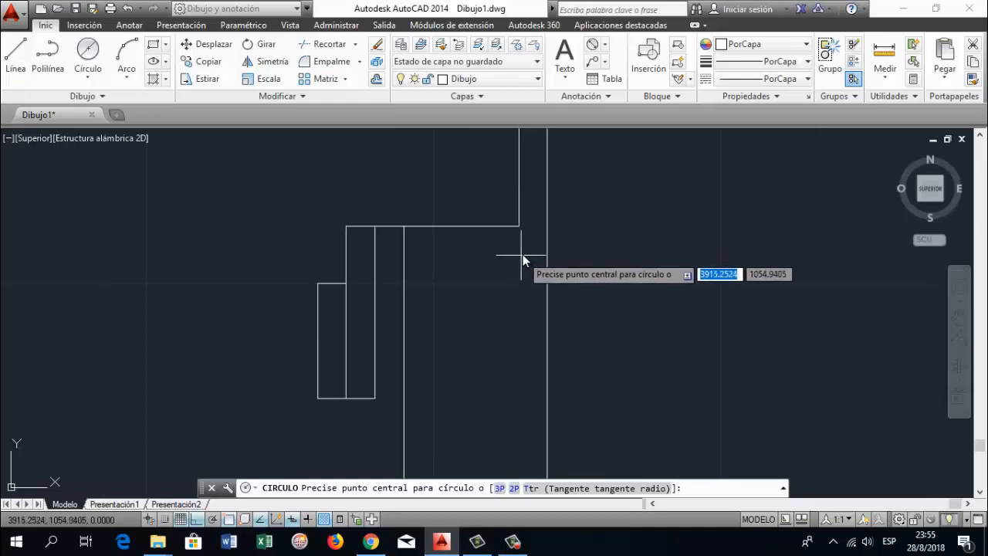
{"action": "left_click", "coordinate": [523, 253]}
{"action": "type", "text": "d"}
{"action": "key", "text": "Return"}
{"action": "type", "text": "35"}
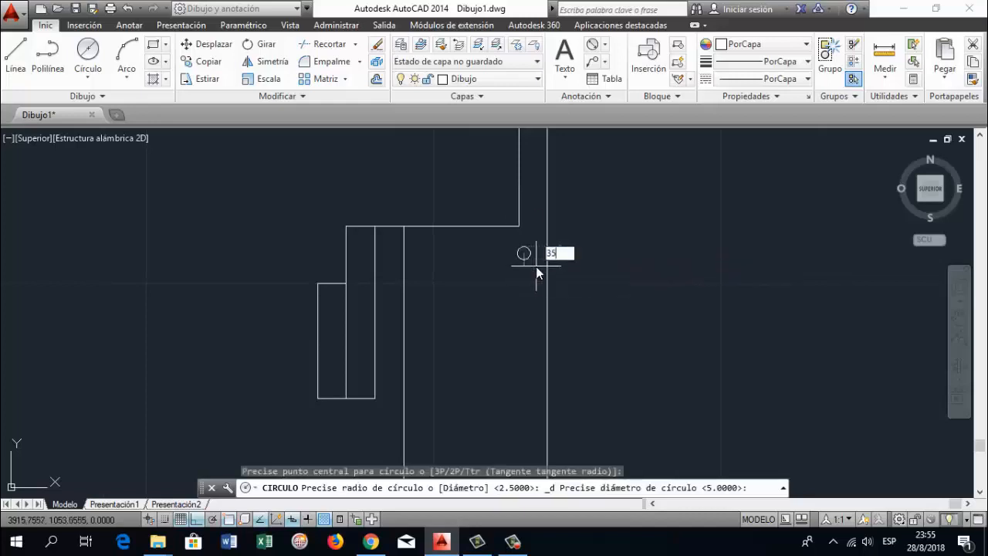
{"action": "key", "text": "Return"}
{"action": "key", "text": "ctrl+z"}
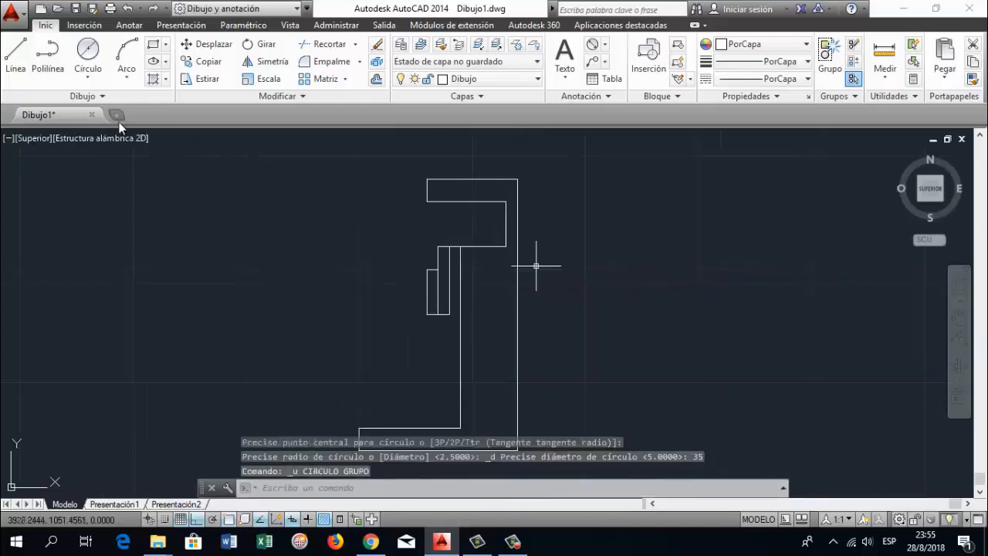
Draw a circle by centre and diameter just below the inner corner, with a diameter of 5 mm
{"action": "left_click", "coordinate": [88, 78]}
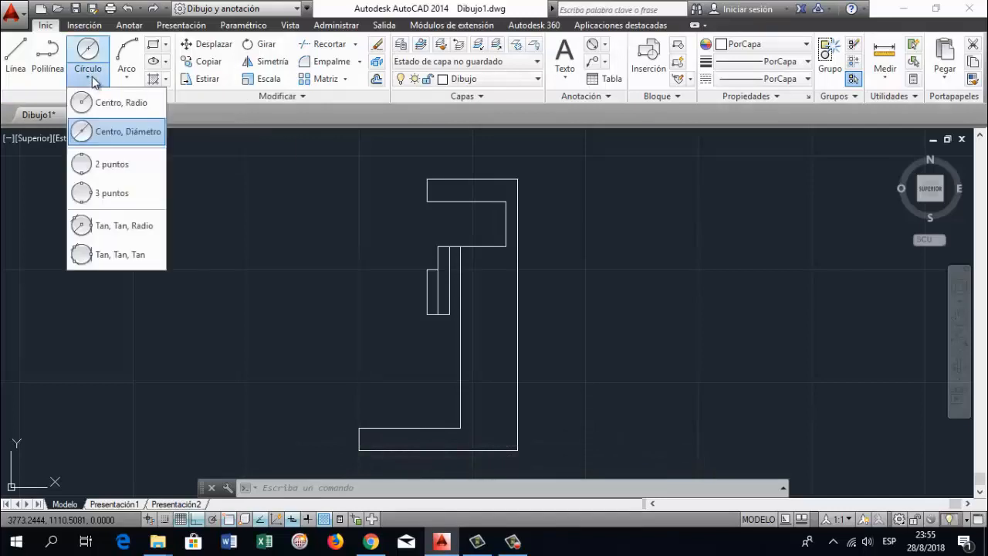
{"action": "left_click", "coordinate": [141, 133]}
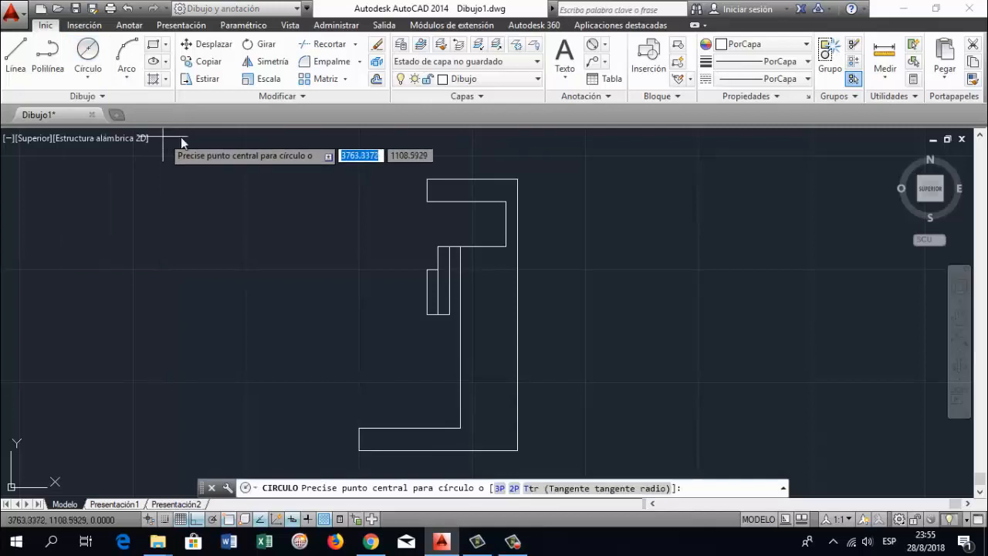
{"action": "scroll", "coordinate": [447, 274], "scroll_direction": "up", "scroll_amount": 2}
{"action": "left_click", "coordinate": [542, 255]}
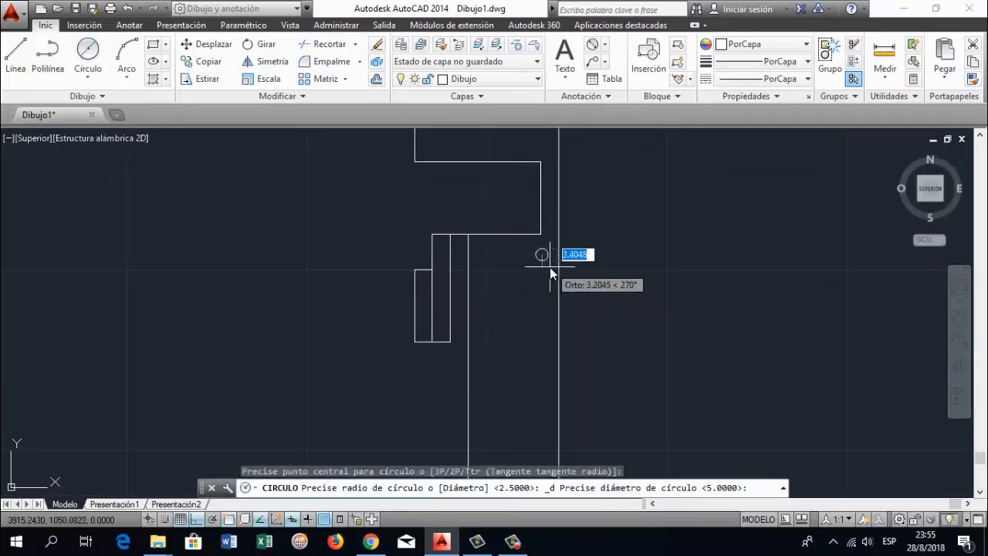
{"action": "type", "text": "5"}
{"action": "key", "text": "Return"}
{"action": "scroll", "coordinate": [539, 249], "scroll_direction": "down", "scroll_amount": 2}
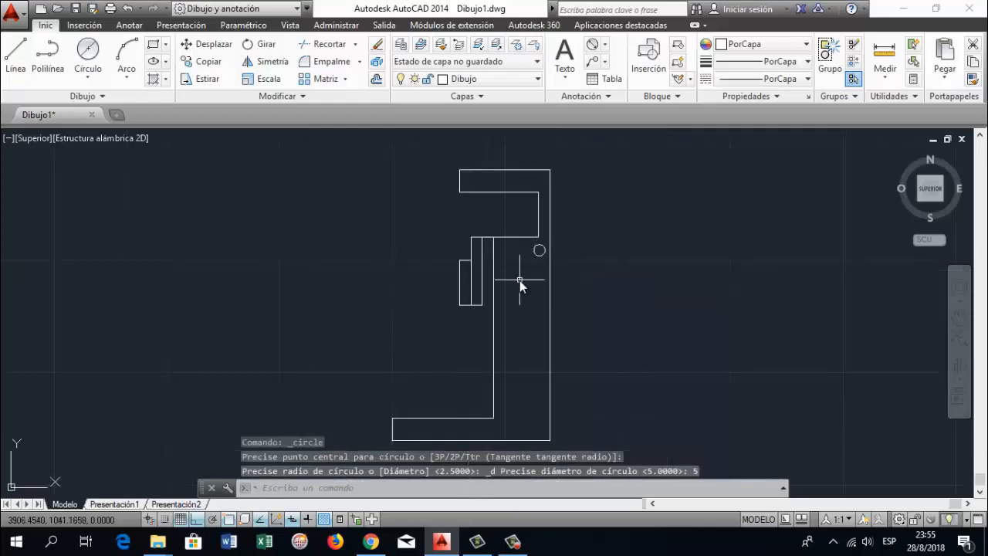
{"action": "left_click", "coordinate": [959, 319]}
{"action": "left_click_drag", "start_coordinate": [612, 337], "coordinate": [584, 301]}
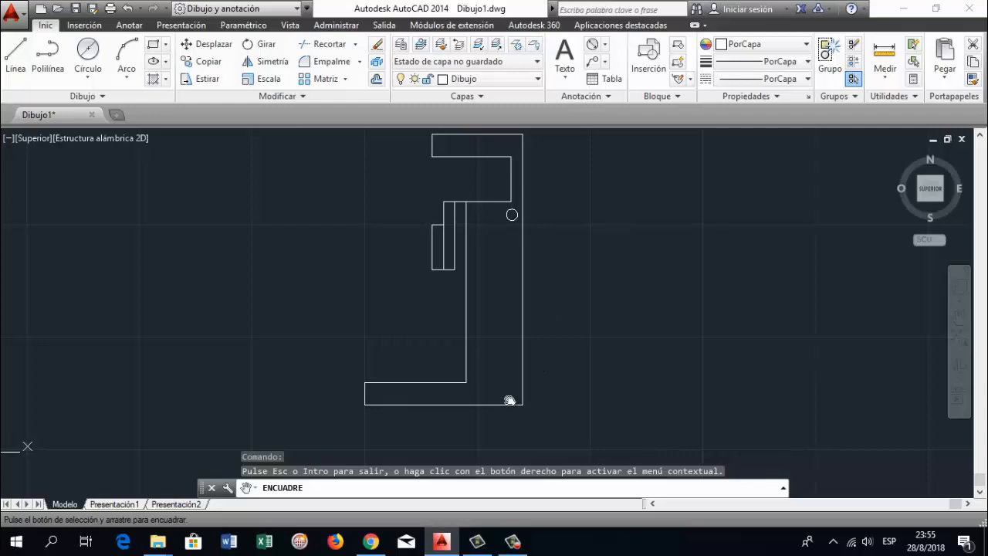
Draw a 10 by 10 mm square in lines against the left end of the figure's foot, starting from its upper-left corner
{"action": "key", "text": "Escape"}
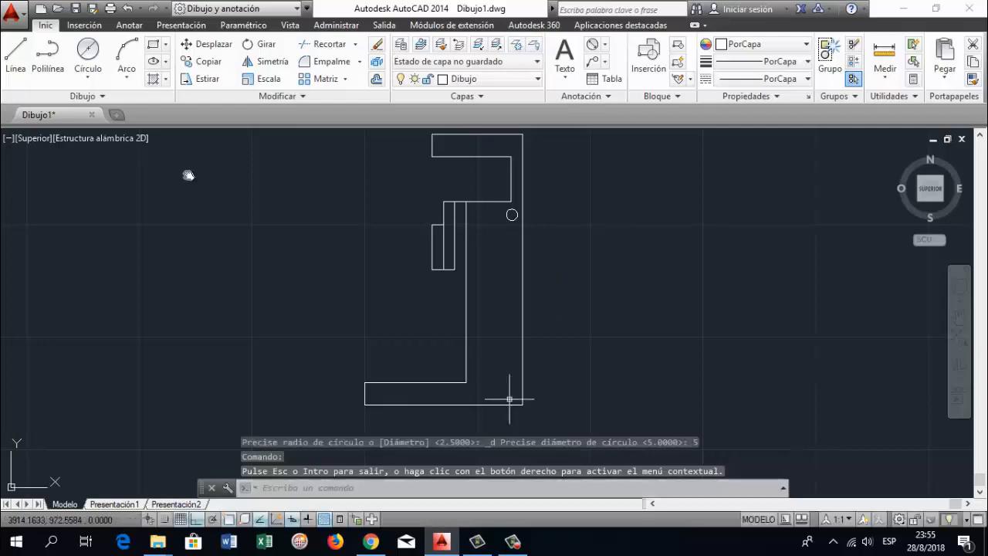
{"action": "left_click", "coordinate": [15, 54]}
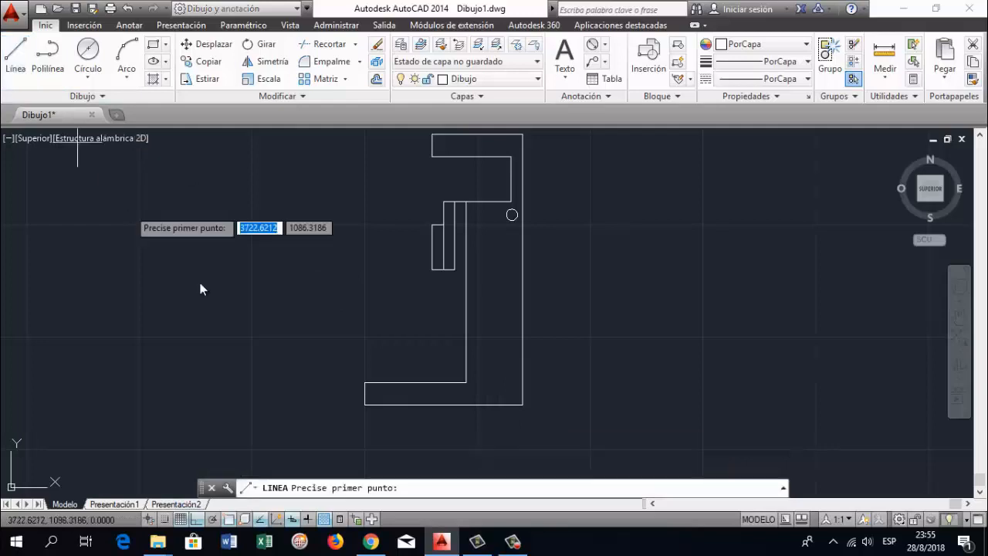
{"action": "left_click", "coordinate": [364, 382]}
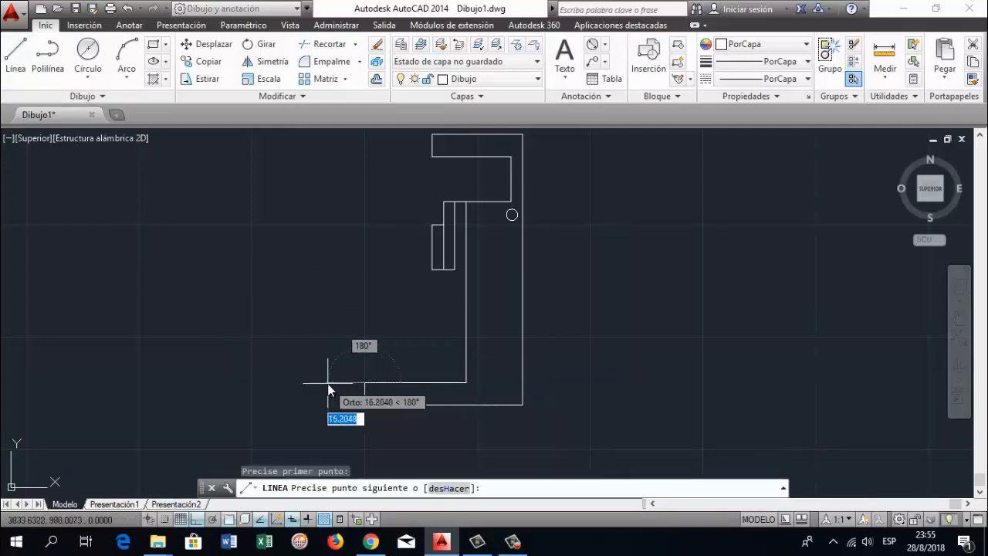
{"action": "type", "text": "10"}
{"action": "key", "text": "Return"}
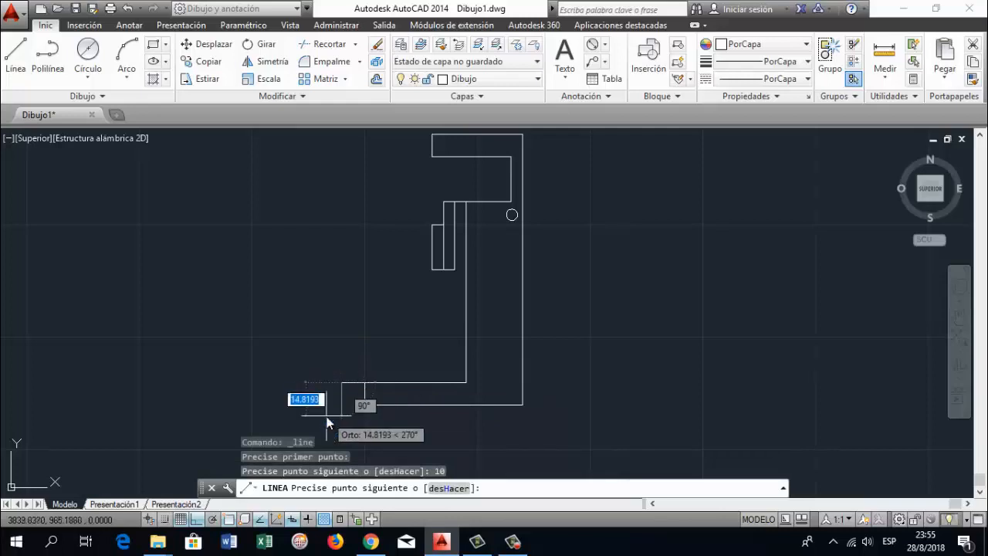
{"action": "type", "text": "10"}
{"action": "key", "text": "Return"}
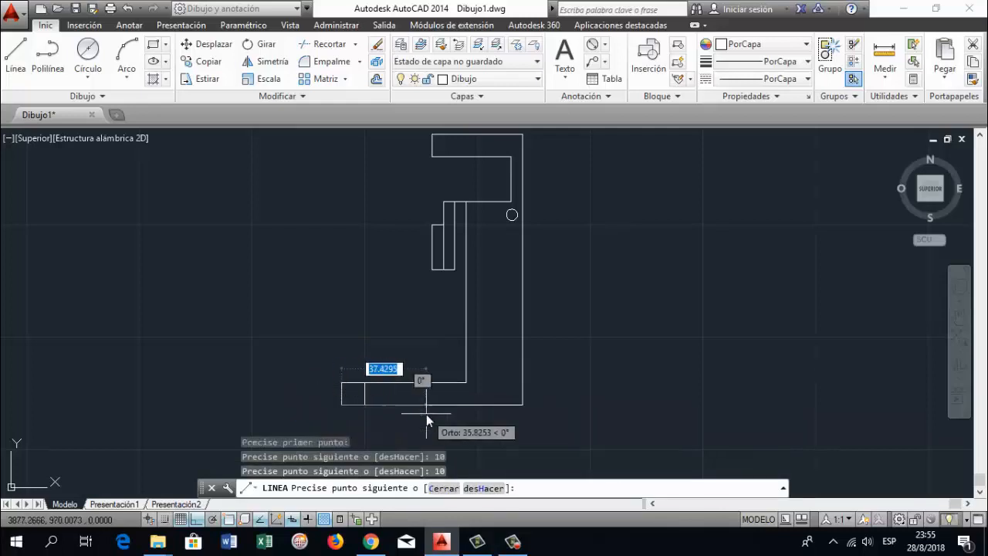
{"action": "type", "text": "10"}
{"action": "key", "text": "Return"}
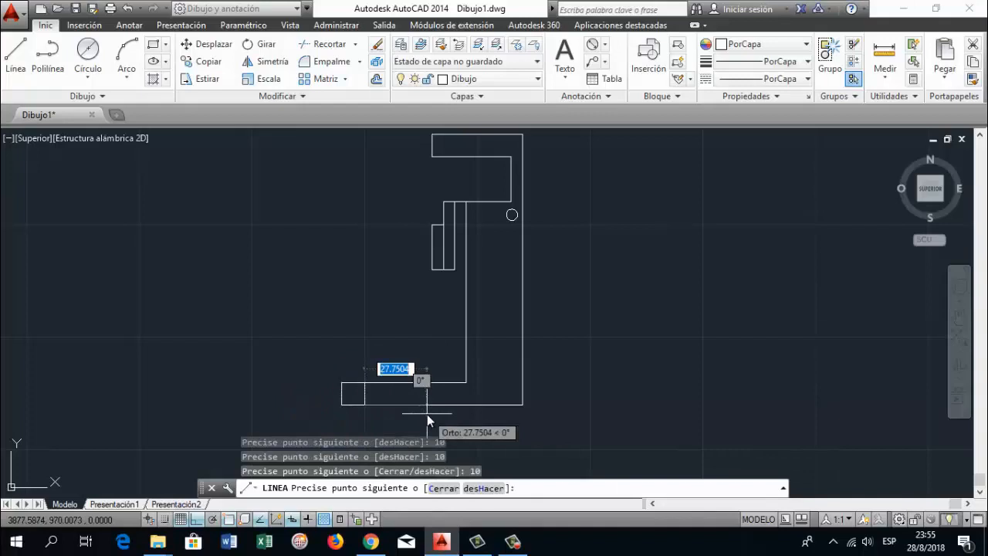
{"action": "key", "text": "Return"}
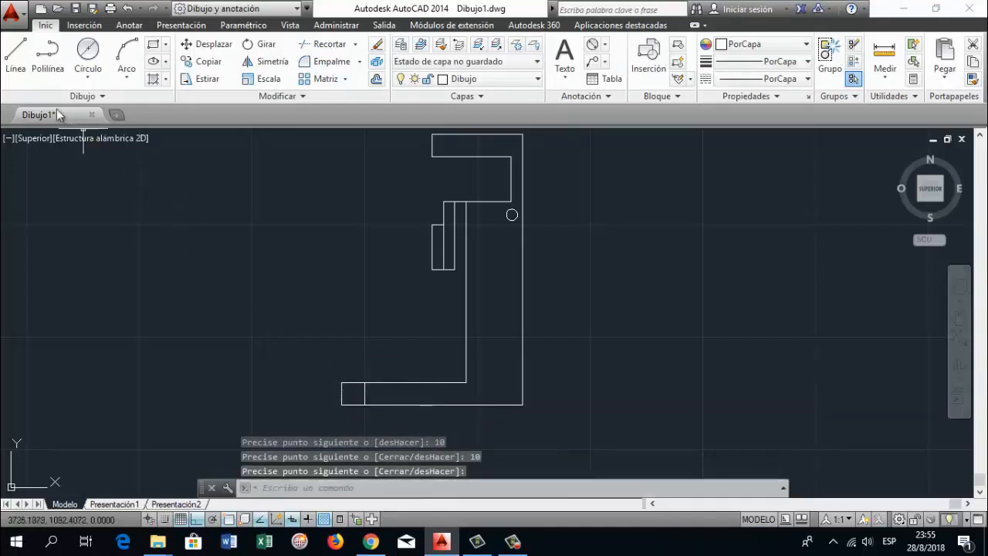
Draw a matching 10 by 10 mm square in lines outward from the figure's lower-right corner, undoing the wrongly directed second segment
{"action": "left_click", "coordinate": [15, 54]}
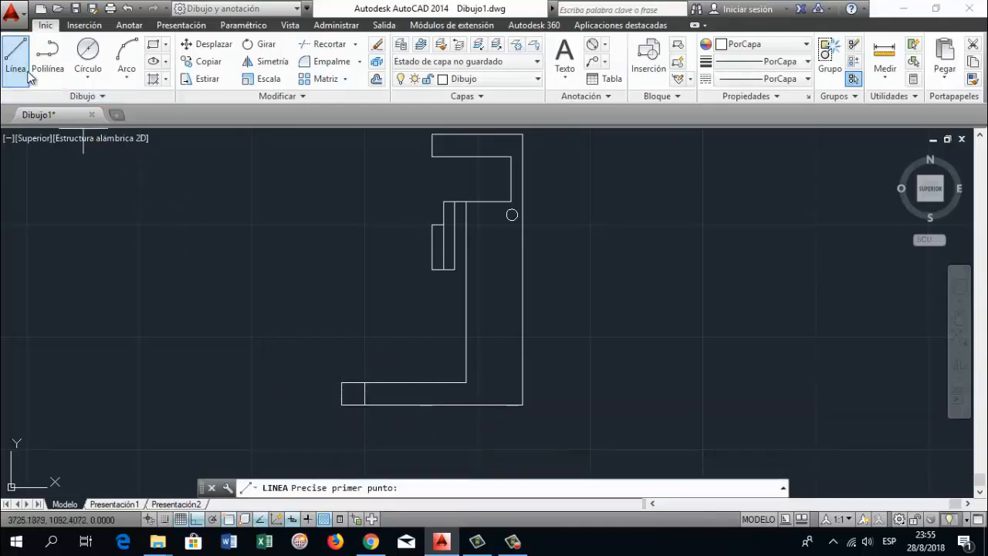
{"action": "left_click", "coordinate": [523, 404]}
{"action": "type", "text": "10"}
{"action": "key", "text": "Return"}
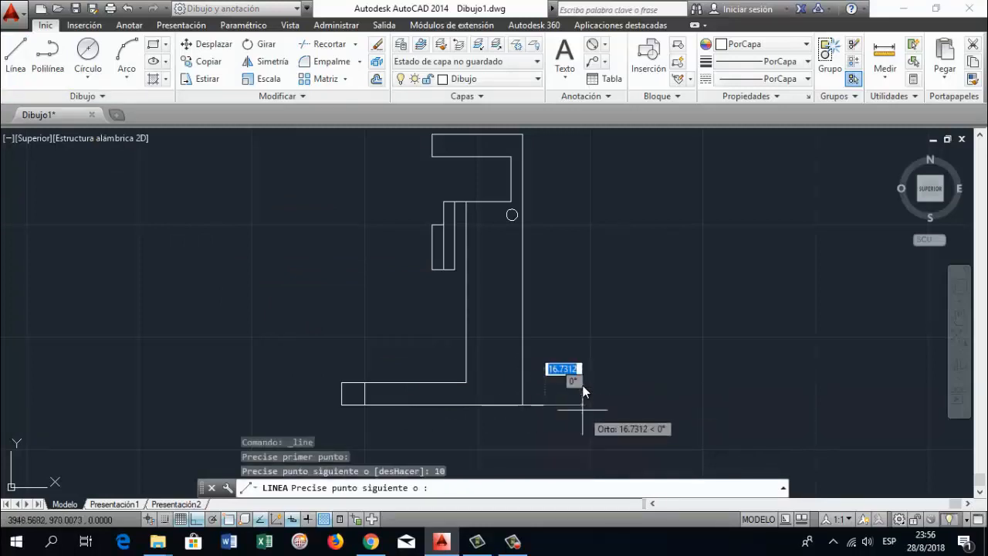
{"action": "type", "text": "10"}
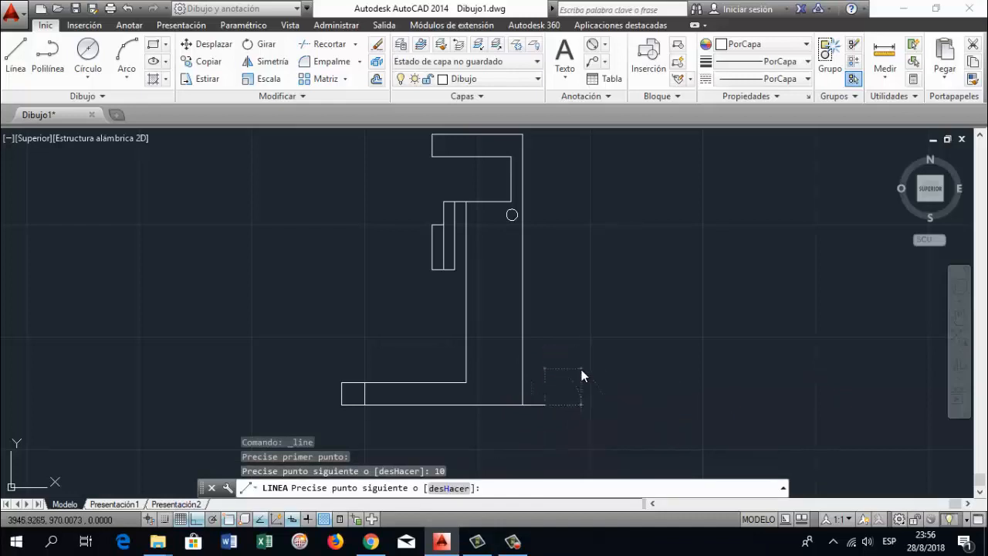
{"action": "key", "text": "Return"}
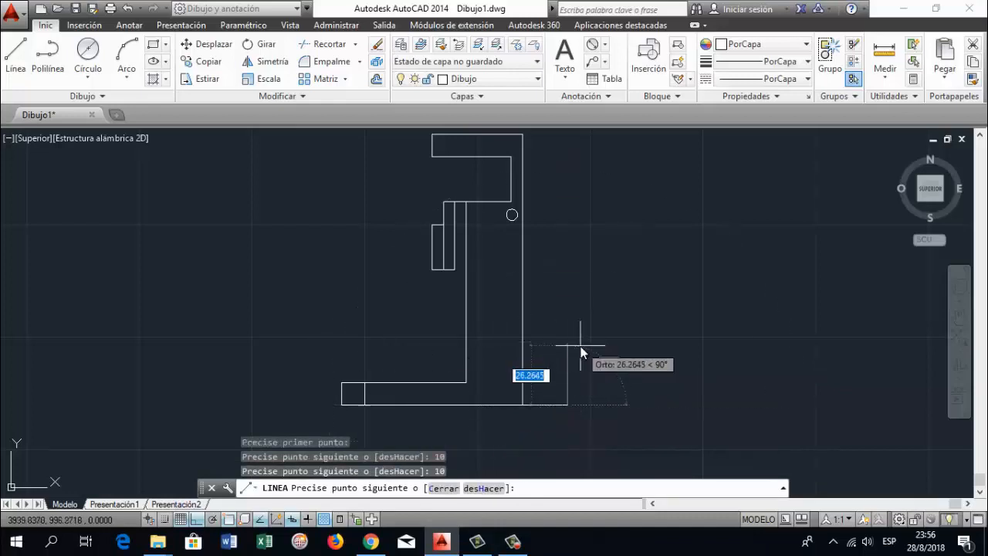
{"action": "type", "text": "u"}
{"action": "key", "text": "Return"}
{"action": "type", "text": "10"}
{"action": "key", "text": "Return"}
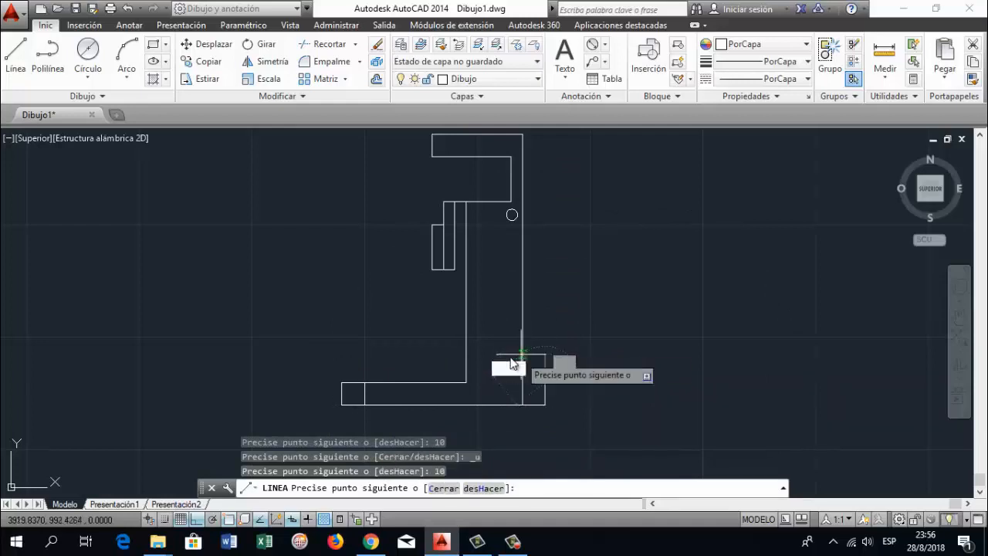
{"action": "type", "text": "10"}
{"action": "key", "text": "Return"}
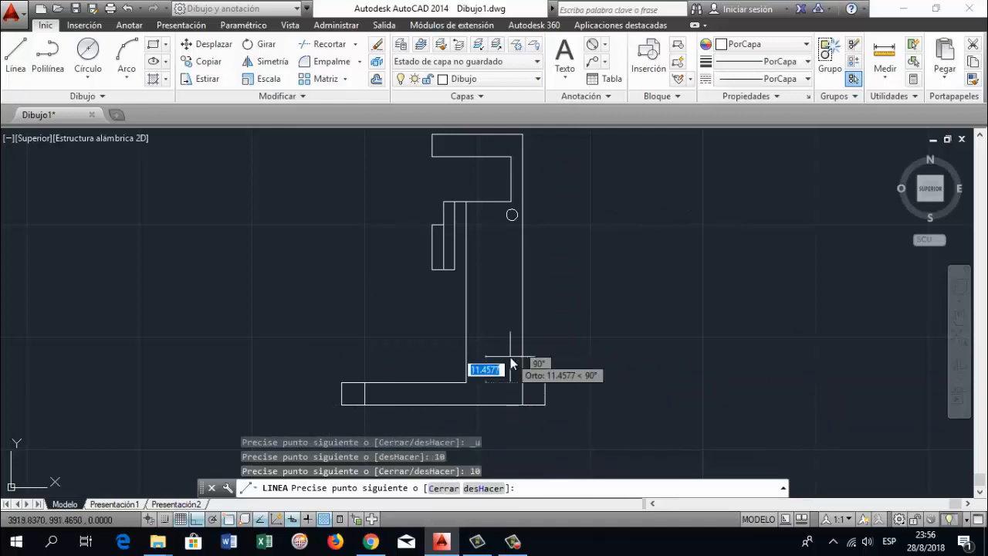
{"action": "key", "text": "Return"}
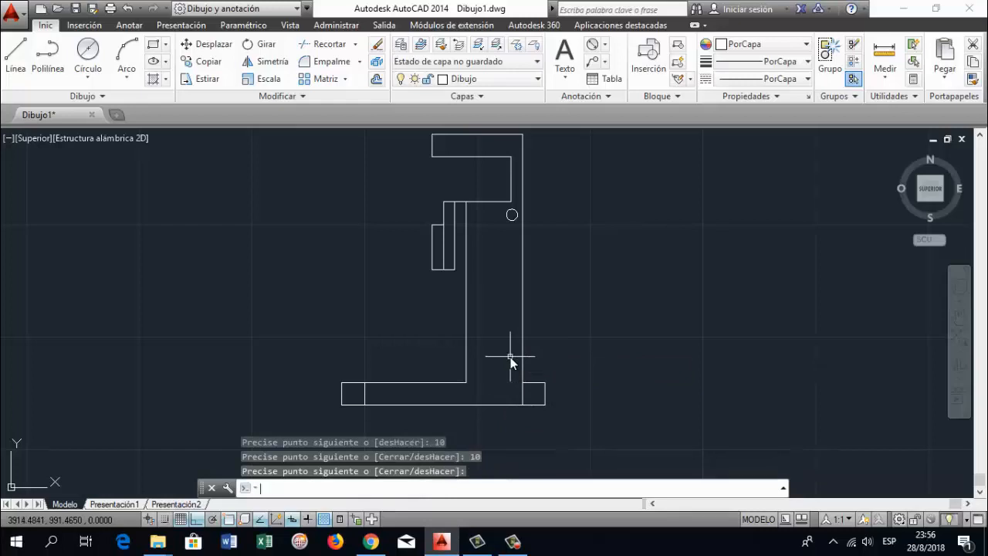
Divide the left square into quarters with a vertical and a horizontal line between its side midpoints
{"action": "left_click", "coordinate": [19, 57]}
{"action": "scroll", "coordinate": [332, 409], "scroll_direction": "up", "scroll_amount": 5}
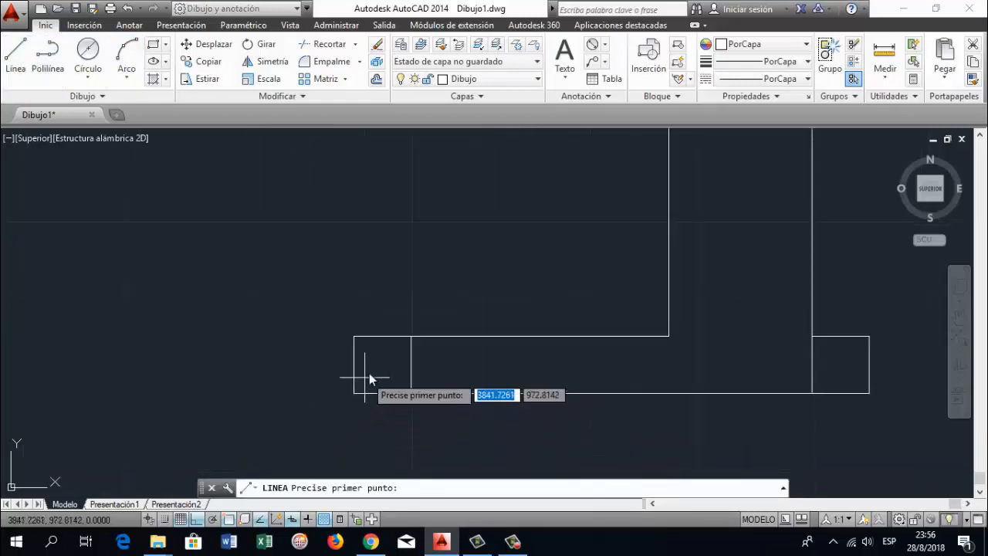
{"action": "left_click", "coordinate": [381, 336]}
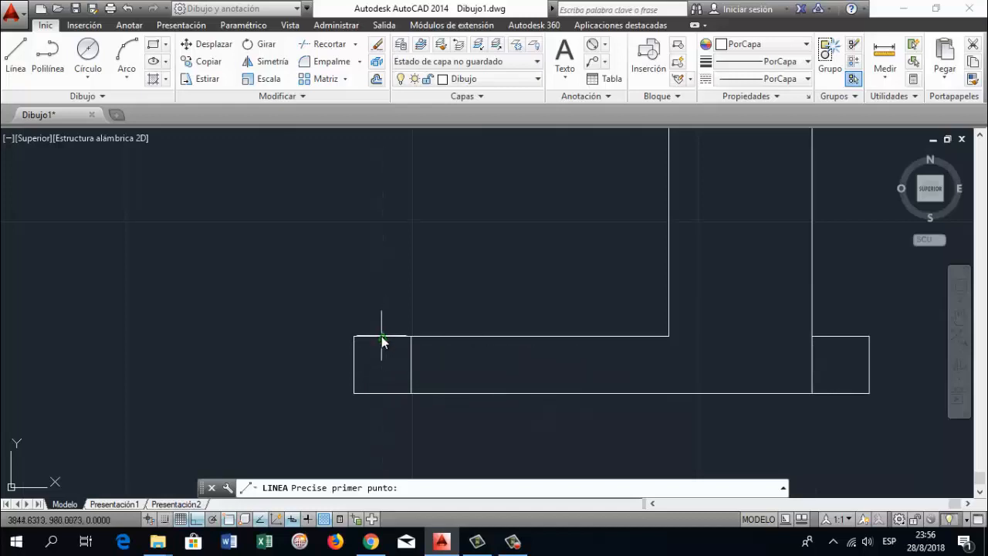
{"action": "left_click", "coordinate": [383, 394]}
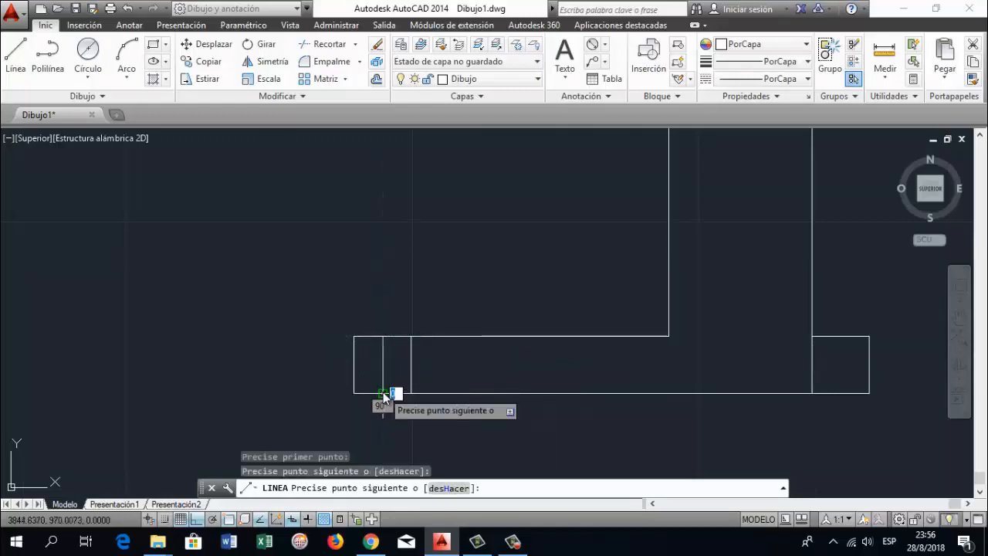
{"action": "key", "text": "Return"}
{"action": "key", "text": "Return"}
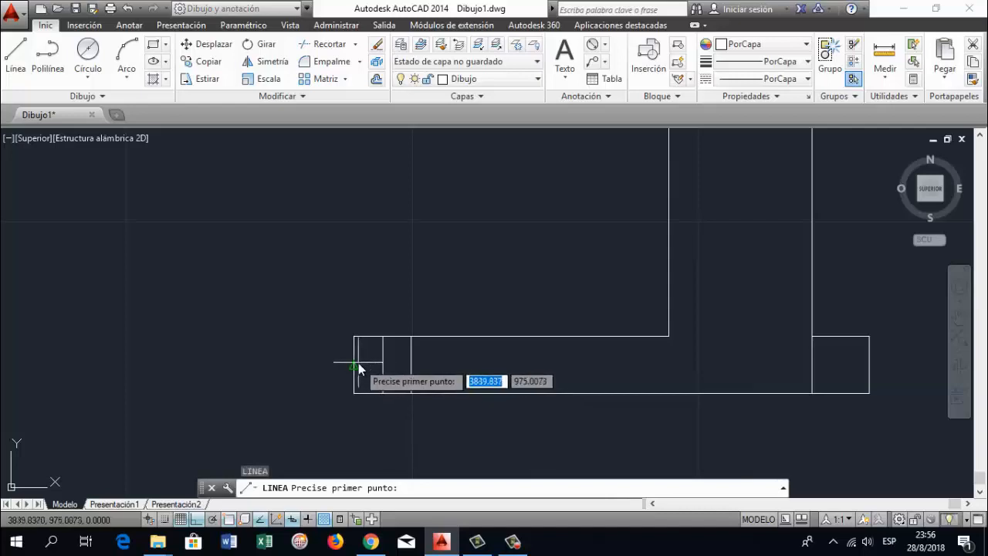
{"action": "left_click", "coordinate": [359, 369]}
{"action": "left_click", "coordinate": [410, 368]}
{"action": "key", "text": "Return"}
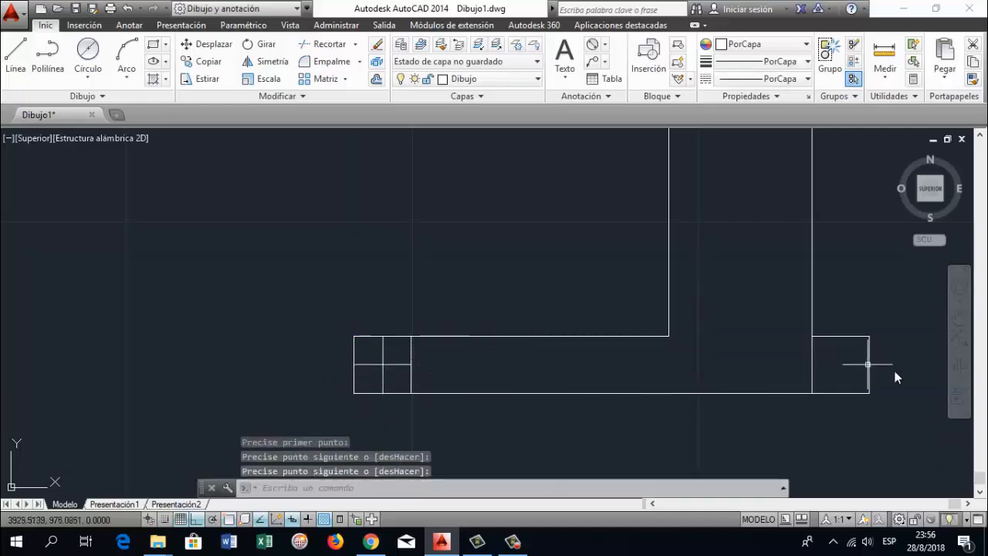
Divide the right square into quarters with a vertical and a horizontal line between its side midpoints
{"action": "left_click", "coordinate": [957, 316]}
{"action": "left_click_drag", "start_coordinate": [849, 342], "coordinate": [637, 367]}
{"action": "key", "text": "Escape"}
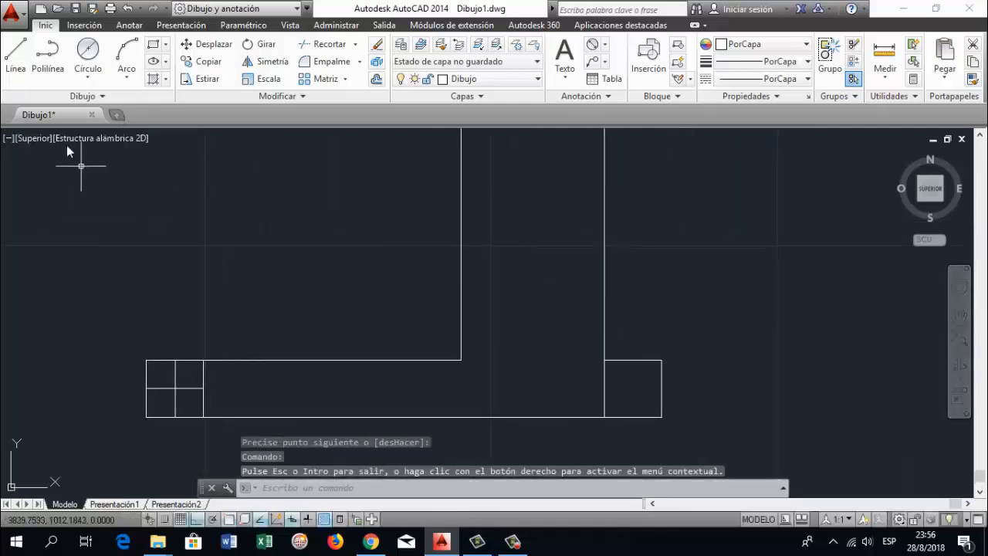
{"action": "left_click", "coordinate": [16, 54]}
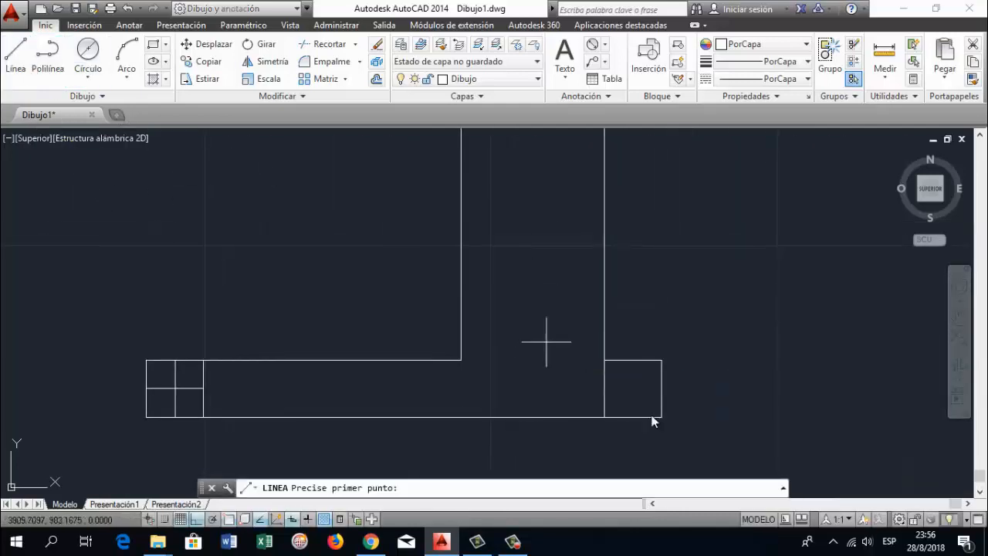
{"action": "left_click", "coordinate": [634, 360]}
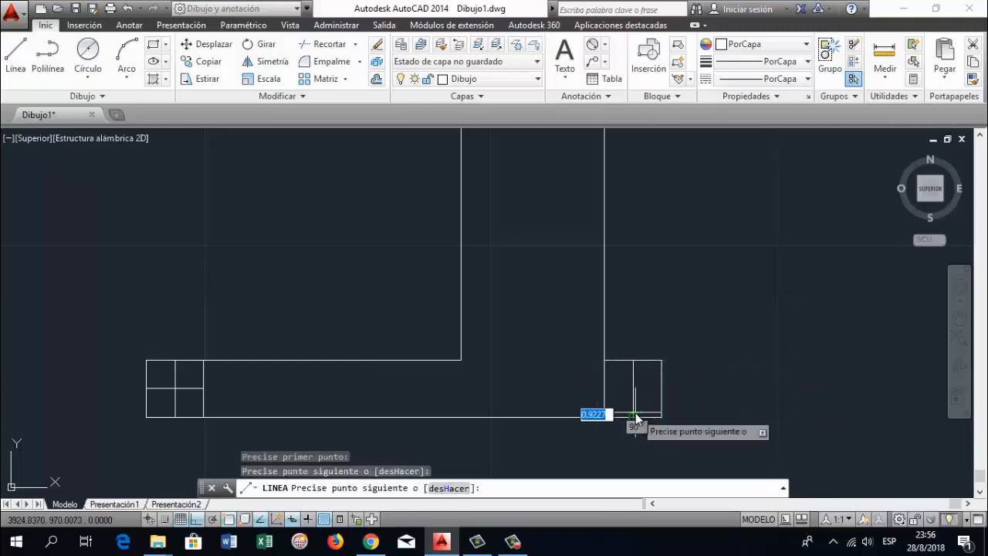
{"action": "left_click", "coordinate": [635, 417]}
{"action": "key", "text": "Return"}
{"action": "key", "text": "Return"}
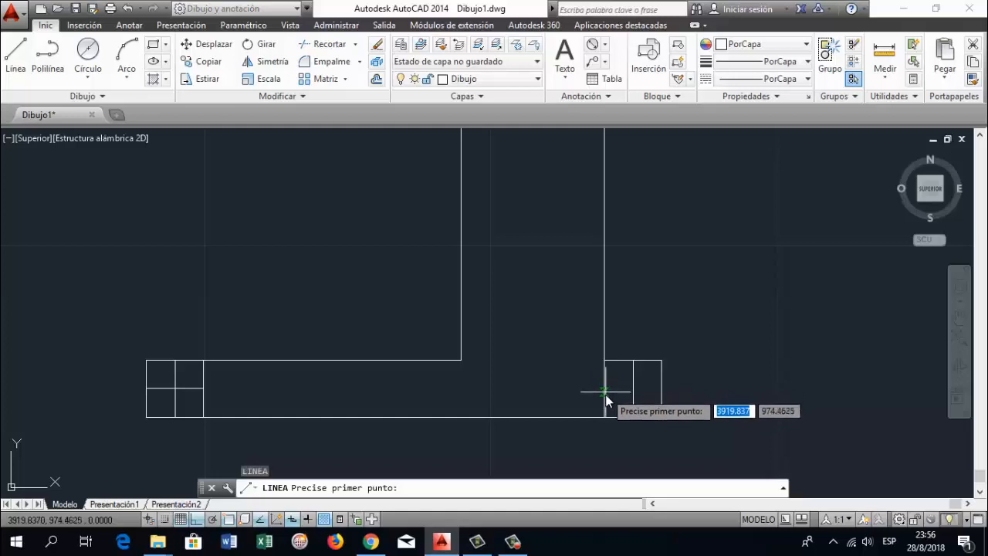
{"action": "left_click", "coordinate": [661, 388]}
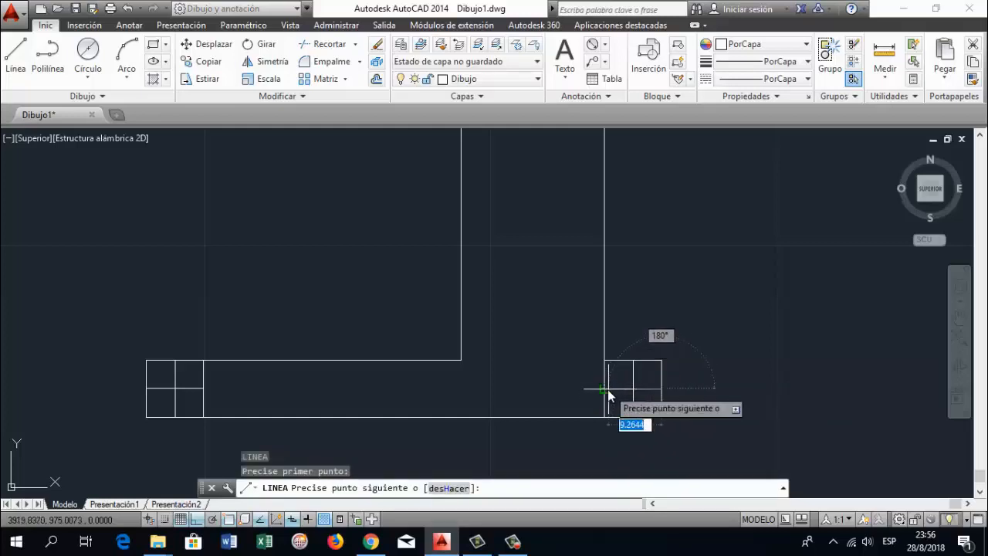
{"action": "left_click", "coordinate": [607, 390]}
{"action": "key", "text": "Return"}
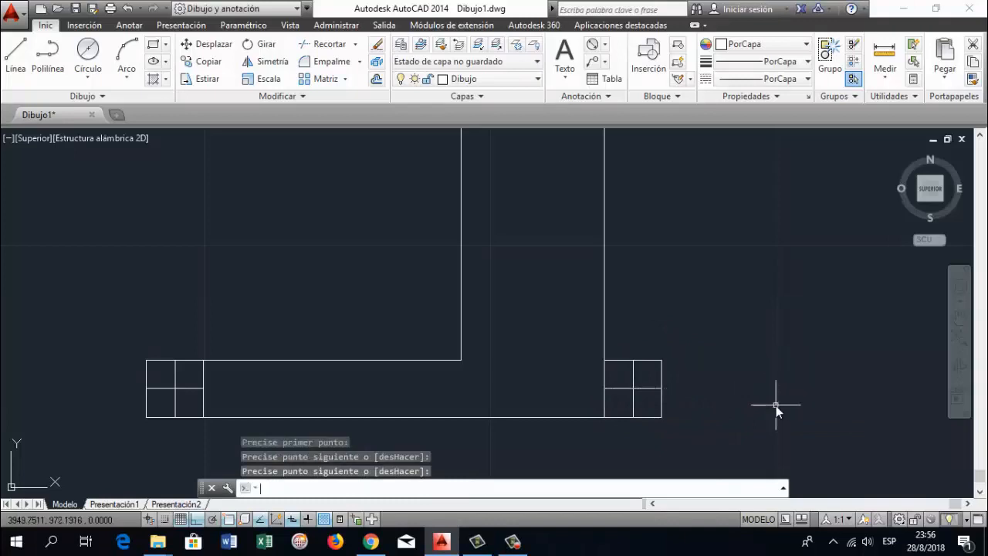
Make Acotaciones the current layer in the layer properties manager and close the manager
{"action": "scroll", "coordinate": [652, 390], "scroll_direction": "down", "scroll_amount": 1}
{"action": "scroll", "coordinate": [653, 392], "scroll_direction": "down", "scroll_amount": 1}
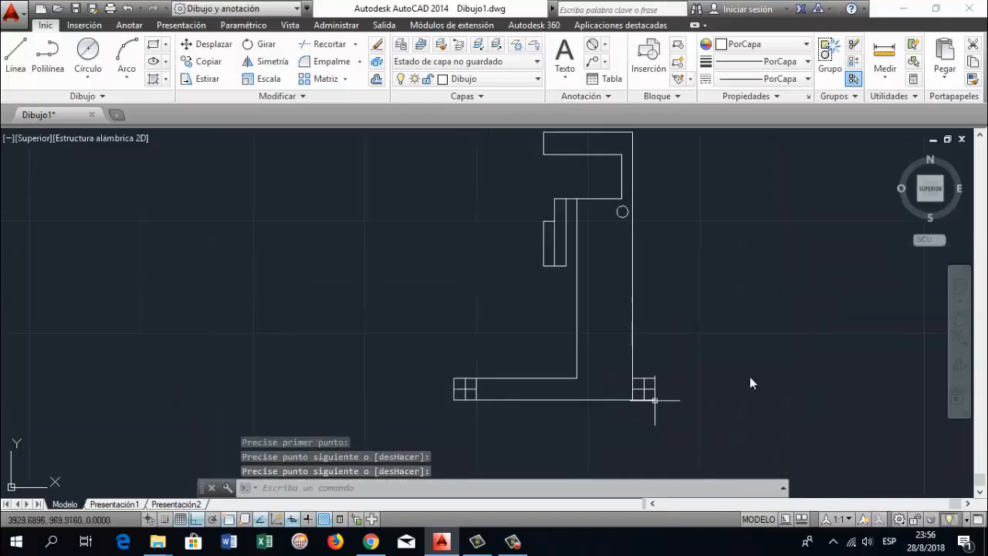
{"action": "left_click", "coordinate": [959, 317]}
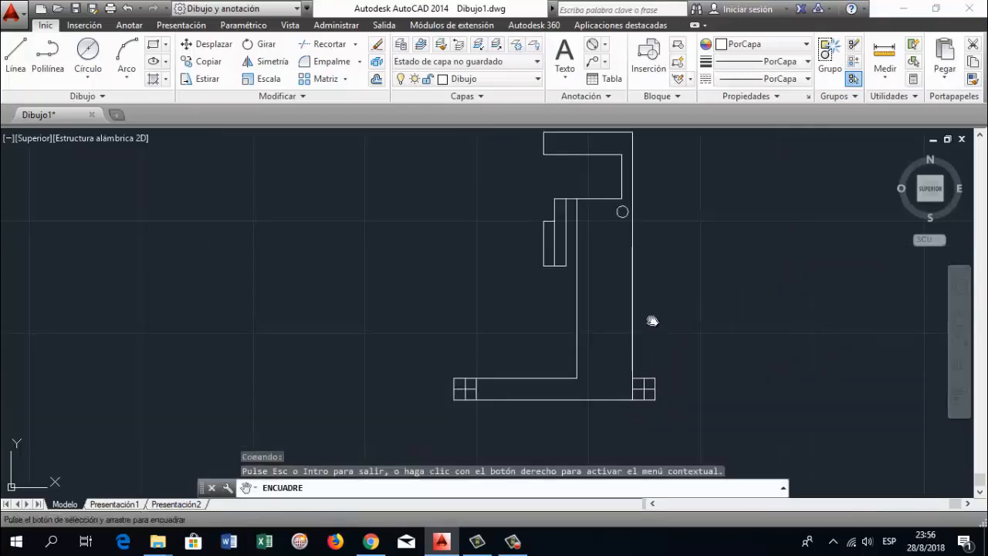
{"action": "left_click_drag", "start_coordinate": [651, 320], "coordinate": [553, 358]}
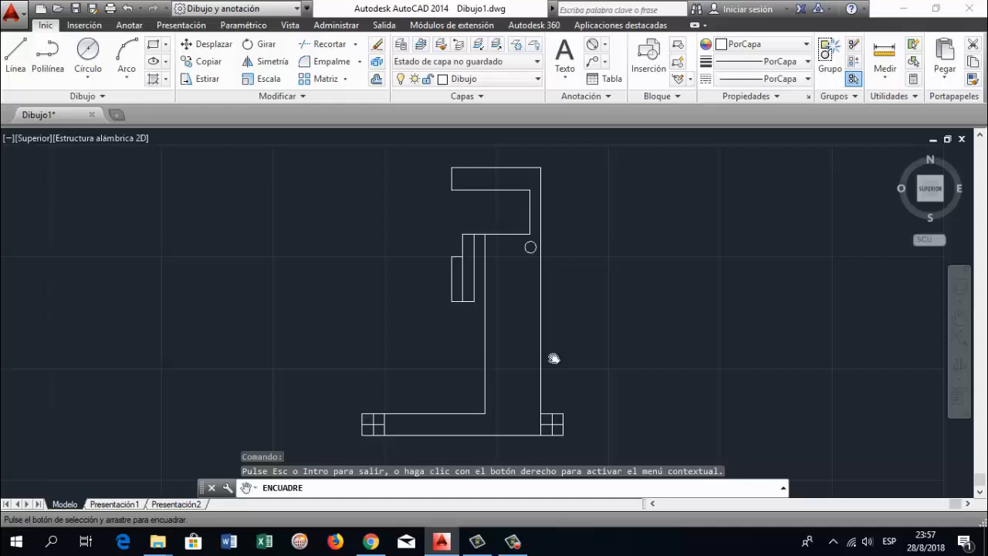
{"action": "key", "text": "Escape"}
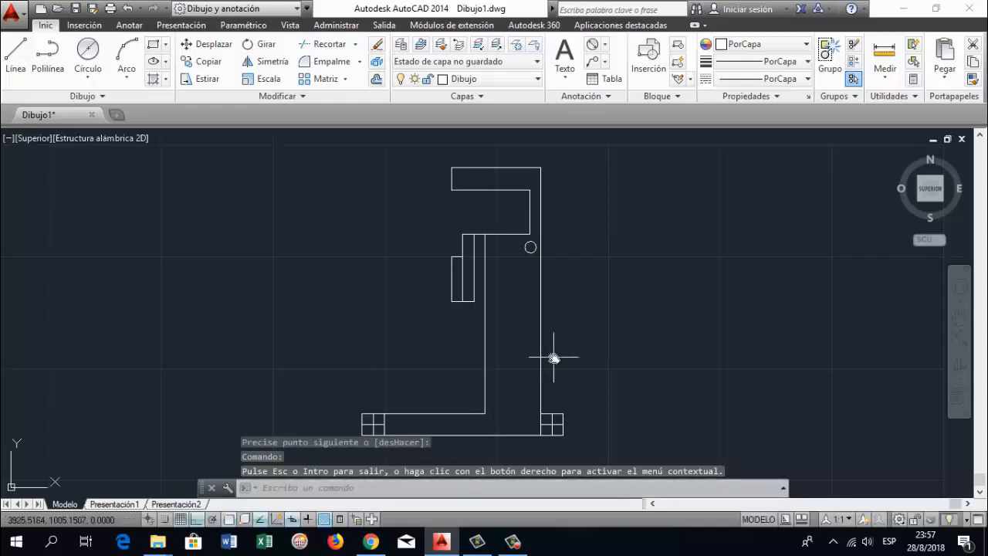
{"action": "type", "text": "capa"}
{"action": "key", "text": "Return"}
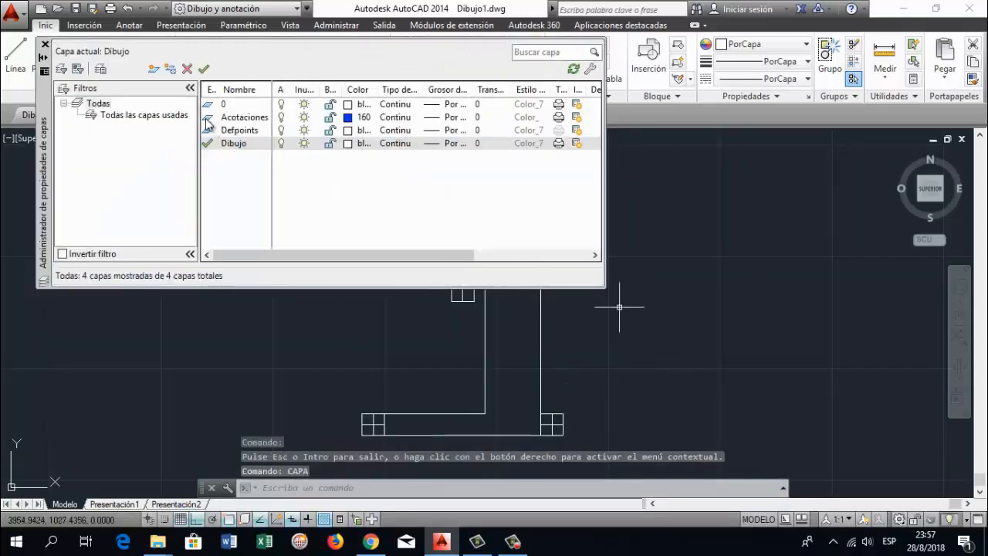
{"action": "double_click", "coordinate": [207, 117]}
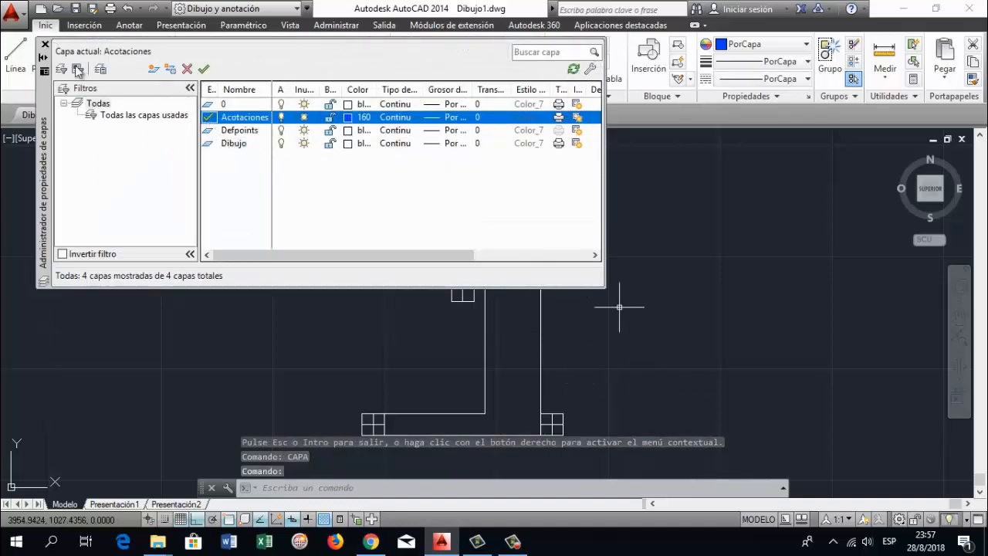
{"action": "left_click", "coordinate": [45, 46]}
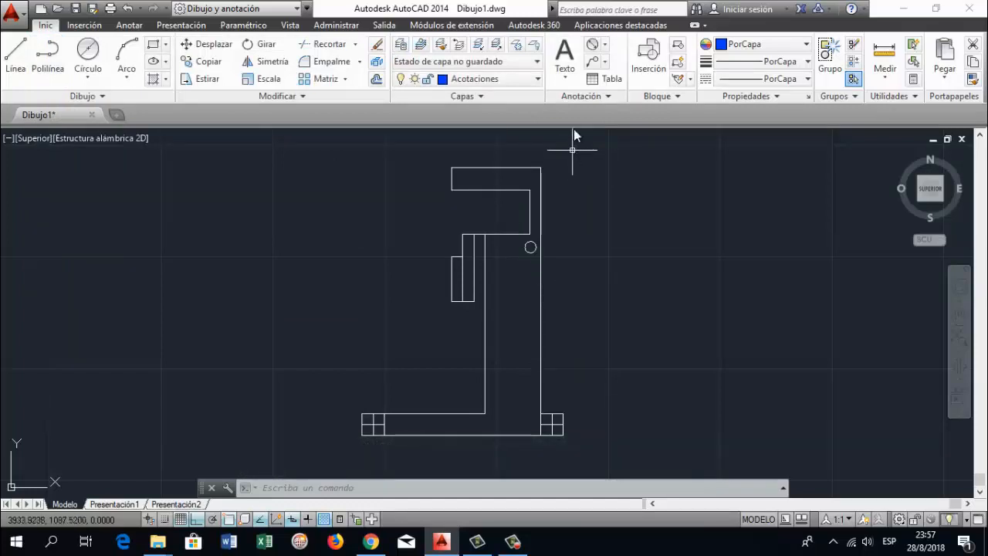
Add a linear dimension below the figure's base edge, spanning between the two quartered squares
{"action": "left_click", "coordinate": [607, 45]}
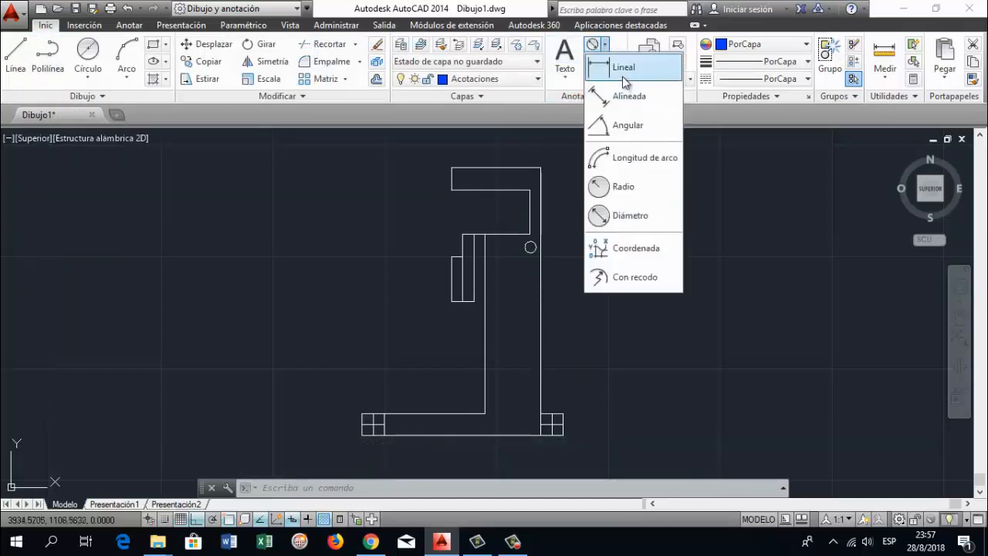
{"action": "left_click", "coordinate": [622, 66]}
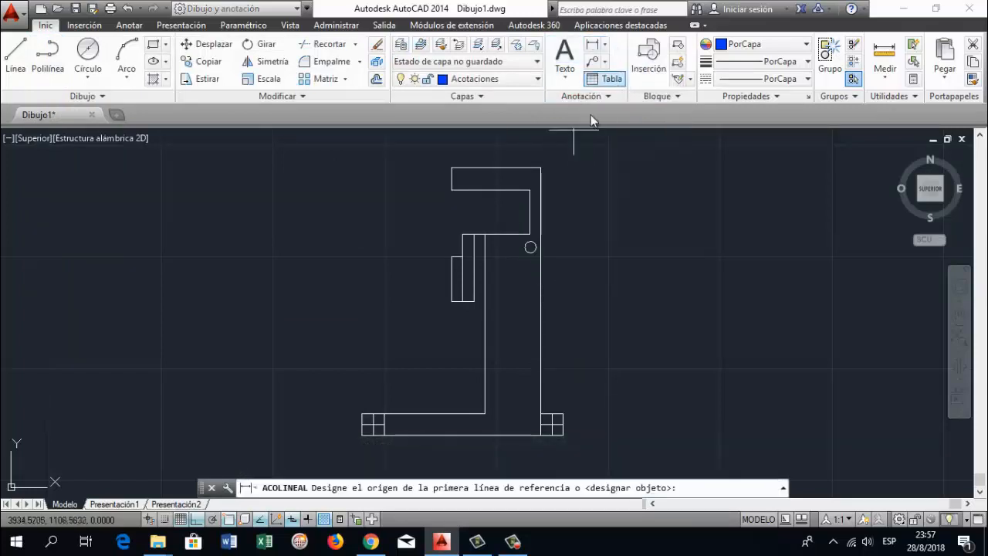
{"action": "left_click", "coordinate": [384, 434]}
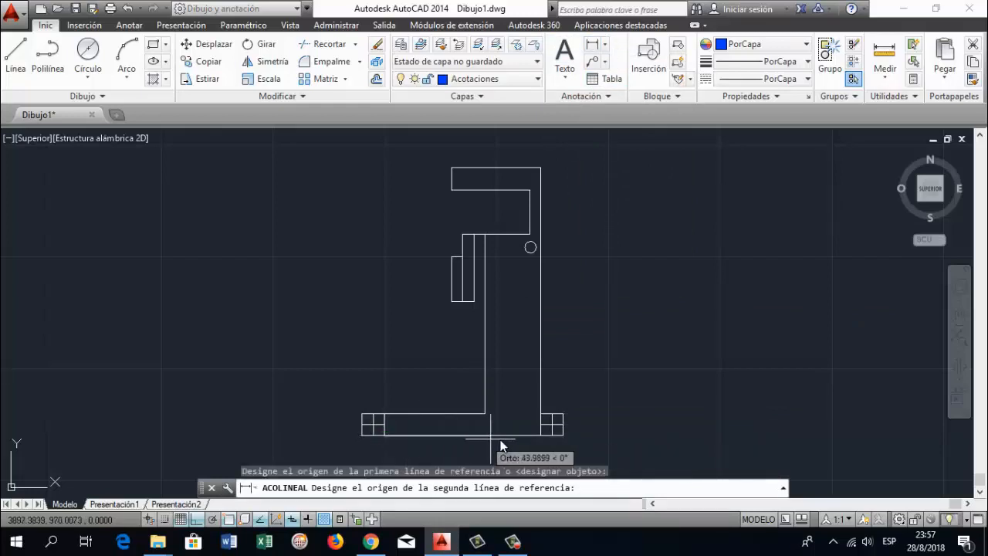
{"action": "left_click", "coordinate": [541, 435]}
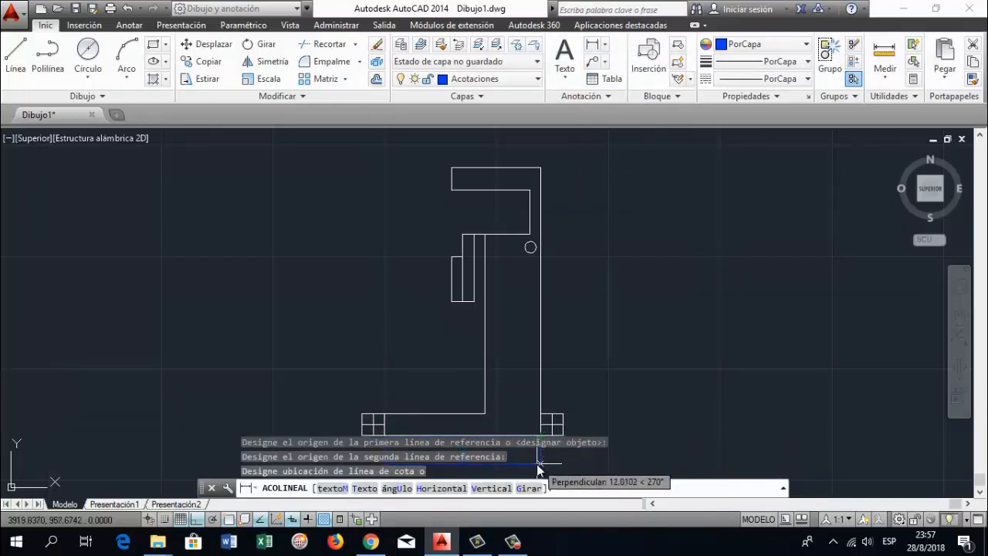
{"action": "left_click", "coordinate": [538, 463]}
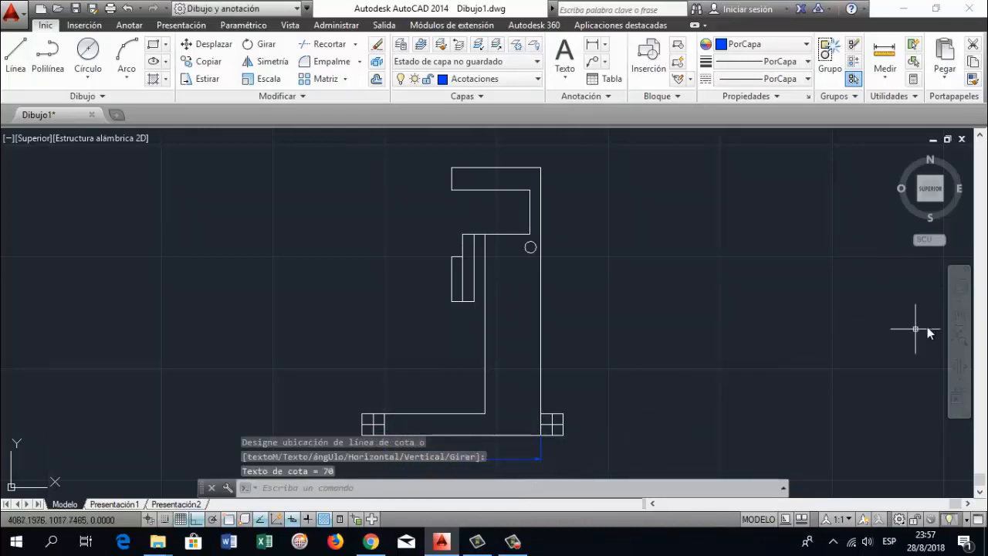
Add a vertical linear dimension outside the figure's right edge, from the top corner down to the right square's upper corner
{"action": "left_click", "coordinate": [594, 45]}
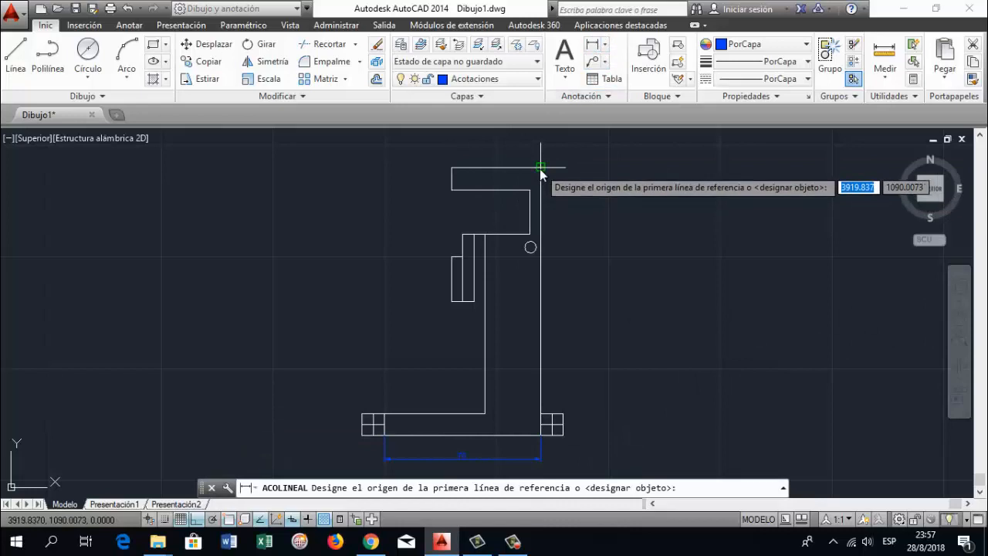
{"action": "left_click", "coordinate": [541, 169]}
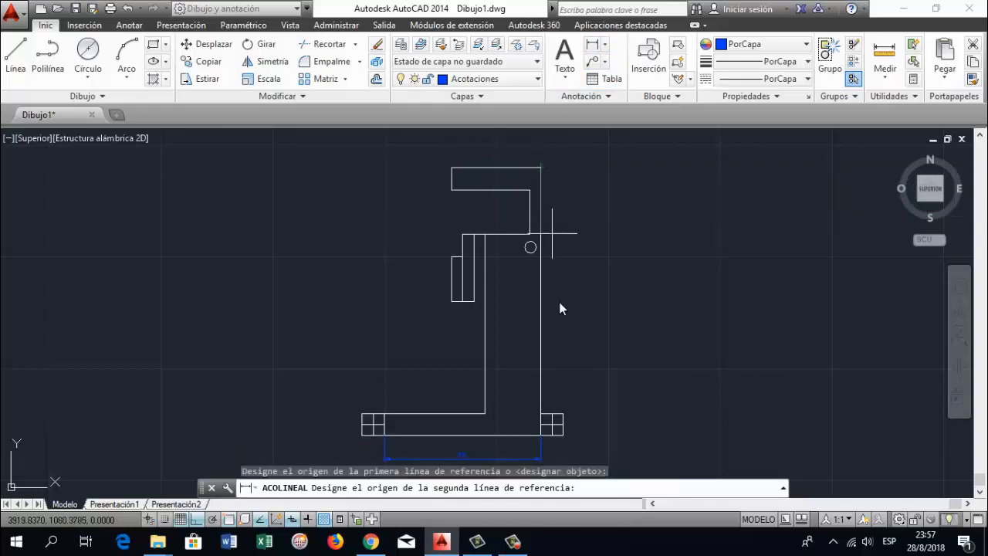
{"action": "left_click", "coordinate": [540, 420]}
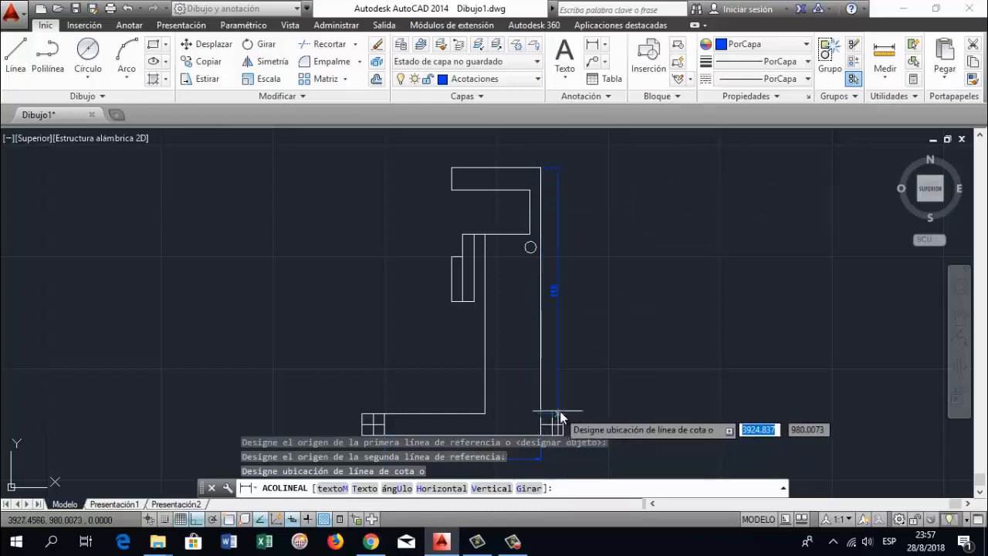
{"action": "left_click", "coordinate": [563, 415]}
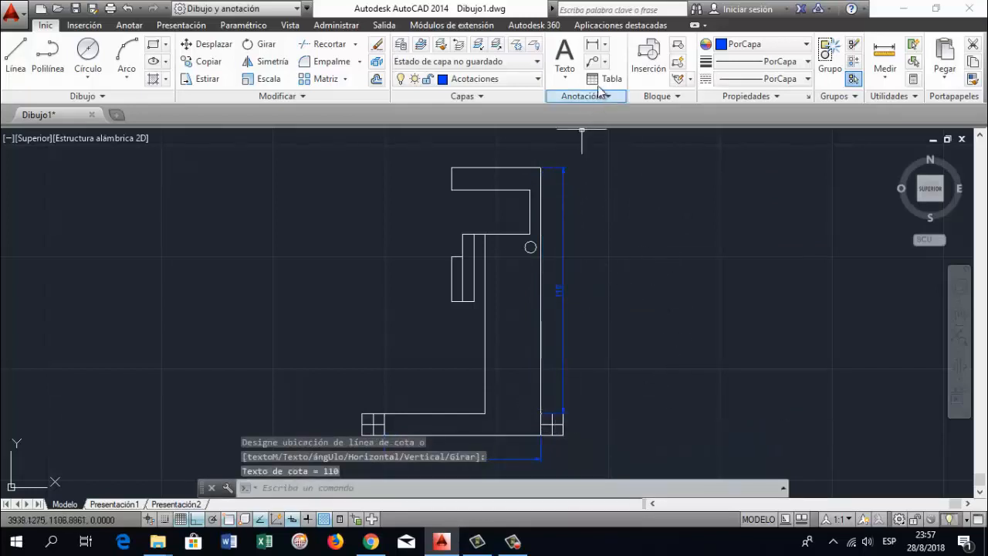
{"action": "left_click", "coordinate": [594, 48]}
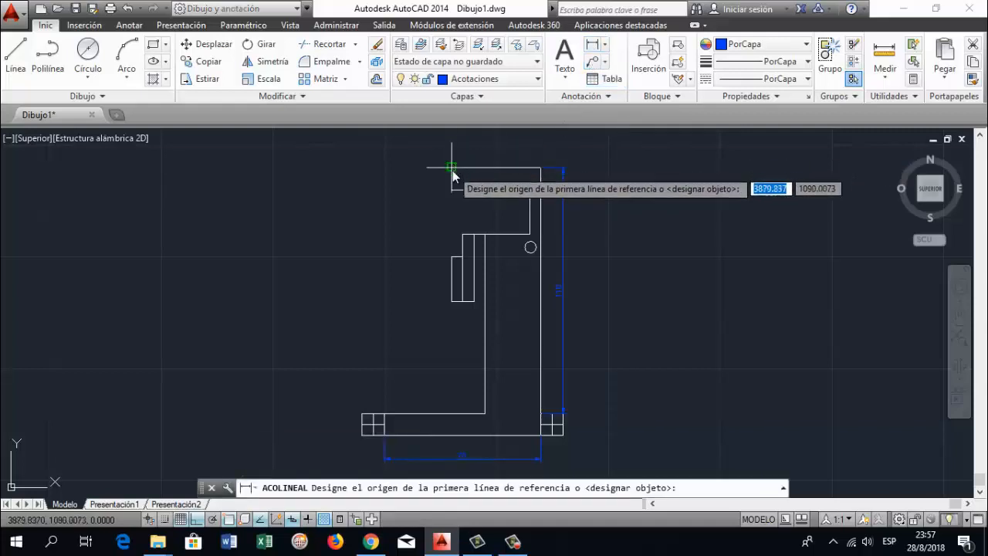
{"action": "left_click", "coordinate": [452, 167]}
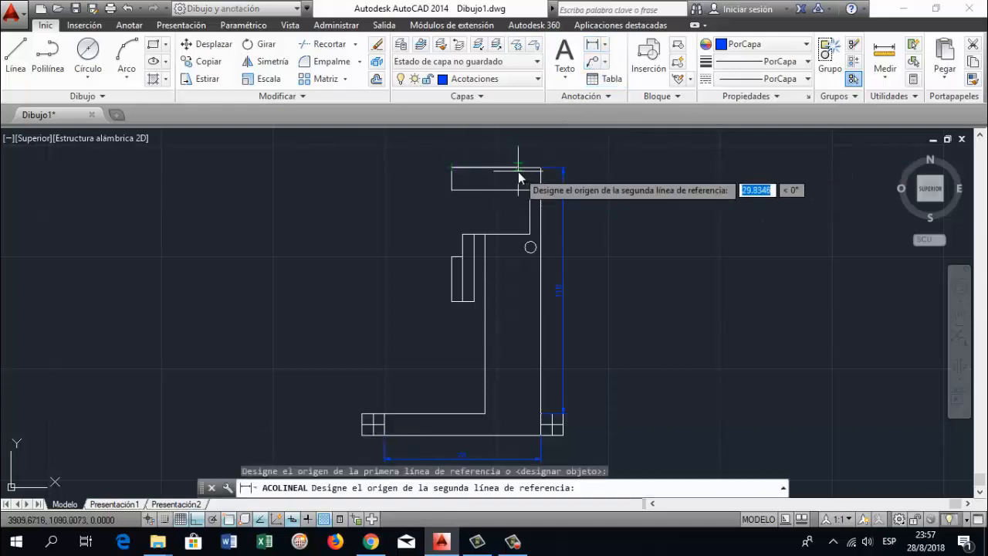
{"action": "left_click", "coordinate": [542, 167]}
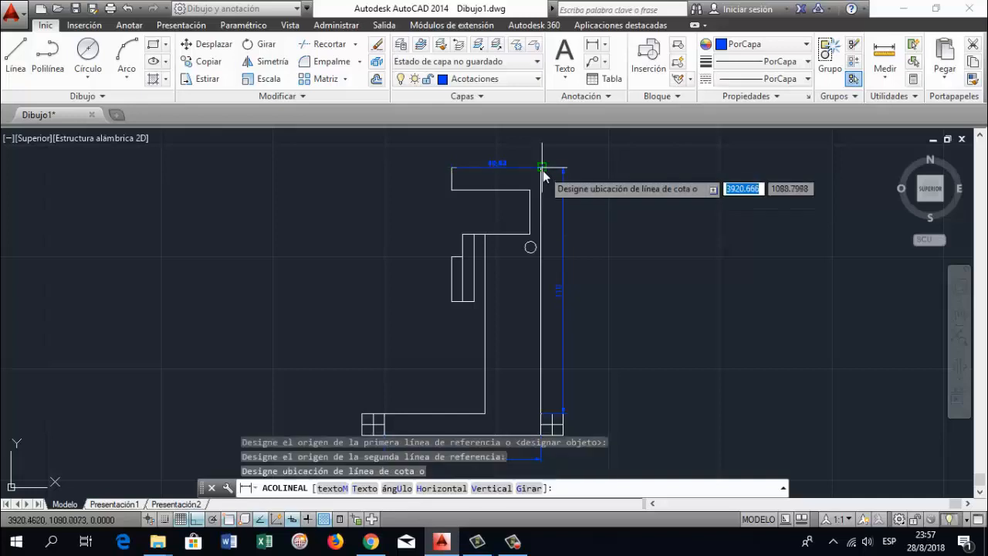
{"action": "left_click", "coordinate": [540, 161]}
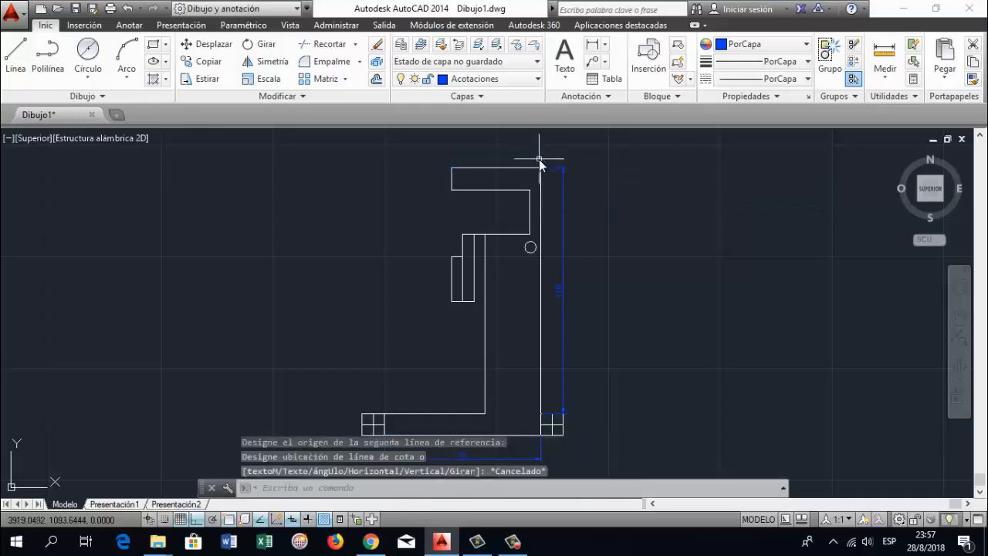
Add a linear dimension above the figure's top edge, measured between its two end corners
{"action": "key", "text": "Return"}
{"action": "scroll", "coordinate": [533, 165], "scroll_direction": "up", "scroll_amount": 2}
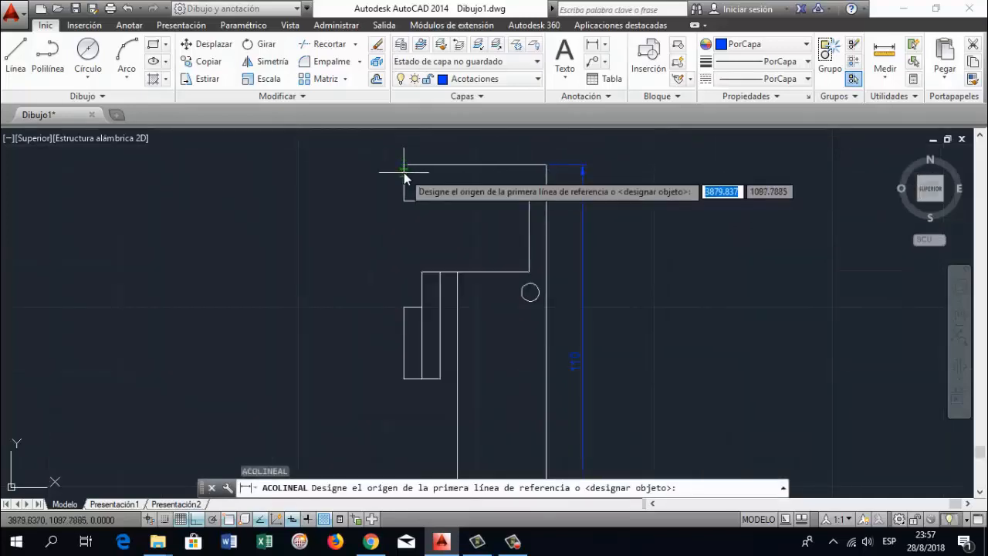
{"action": "left_click", "coordinate": [404, 164]}
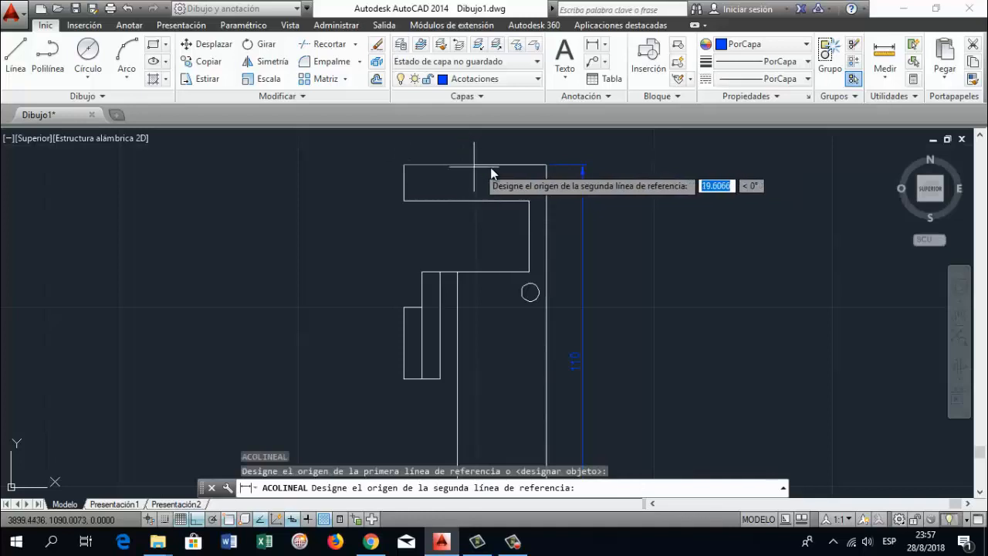
{"action": "left_click", "coordinate": [546, 164]}
{"action": "left_click", "coordinate": [550, 143]}
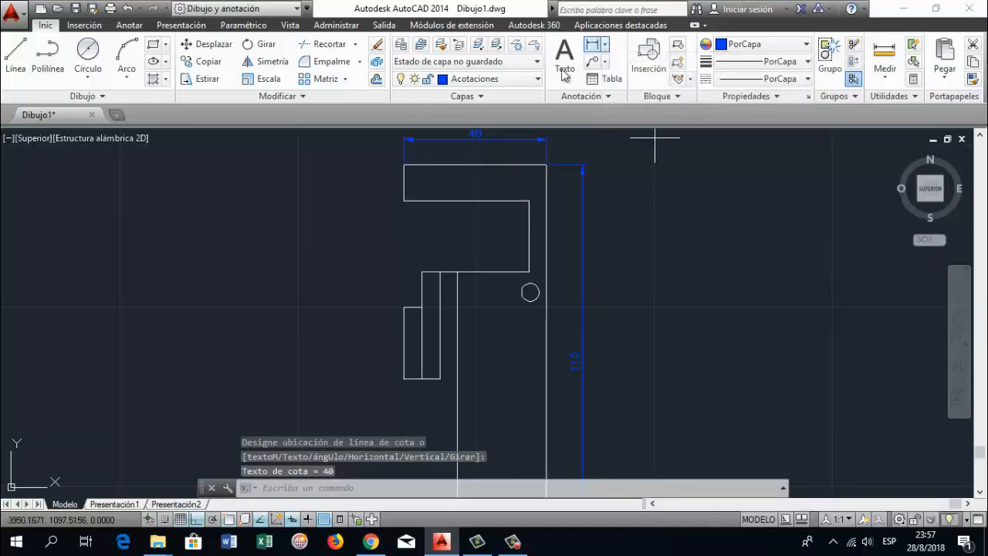
Dimension the height of the upper arm's left end, placing the dimension line outside the figure
{"action": "key", "text": "Return"}
{"action": "left_click", "coordinate": [403, 165]}
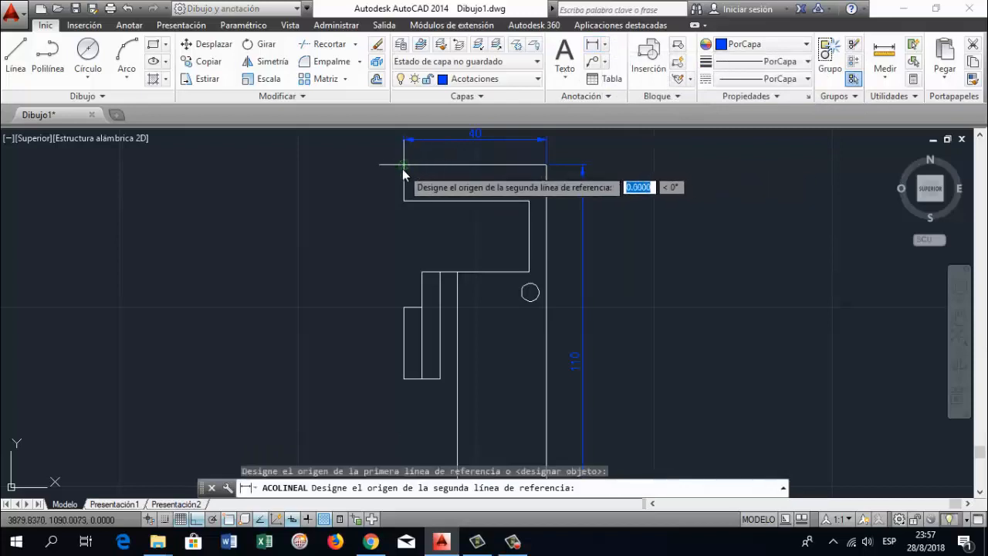
{"action": "left_click", "coordinate": [405, 200]}
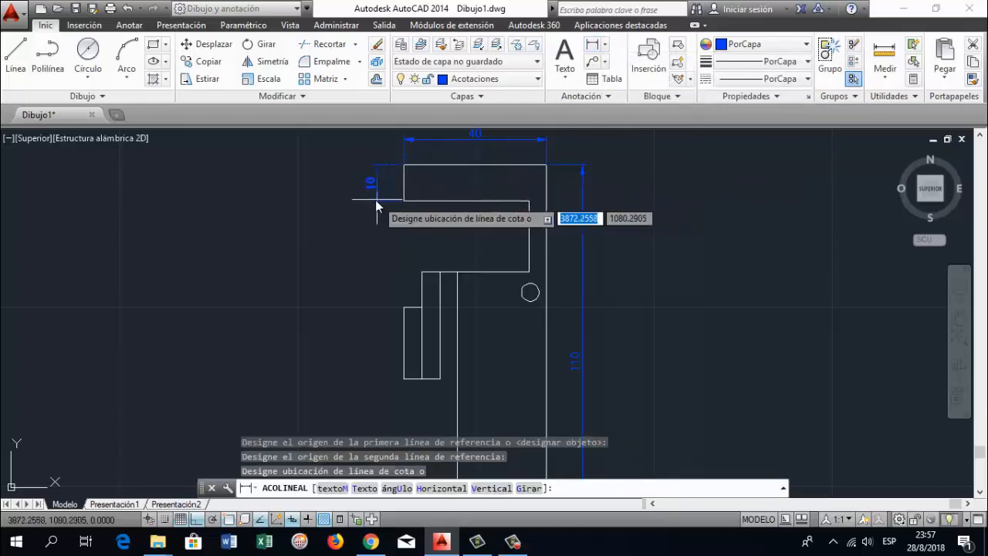
{"action": "left_click", "coordinate": [370, 199]}
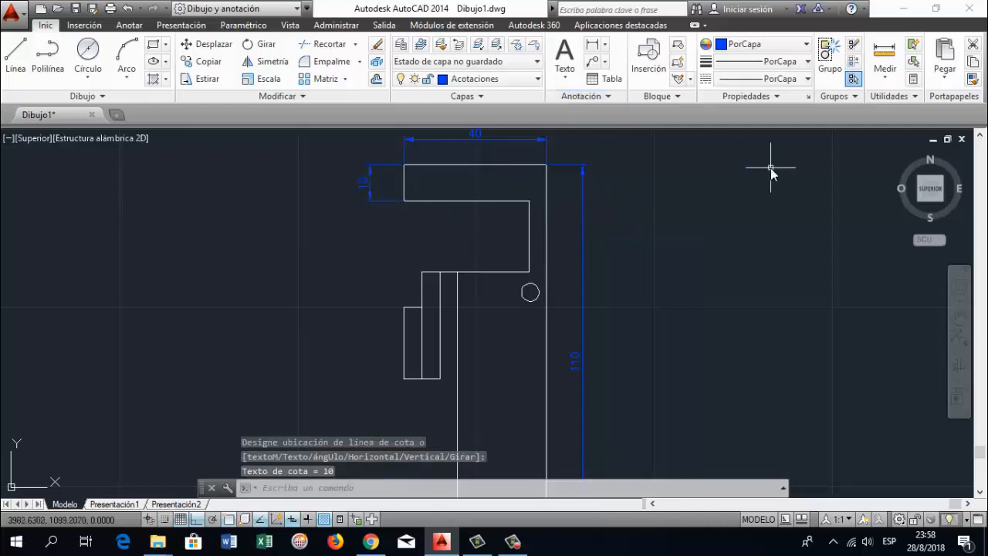
Dimension the length of the upper arm's lower edge, placing the dimension line just below it
{"action": "left_click", "coordinate": [592, 48]}
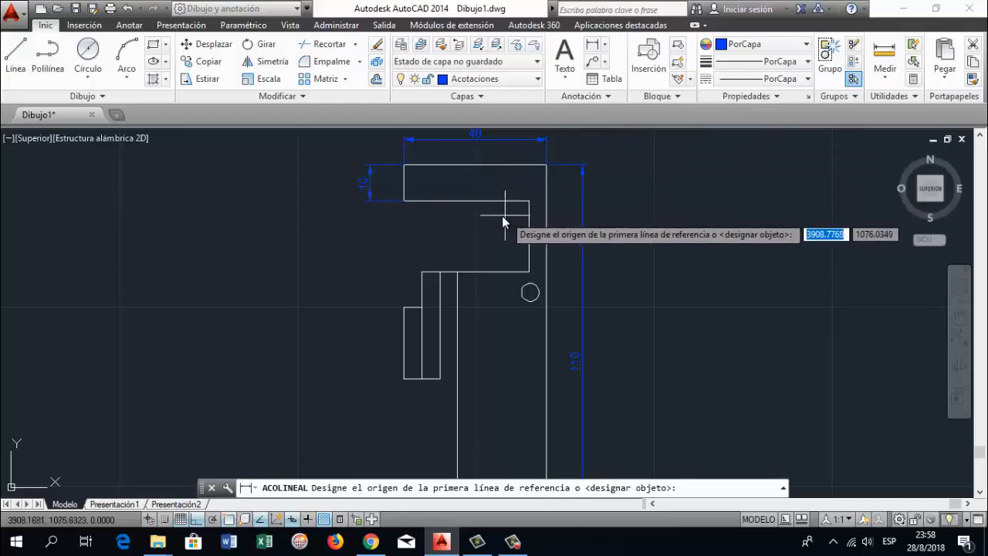
{"action": "left_click", "coordinate": [405, 201]}
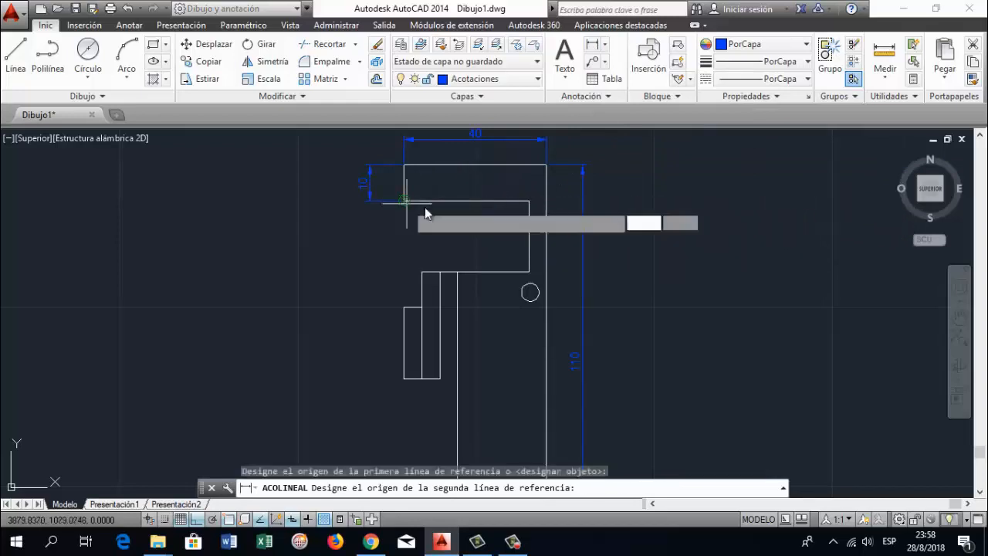
{"action": "left_click", "coordinate": [529, 206]}
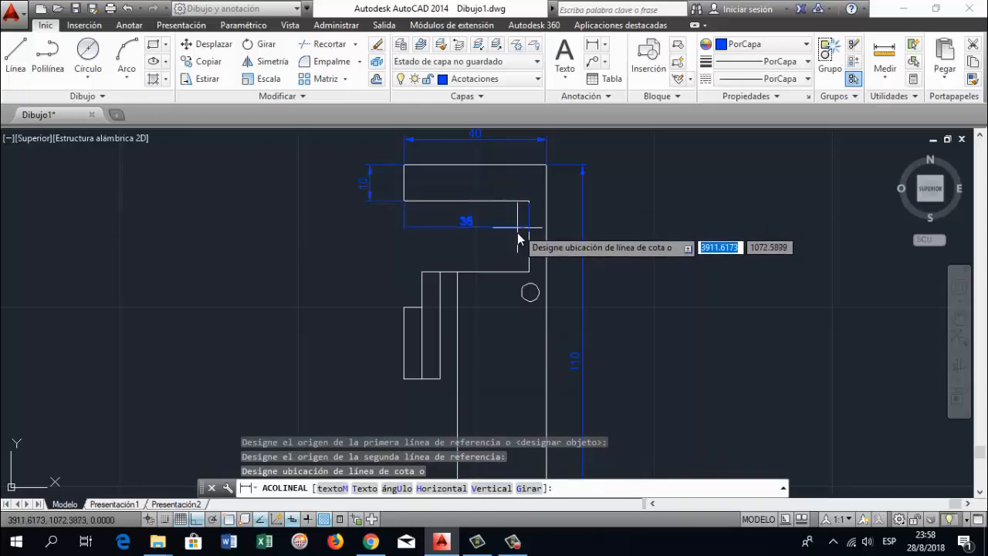
{"action": "left_click", "coordinate": [518, 234]}
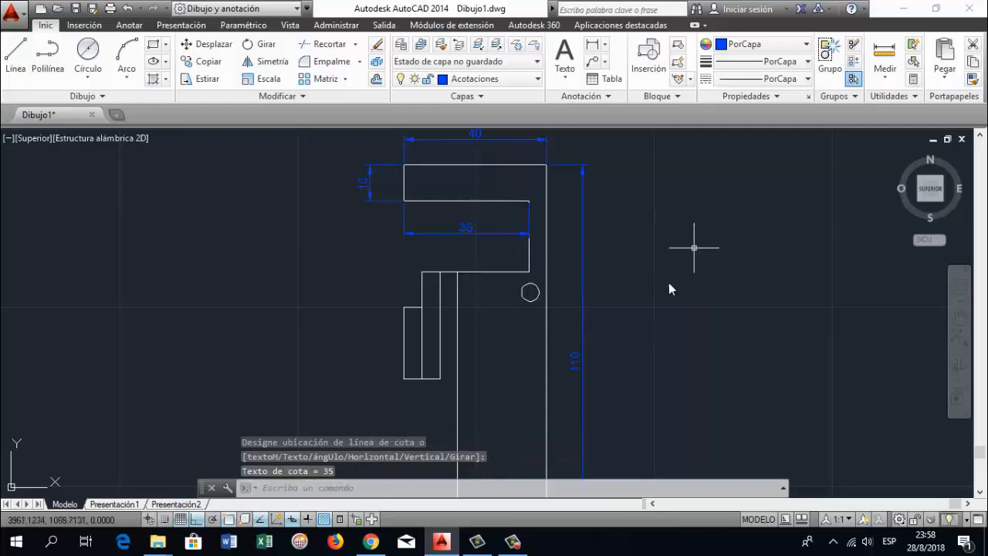
Dimension the height of the small outermost rectangle on the figure's left side, placing the dimension line outside it
{"action": "left_click", "coordinate": [592, 44]}
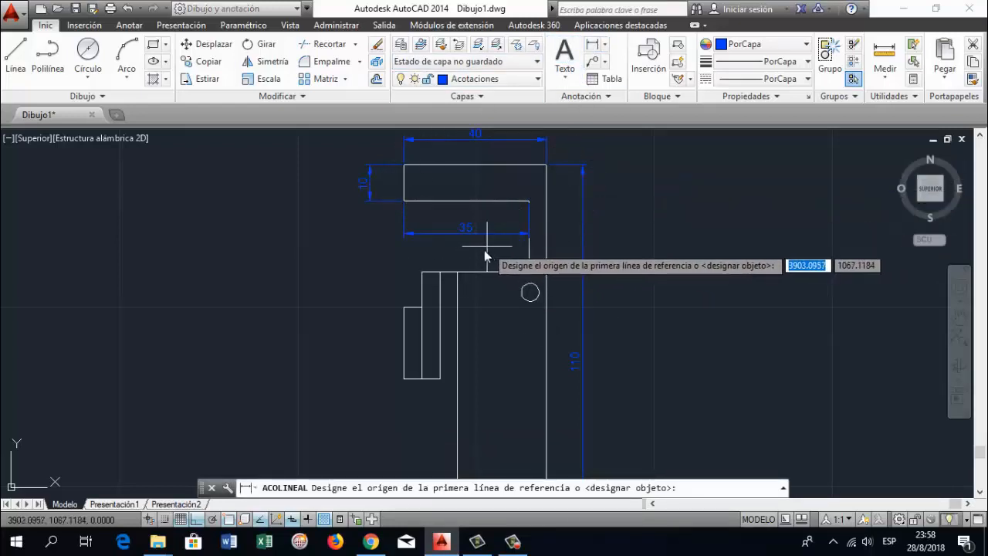
{"action": "left_click", "coordinate": [404, 308]}
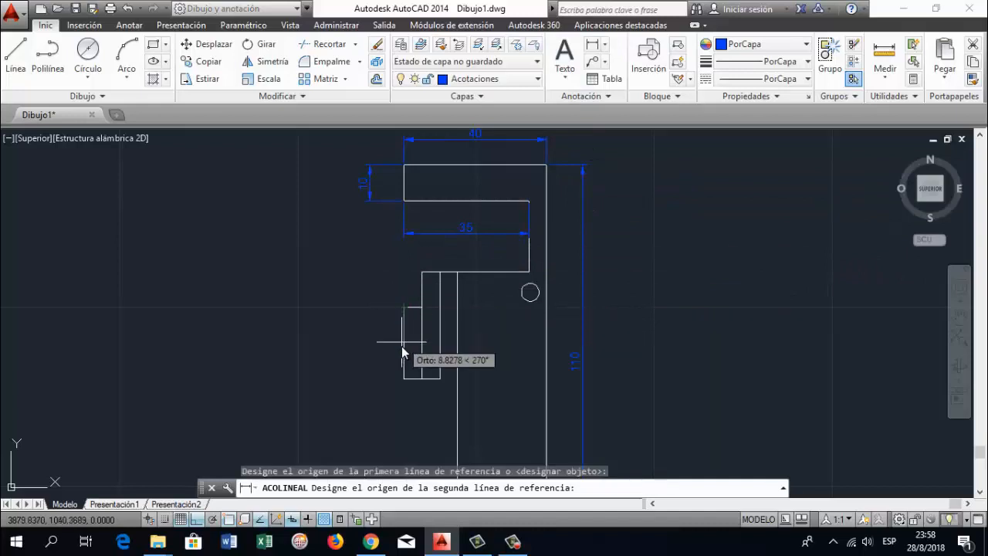
{"action": "left_click", "coordinate": [404, 378]}
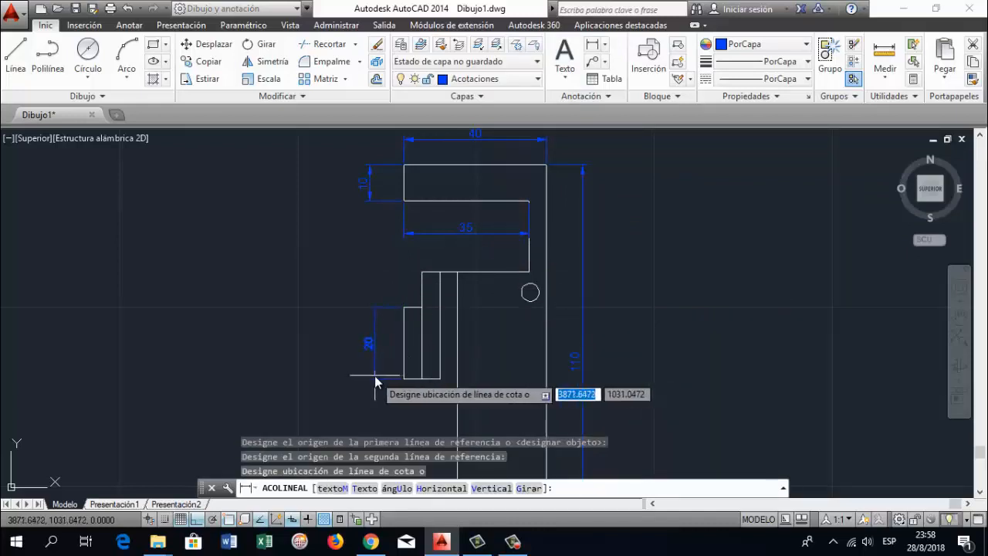
{"action": "left_click", "coordinate": [375, 375]}
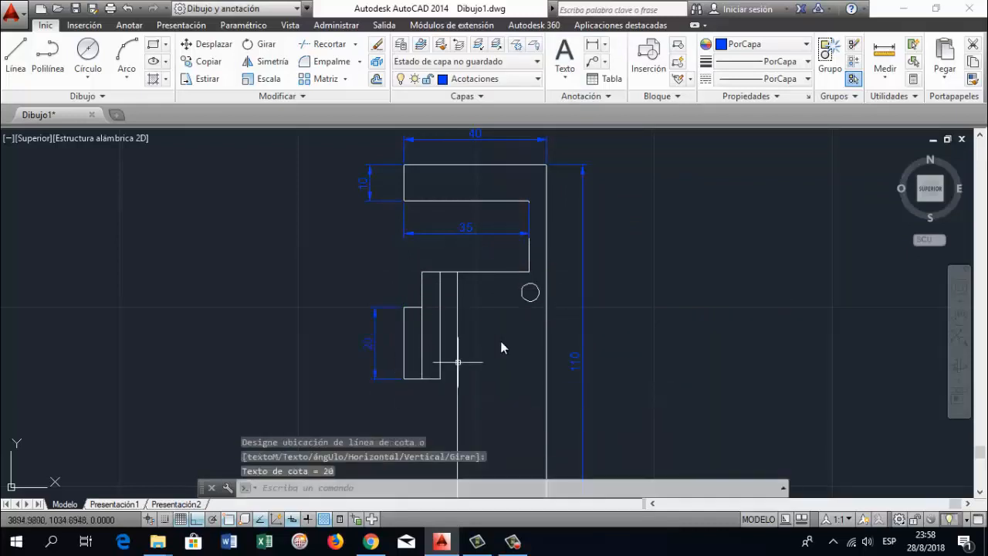
{"action": "left_click", "coordinate": [602, 51]}
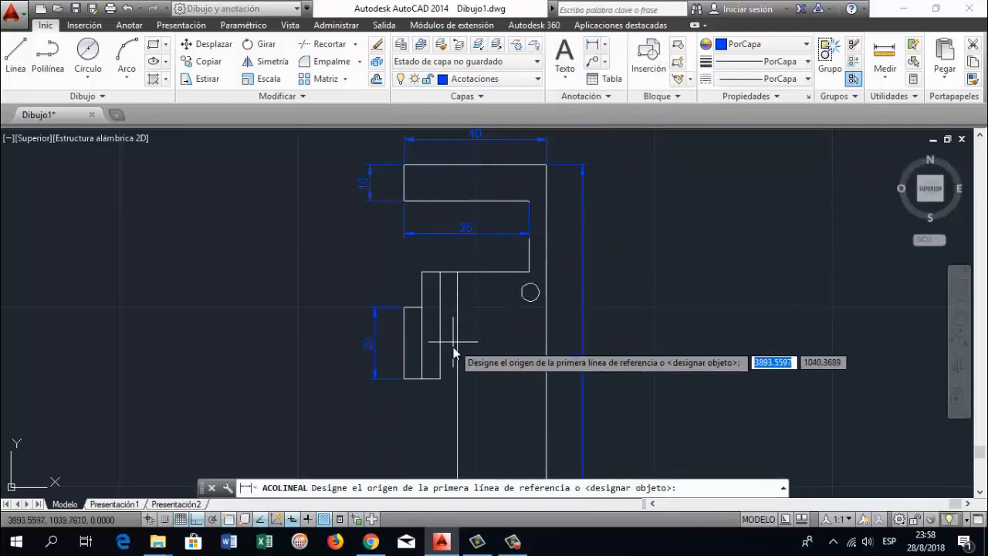
{"action": "left_click", "coordinate": [459, 379]}
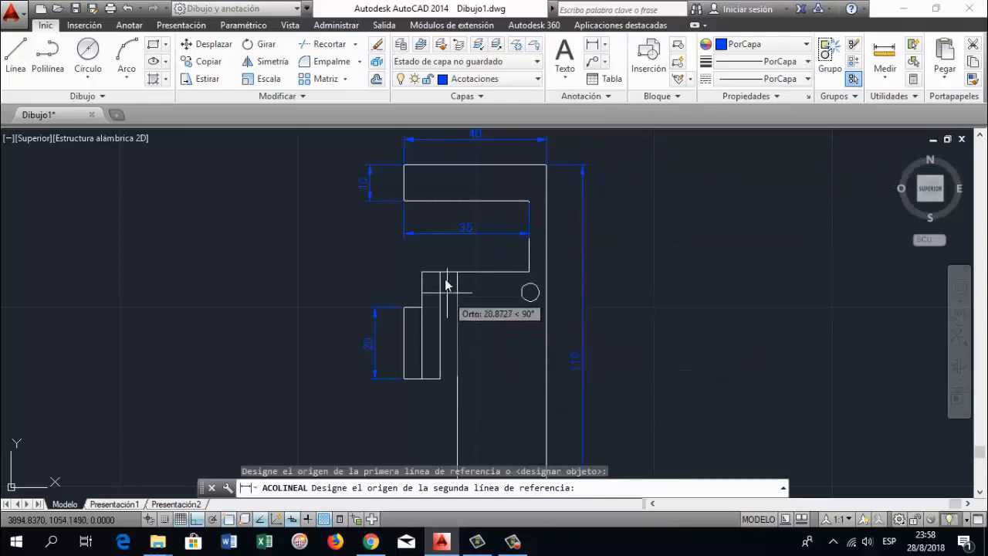
{"action": "left_click", "coordinate": [461, 210]}
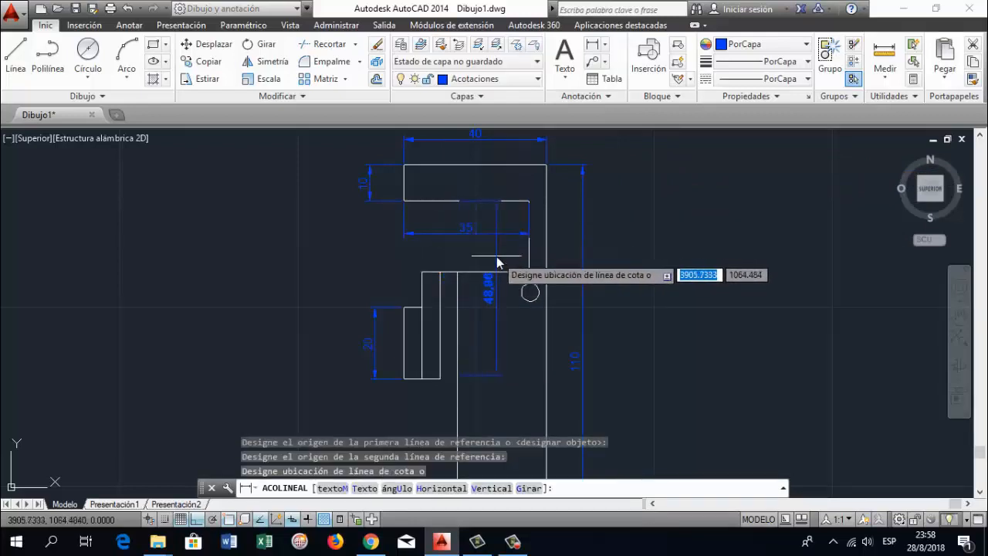
{"action": "key", "text": "Escape"}
Dimension the vertical distance from the stepped strips' lower end to the upper arm's lower edge, placing the line outside the 20 mm dimension
{"action": "left_click", "coordinate": [592, 46]}
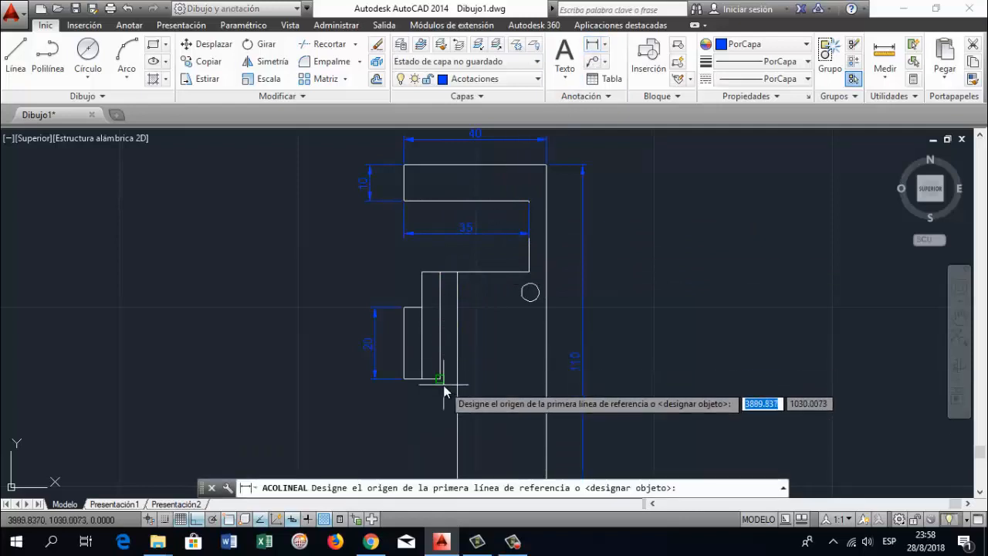
{"action": "scroll", "coordinate": [437, 378], "scroll_direction": "up", "scroll_amount": 3}
{"action": "left_click", "coordinate": [435, 376]}
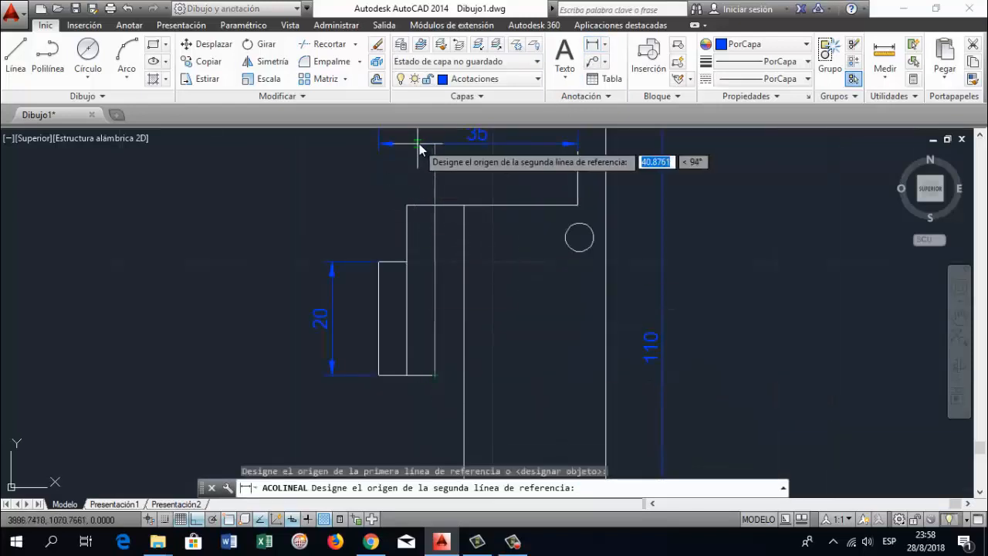
{"action": "scroll", "coordinate": [429, 162], "scroll_direction": "down", "scroll_amount": 2}
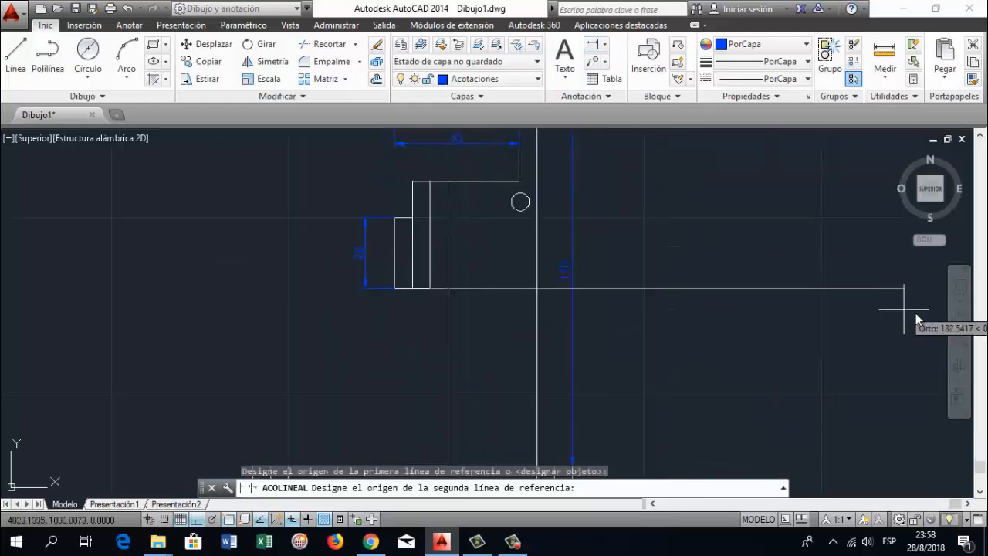
{"action": "left_click", "coordinate": [959, 316]}
{"action": "left_click_drag", "start_coordinate": [501, 183], "coordinate": [519, 269]}
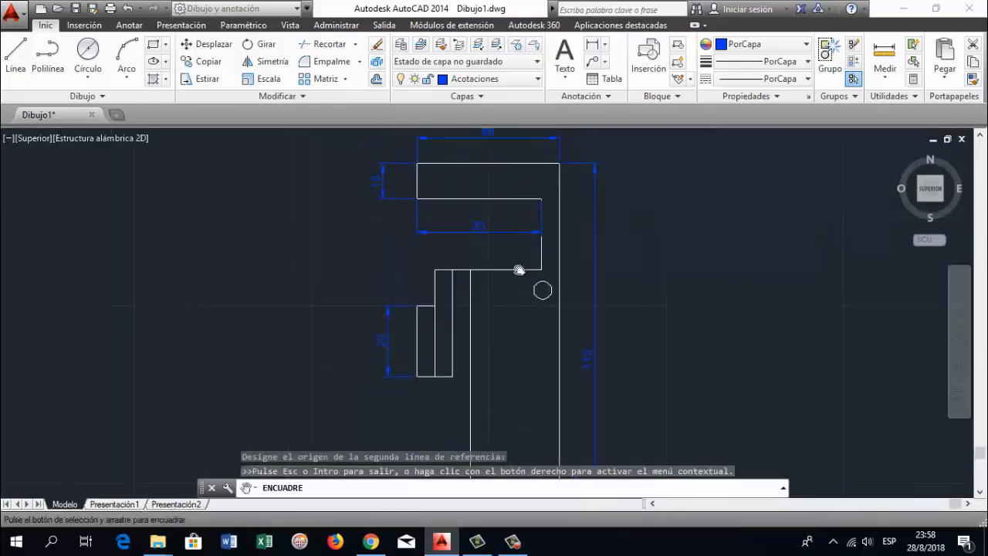
{"action": "key", "text": "Escape"}
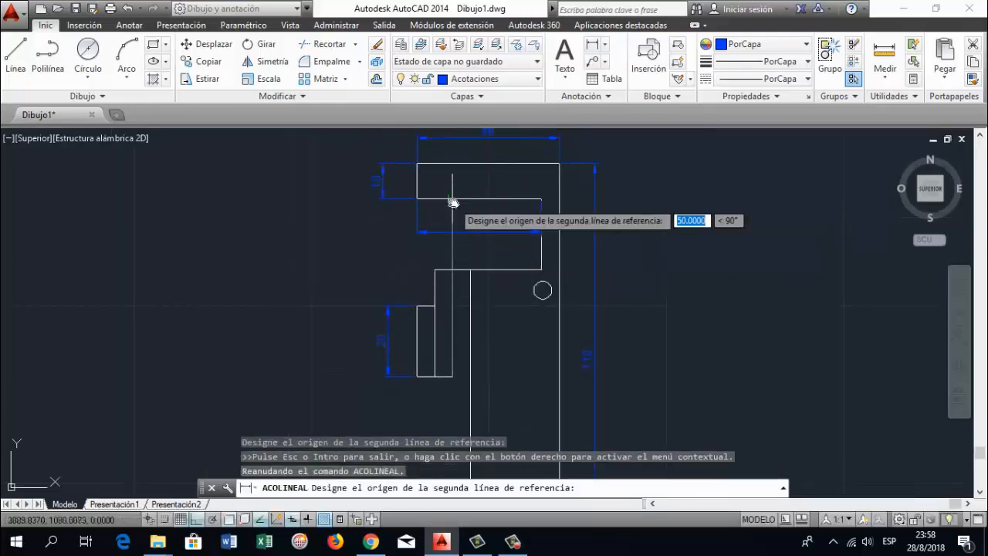
{"action": "left_click", "coordinate": [452, 200]}
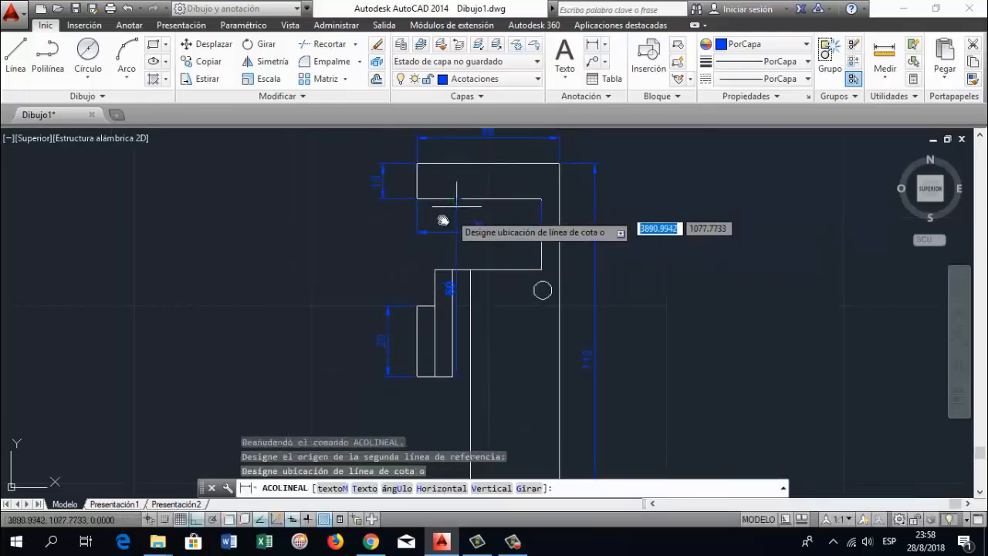
{"action": "left_click", "coordinate": [347, 229]}
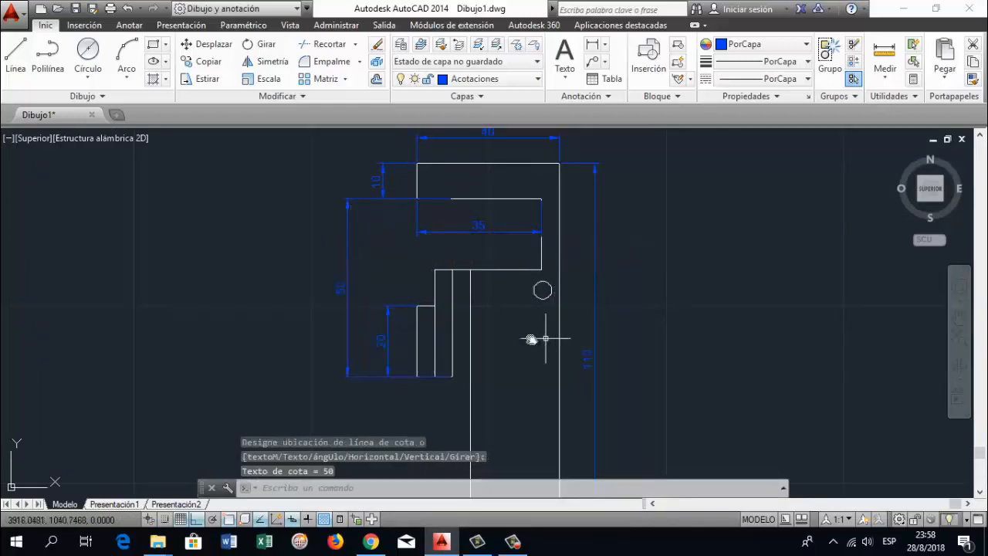
Dimension the width of the narrow vertical strip beside the small outermost rectangle, placing the dimension line across the strips
{"action": "left_click", "coordinate": [592, 44]}
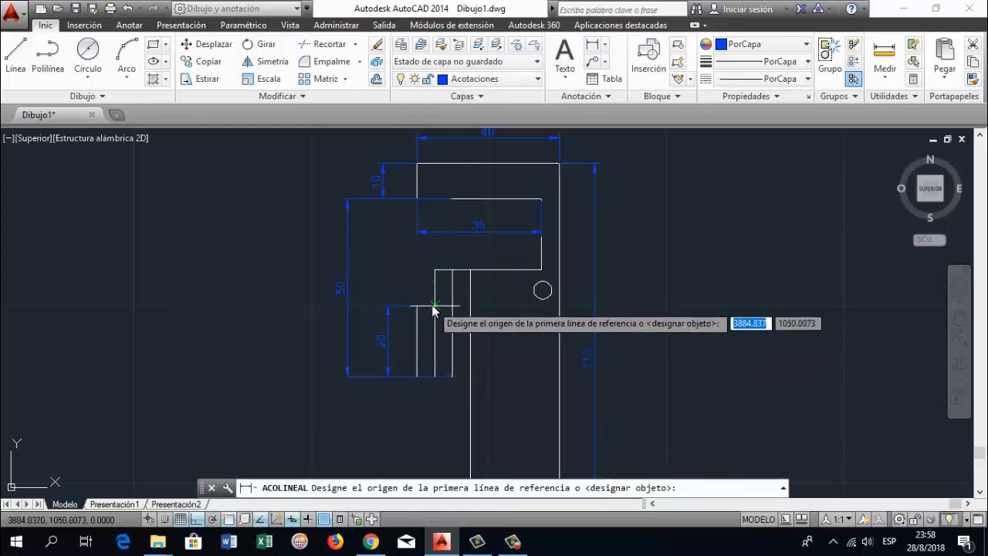
{"action": "left_click", "coordinate": [437, 308]}
{"action": "left_click", "coordinate": [470, 307]}
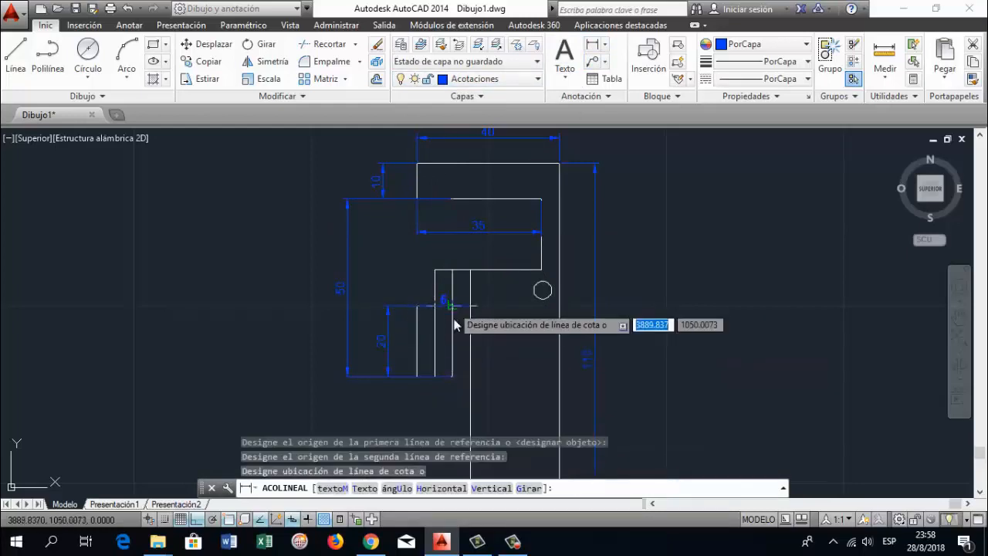
{"action": "left_click", "coordinate": [448, 323]}
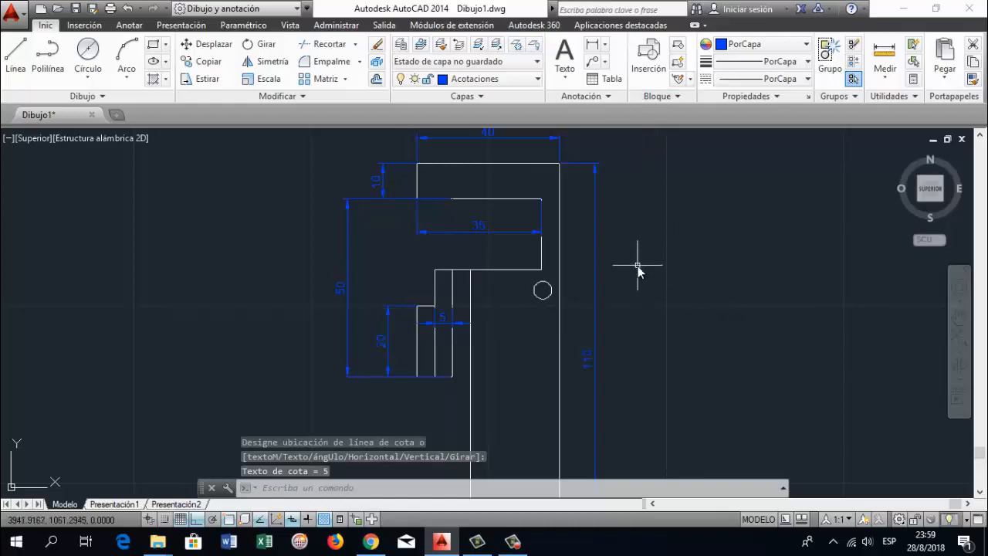
Dimension the height of the quartered square at the base's left end, placing the dimension line outside the figure
{"action": "left_click", "coordinate": [959, 323]}
{"action": "scroll", "coordinate": [463, 332], "scroll_direction": "down", "scroll_amount": 3}
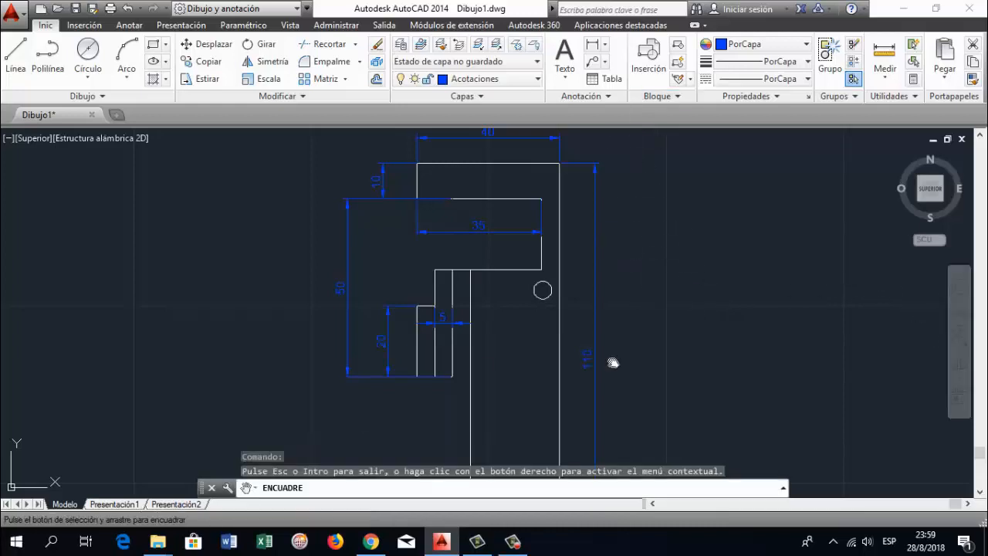
{"action": "left_click_drag", "start_coordinate": [490, 390], "coordinate": [478, 321]}
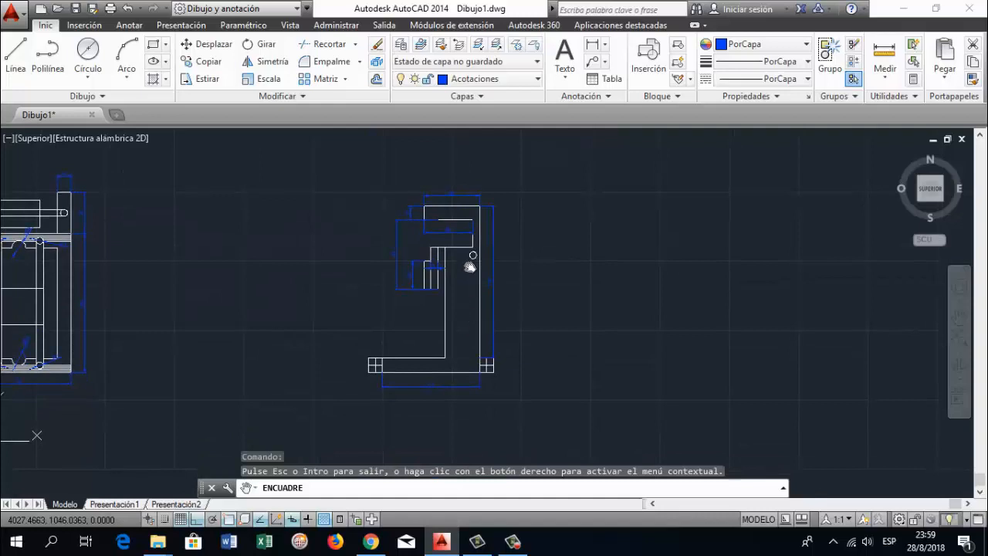
{"action": "left_click", "coordinate": [593, 45]}
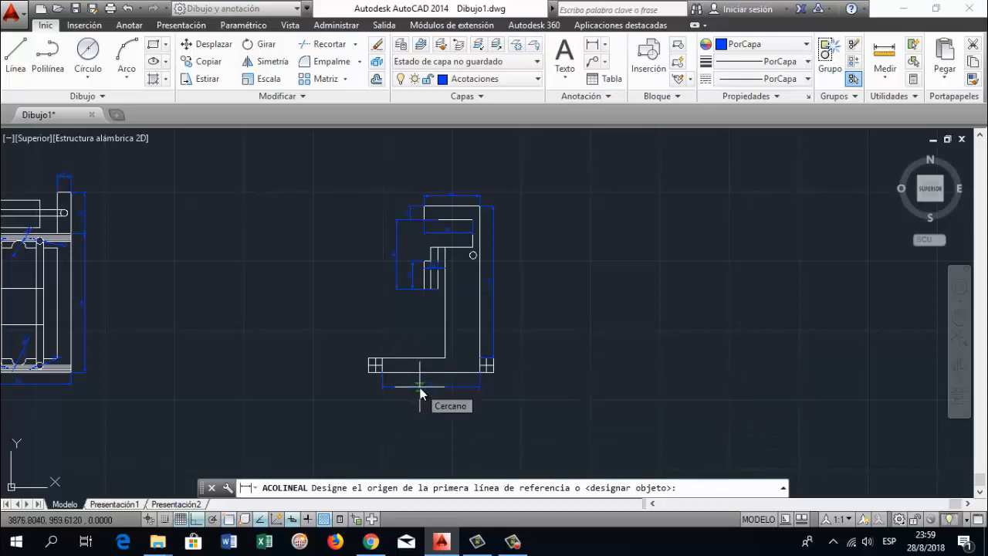
{"action": "scroll", "coordinate": [363, 386], "scroll_direction": "up", "scroll_amount": 2}
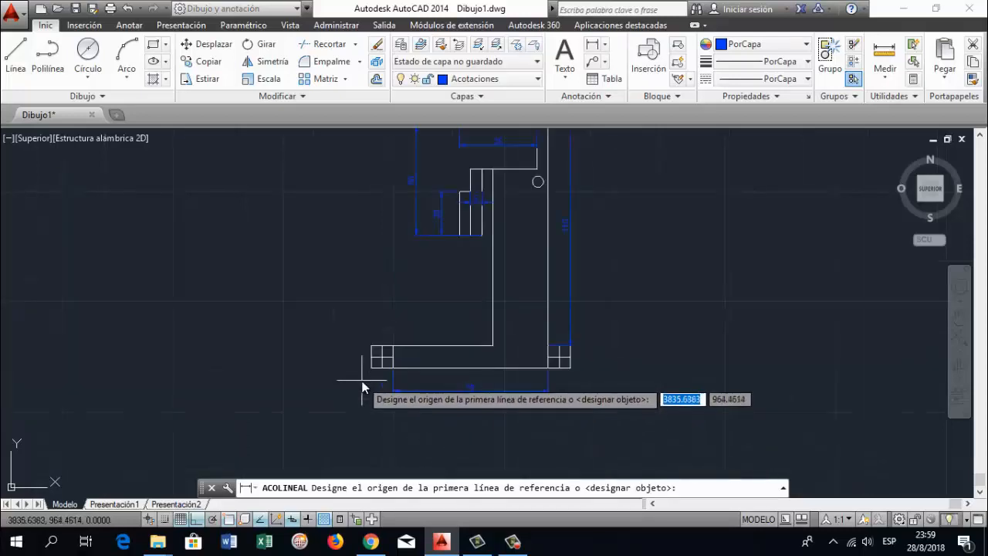
{"action": "left_click", "coordinate": [371, 367]}
{"action": "left_click", "coordinate": [370, 370]}
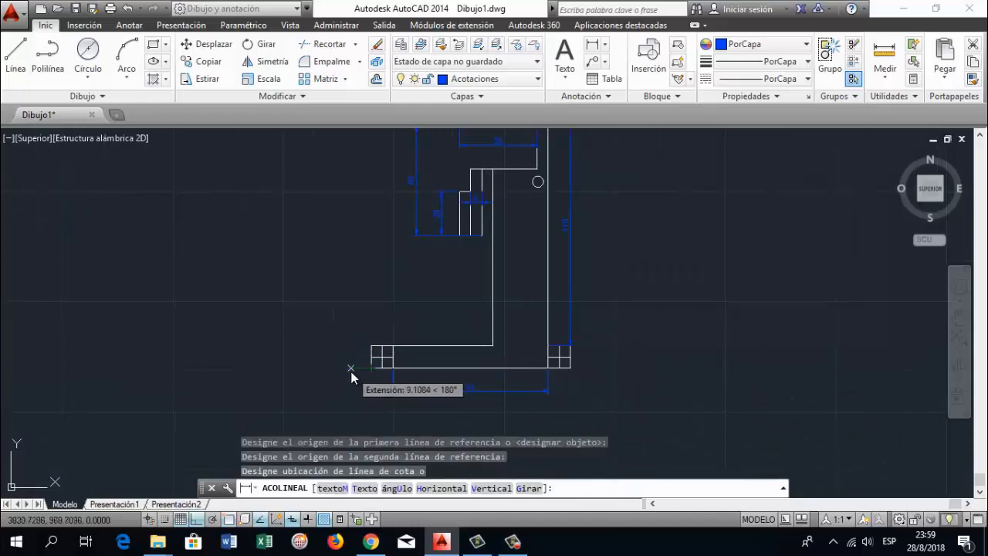
{"action": "left_click", "coordinate": [351, 370]}
Add a diameter dimension to the small circle near the inner corner, placing its text below the circle inside the figure
{"action": "scroll", "coordinate": [672, 329], "scroll_direction": "down", "scroll_amount": 2}
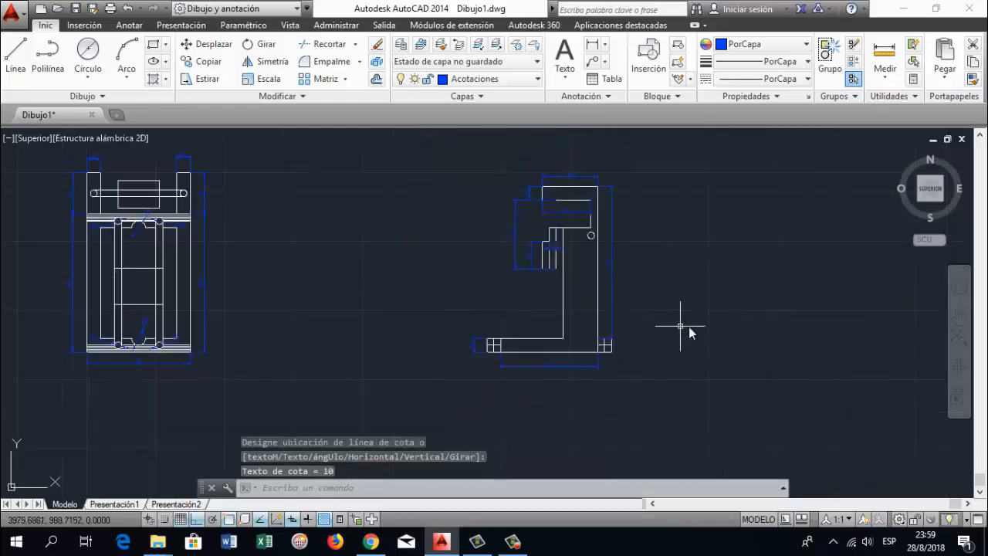
{"action": "left_click", "coordinate": [959, 318]}
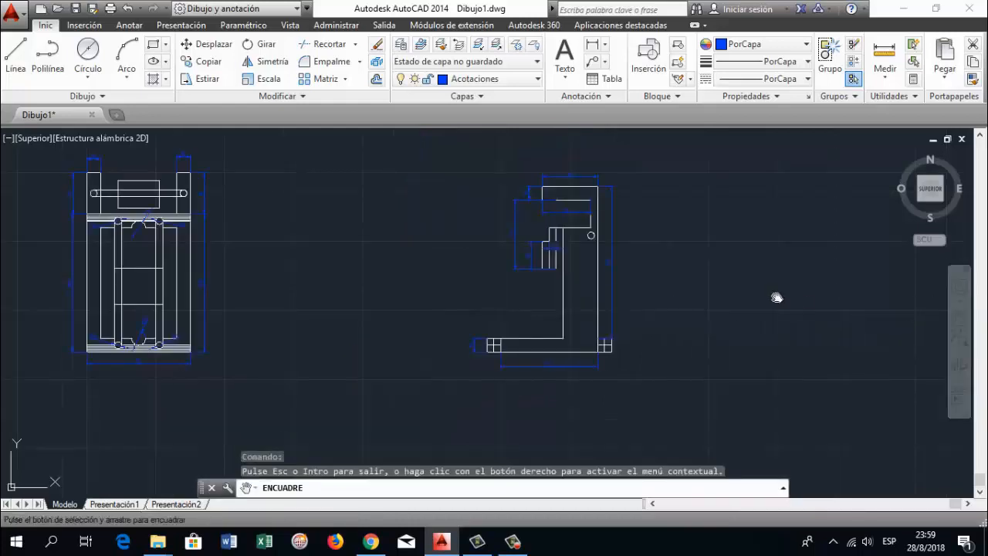
{"action": "left_click_drag", "start_coordinate": [783, 286], "coordinate": [642, 255]}
{"action": "scroll", "coordinate": [636, 243], "scroll_direction": "up", "scroll_amount": 2}
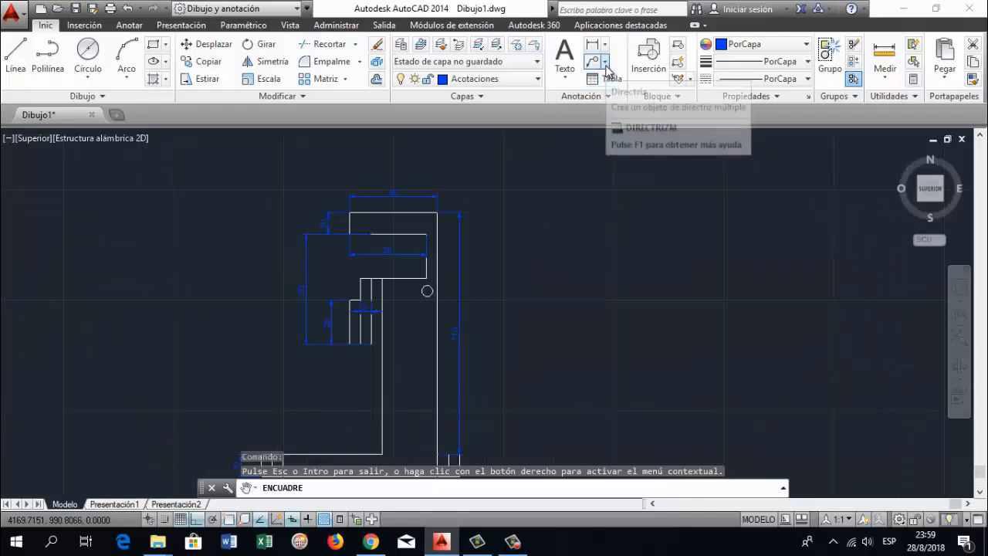
{"action": "left_click", "coordinate": [604, 44]}
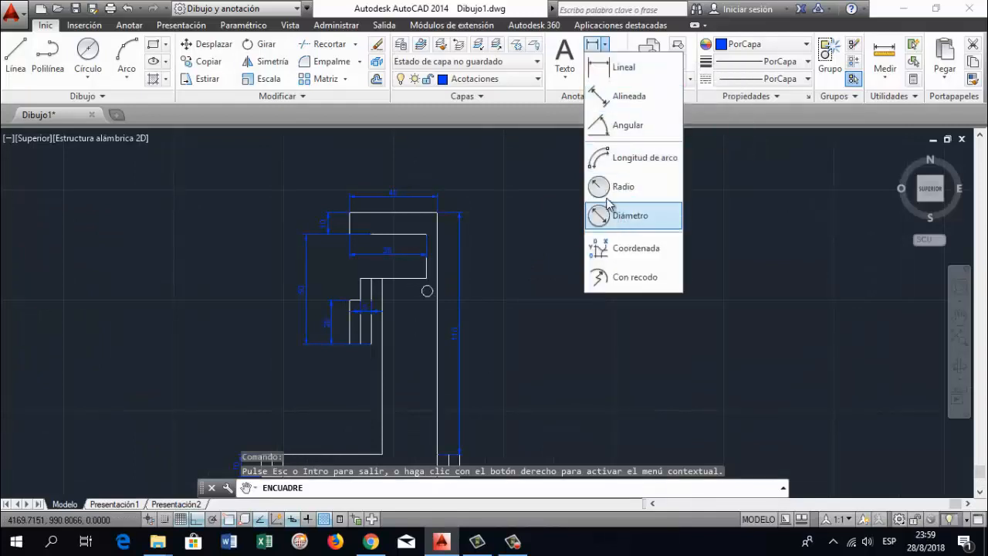
{"action": "left_click", "coordinate": [623, 222]}
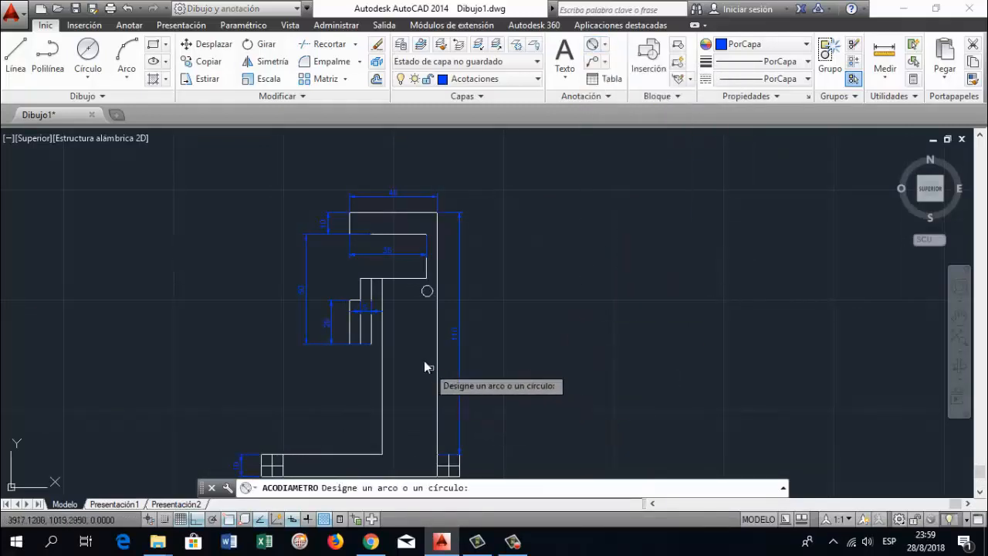
{"action": "left_click", "coordinate": [424, 296]}
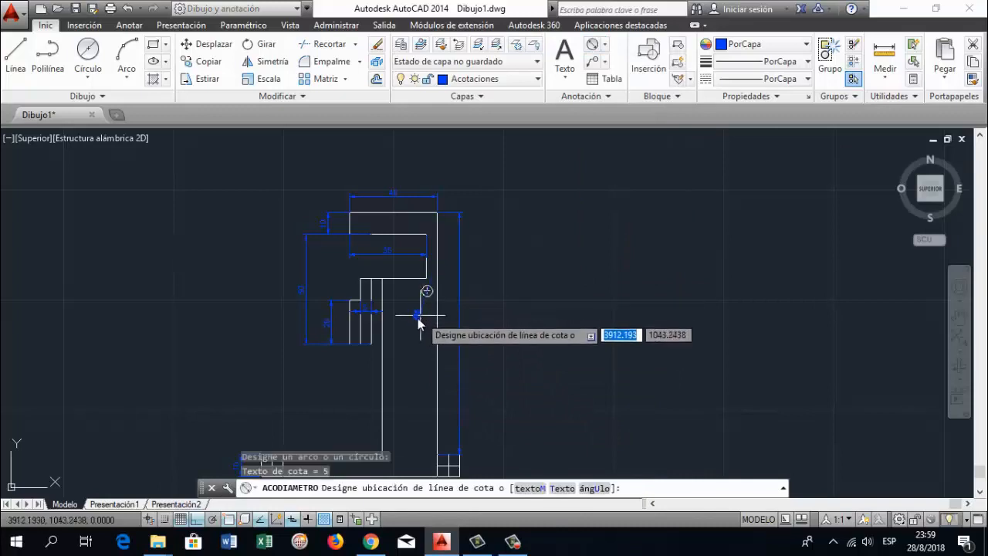
{"action": "left_click", "coordinate": [420, 318]}
Move the whole second figure with its dimensions about 130 units horizontally to the left, closer to the first figure
{"action": "scroll", "coordinate": [498, 326], "scroll_direction": "down", "scroll_amount": 3}
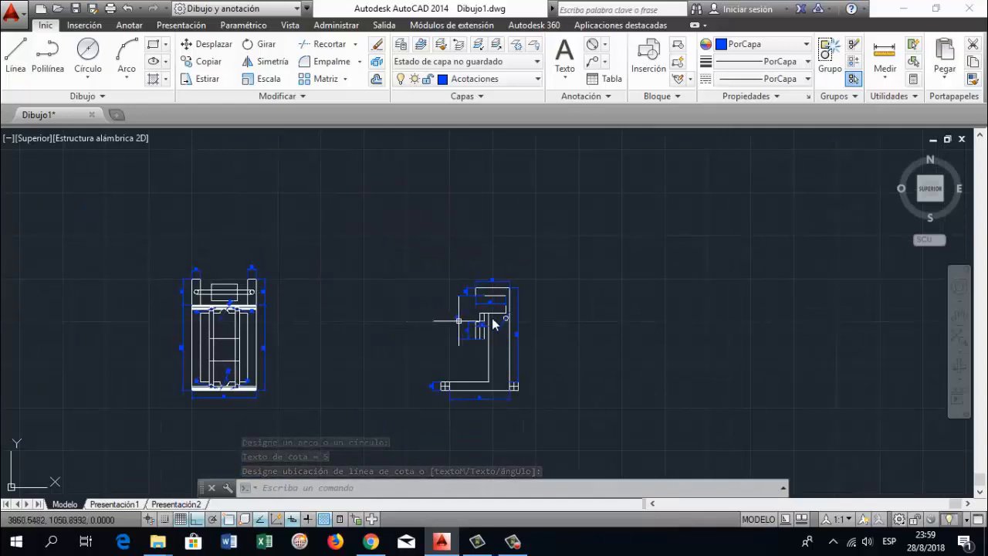
{"action": "scroll", "coordinate": [577, 319], "scroll_direction": "up", "scroll_amount": 3}
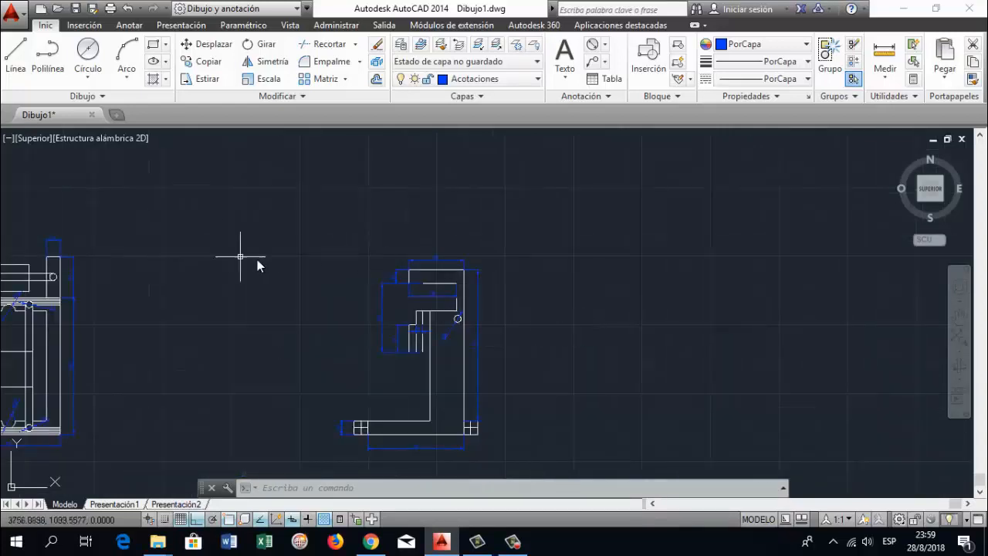
{"action": "scroll", "coordinate": [456, 292], "scroll_direction": "down", "scroll_amount": 3}
{"action": "left_click", "coordinate": [960, 317]}
{"action": "left_click_drag", "start_coordinate": [360, 222], "coordinate": [375, 241]}
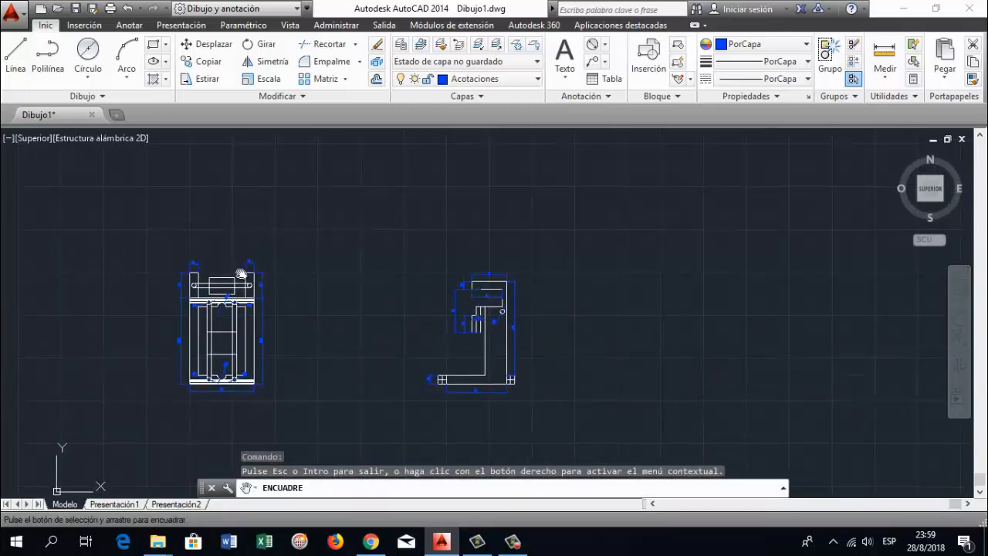
{"action": "key", "text": "Escape"}
{"action": "key", "text": "Escape"}
{"action": "key", "text": "Escape"}
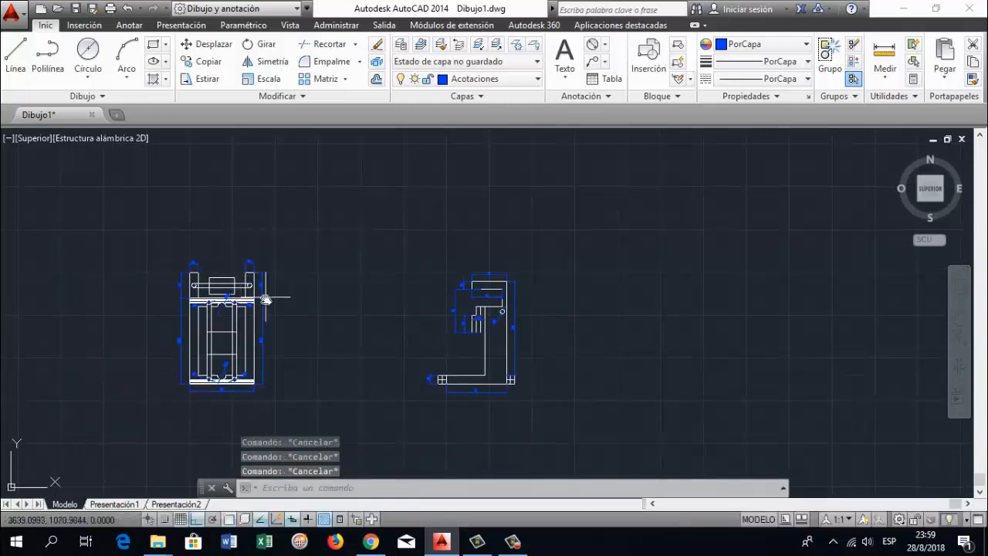
{"action": "left_click", "coordinate": [424, 221]}
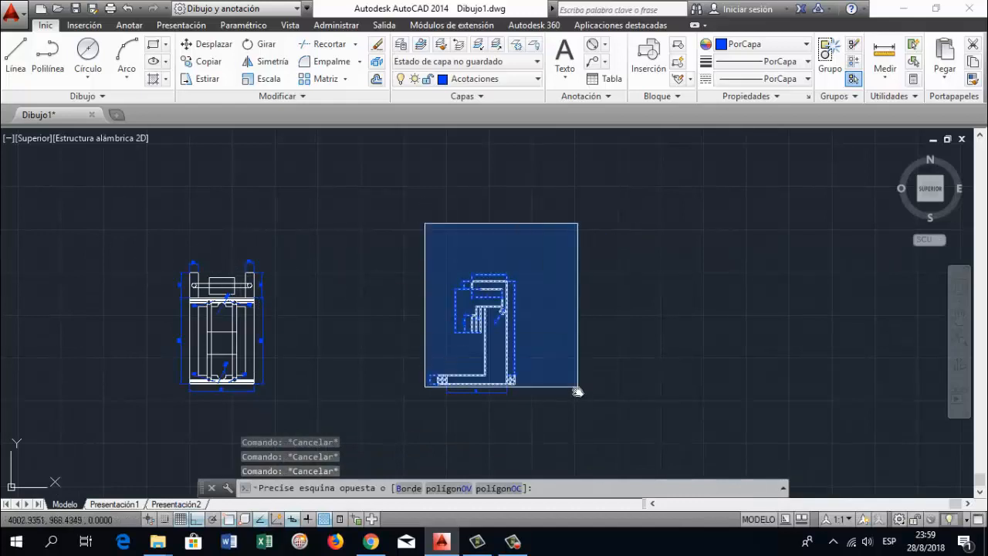
{"action": "left_click", "coordinate": [585, 424]}
{"action": "type", "text": "DESp"}
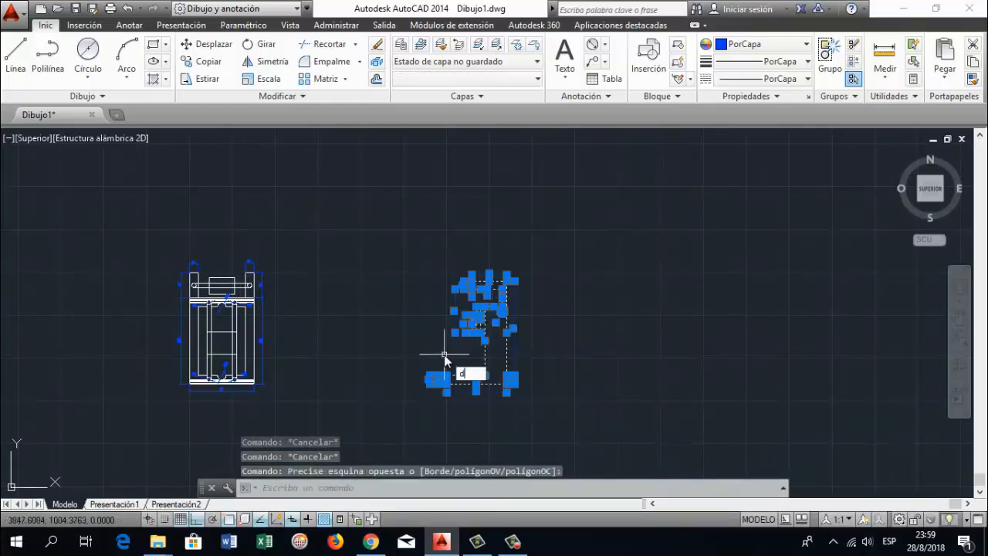
{"action": "type", "text": "laza"}
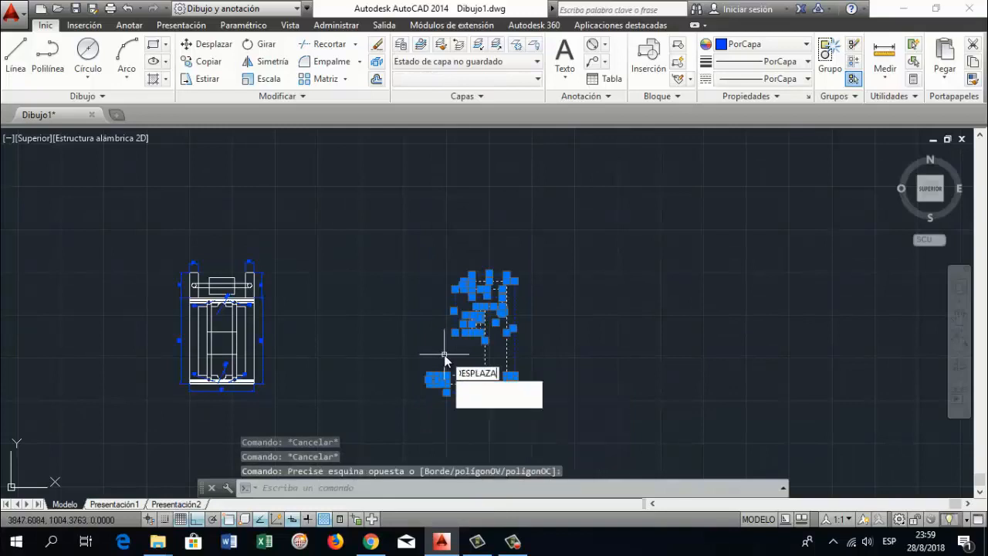
{"action": "key", "text": "Return"}
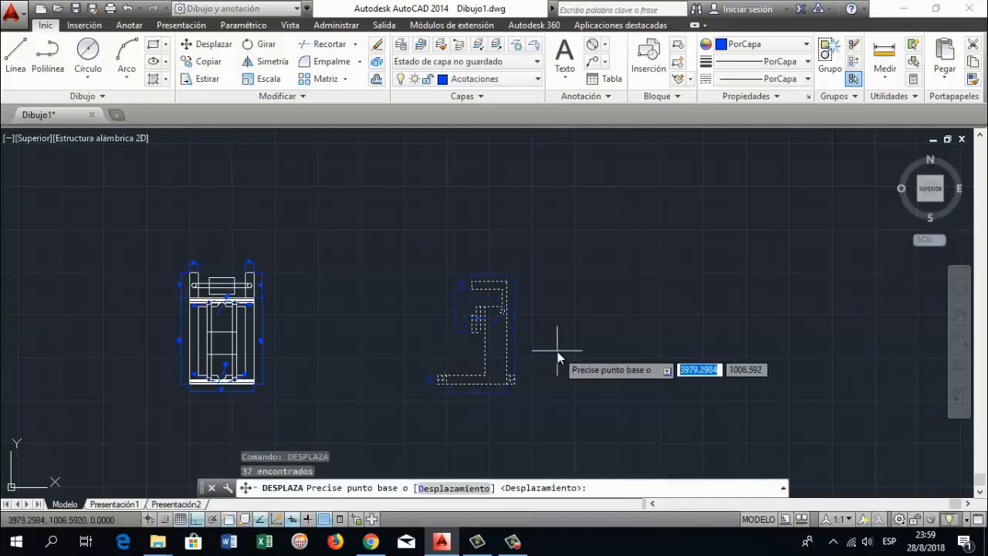
{"action": "scroll", "coordinate": [495, 360], "scroll_direction": "up", "scroll_amount": 4}
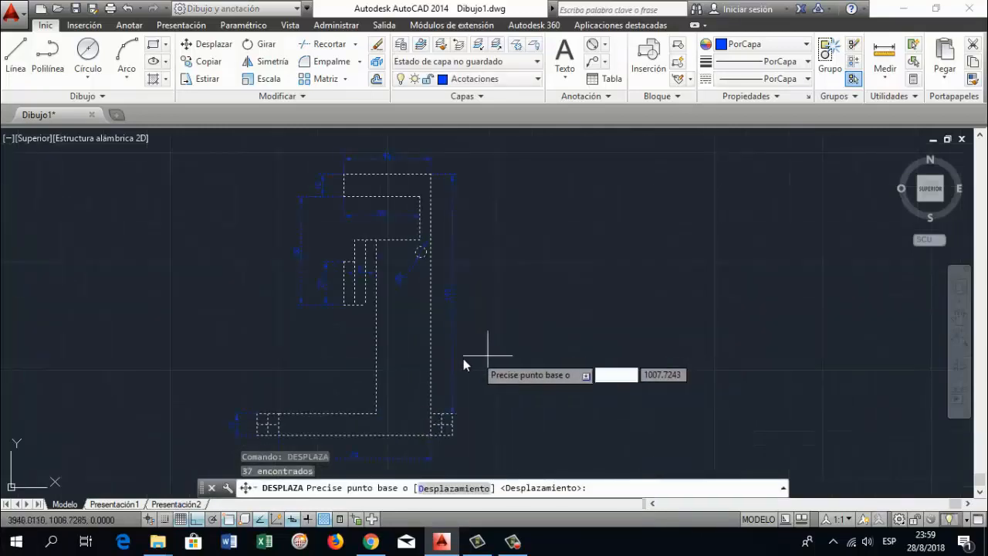
{"action": "left_click", "coordinate": [377, 328]}
{"action": "scroll", "coordinate": [231, 316], "scroll_direction": "down", "scroll_amount": 2}
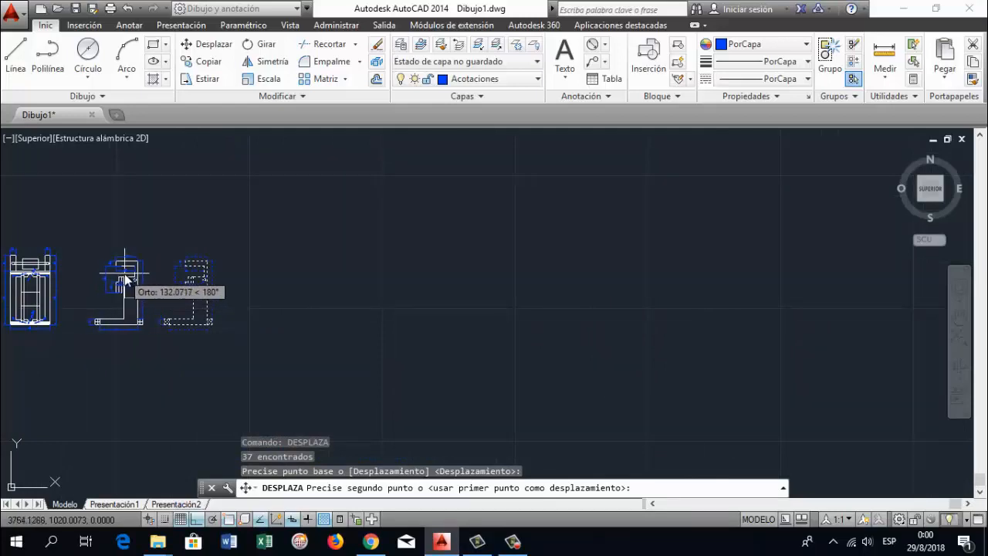
{"action": "left_click", "coordinate": [127, 279]}
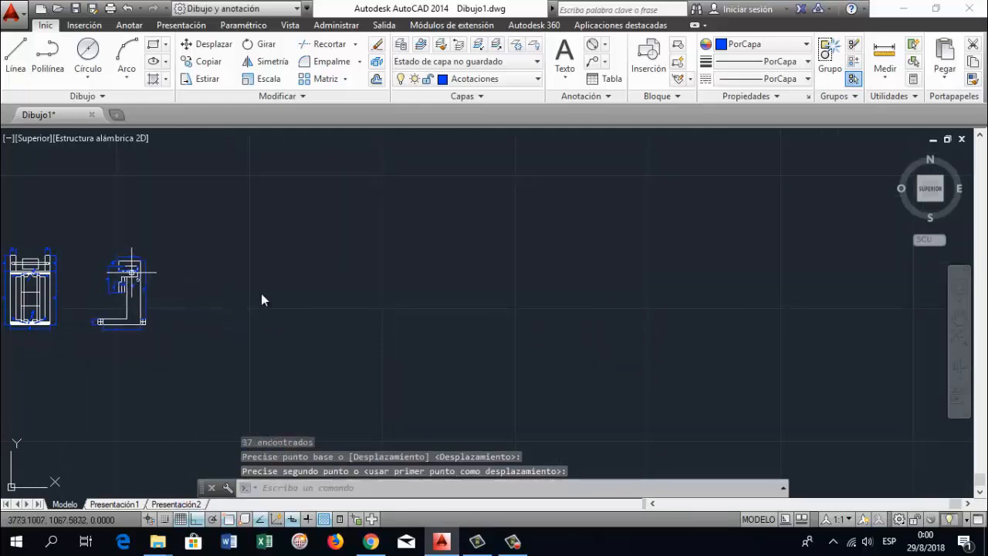
Inspect the two dimensioned figures side by side
{"action": "left_click", "coordinate": [959, 317]}
{"action": "left_click_drag", "start_coordinate": [280, 316], "coordinate": [390, 333]}
{"action": "scroll", "coordinate": [132, 340], "scroll_direction": "up", "scroll_amount": 3}
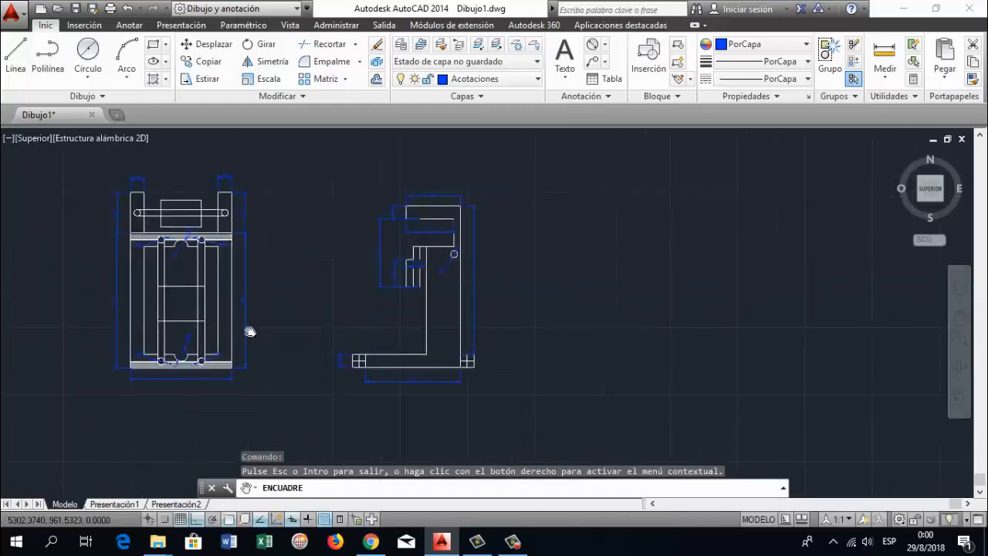
{"action": "scroll", "coordinate": [270, 367], "scroll_direction": "up", "scroll_amount": 2}
{"action": "scroll", "coordinate": [317, 370], "scroll_direction": "up", "scroll_amount": 2}
{"action": "left_click_drag", "start_coordinate": [317, 363], "coordinate": [318, 371]}
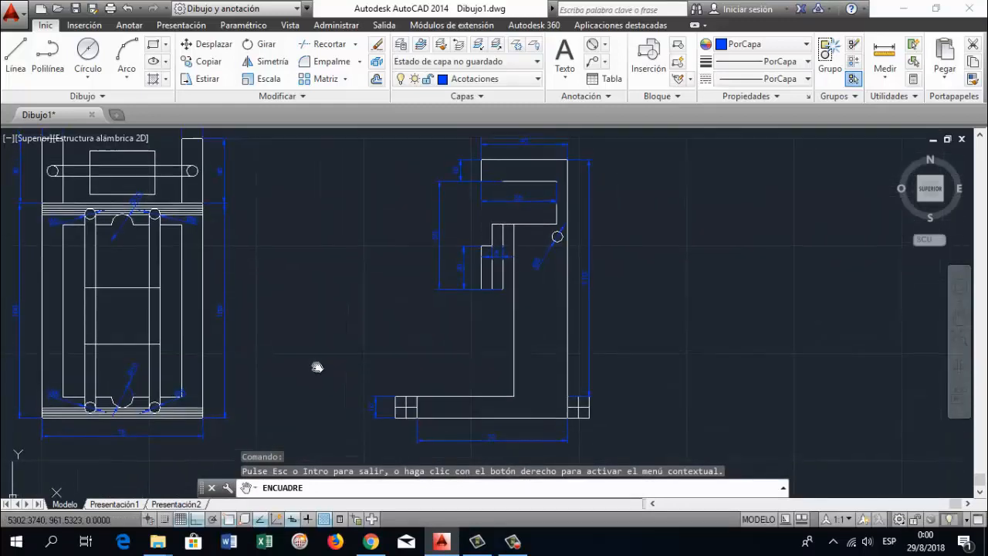
{"action": "scroll", "coordinate": [339, 355], "scroll_direction": "down", "scroll_amount": 2}
{"action": "scroll", "coordinate": [340, 355], "scroll_direction": "up", "scroll_amount": 2}
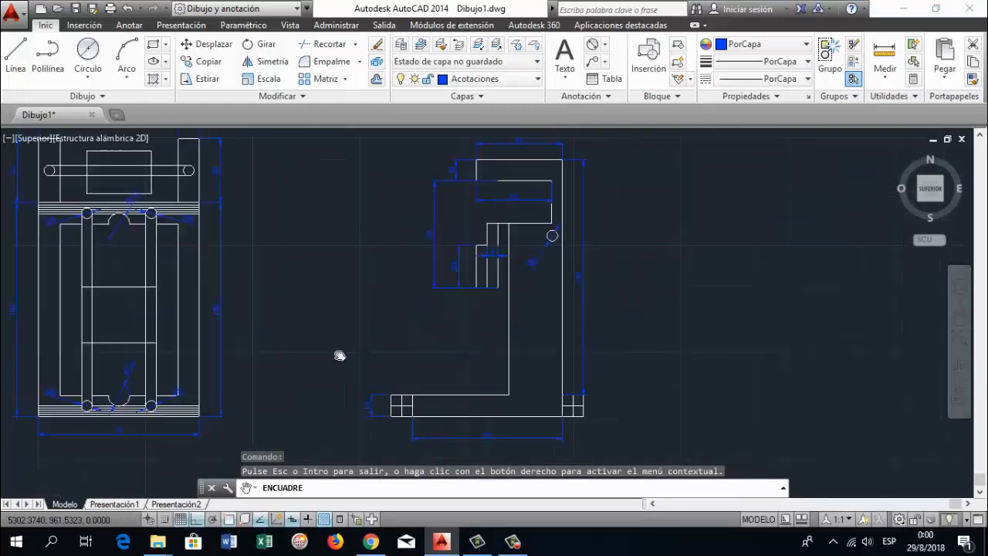
Open the dimension style manager with the ACOESTIL command, keeping both dimensioned figures in view
{"action": "scroll", "coordinate": [340, 355], "scroll_direction": "down", "scroll_amount": 2}
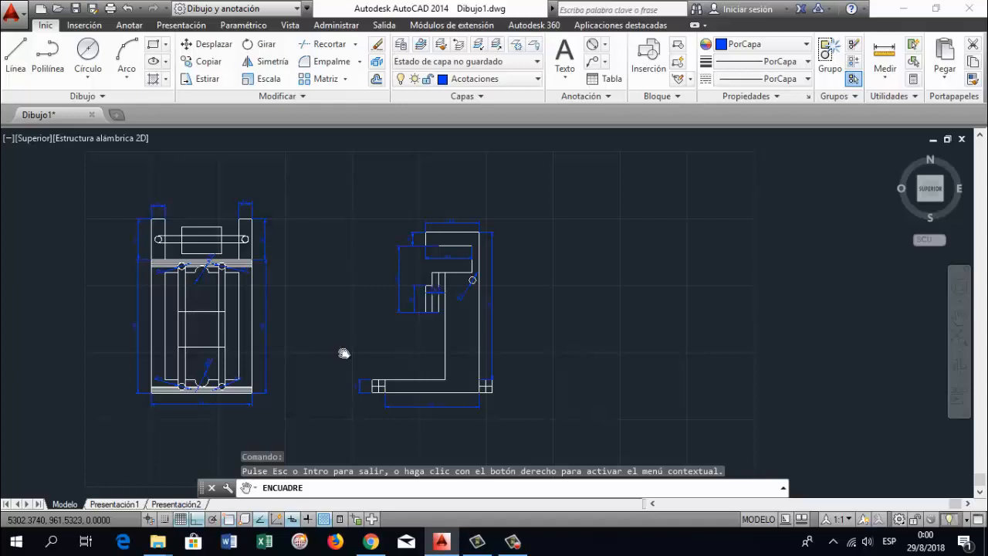
{"action": "left_click_drag", "start_coordinate": [312, 331], "coordinate": [337, 296]}
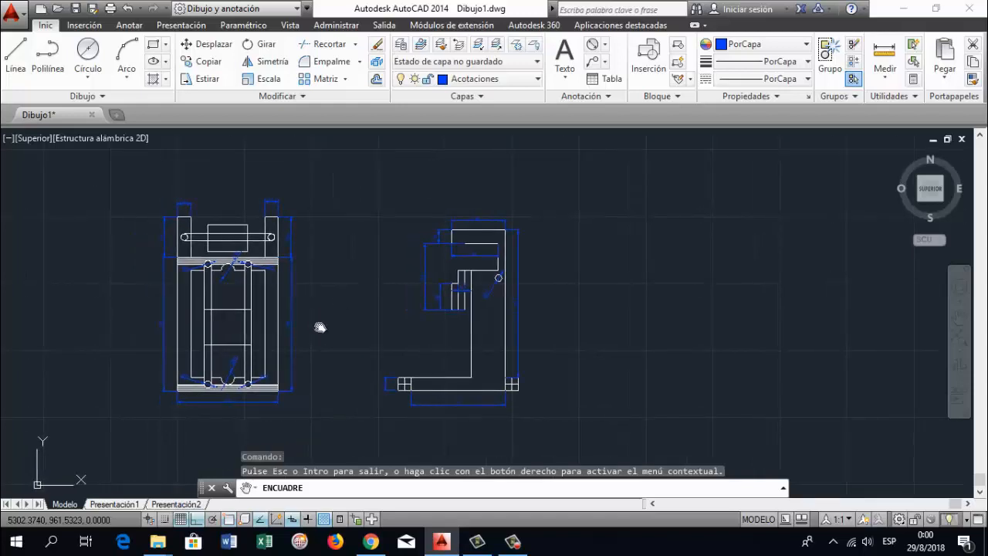
{"action": "mouse_move", "coordinate": [330, 327]}
{"action": "left_mouse_down"}
{"action": "mouse_move", "coordinate": [426, 343]}
{"action": "mouse_move", "coordinate": [430, 324]}
{"action": "mouse_move", "coordinate": [462, 332]}
{"action": "left_mouse_up"}
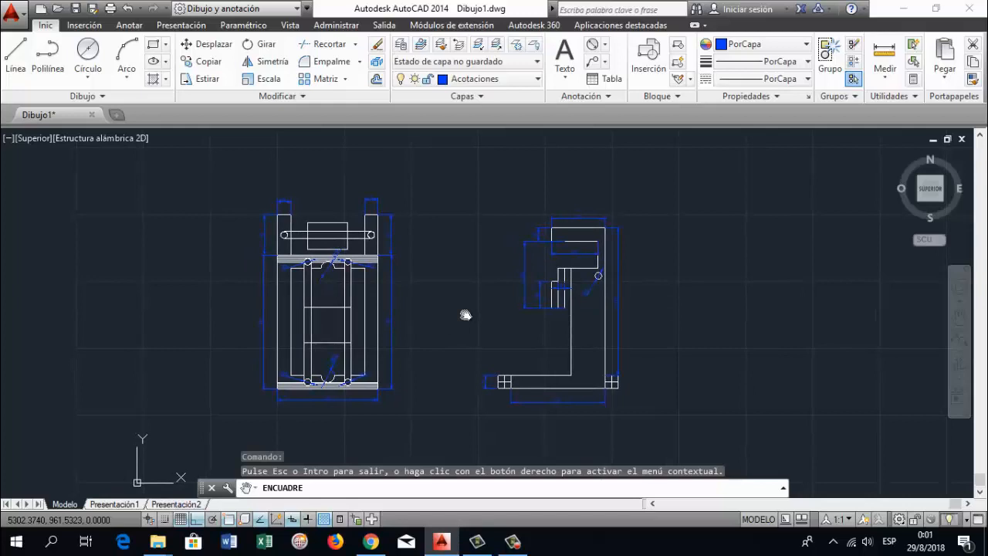
{"action": "key", "text": "Escape"}
{"action": "type", "text": "accp"}
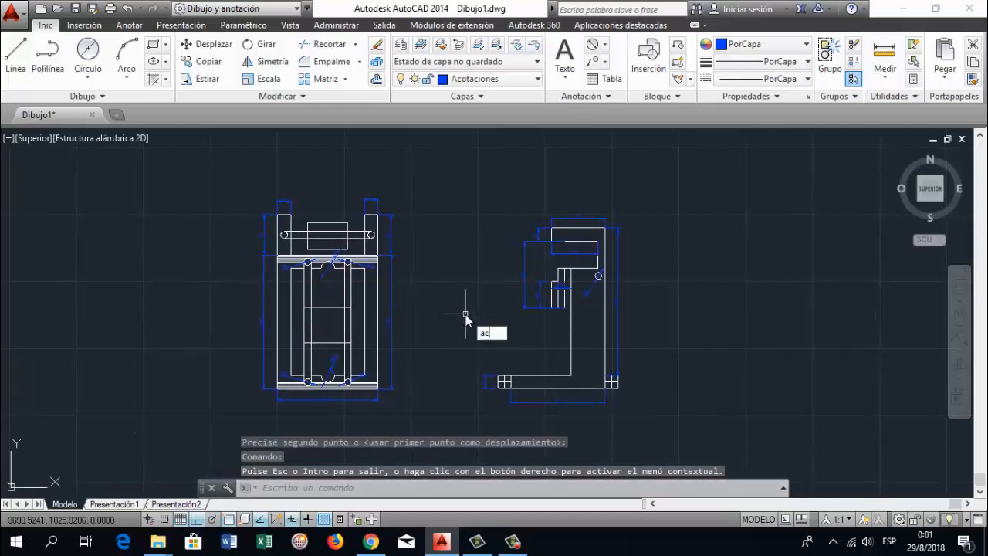
{"action": "key", "text": "BackSpace"}
{"action": "key", "text": "BackSpace"}
{"action": "key", "text": "BackSpace"}
{"action": "type", "text": "acoe"}
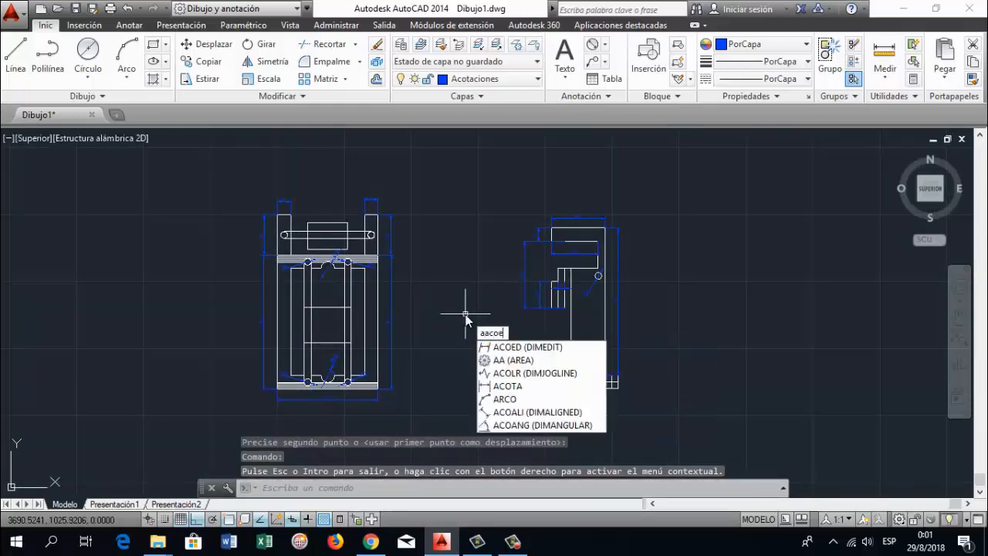
{"action": "type", "text": "stil"}
{"action": "key", "text": "Return"}
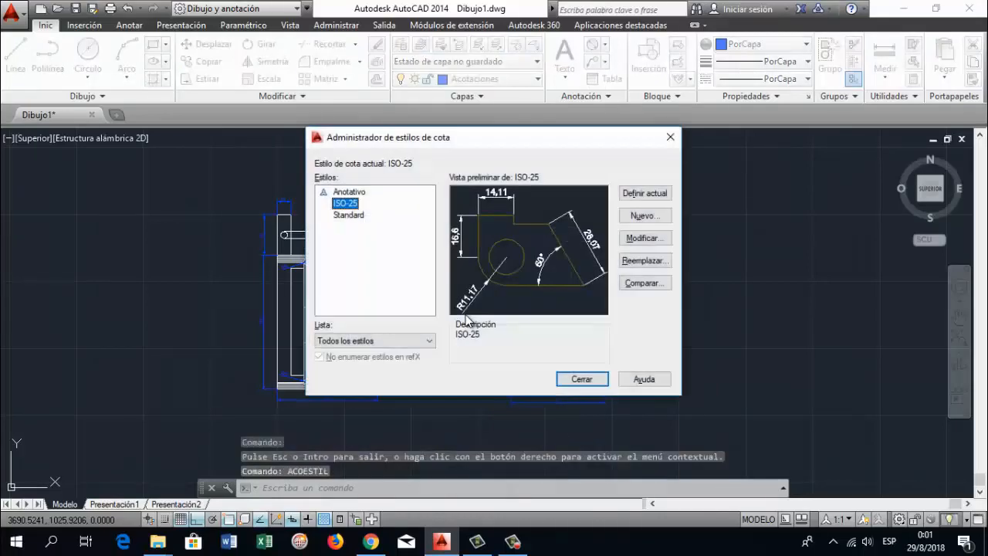
Modify the ISO-25 dimension style so its text height is 3.5, then apply the change and close the style manager
{"action": "left_click", "coordinate": [645, 238]}
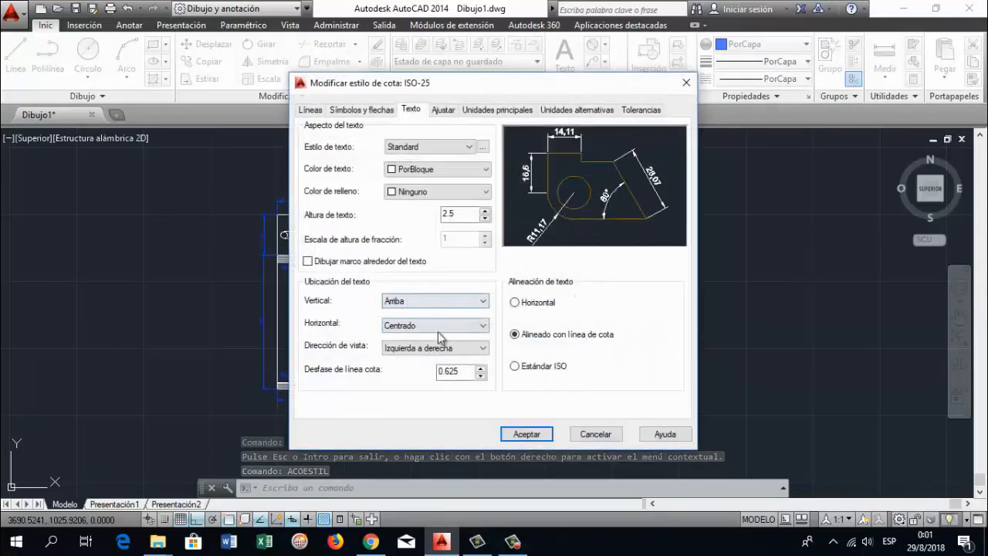
{"action": "left_click", "coordinate": [474, 214]}
{"action": "key", "text": "BackSpace"}
{"action": "key", "text": "BackSpace"}
{"action": "key", "text": "BackSpace"}
{"action": "type", "text": "3.5"}
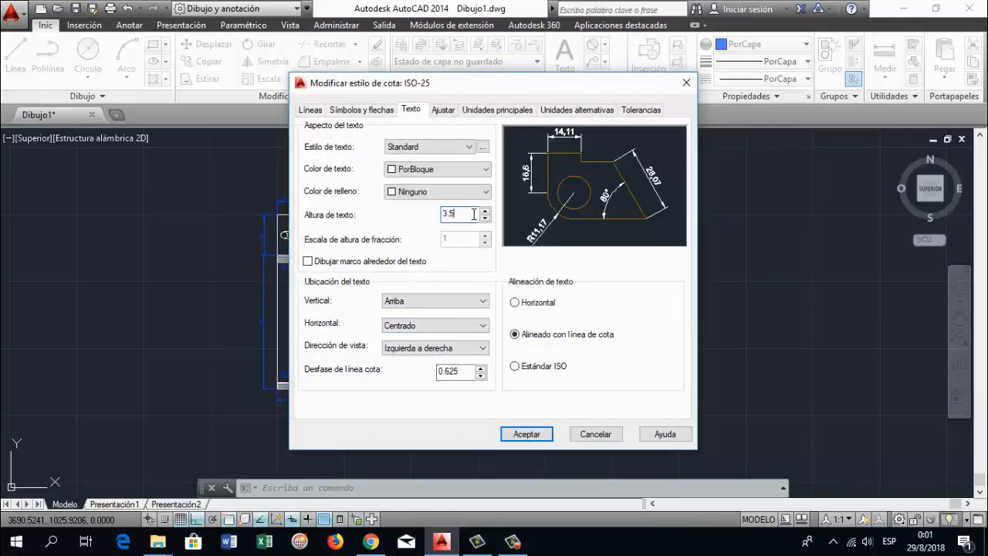
{"action": "left_click", "coordinate": [527, 434]}
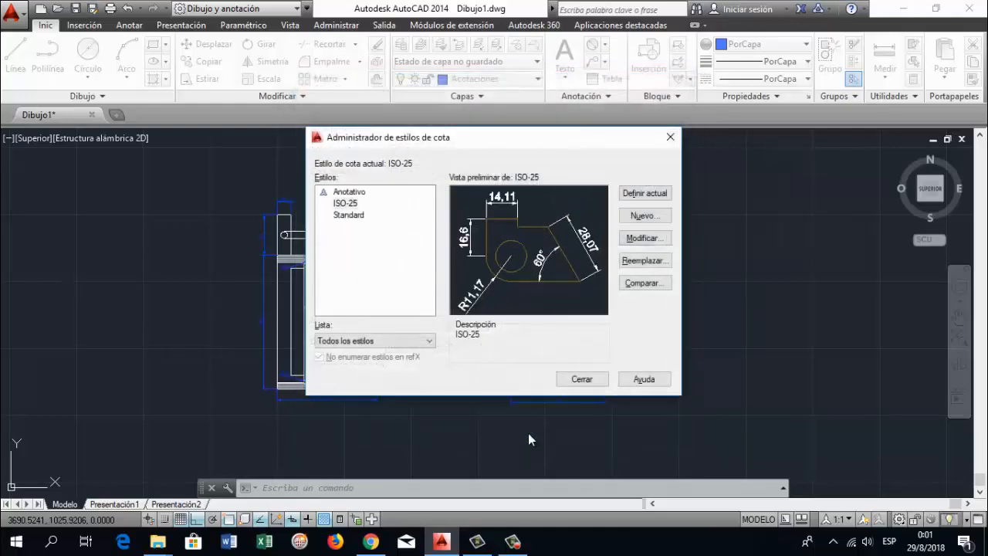
{"action": "left_click", "coordinate": [581, 379]}
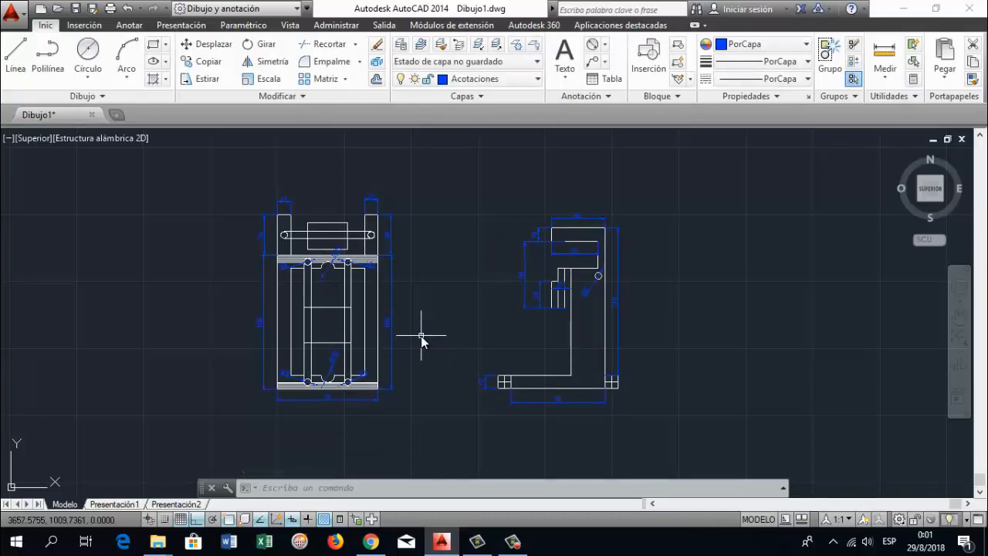
Examine the dimension texts on both figures up close to check their legibility
{"action": "scroll", "coordinate": [428, 303], "scroll_direction": "up", "scroll_amount": 2}
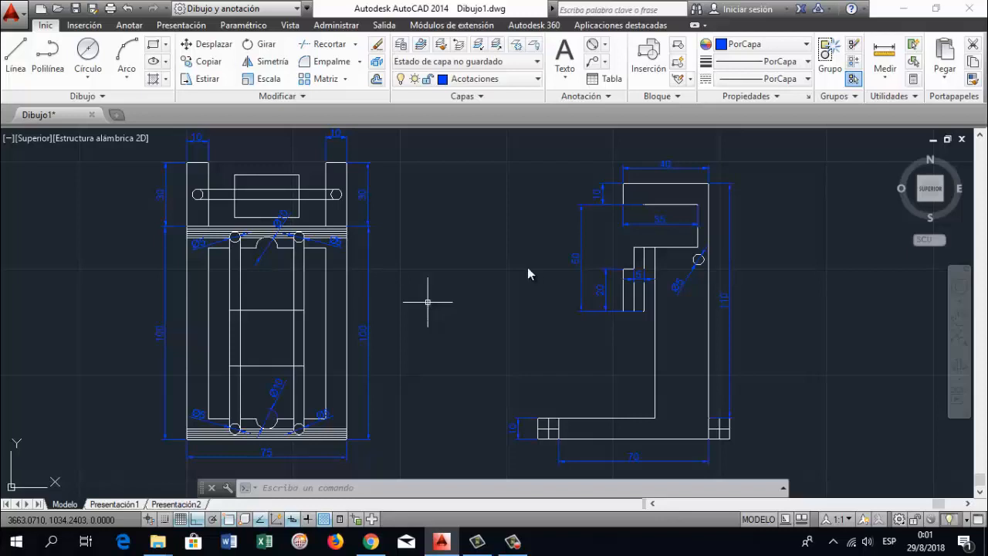
{"action": "left_click", "coordinate": [958, 317]}
{"action": "left_click_drag", "start_coordinate": [793, 288], "coordinate": [777, 290]}
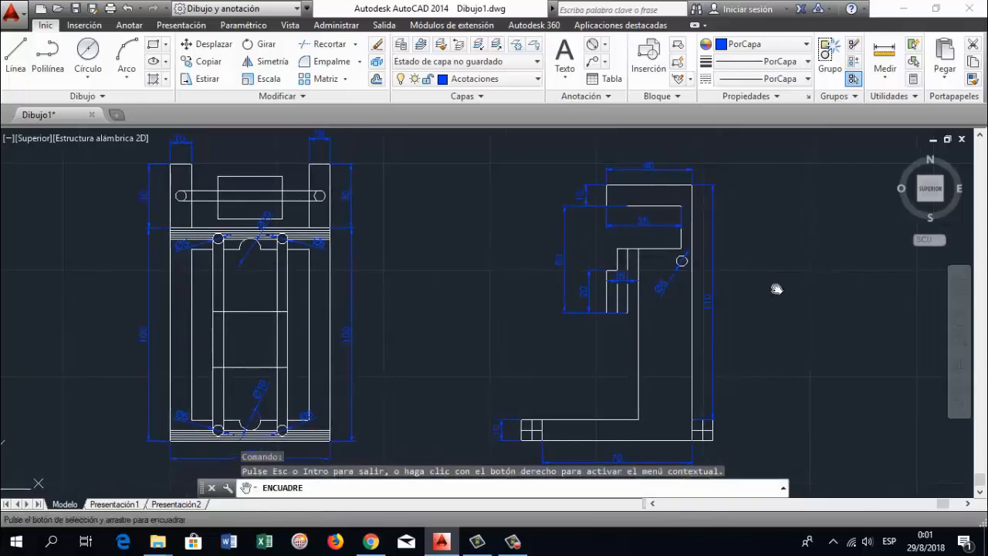